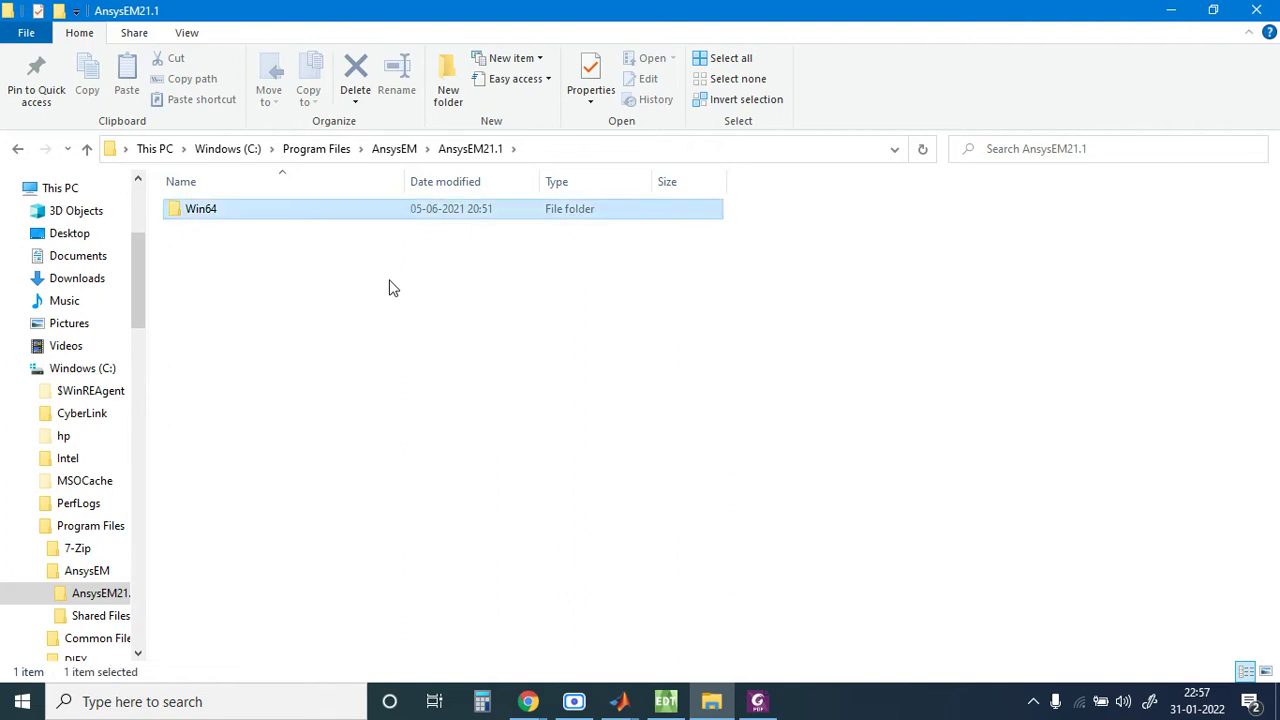
# Step: Open the matlab folder inside Win64\cpl of the AnsysEM21.1 installation
pyautogui.press('Return')
pyautogui.press('Down')
pyautogui.press('Down')
pyautogui.press('Down')
pyautogui.press('Down')
pyautogui.press('Down')
pyautogui.press('Down')
pyautogui.press('Down')
pyautogui.press('Down')
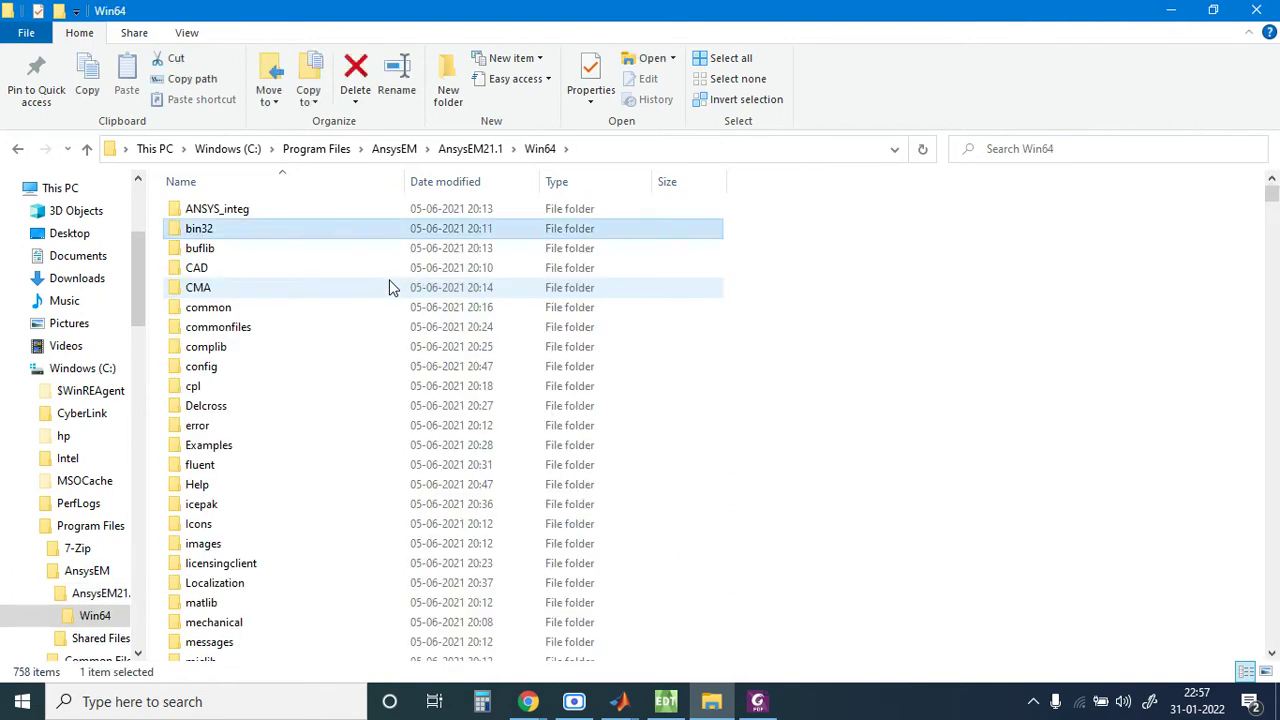
pyautogui.press('Down')
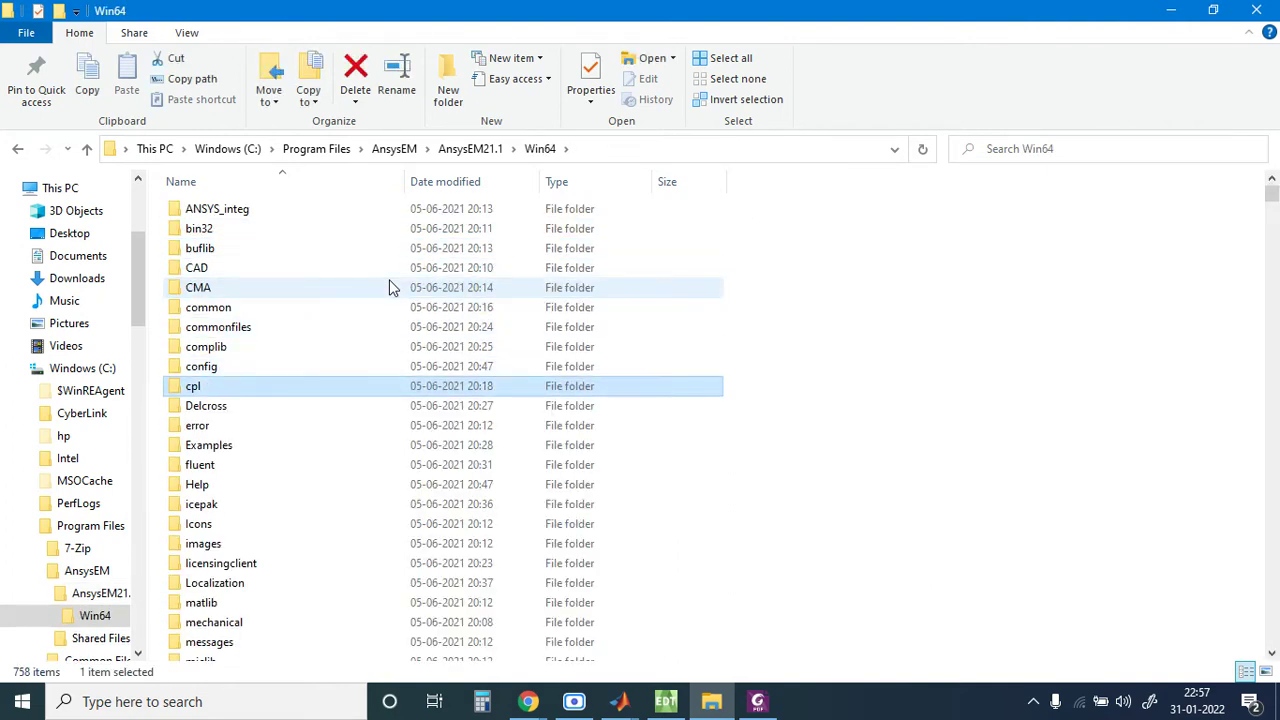
pyautogui.press('Return')
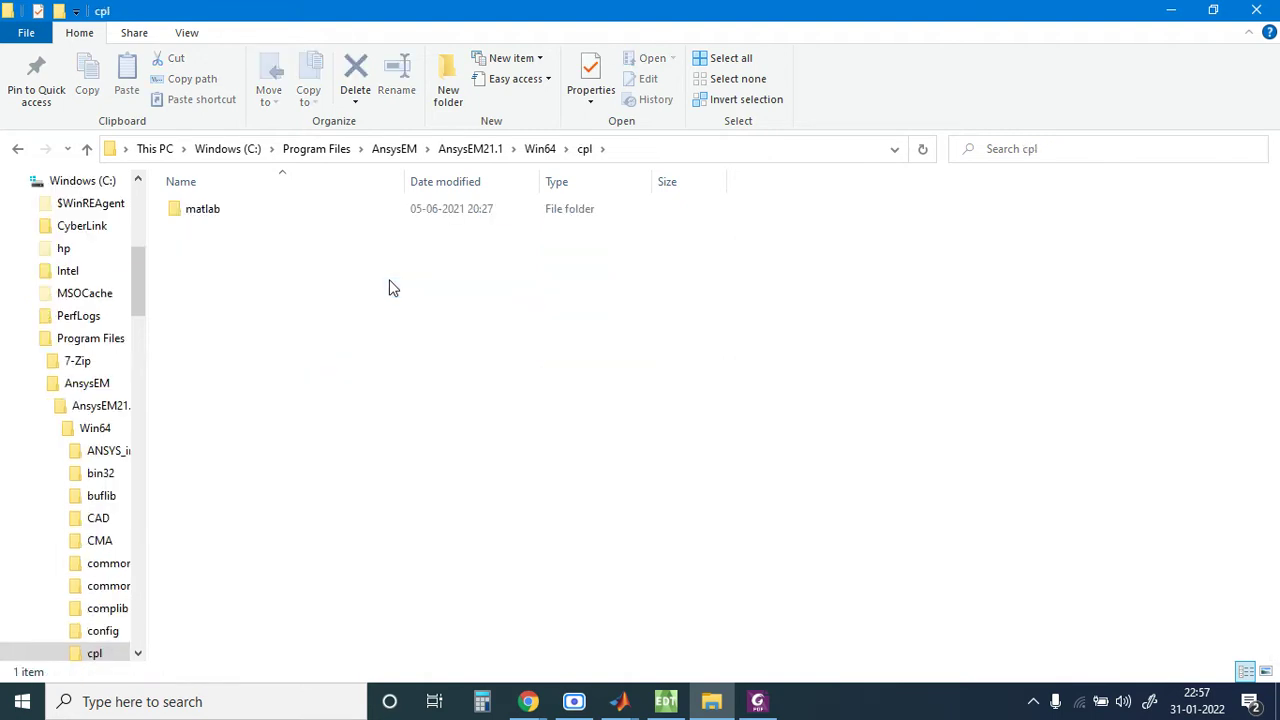
pyautogui.press('Down')
pyautogui.press('Return')
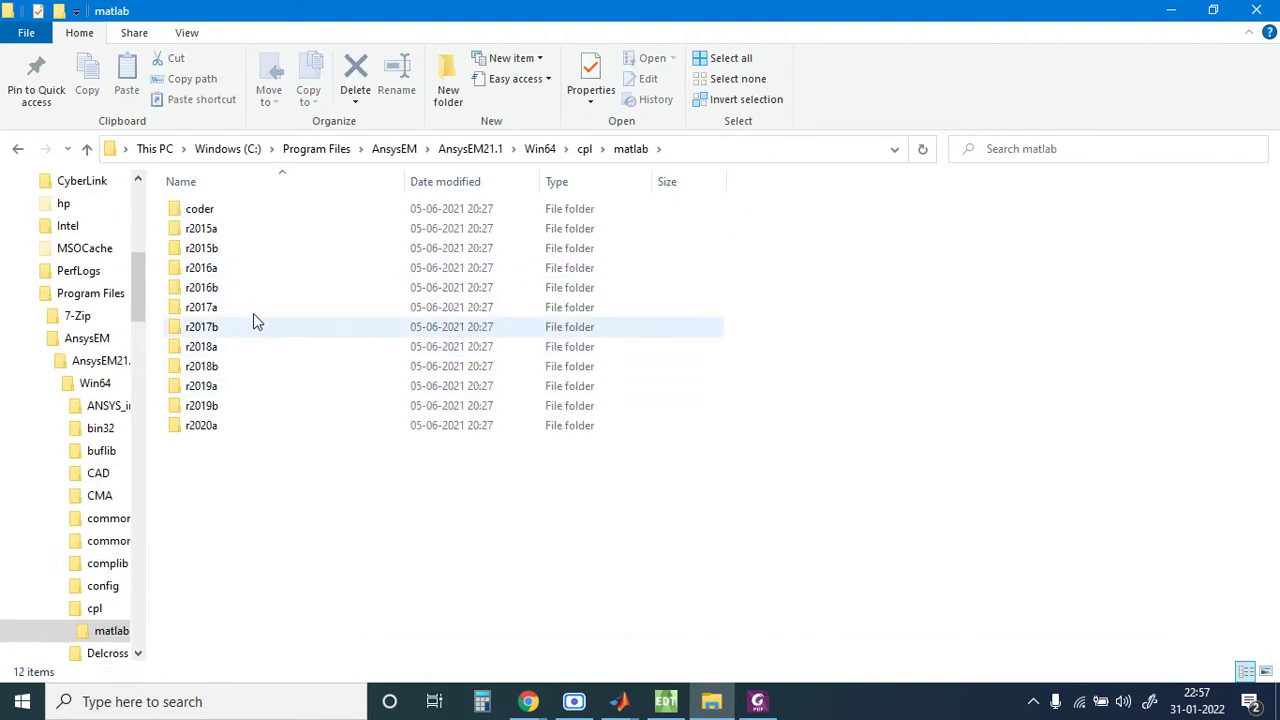
# Step: Look through the MATLAB release folders from r2015a to r2020a, and return to the cpl folder
pyautogui.press('Down')
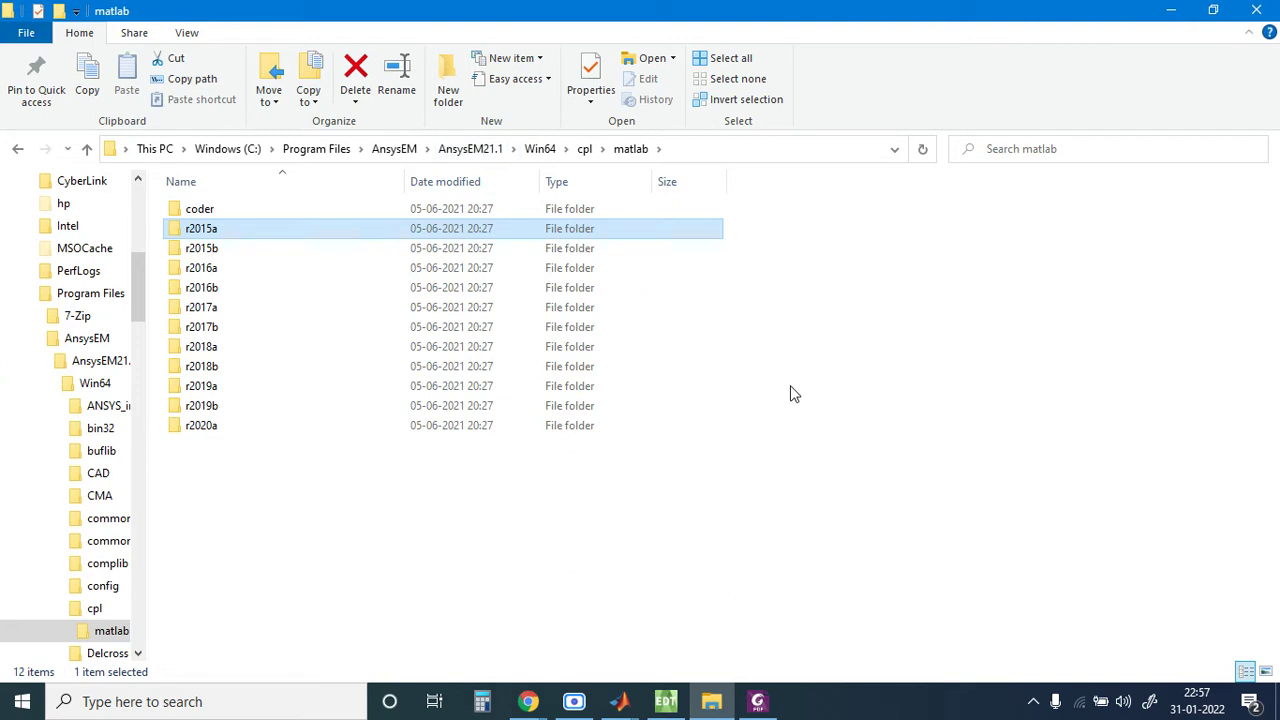
pyautogui.press('Down')
pyautogui.press('Down')
pyautogui.press('Down')
pyautogui.press('Down')
pyautogui.press('Down')
pyautogui.press('Down')
pyautogui.press('Down')
pyautogui.press('Down')
pyautogui.press('Down')
pyautogui.press('Down')
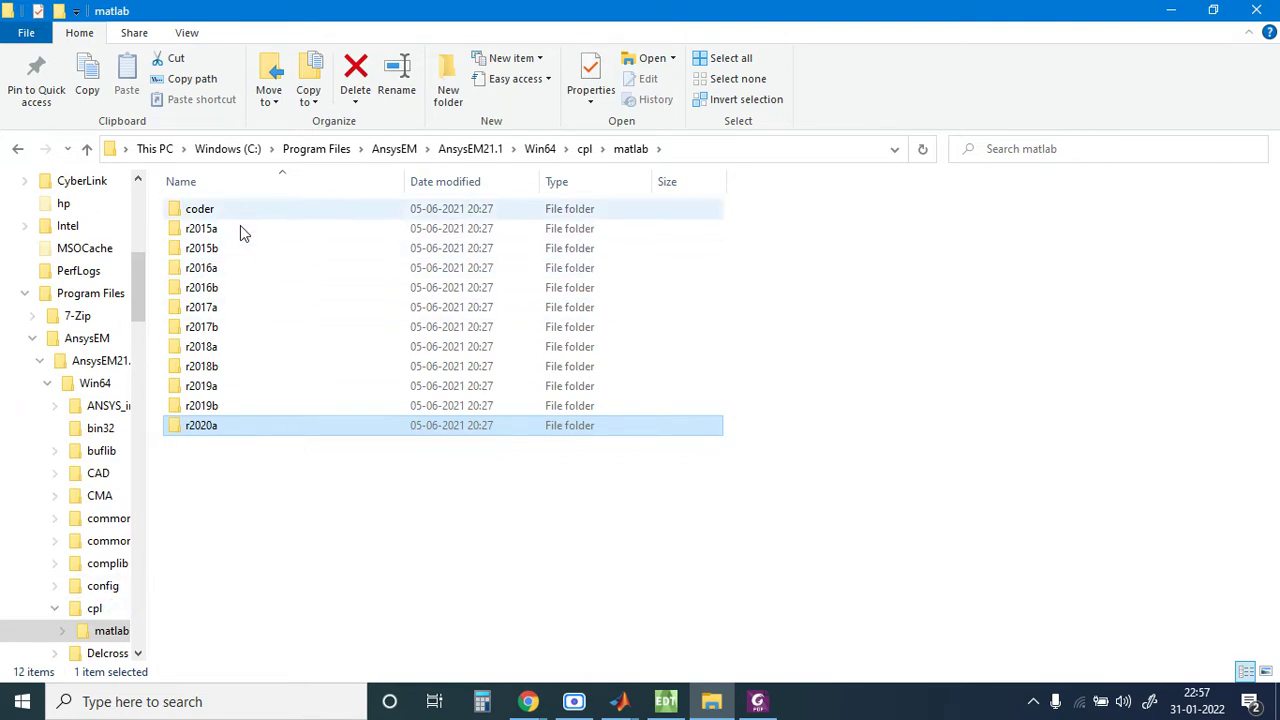
pyautogui.click(16, 149)
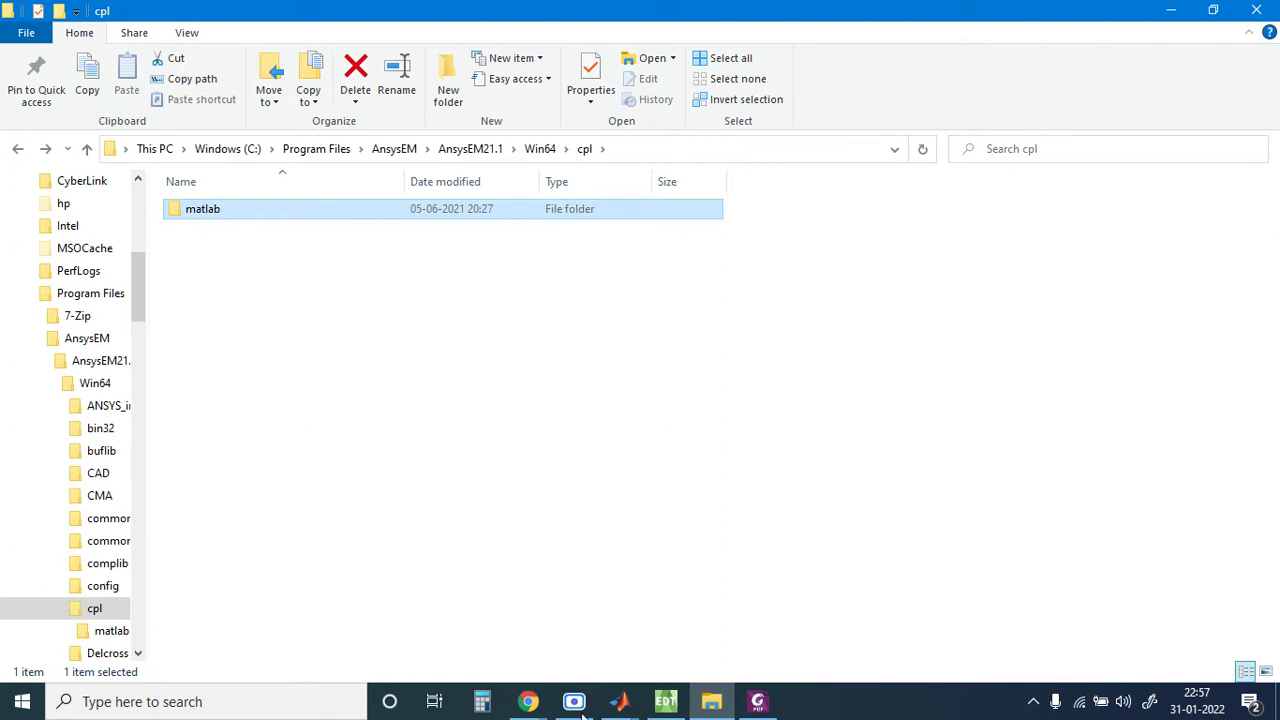
# Step: Switch to MATLAB R2018a and open the Set Path dialog
pyautogui.moveTo(620, 704)
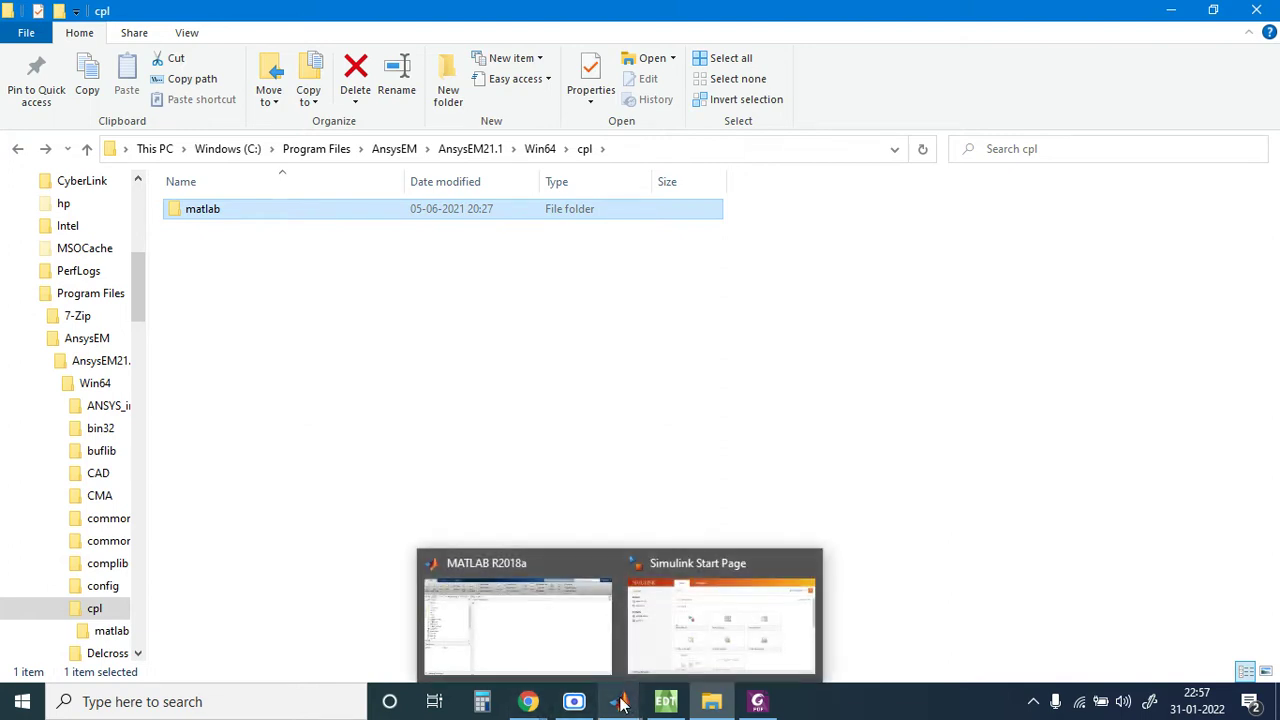
pyautogui.click(546, 628)
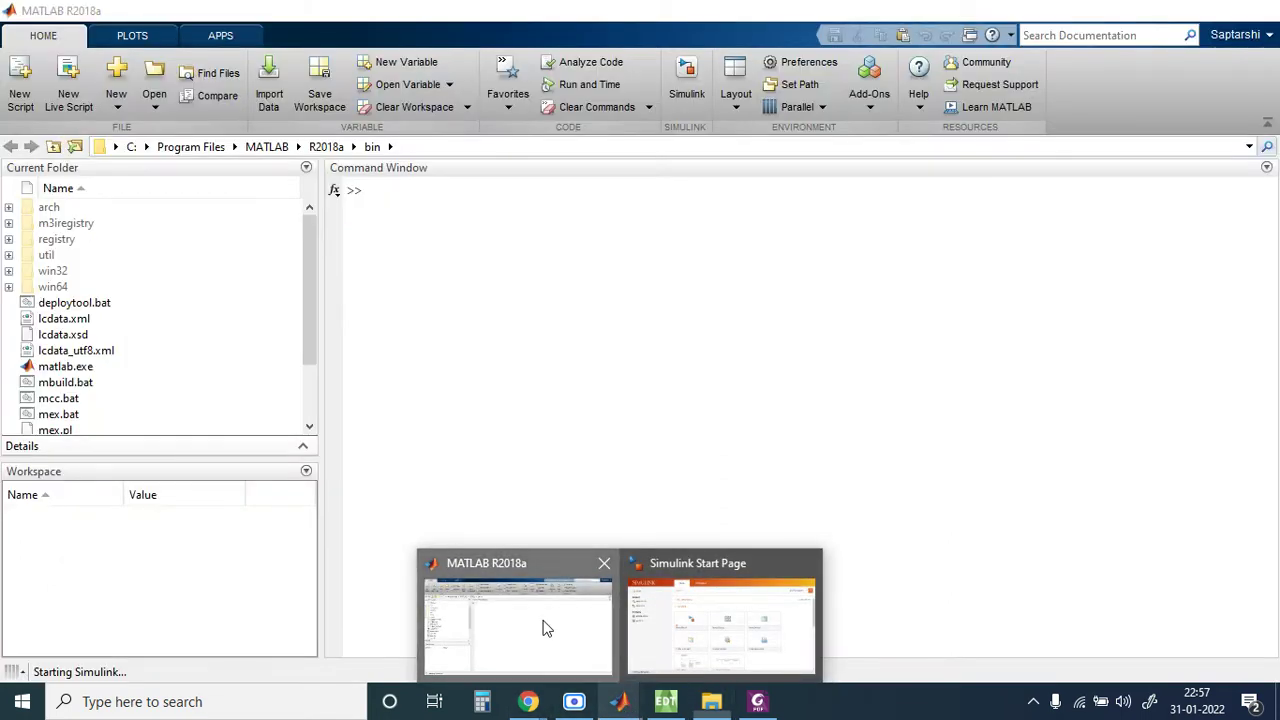
pyautogui.click(546, 628)
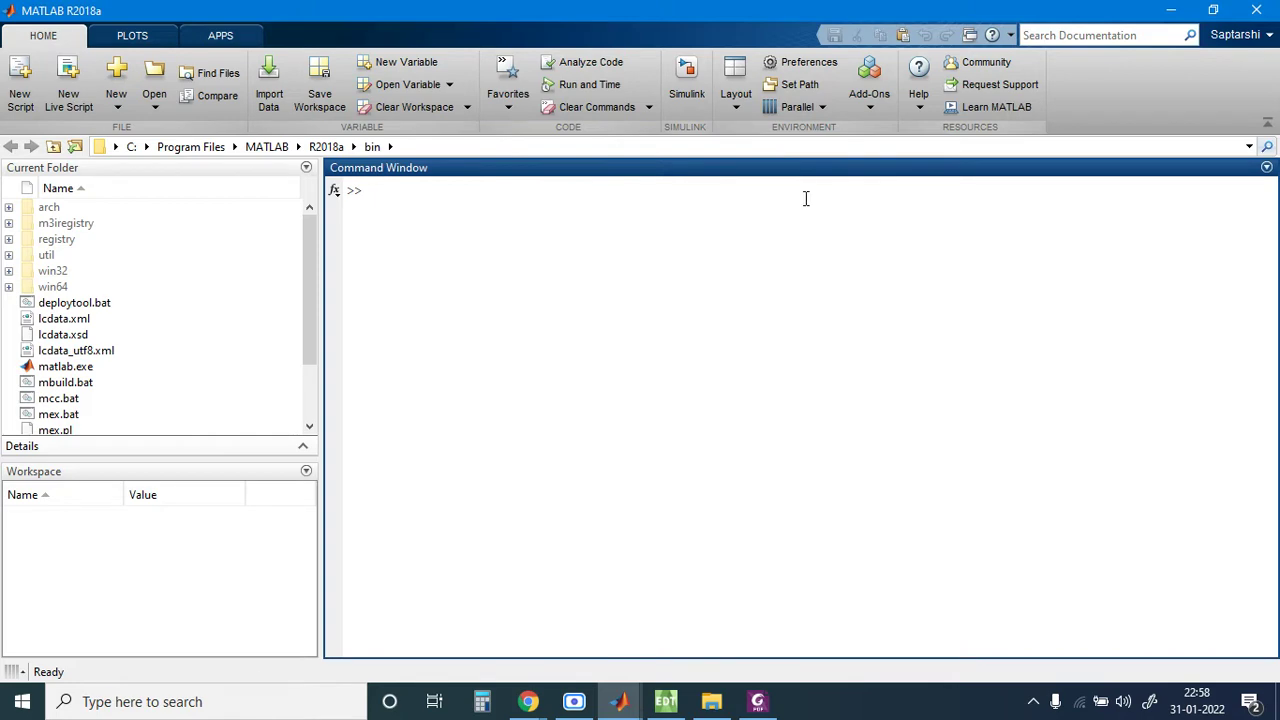
pyautogui.click(787, 82)
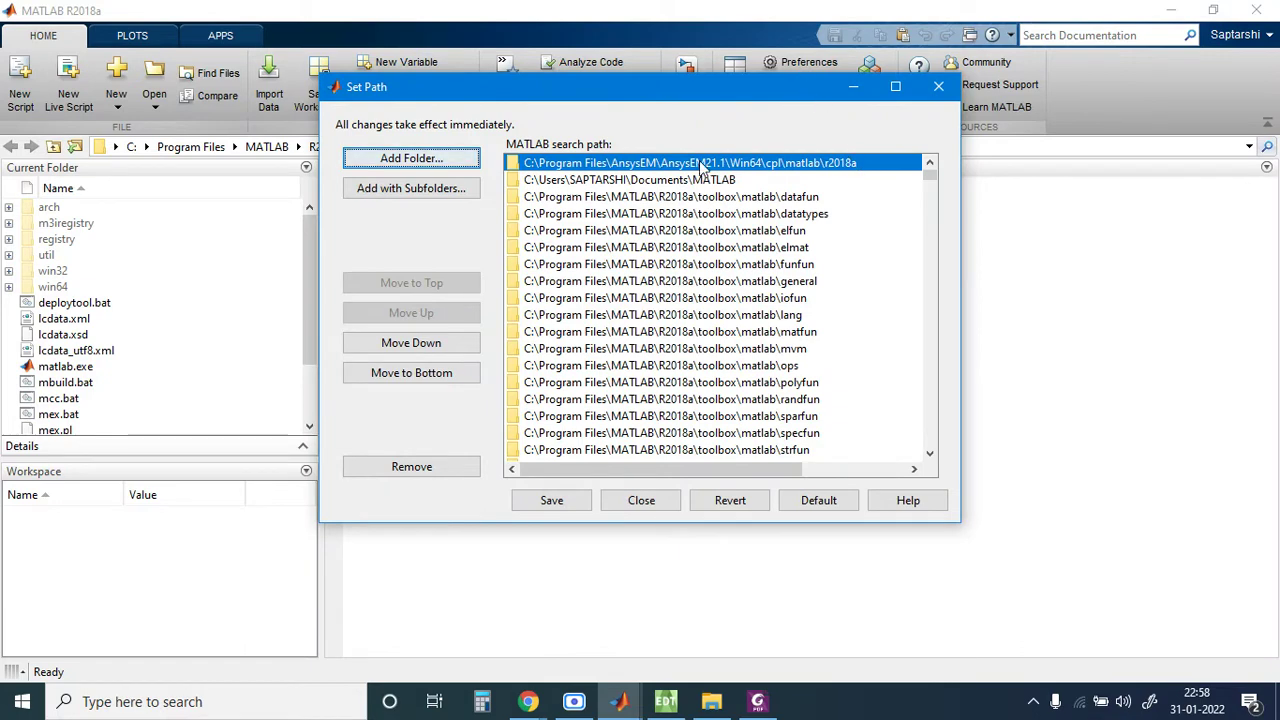
# Step: Start adding a folder to the MATLAB search path and browse to C:\Program Files\AnsysEM\AnsysEM21.1
pyautogui.click(430, 165)
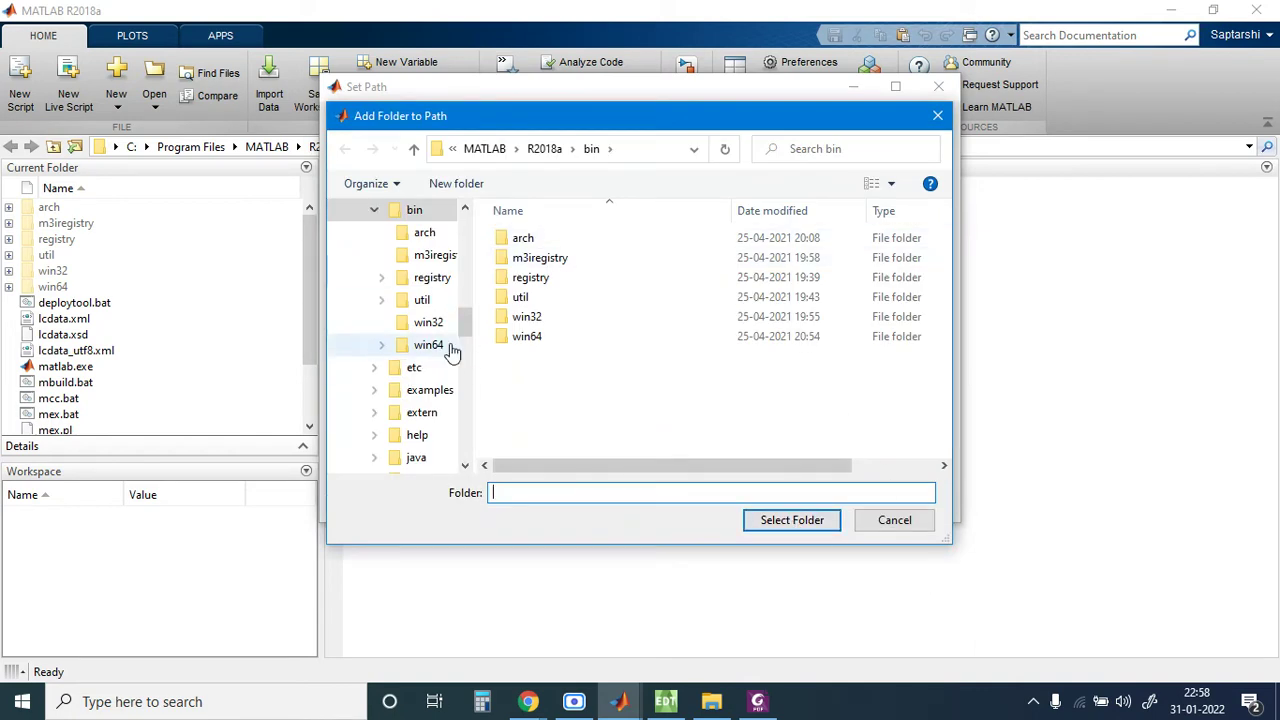
pyautogui.click(455, 150)
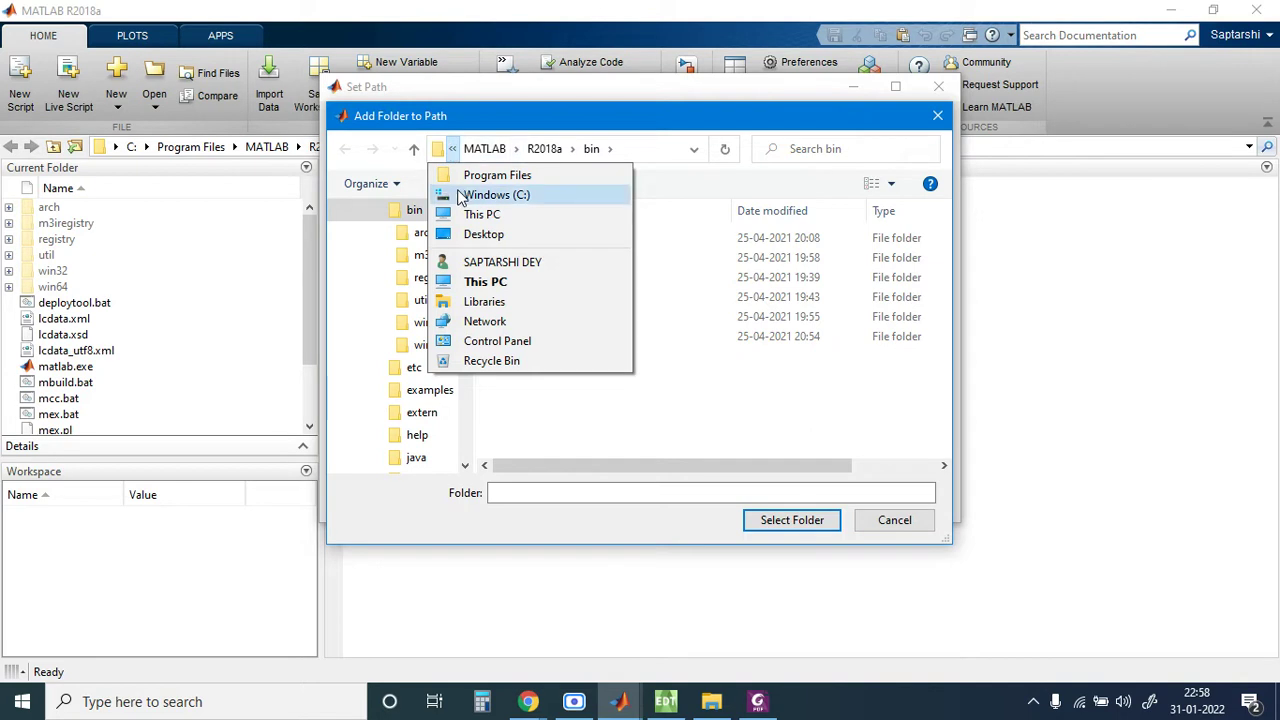
pyautogui.click(474, 191)
pyautogui.click(594, 375)
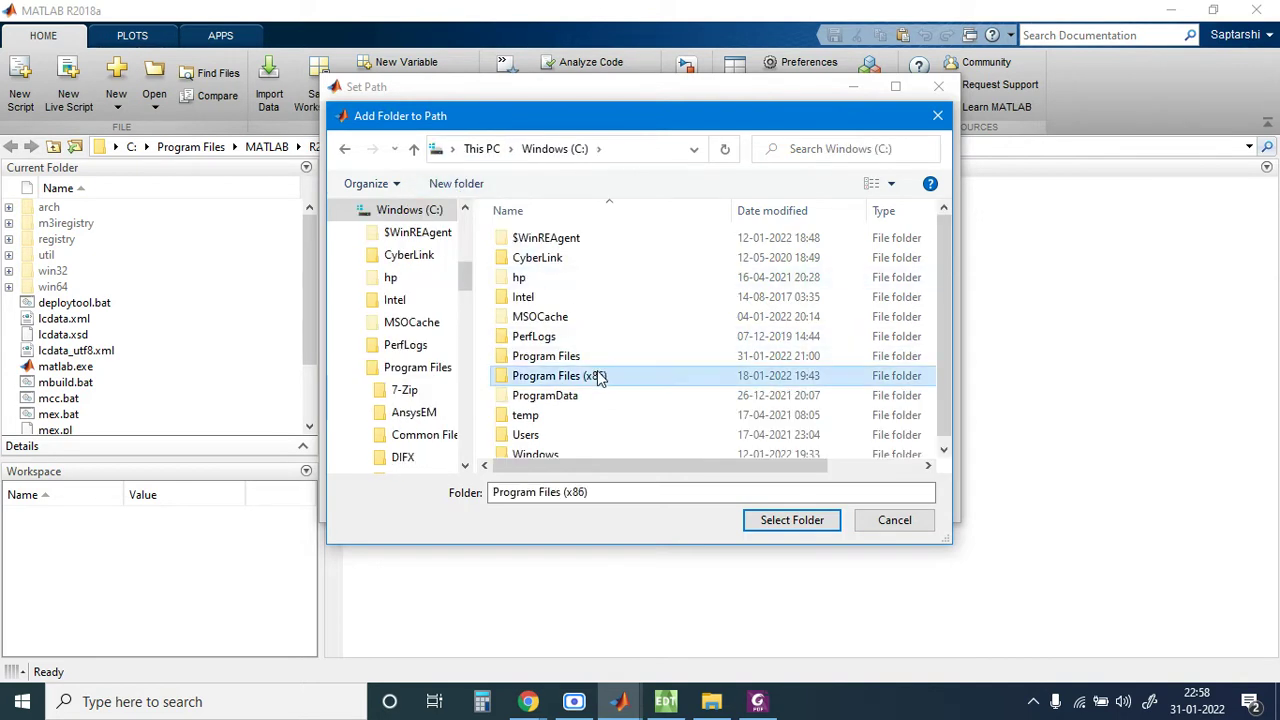
pyautogui.click(592, 360)
pyautogui.press('Return')
pyautogui.press('a')
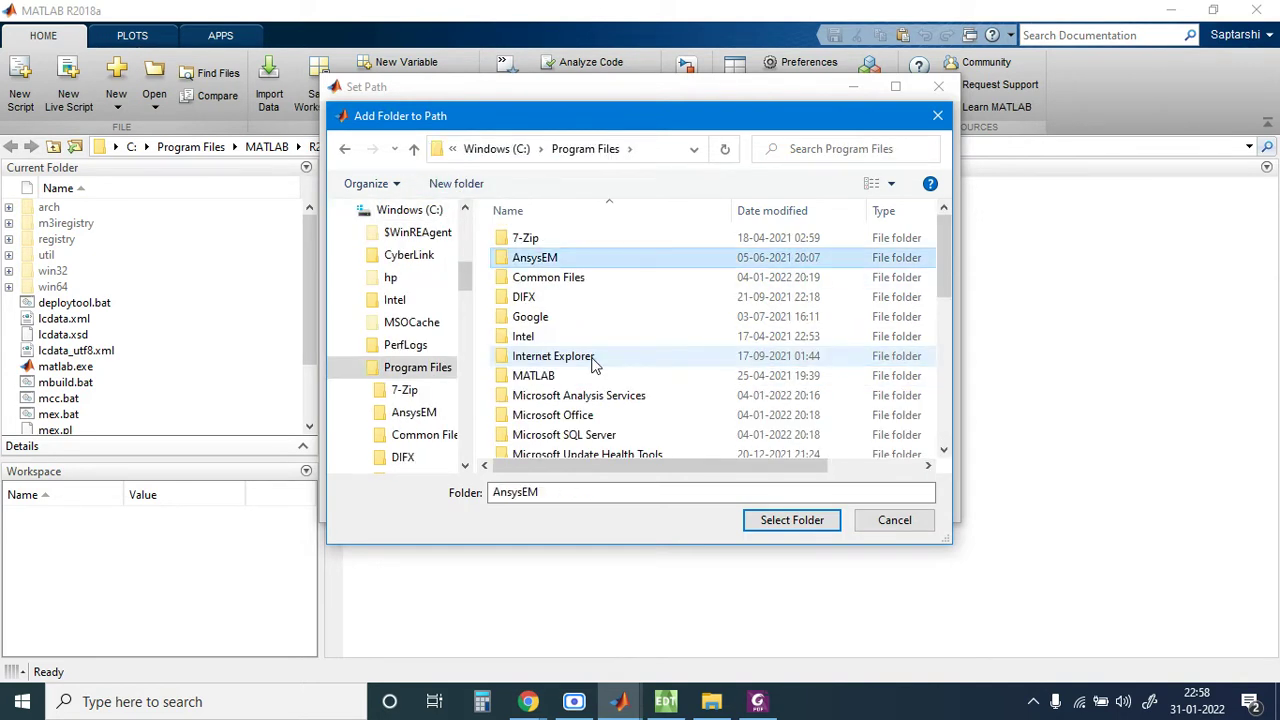
pyautogui.press('Return')
pyautogui.press('s')
pyautogui.press('a')
pyautogui.press('Return')
pyautogui.press('w')
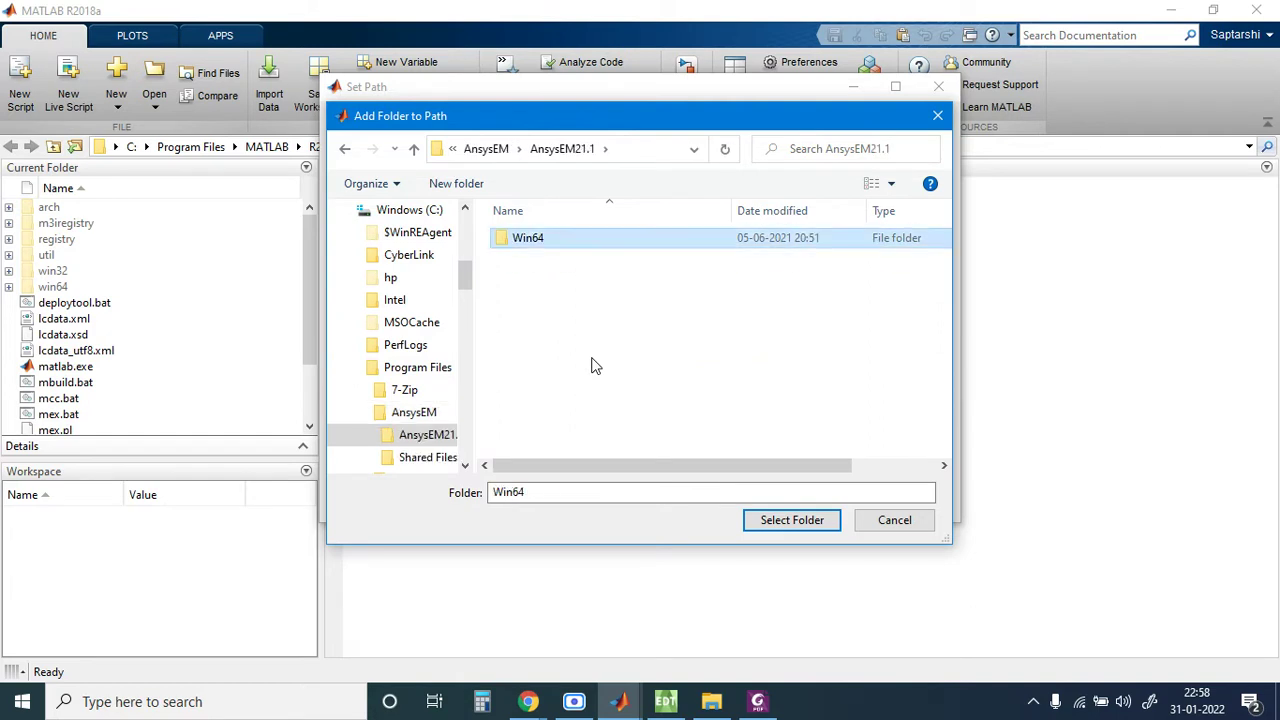
# Step: Browse to the r2018a folder under Win64\cpl\matlab and cancel adding it to the search path
pyautogui.press('Return')
pyautogui.press('b')
pyautogui.press('d')
pyautogui.press('Up')
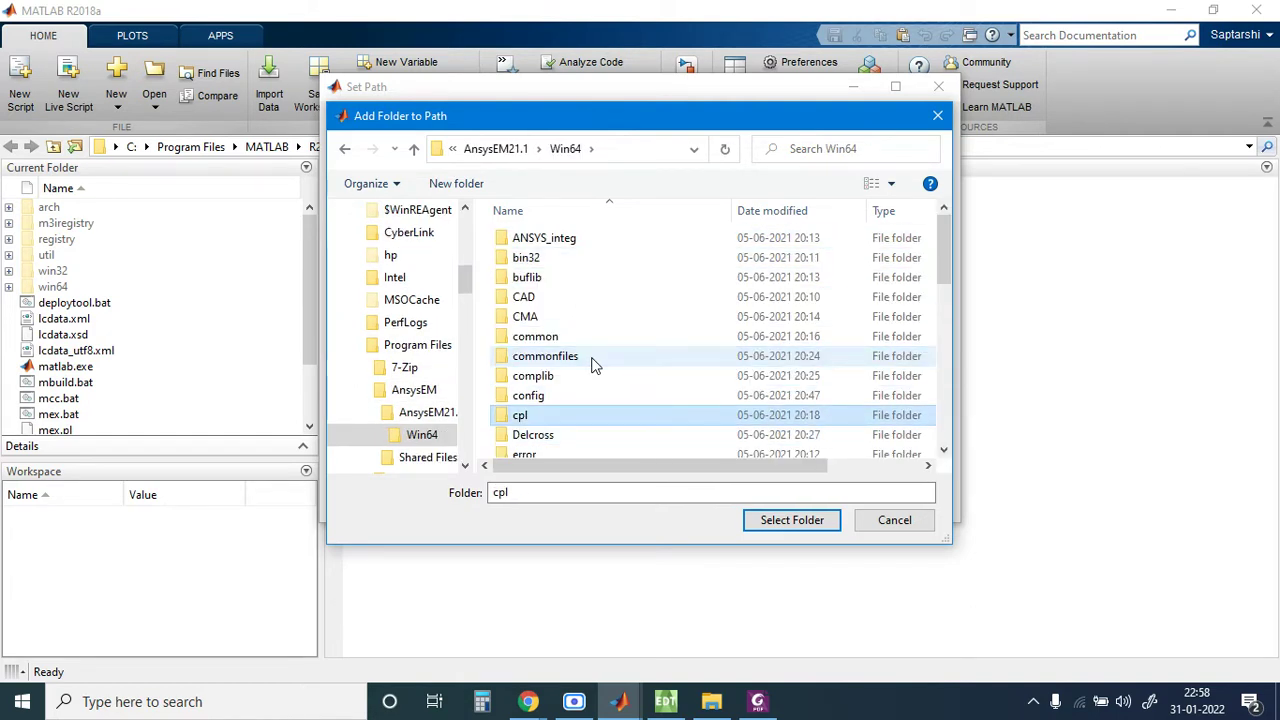
pyautogui.press('Return')
pyautogui.press('m')
pyautogui.press('Return')
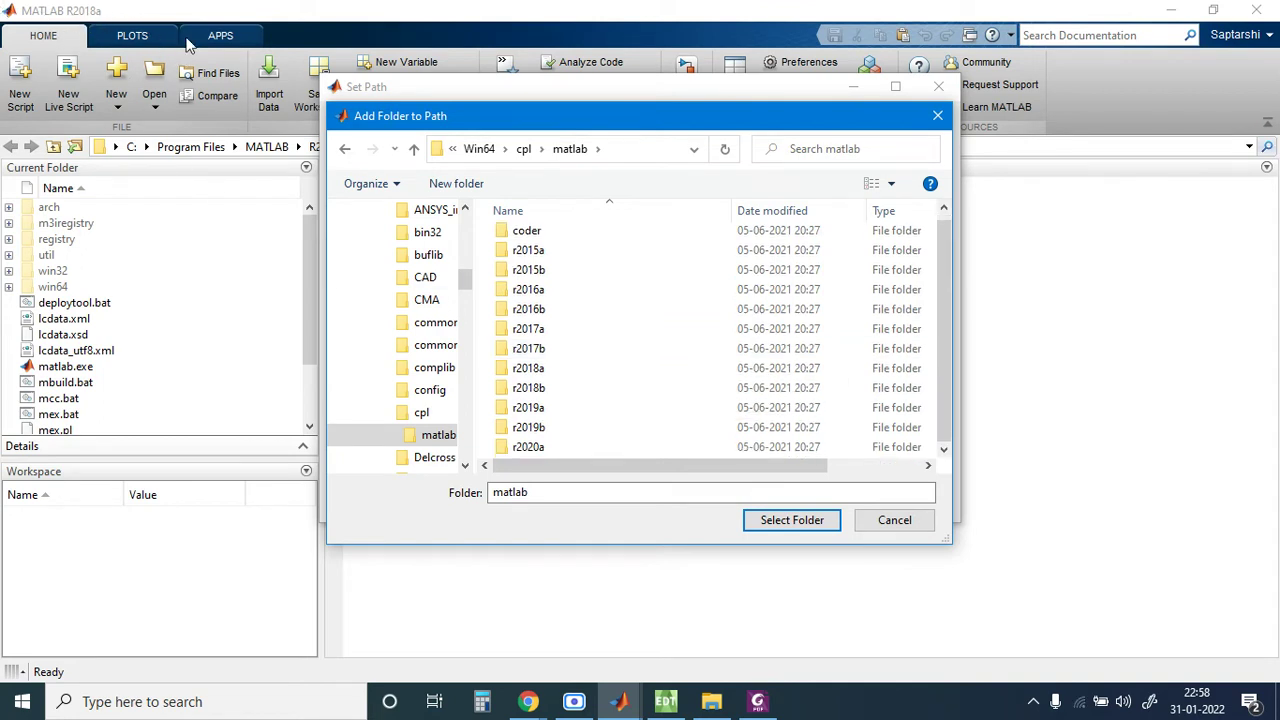
pyautogui.click(561, 370)
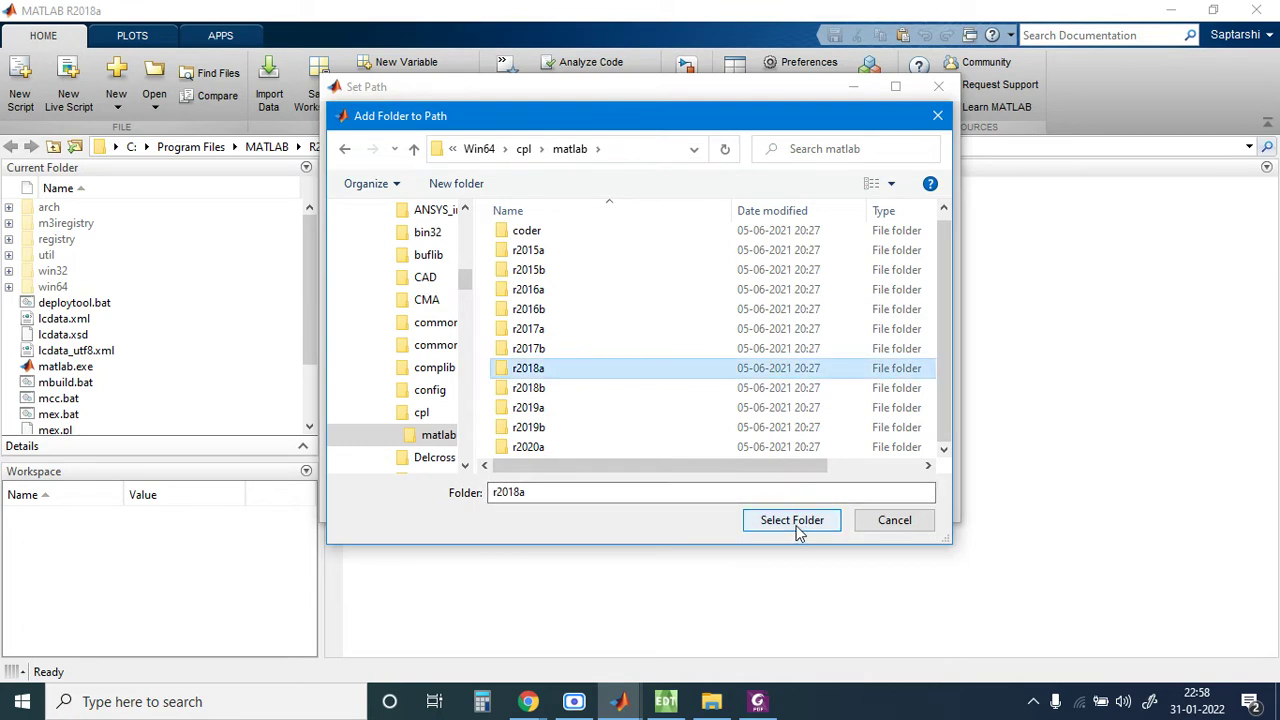
pyautogui.click(886, 522)
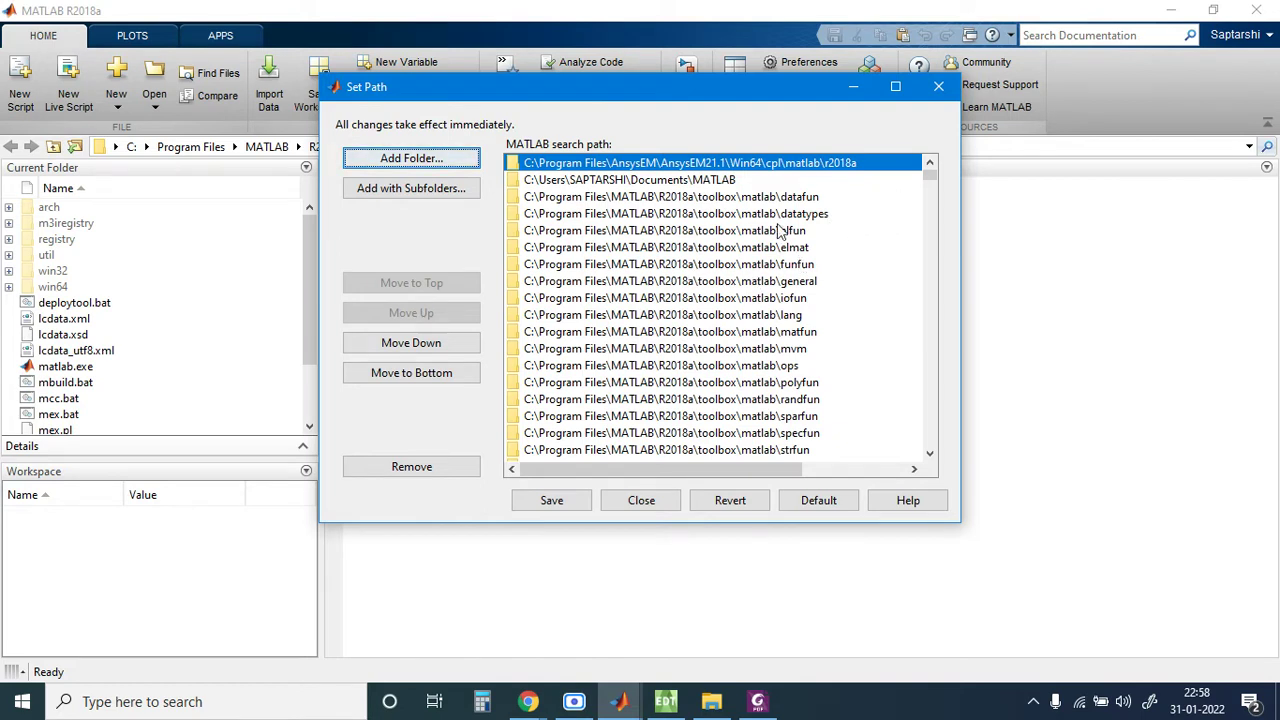
# Step: Save the MATLAB search path and close the Set Path dialog
pyautogui.click(547, 505)
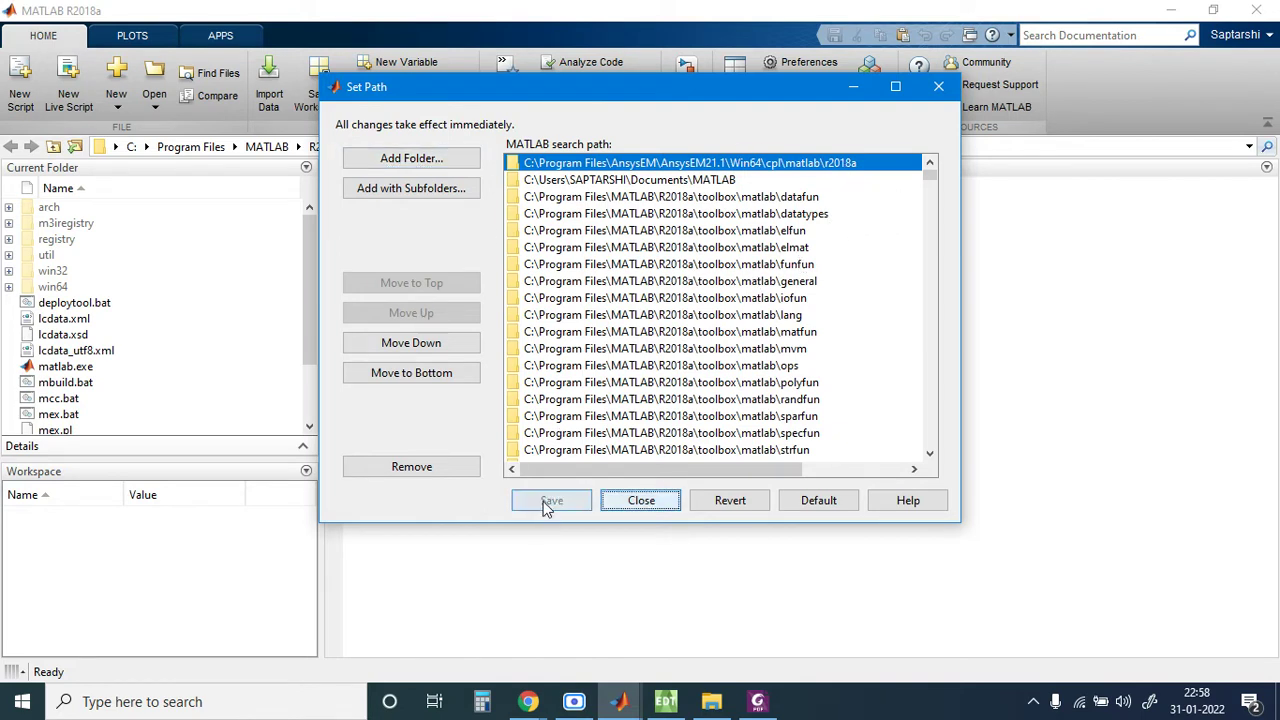
pyautogui.click(641, 501)
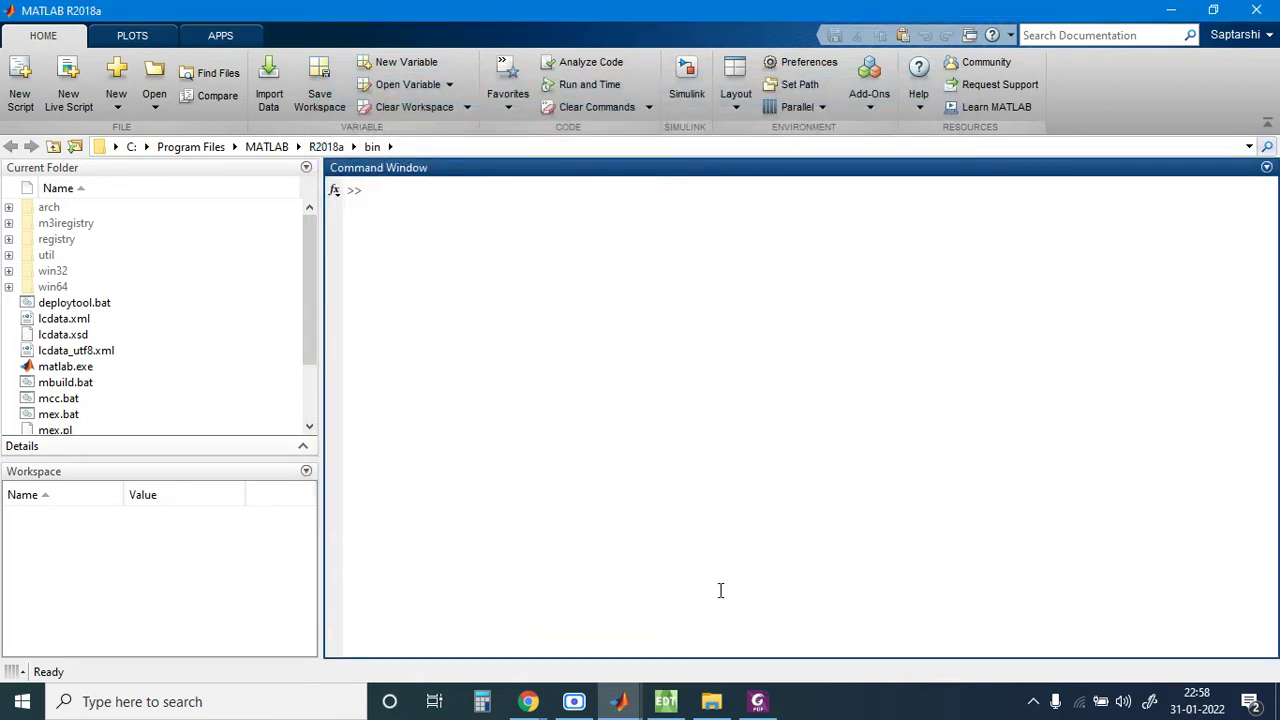
# Step: Switch to ANSYS Electronics Desktop and check the MATLAB path in the Miscellaneous general options
pyautogui.moveTo(666, 701)
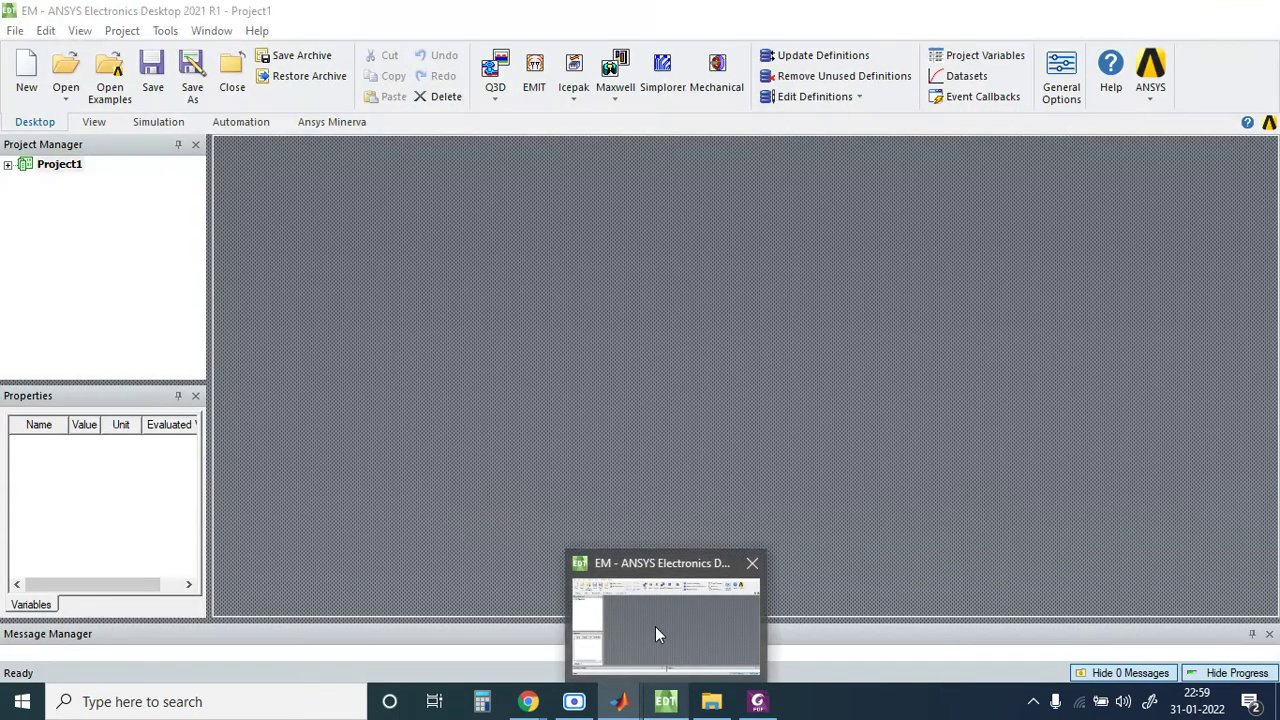
pyautogui.click(655, 626)
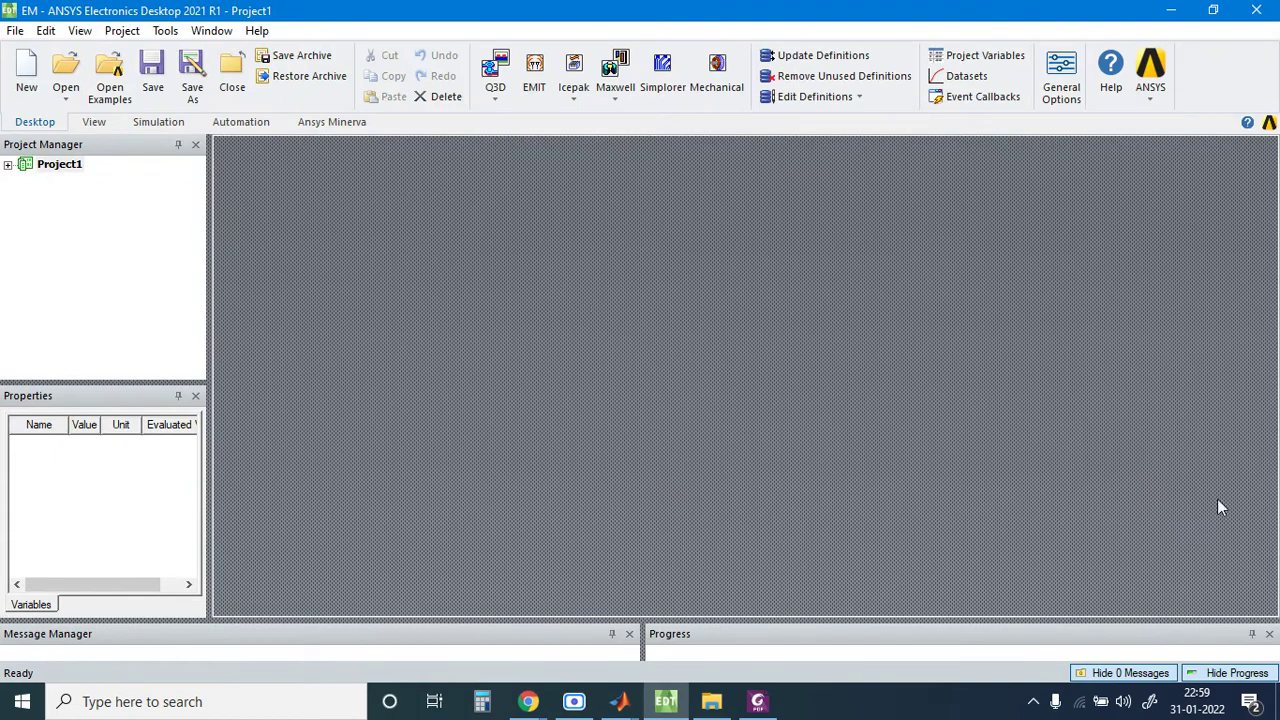
pyautogui.click(165, 31)
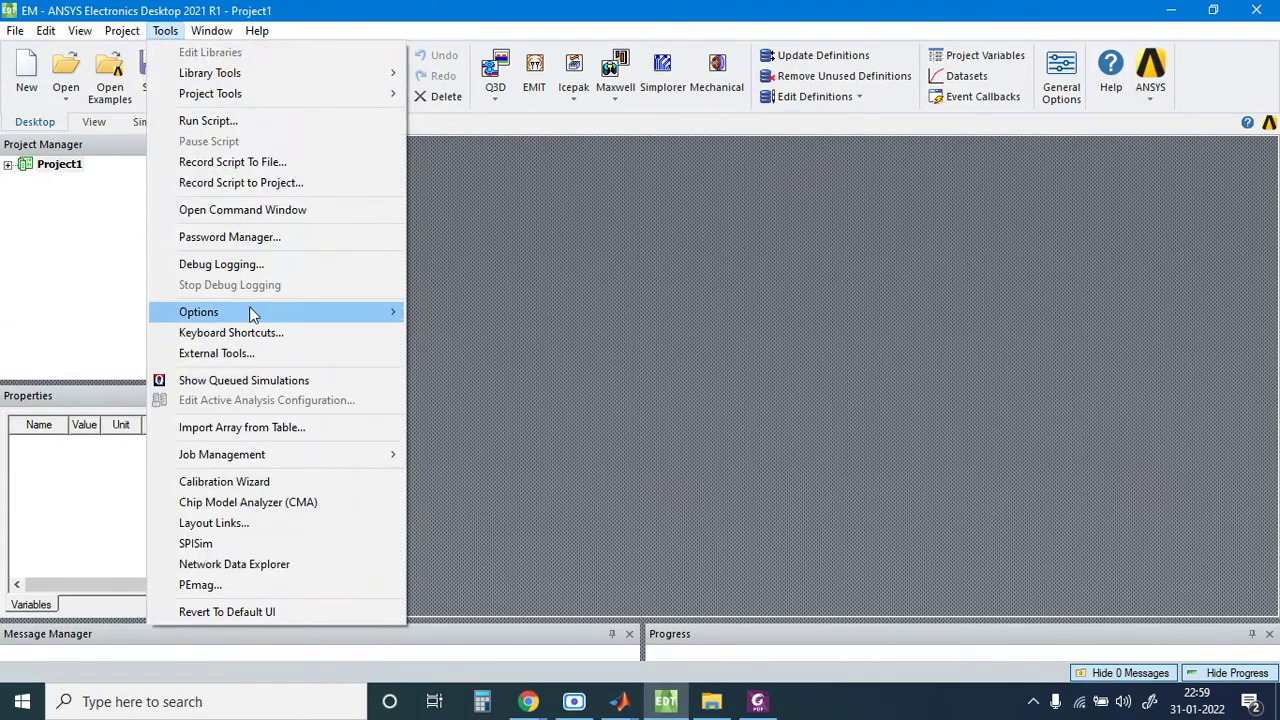
pyautogui.moveTo(392, 311)
pyautogui.click(478, 312)
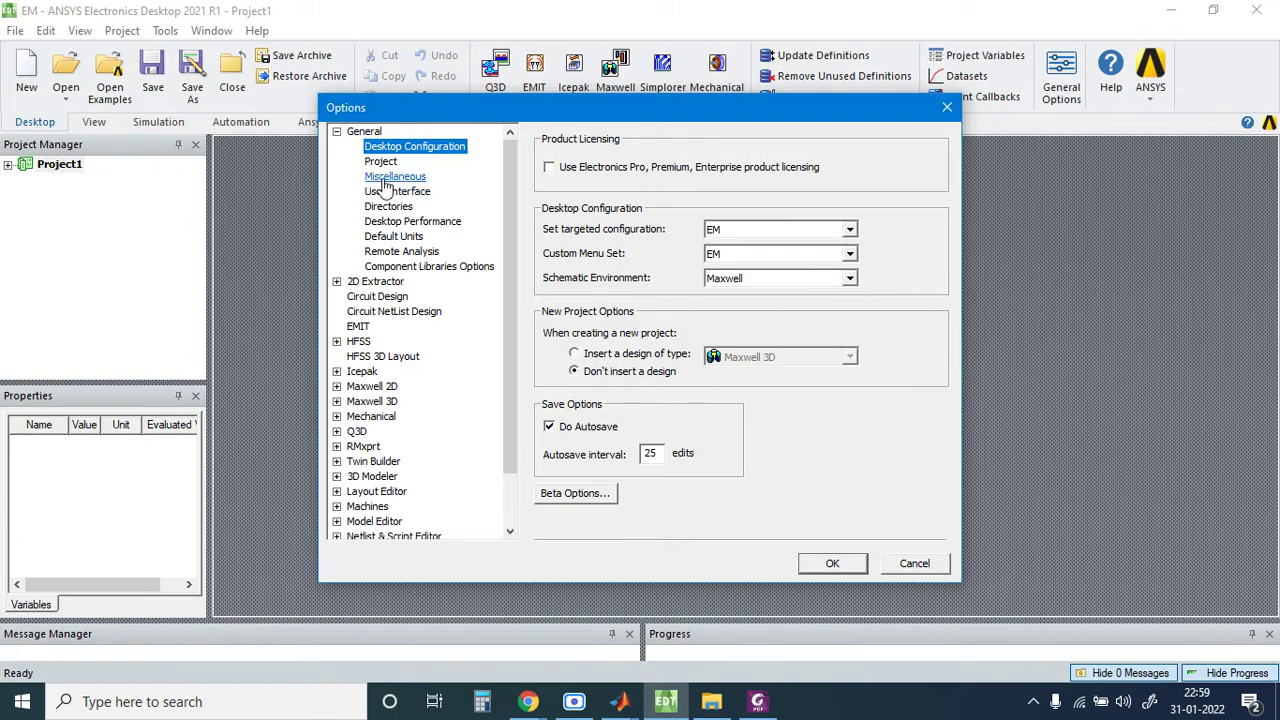
pyautogui.click(384, 177)
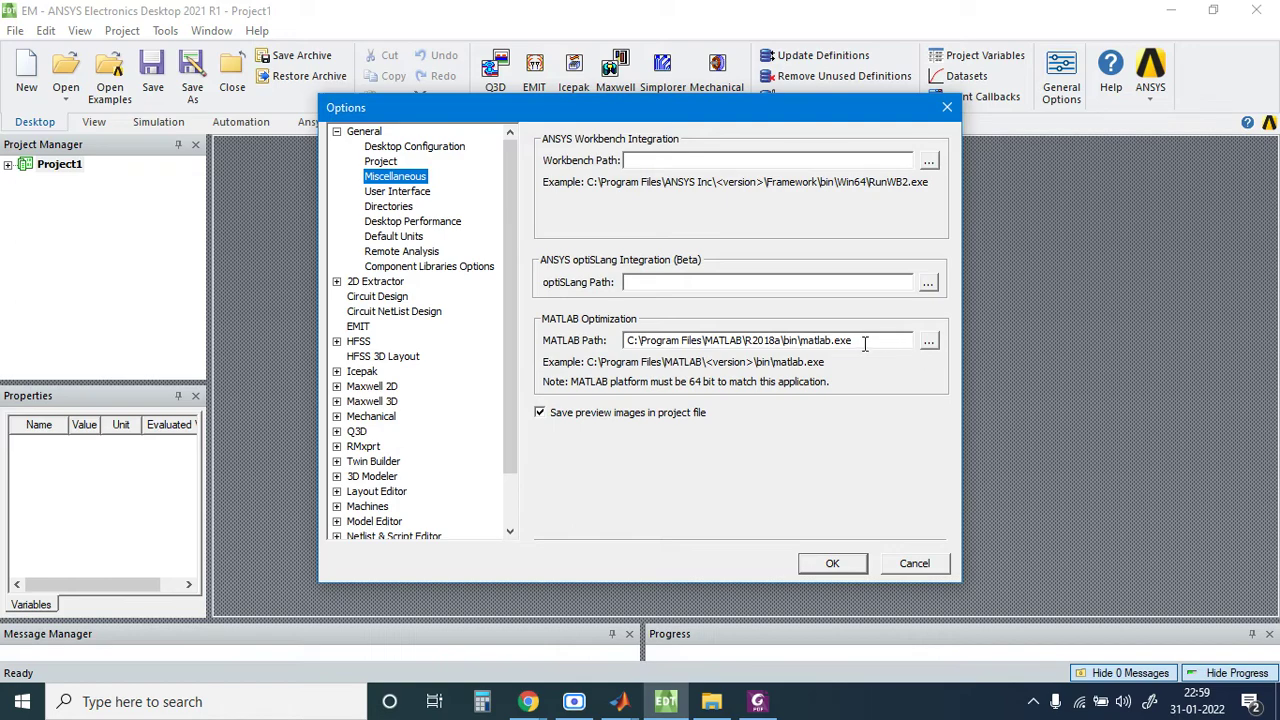
pyautogui.click(832, 564)
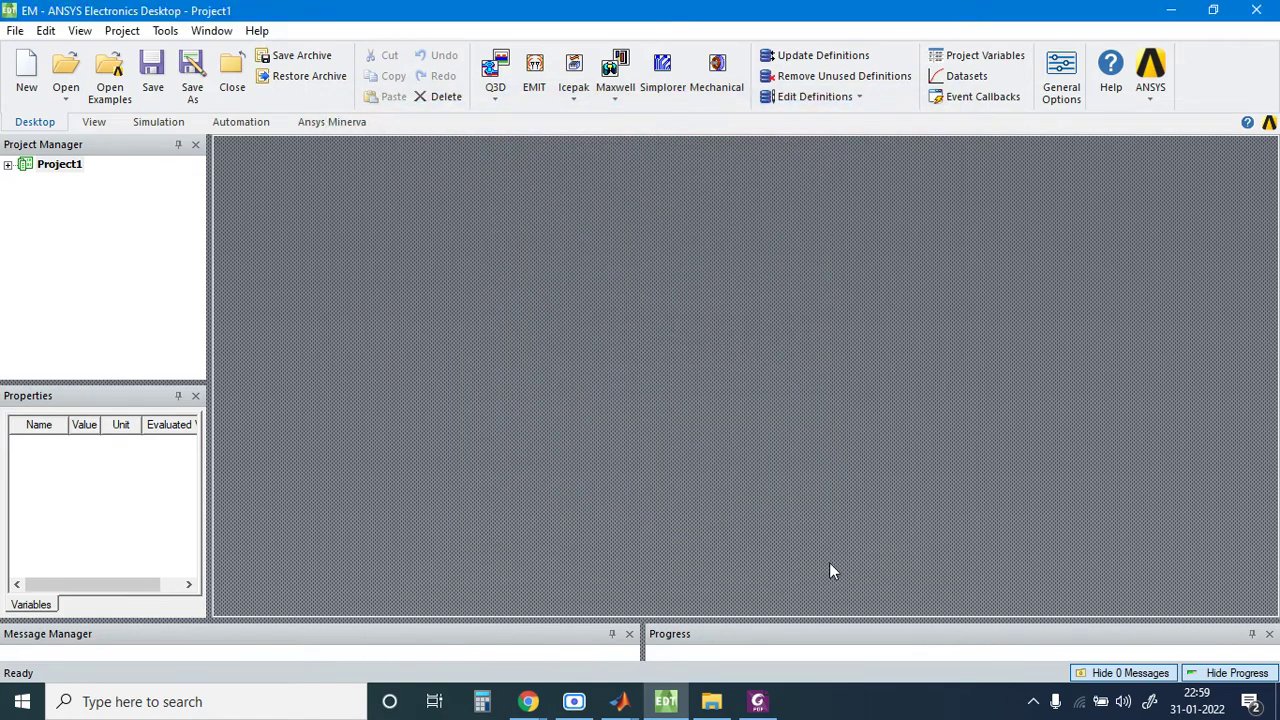
# Step: Open the recent project F:\cosim\transformer.aedt and fit the transformer geometry comfortably in view
pyautogui.moveTo(680, 704)
pyautogui.click(68, 90)
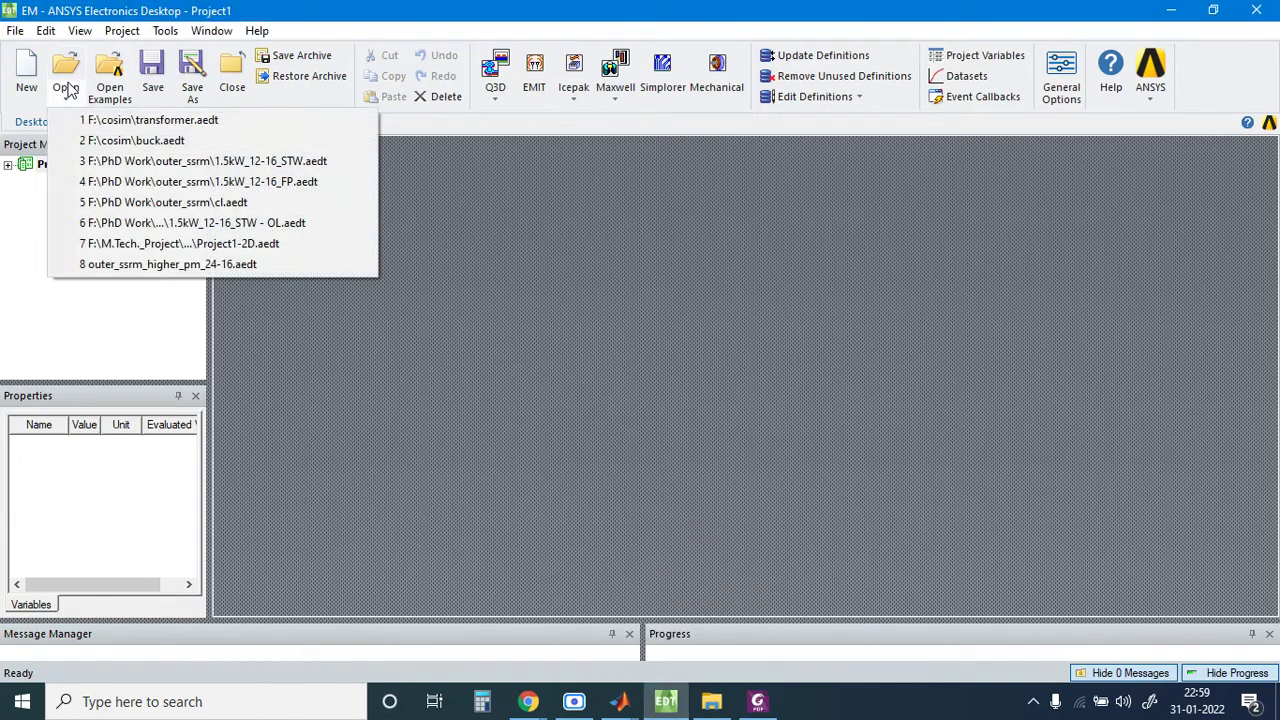
pyautogui.click(220, 128)
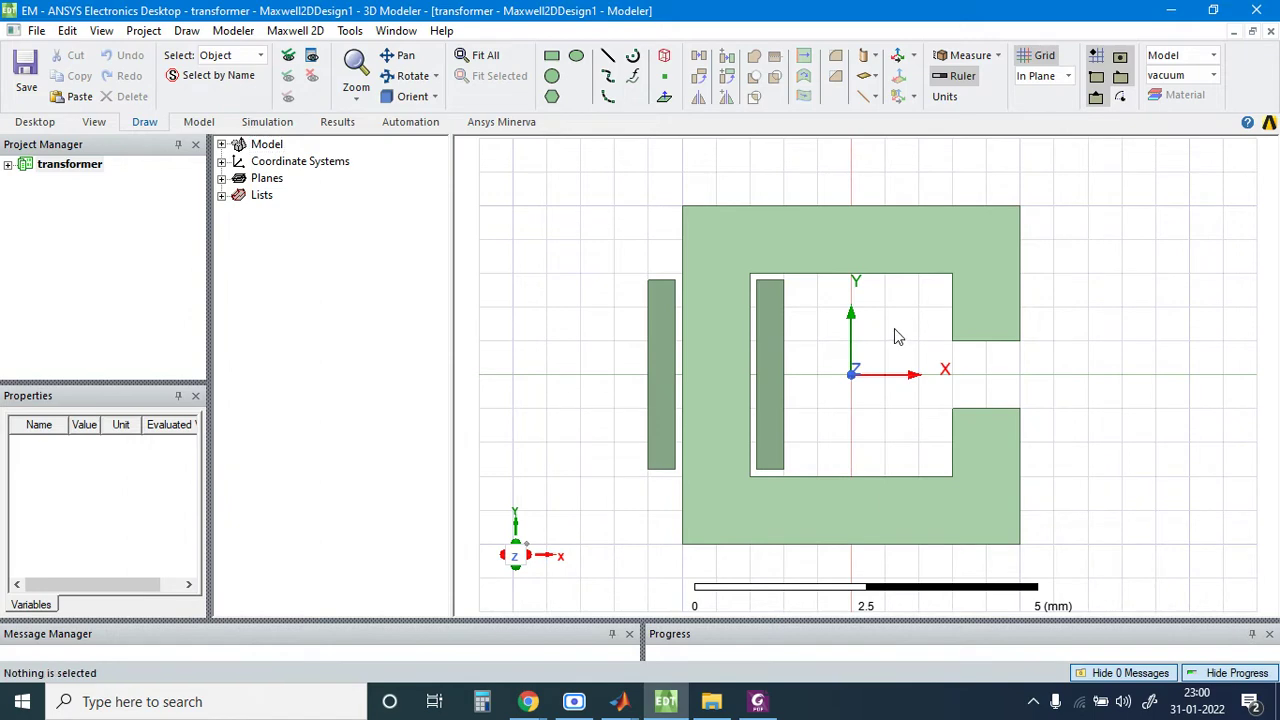
pyautogui.scroll(-2, 894, 334)
pyautogui.scroll(1, 911, 503)
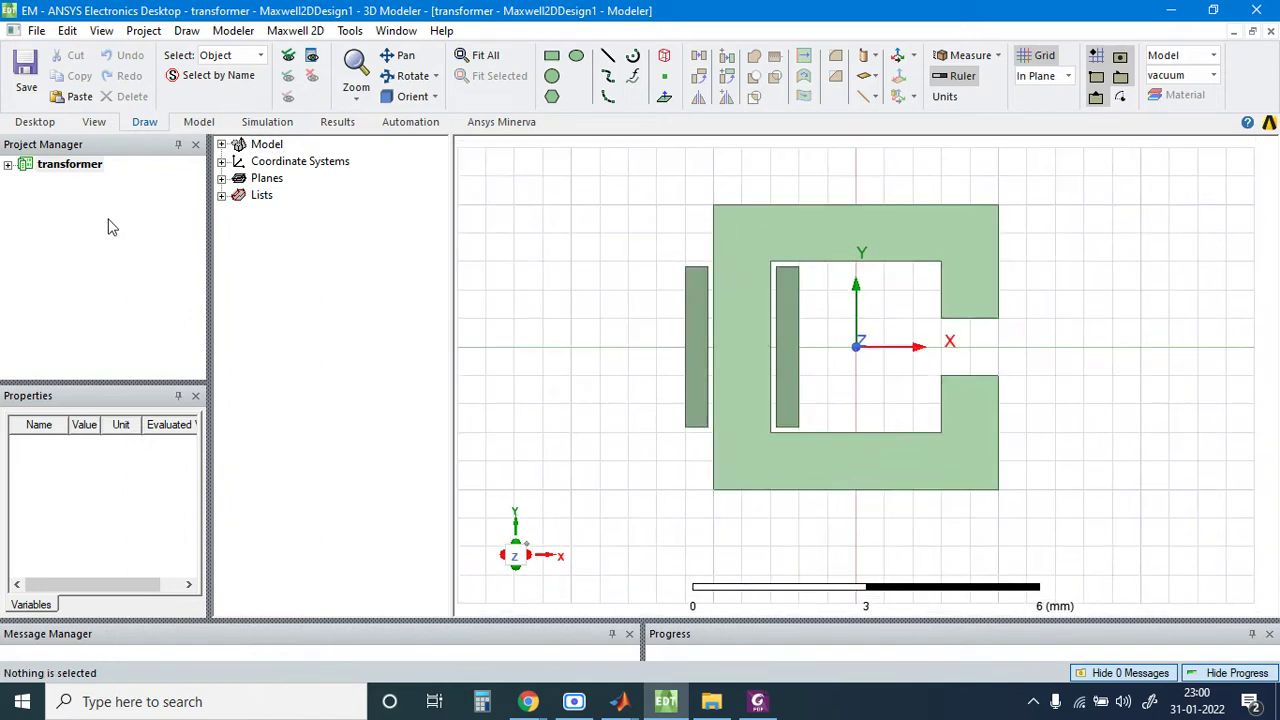
# Step: Set the solution type of Maxwell2DDesign1 to magnetic Transient with Cartesian XY geometry
pyautogui.click(9, 165)
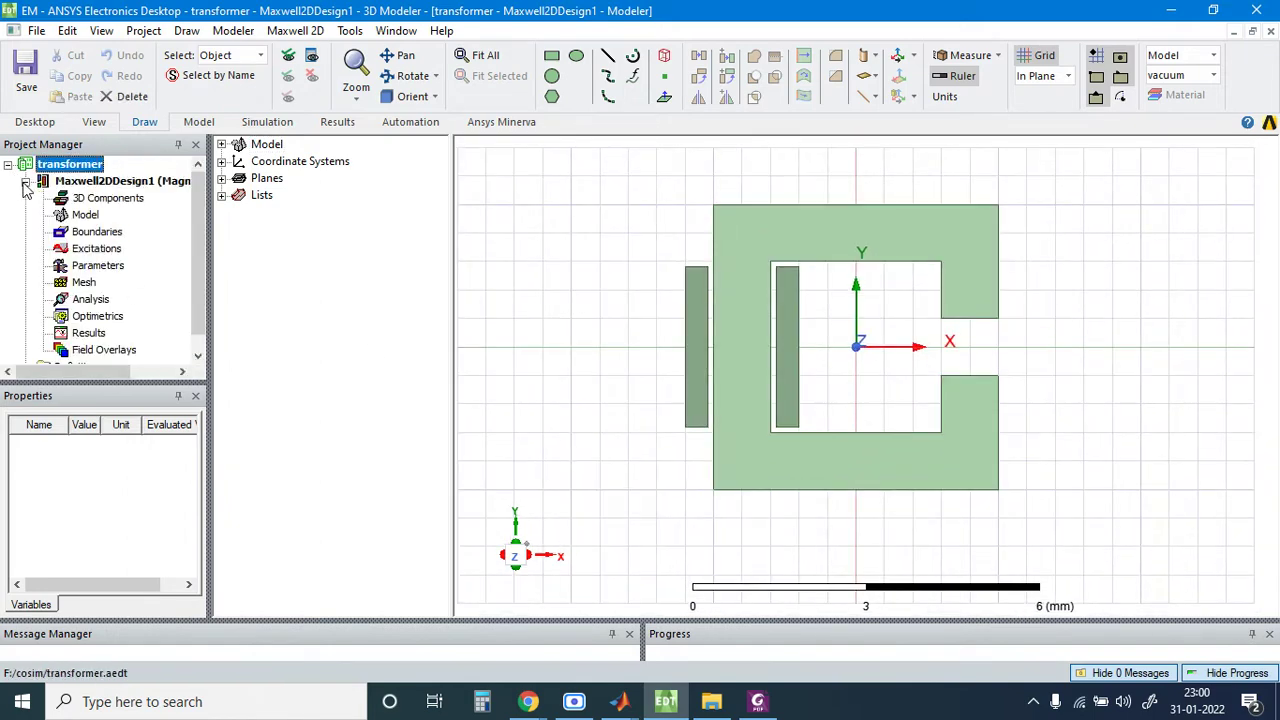
pyautogui.click(25, 181)
pyautogui.rightClick(100, 184)
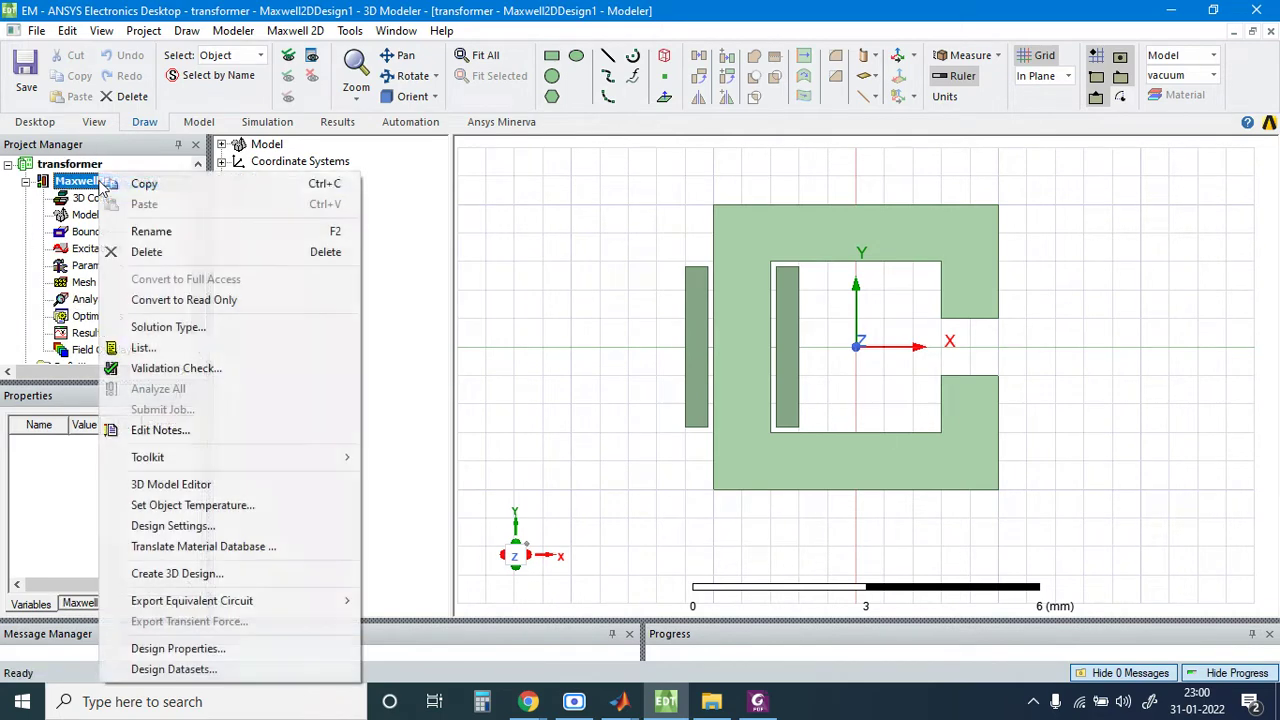
pyautogui.click(237, 333)
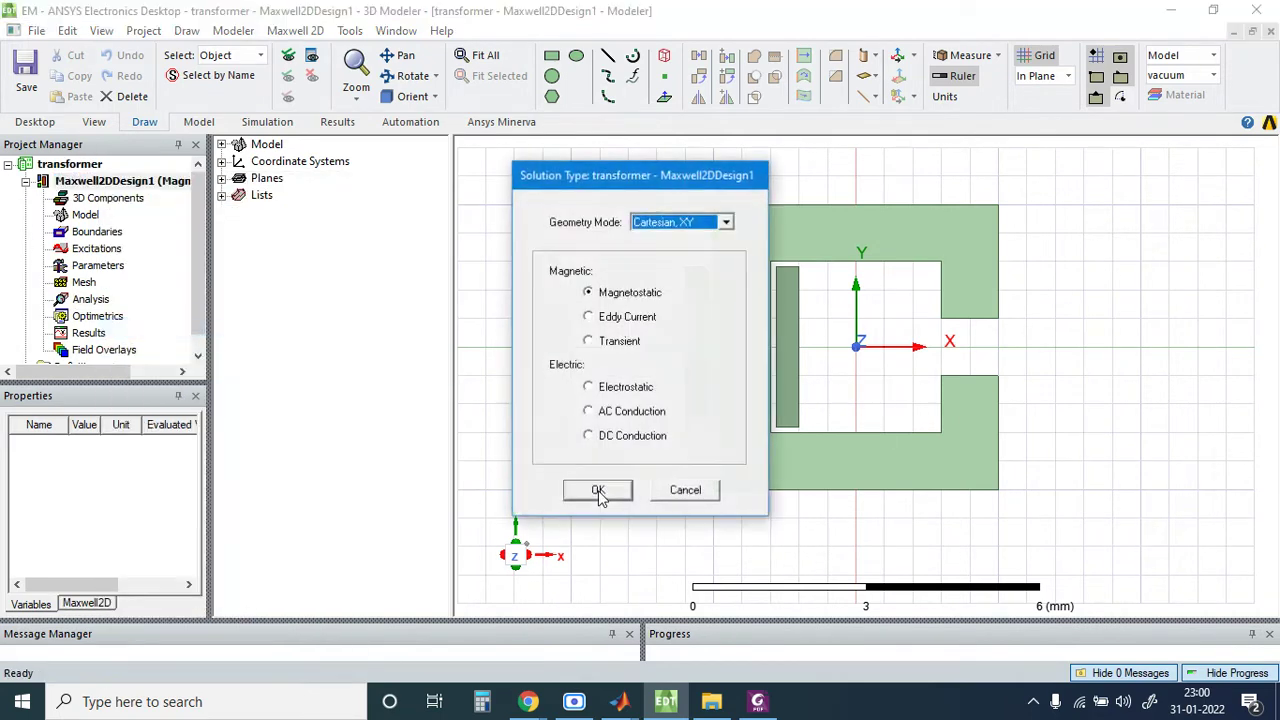
pyautogui.click(603, 346)
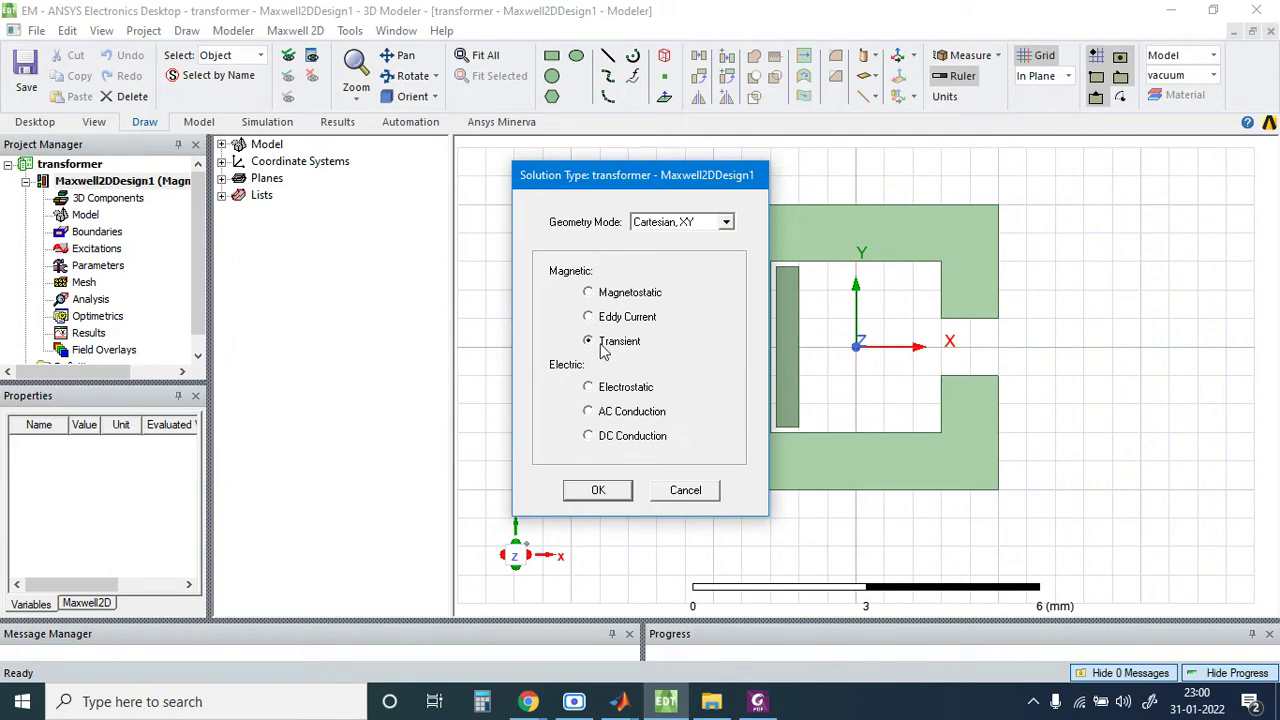
pyautogui.press('Return')
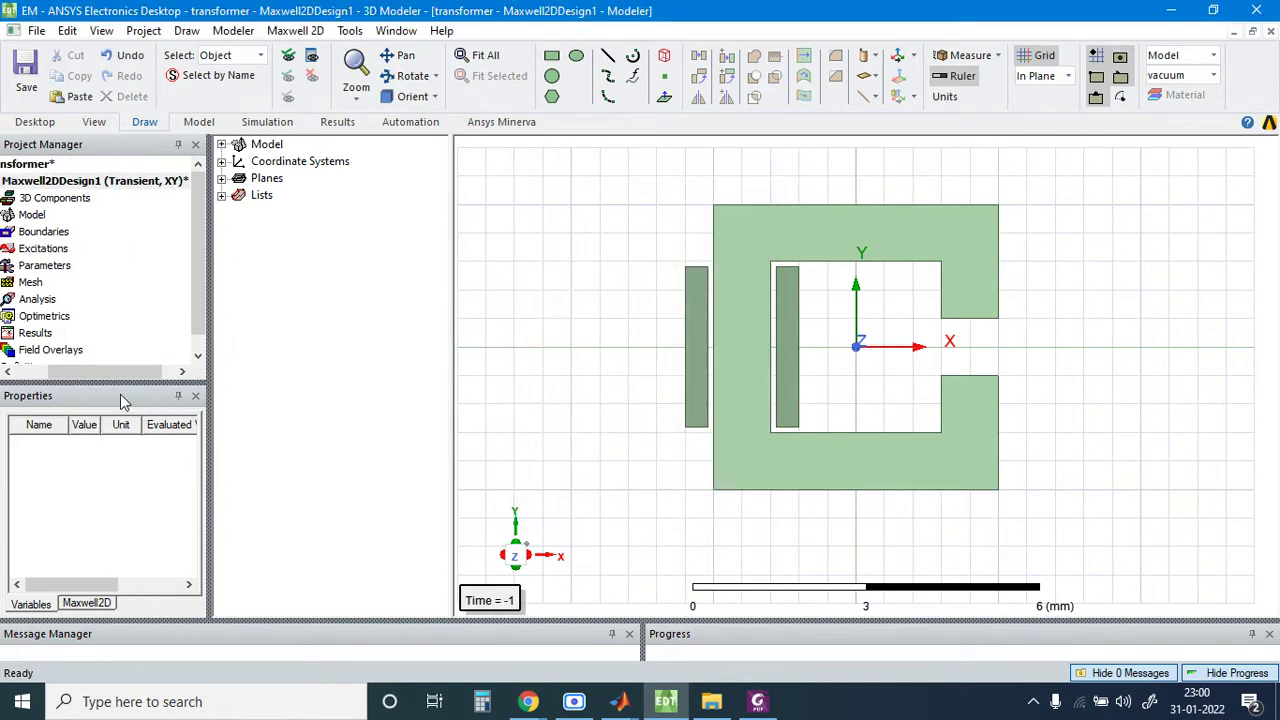
pyautogui.moveTo(112, 378); pyautogui.dragTo(78, 378)
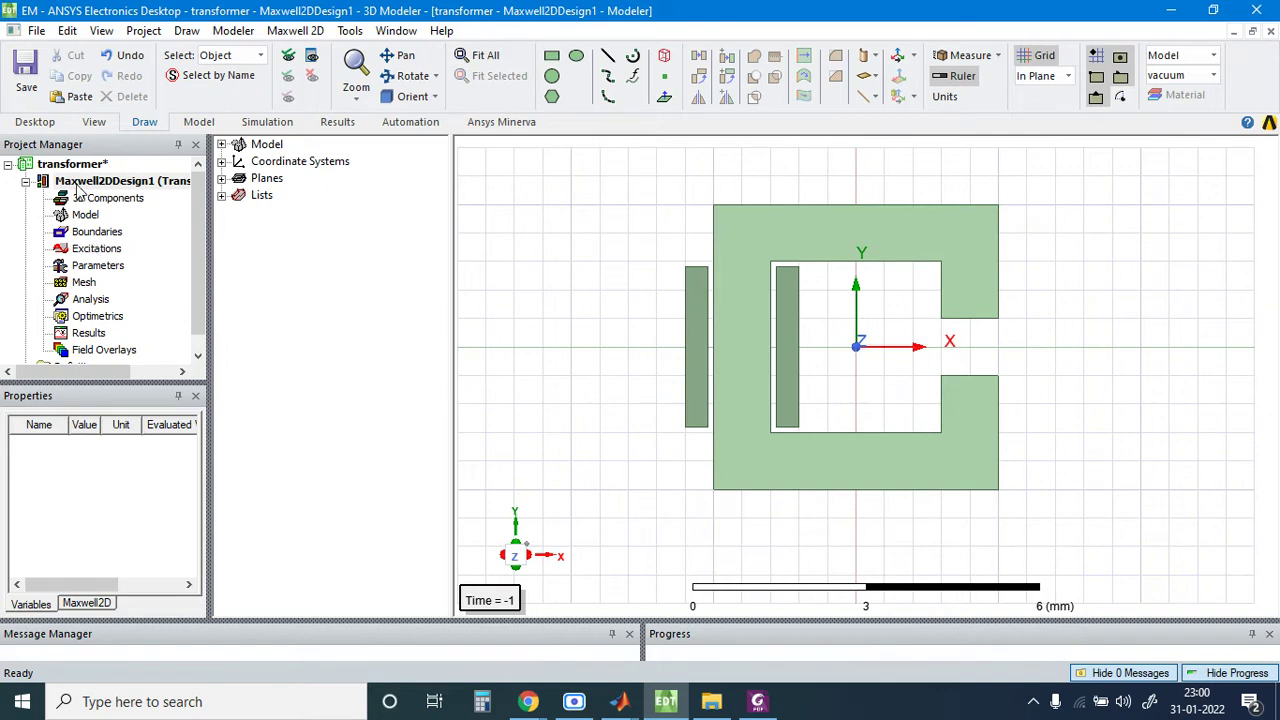
# Step: Assign a coil excitation to the copper sheet Rectangle2 inside the core window with 100 conductors and positive polarity
pyautogui.scroll(2, 750, 340)
pyautogui.scroll(1, 790, 340)
pyautogui.click(788, 305)
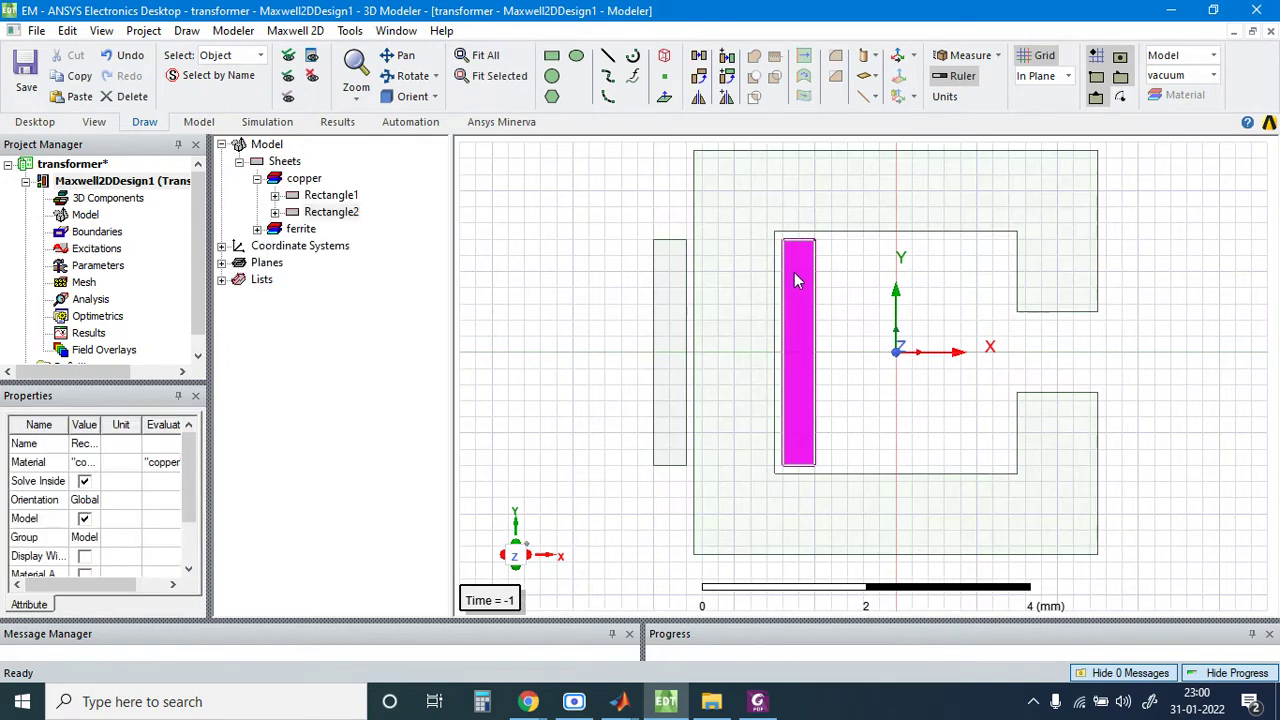
pyautogui.click(768, 507)
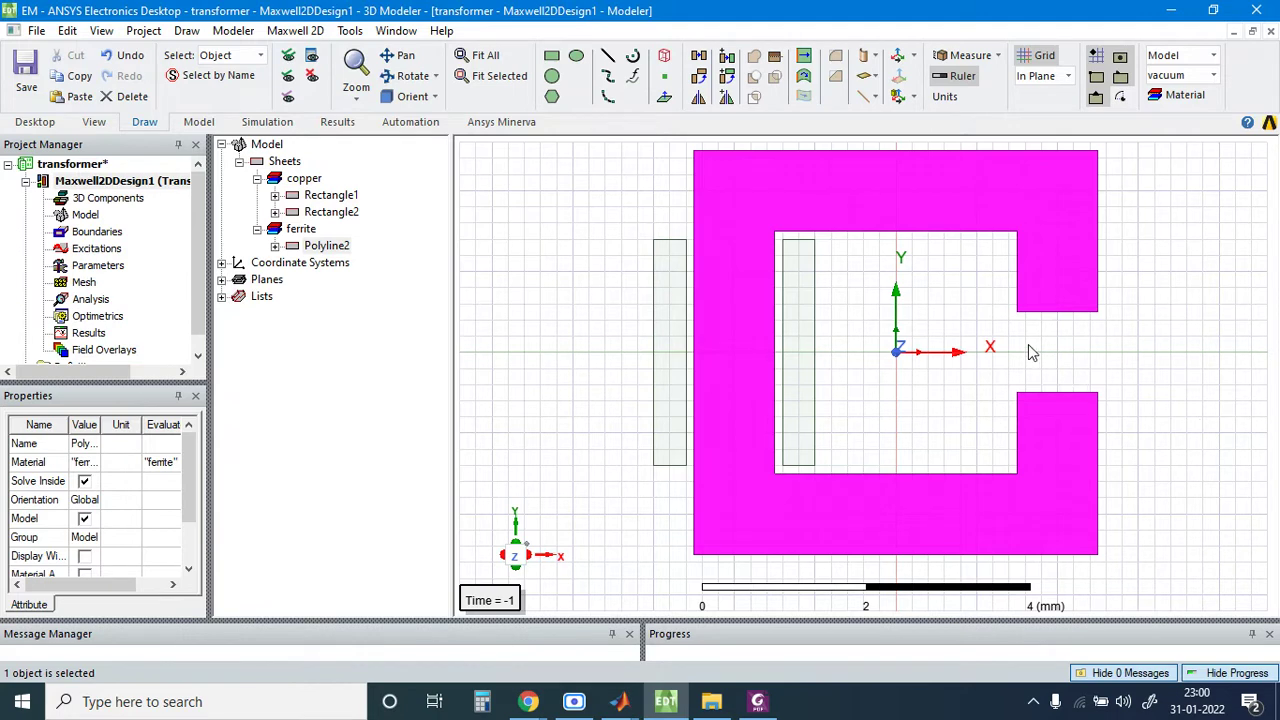
pyautogui.click(808, 316)
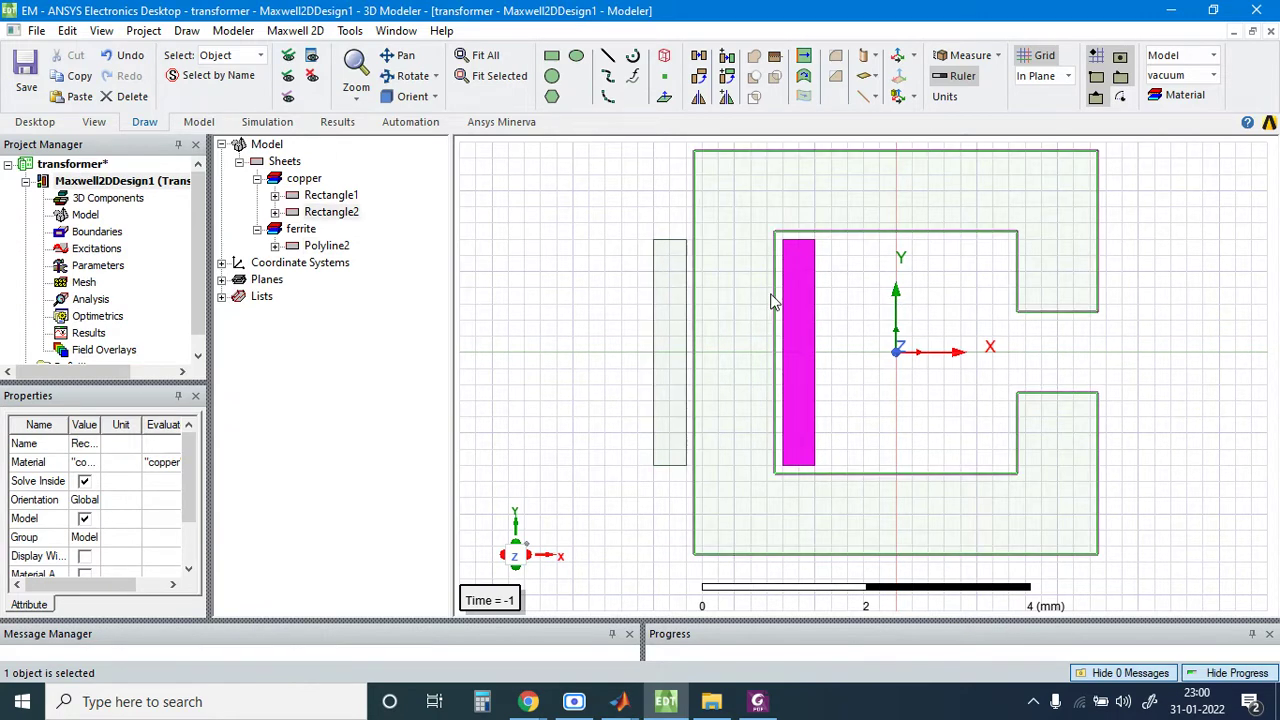
pyautogui.rightClick(800, 287)
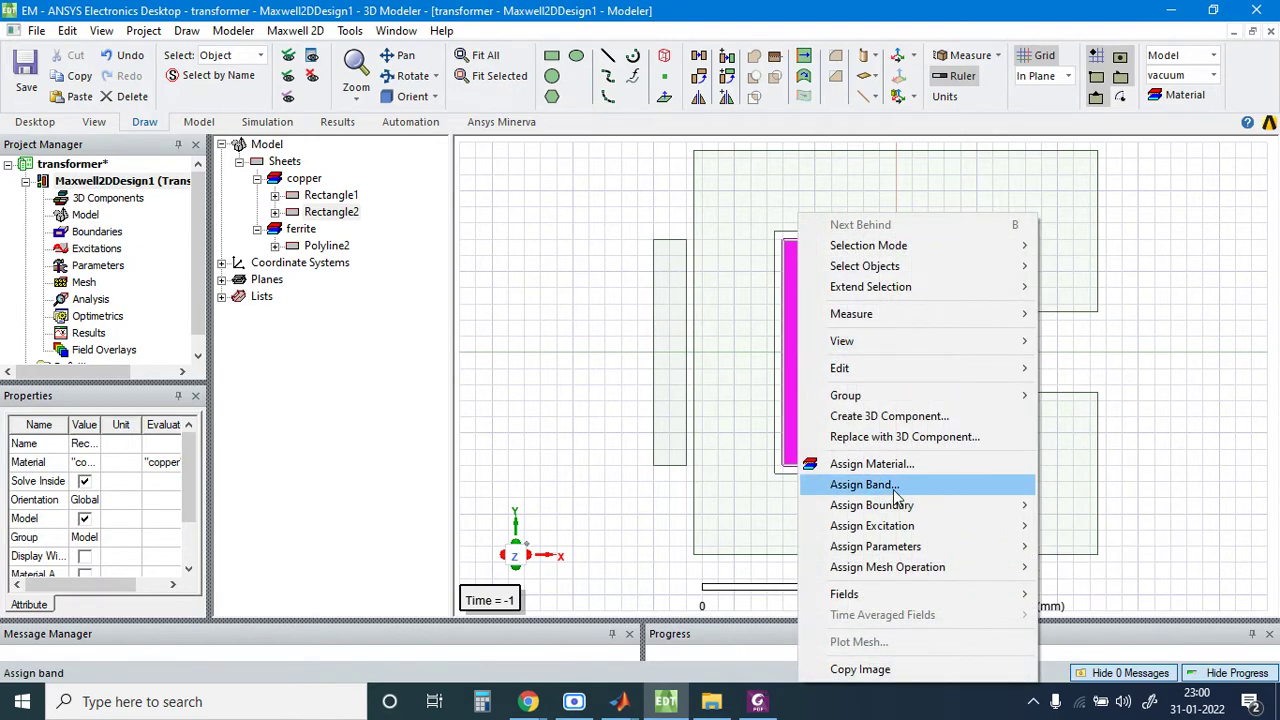
pyautogui.moveTo(922, 528)
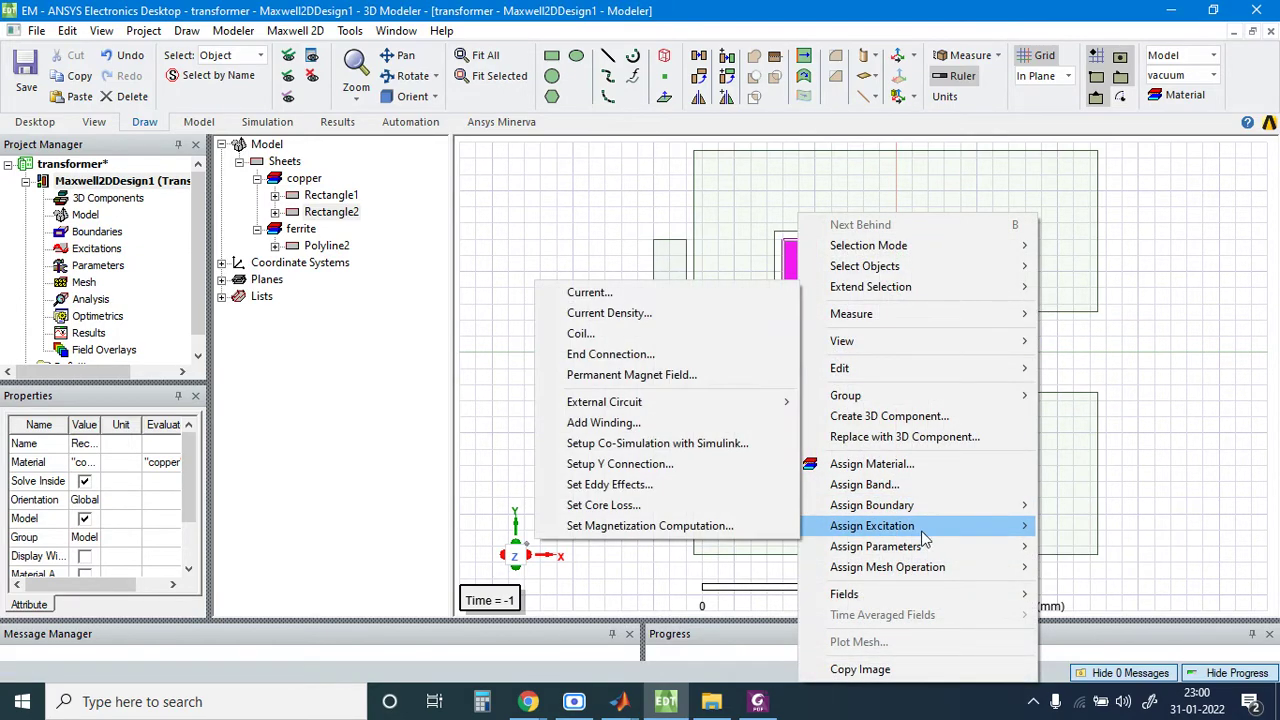
pyautogui.click(644, 334)
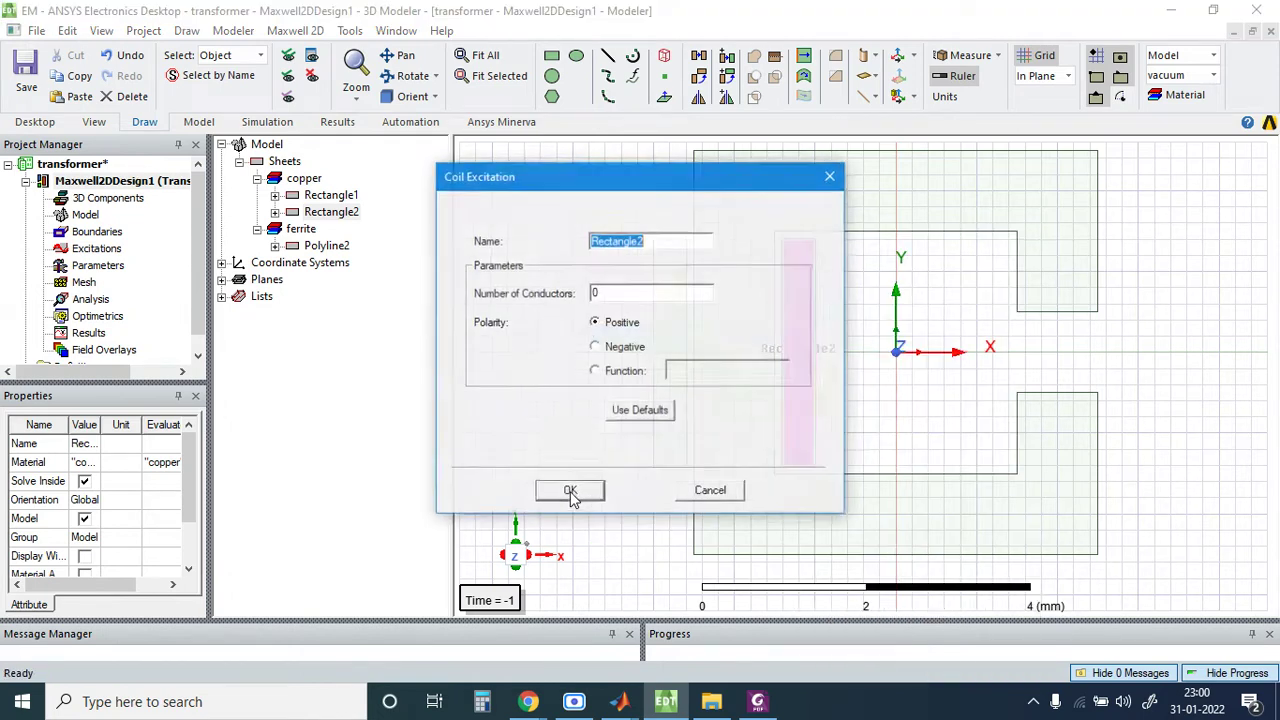
pyautogui.doubleClick(590, 294)
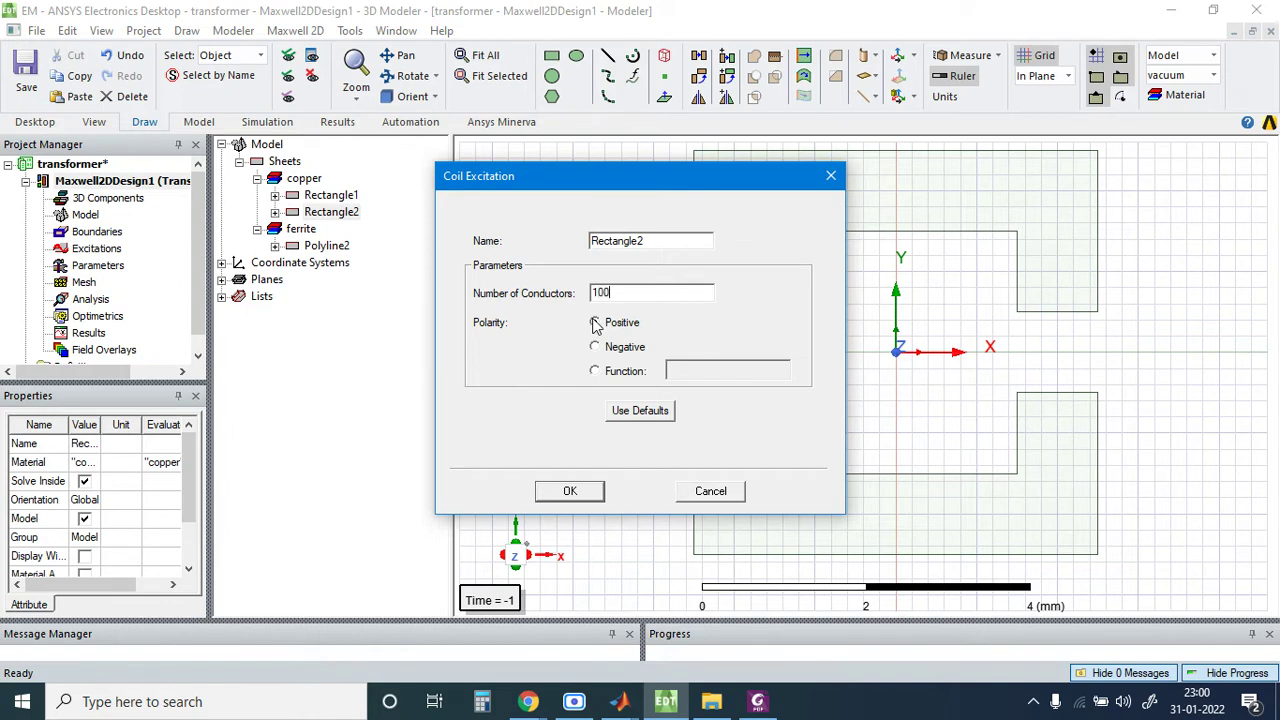
pyautogui.press('Return')
# Step: Assign a coil excitation to the copper sheet Rectangle1 outside the core with 100 conductors and negative polarity
pyautogui.click(666, 331)
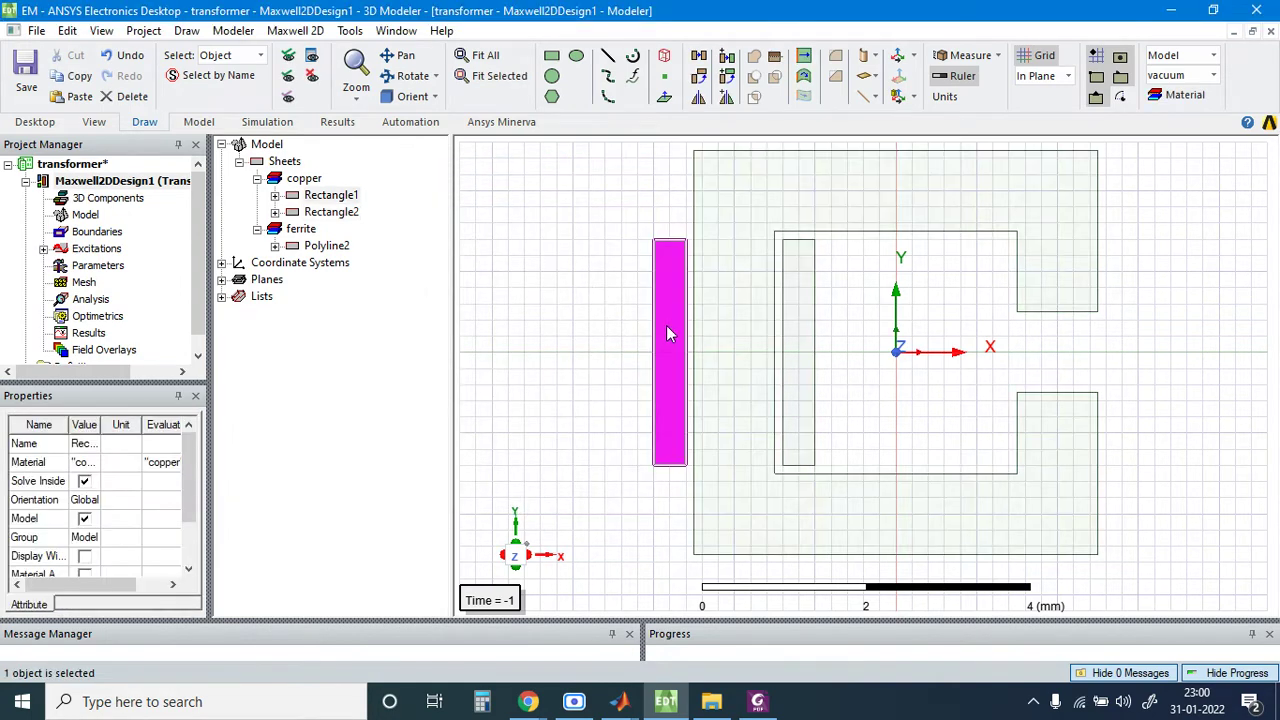
pyautogui.rightClick(666, 331)
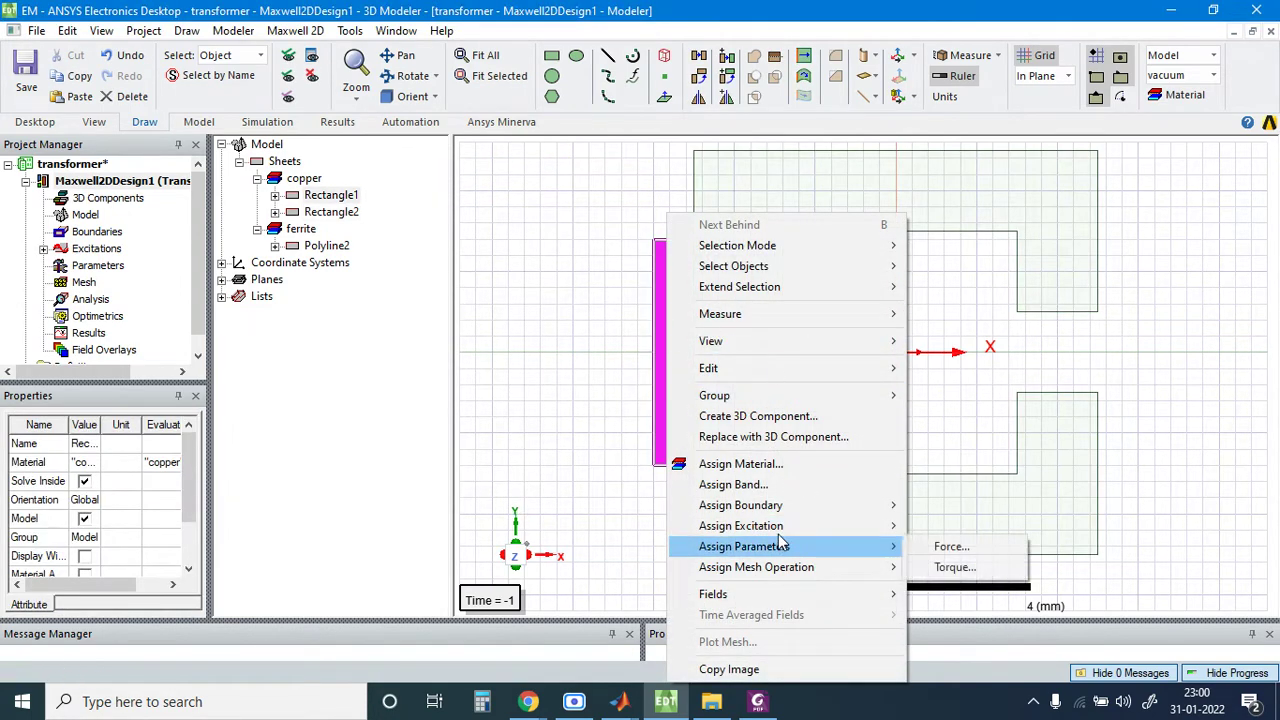
pyautogui.moveTo(777, 535)
pyautogui.click(985, 334)
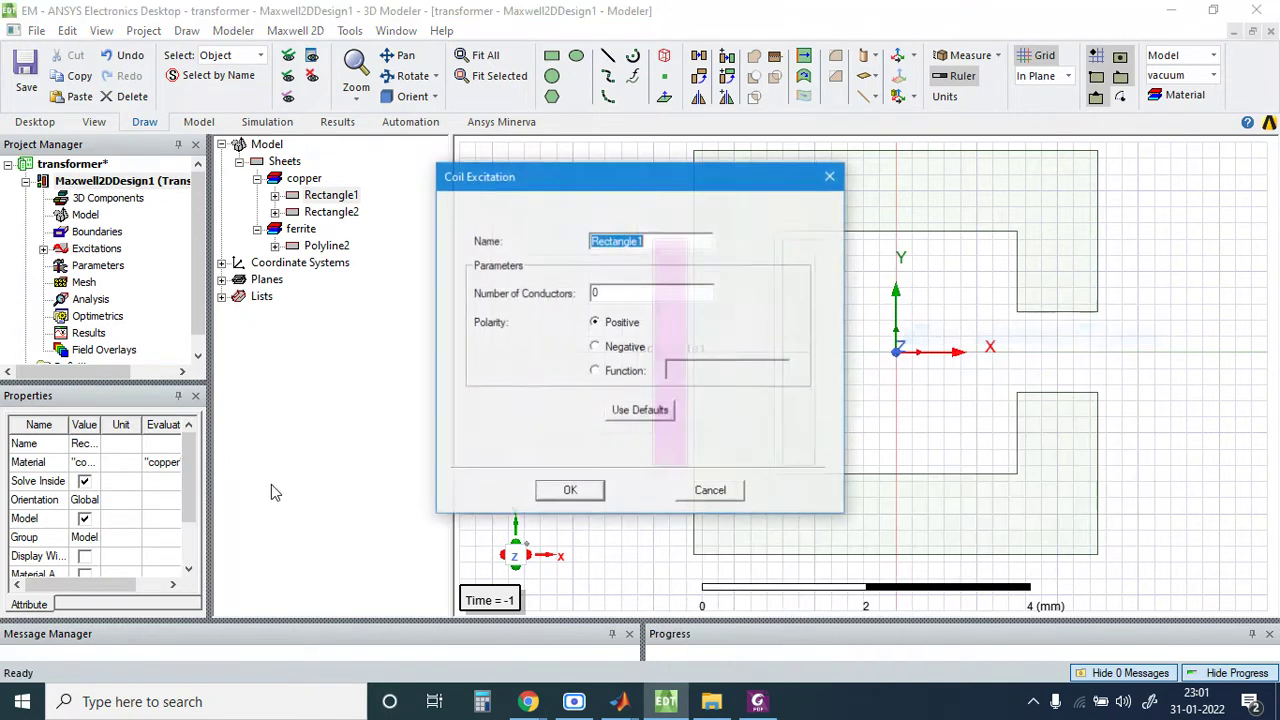
pyautogui.doubleClick(622, 293)
pyautogui.write('100')
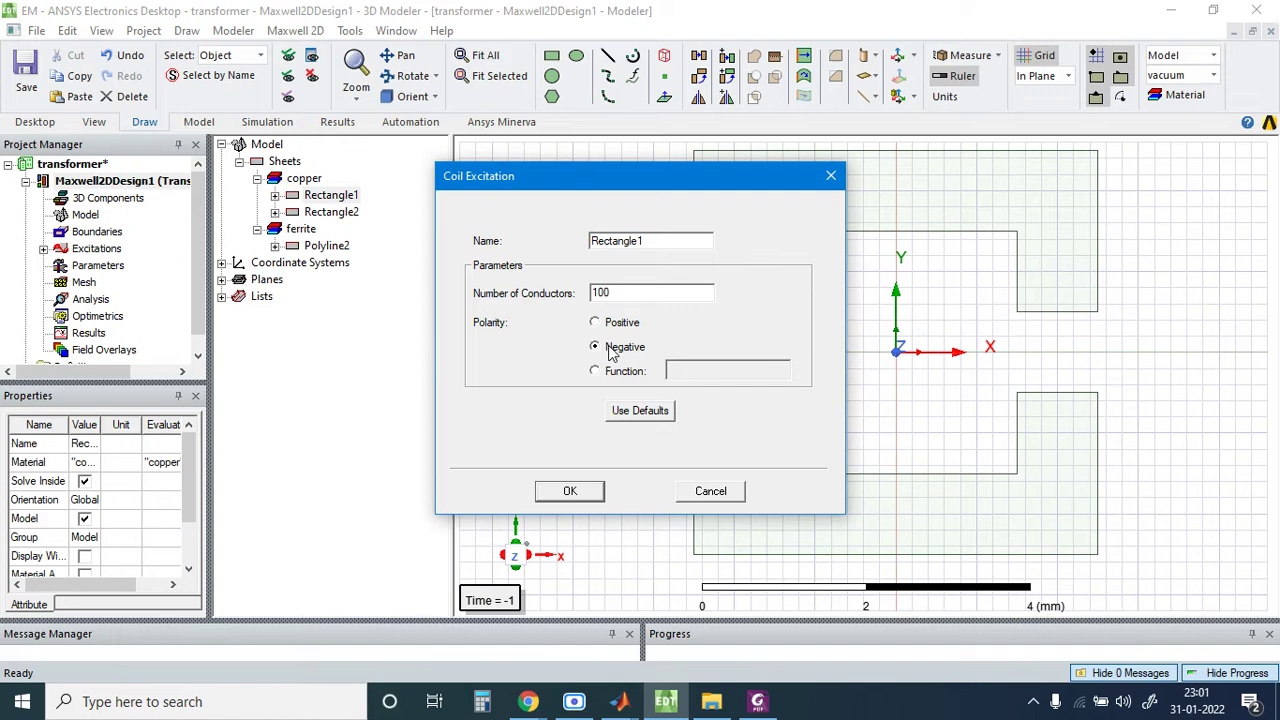
pyautogui.press('Return')
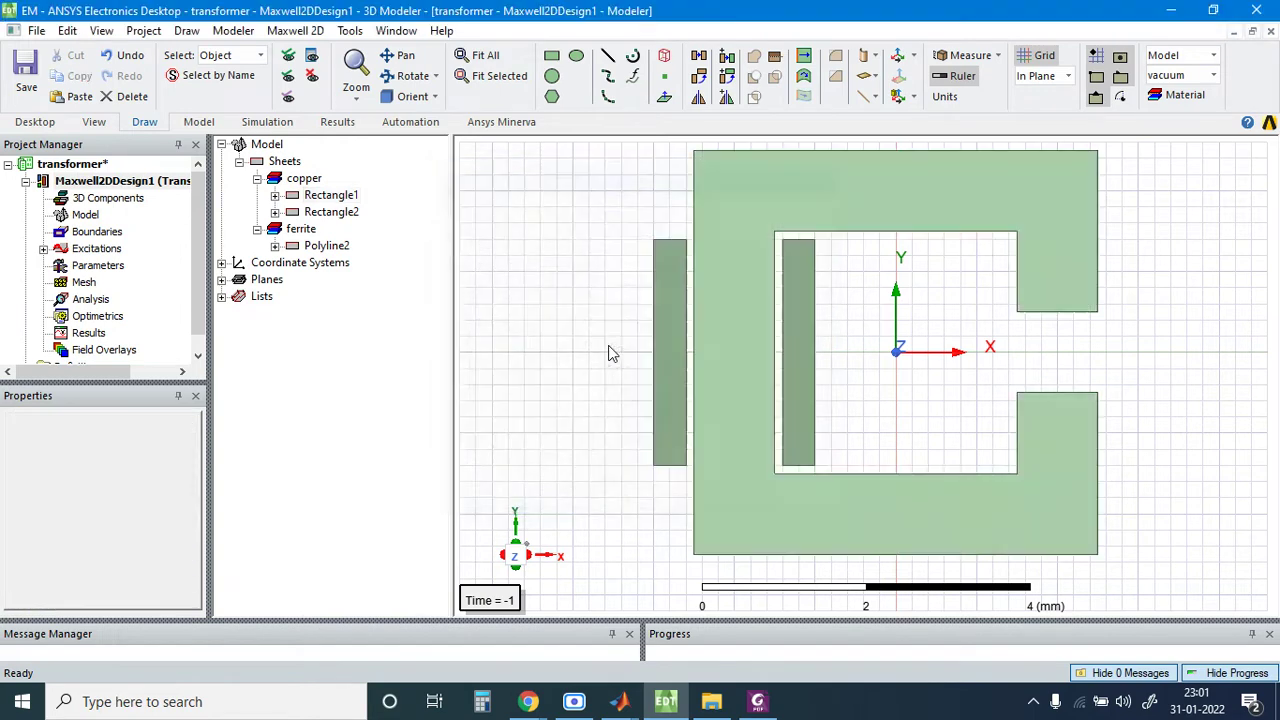
# Step: Add the winding Winding1 to the excitations with type External and stranded conductors
pyautogui.click(44, 248)
pyautogui.rightClick(88, 250)
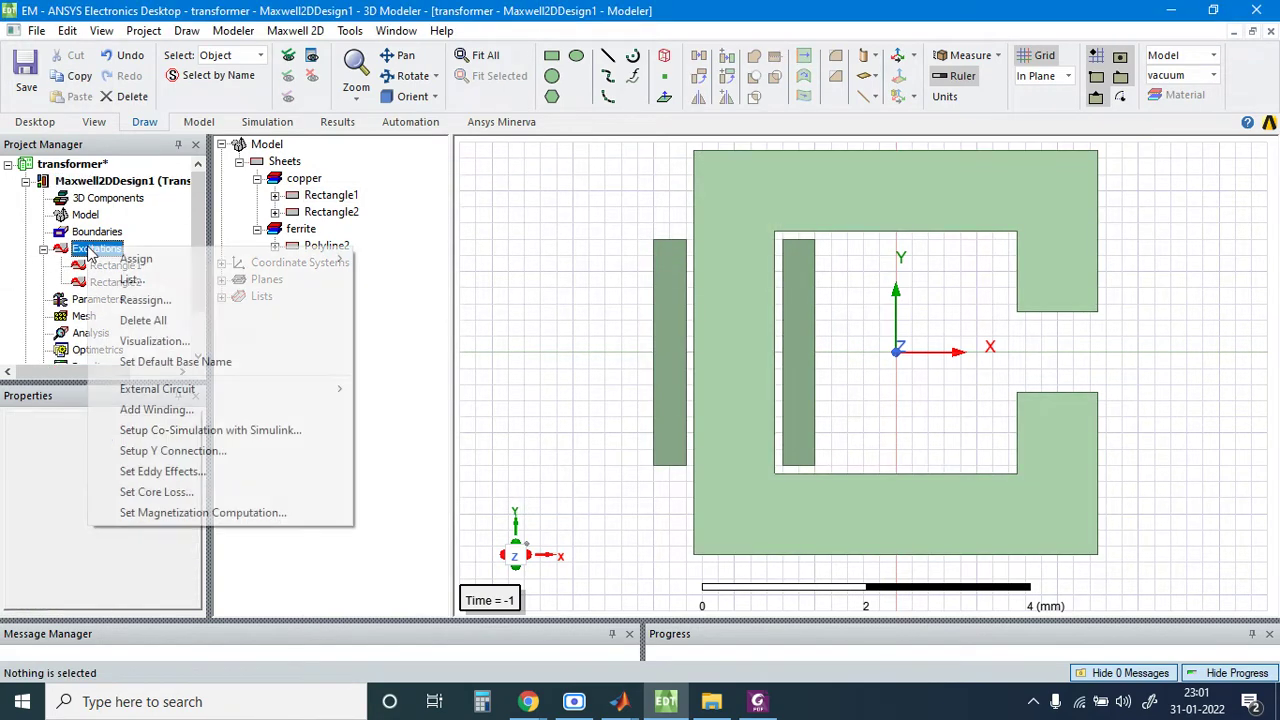
pyautogui.click(156, 409)
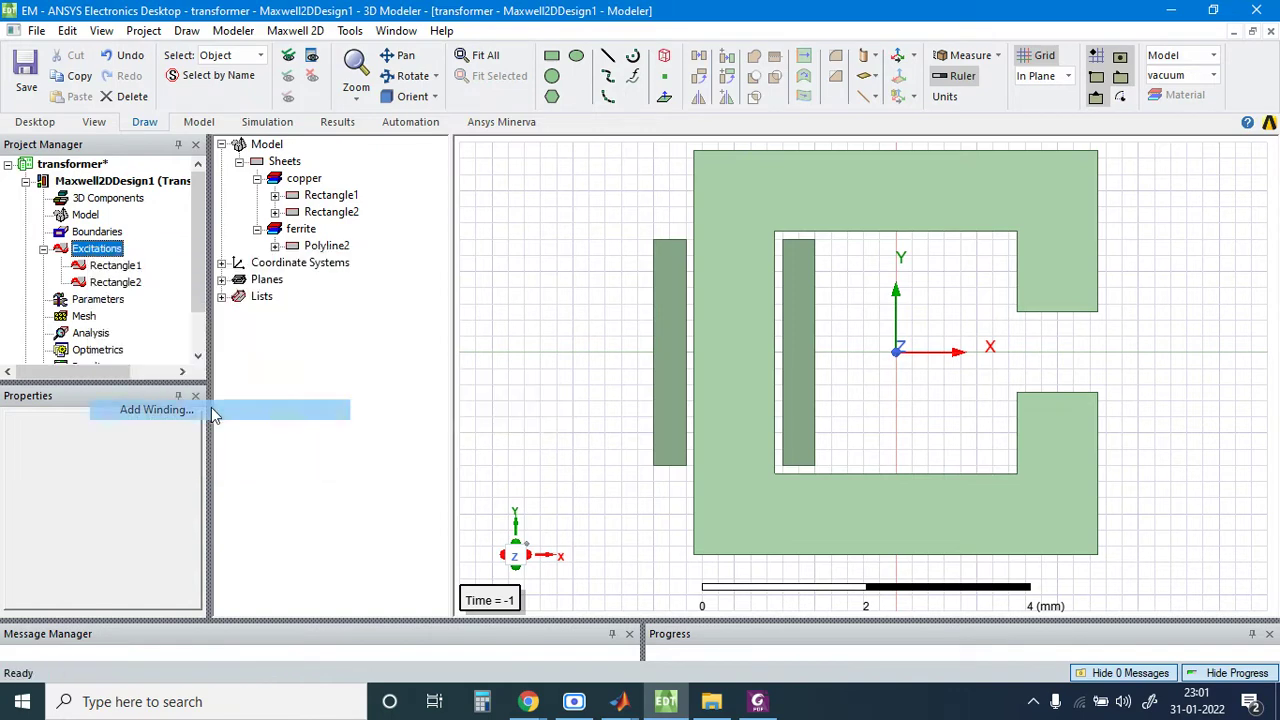
pyautogui.click(677, 252)
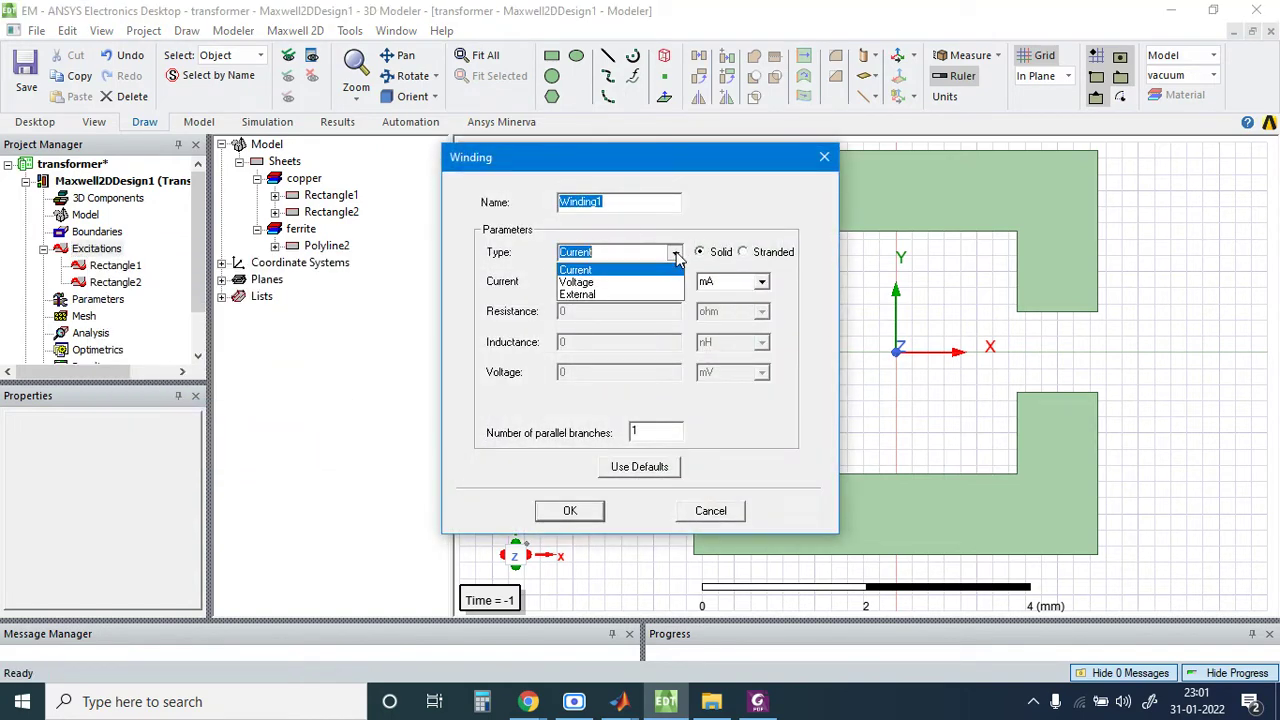
pyautogui.click(603, 296)
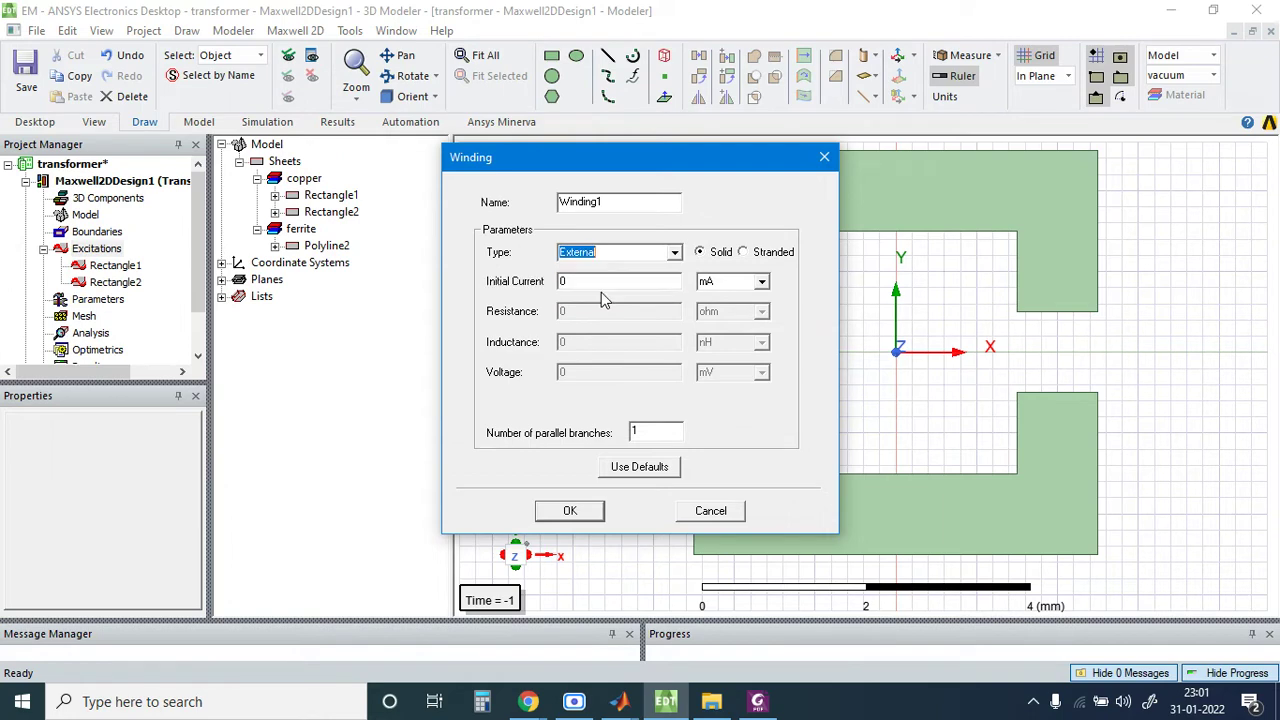
pyautogui.click(769, 259)
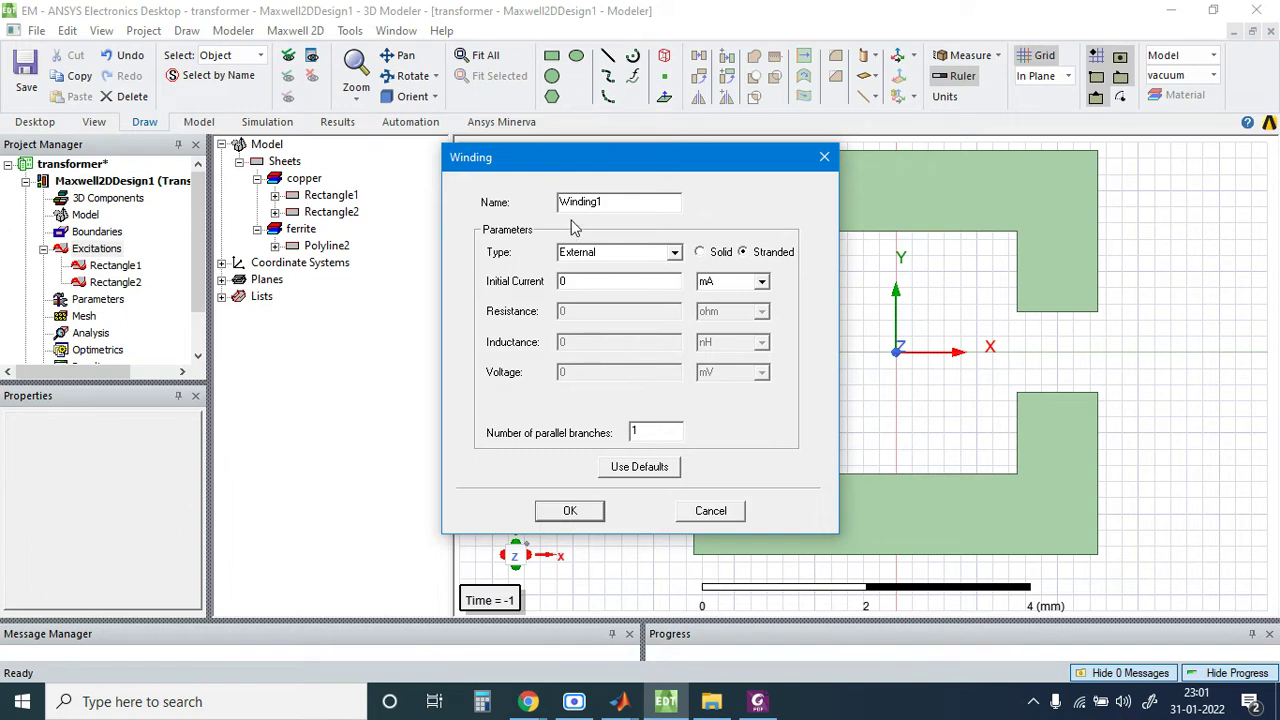
pyautogui.click(569, 511)
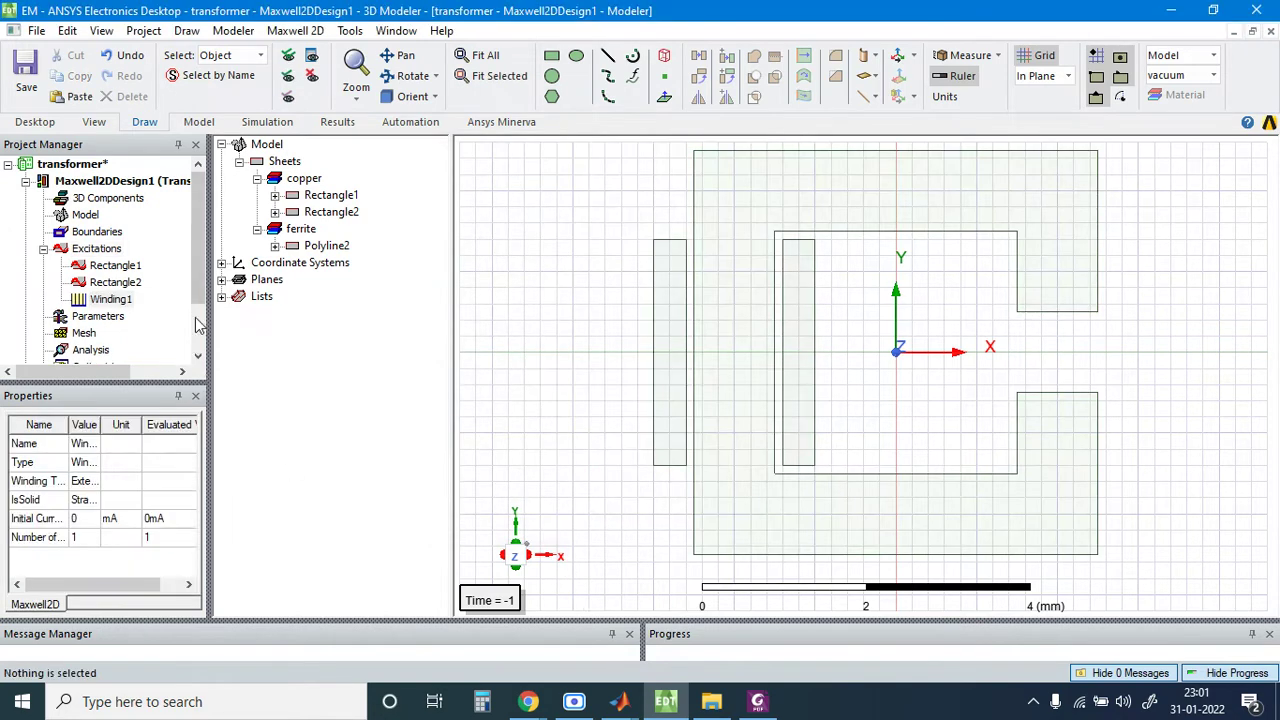
# Step: Add the coil terminals Rectangle1 and Rectangle2 to Winding1 and check the winding's assignment on the geometry
pyautogui.rightClick(97, 250)
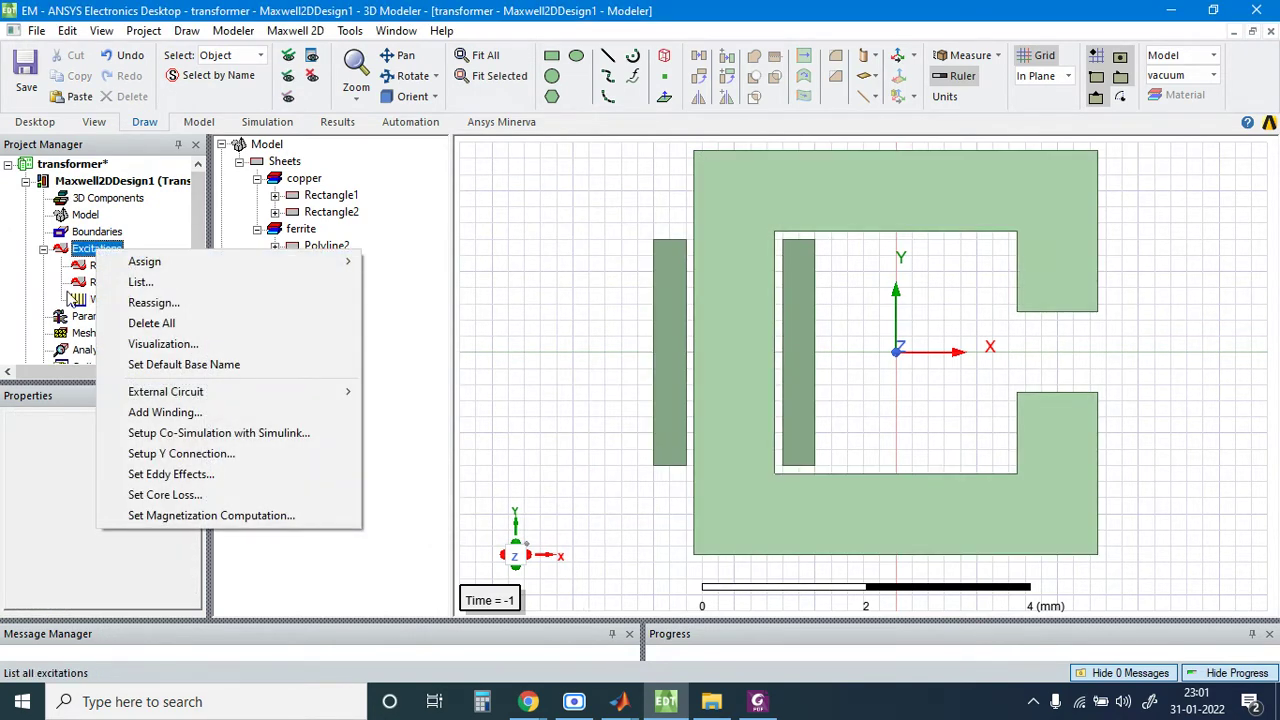
pyautogui.click(115, 282)
pyautogui.click(112, 300)
pyautogui.rightClick(112, 302)
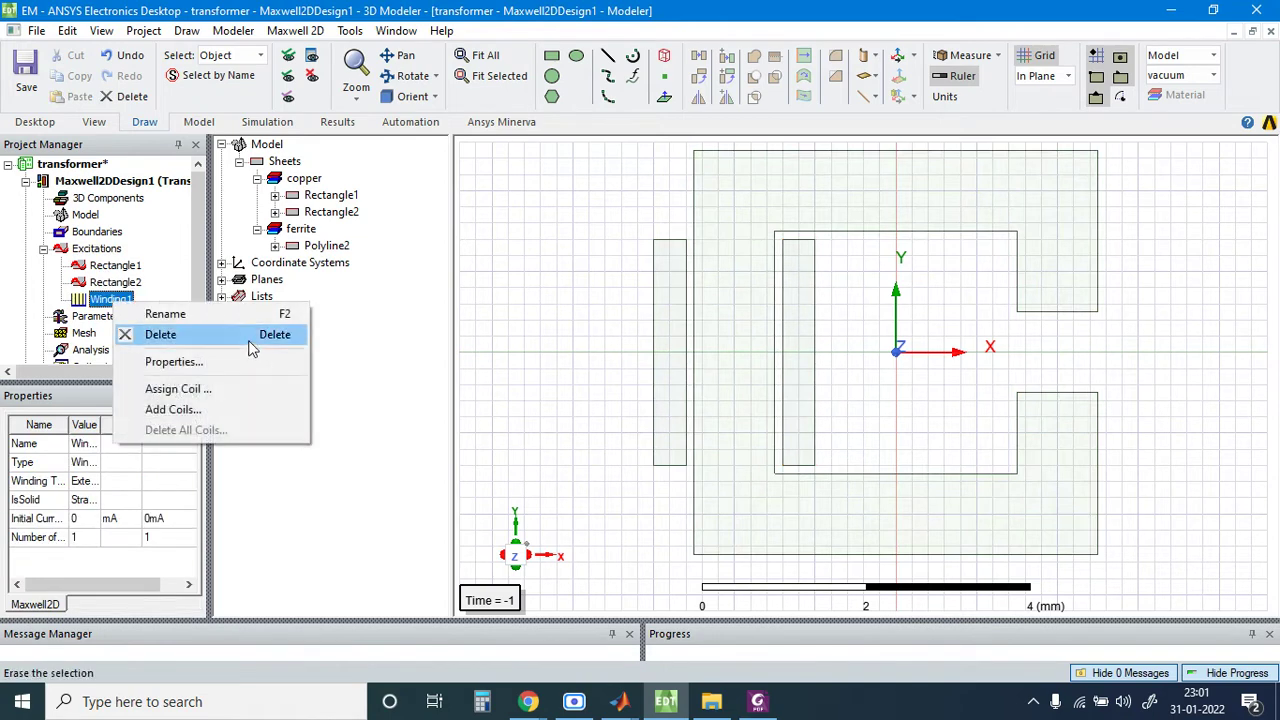
pyautogui.click(200, 410)
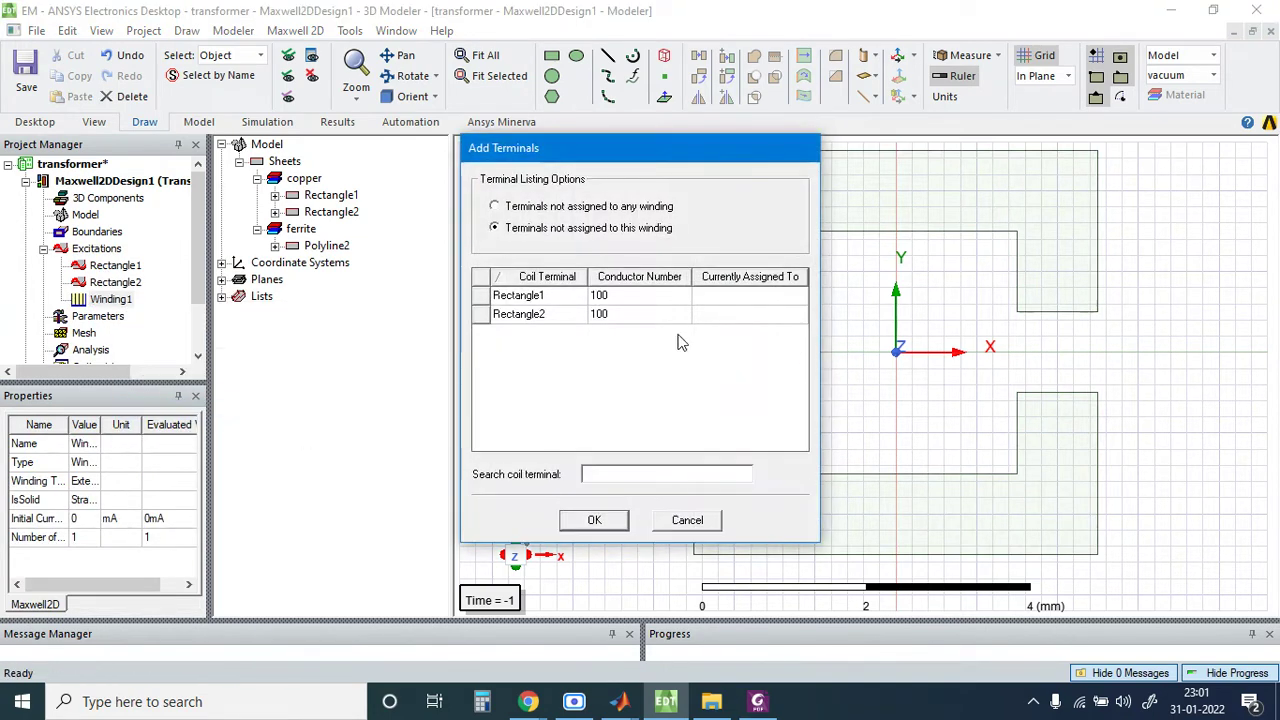
pyautogui.click(636, 298)
pyautogui.keyDown('shift'); pyautogui.click(646, 318); pyautogui.keyUp('shift')
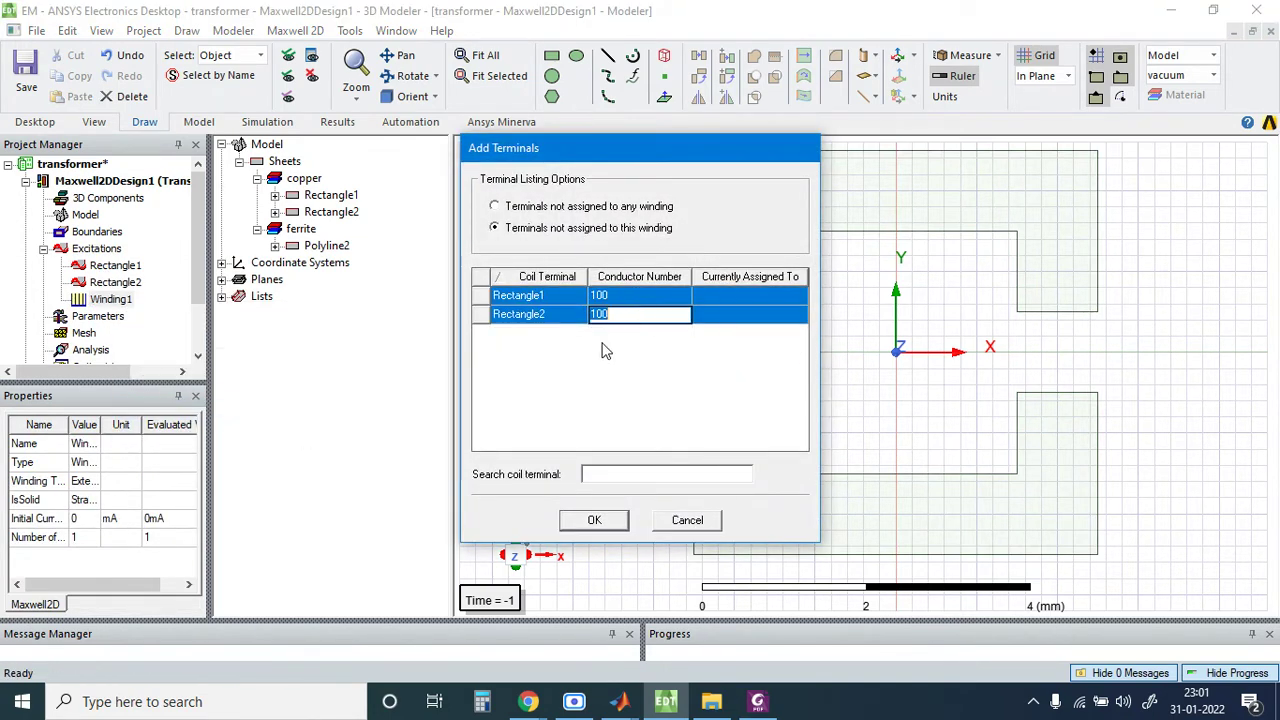
pyautogui.press('Return')
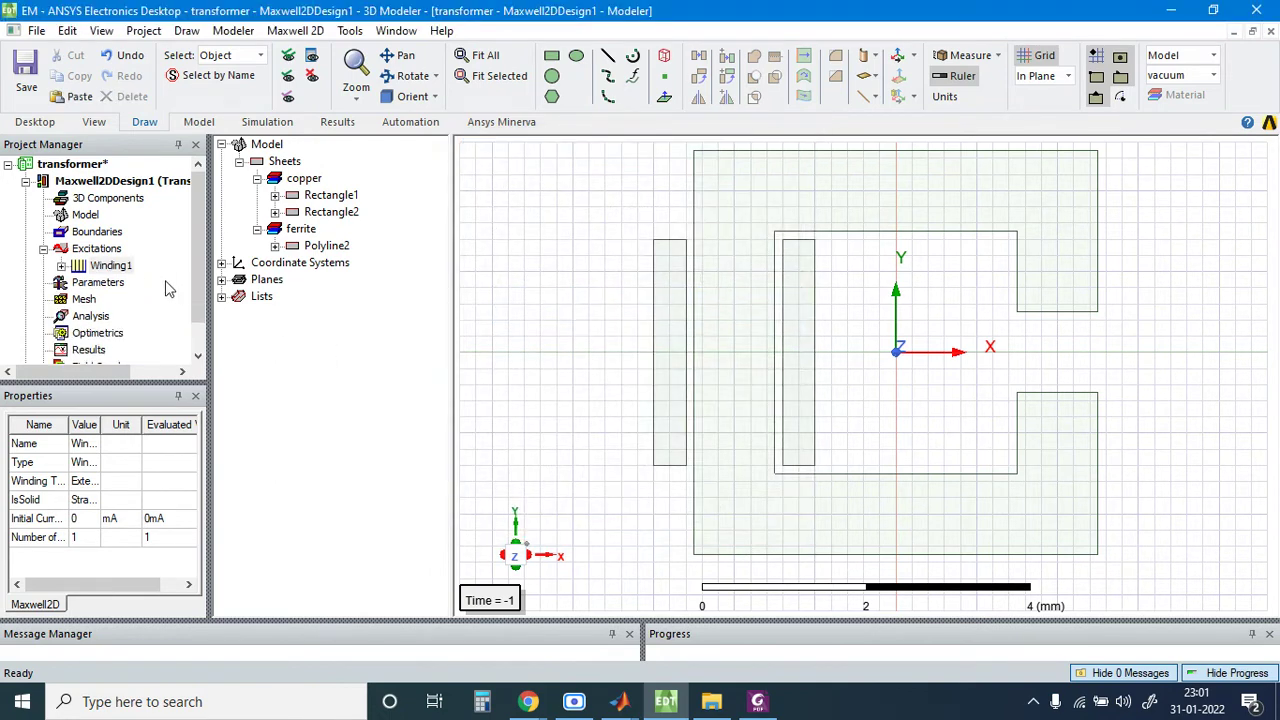
pyautogui.click(590, 318)
pyautogui.click(110, 265)
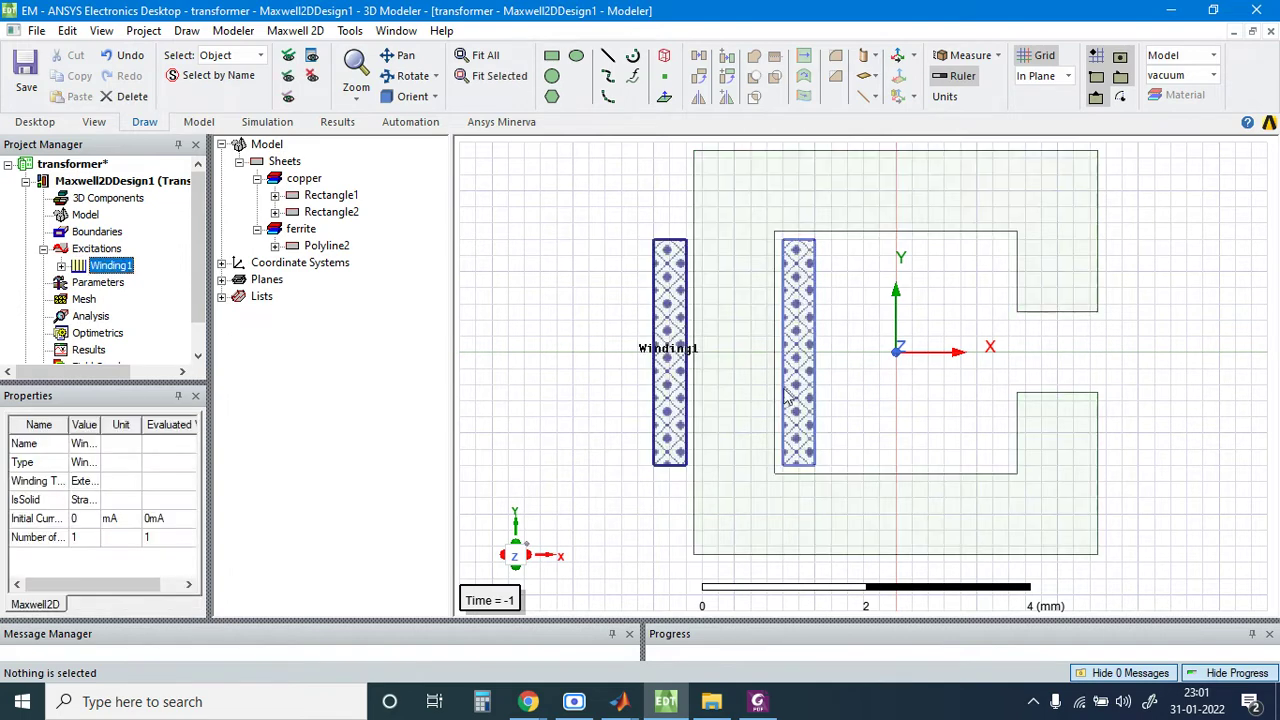
pyautogui.click(596, 316)
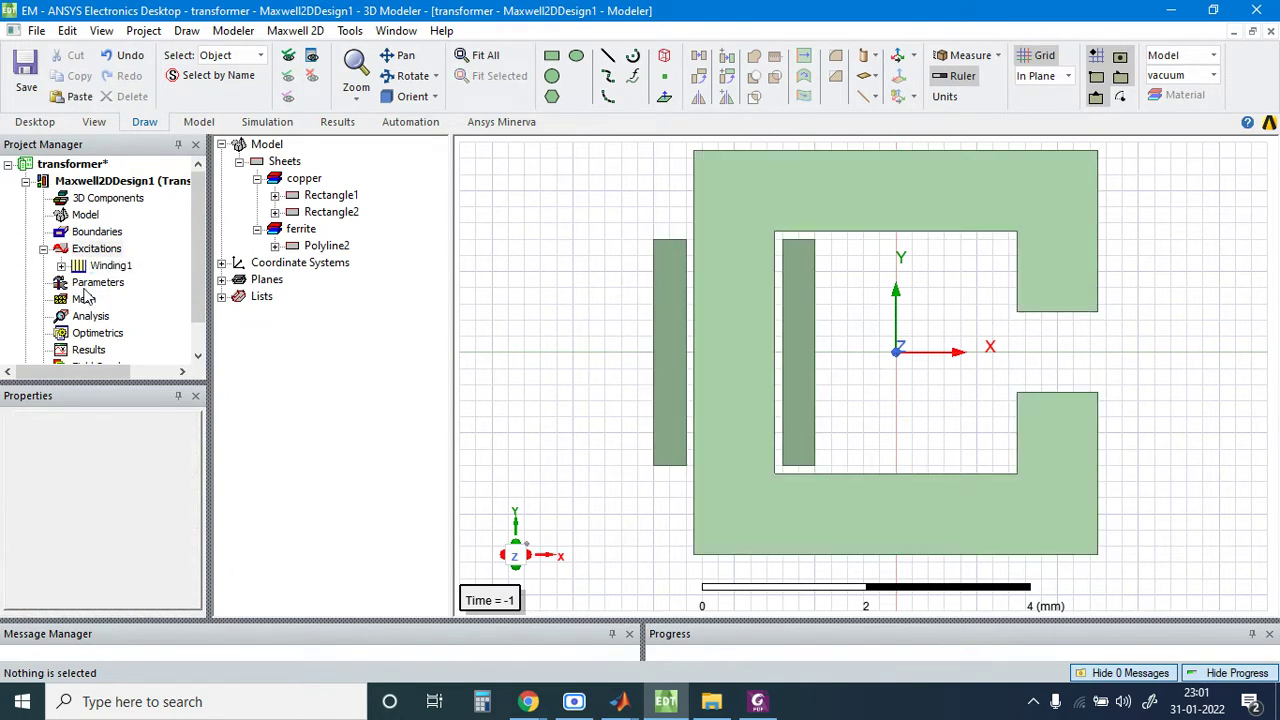
pyautogui.click(137, 317)
pyautogui.scroll(-1, 138, 320)
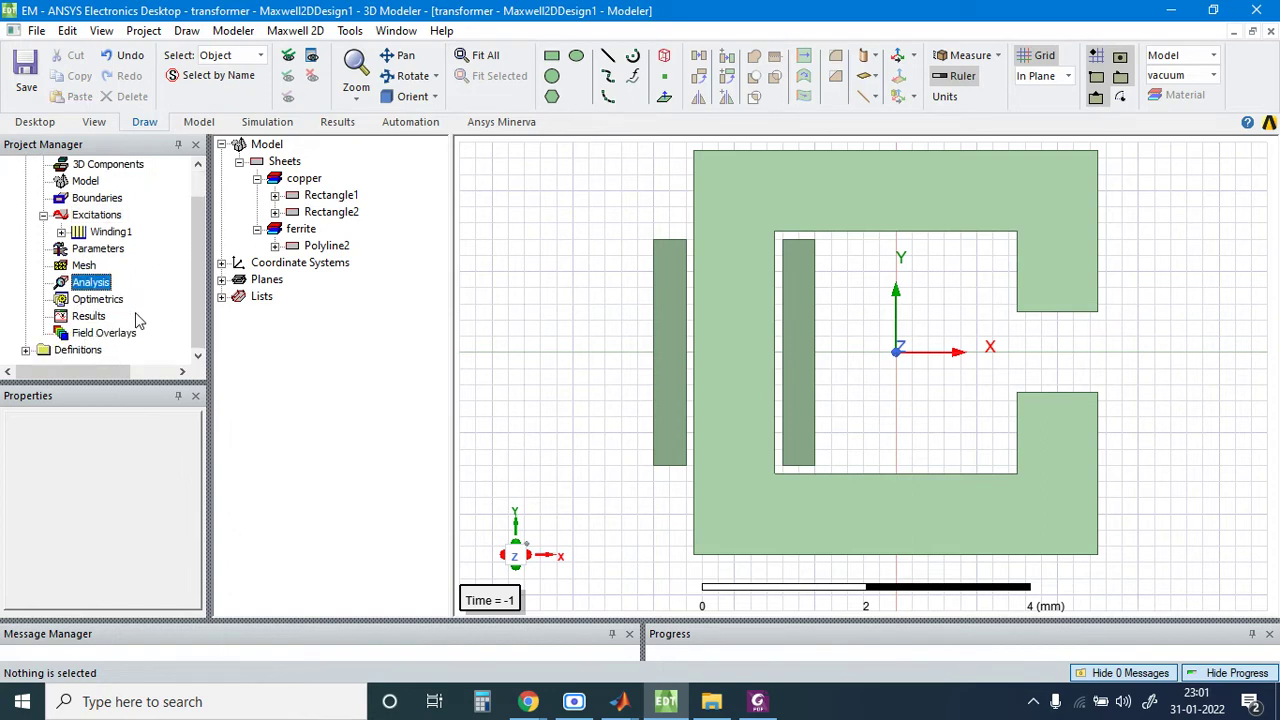
pyautogui.scroll(1, 120, 272)
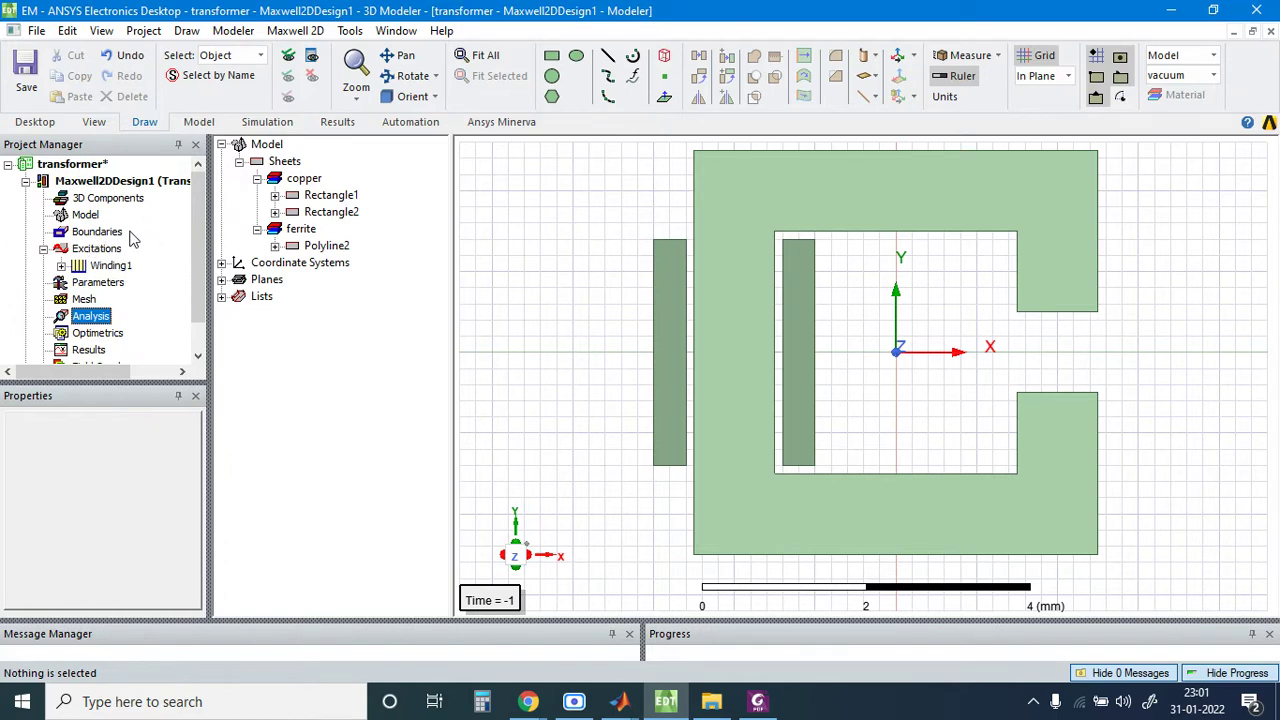
# Step: Draw a 7 mm by 6 mm rectangle around the core and coils and remove its cover so only the outline is left
pyautogui.scroll(-2, 545, 372)
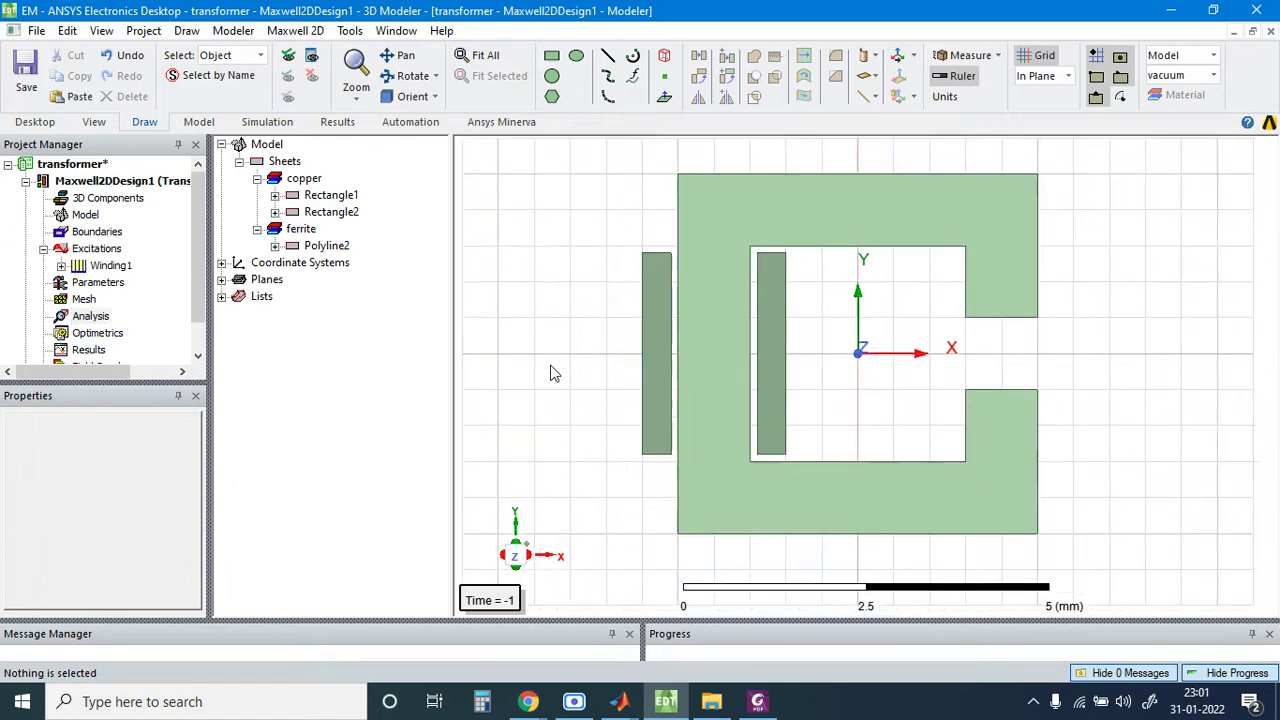
pyautogui.click(549, 58)
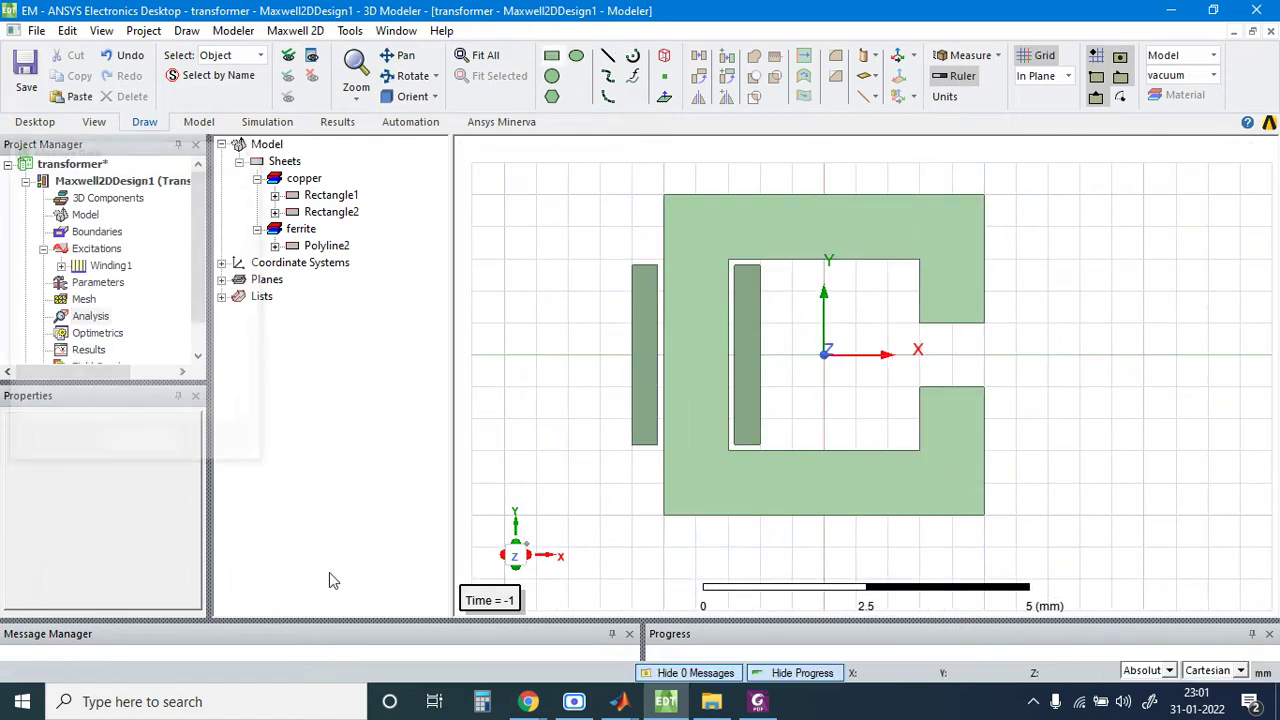
pyautogui.click(600, 162)
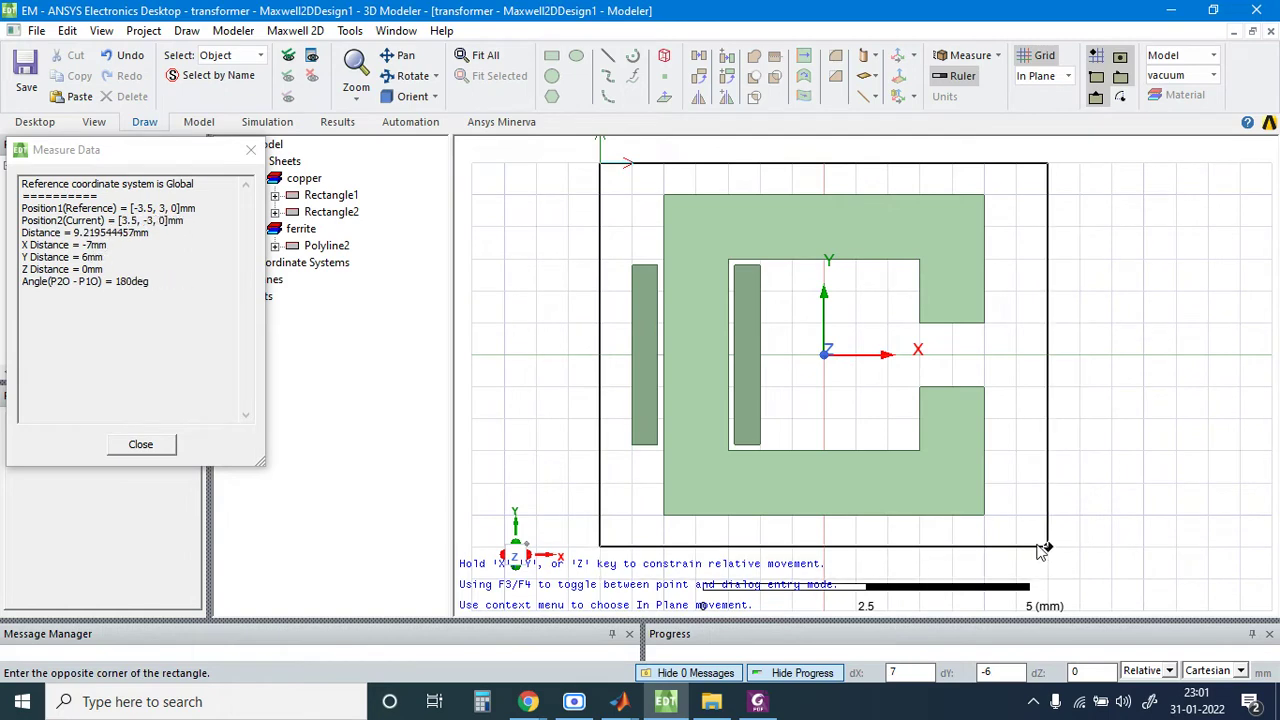
pyautogui.click(1040, 548)
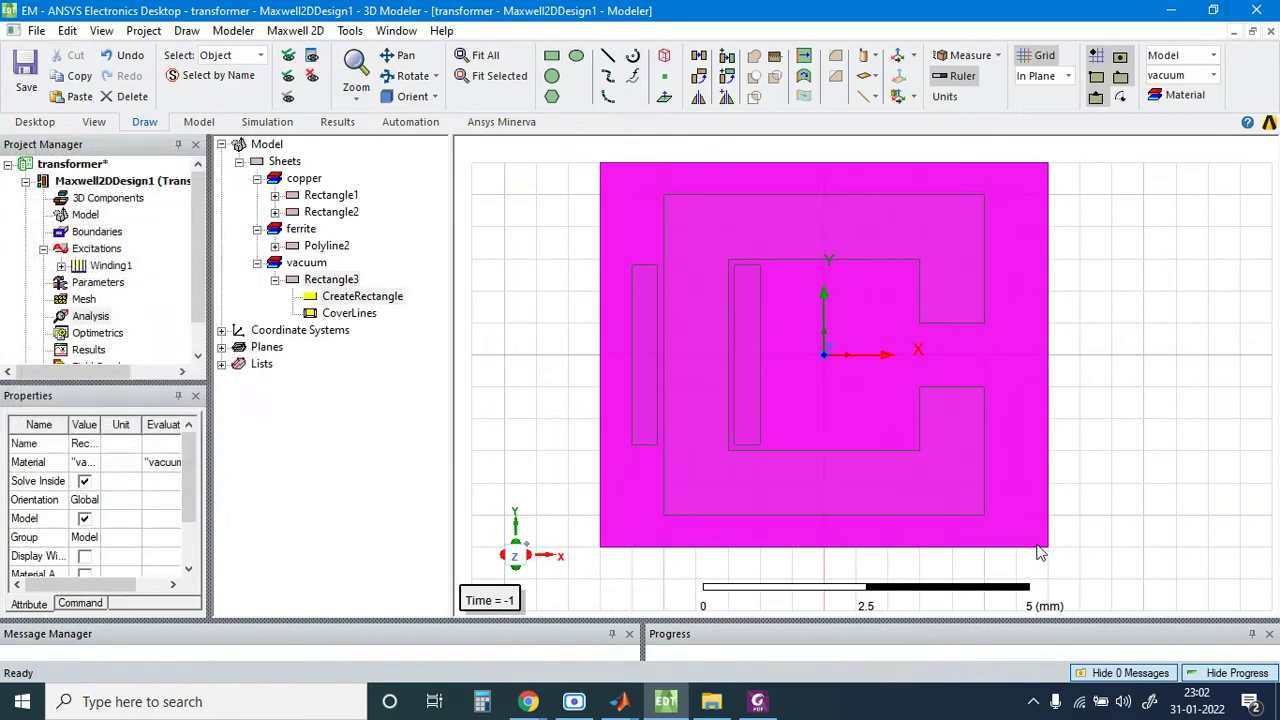
pyautogui.click(350, 314)
pyautogui.press('Delete')
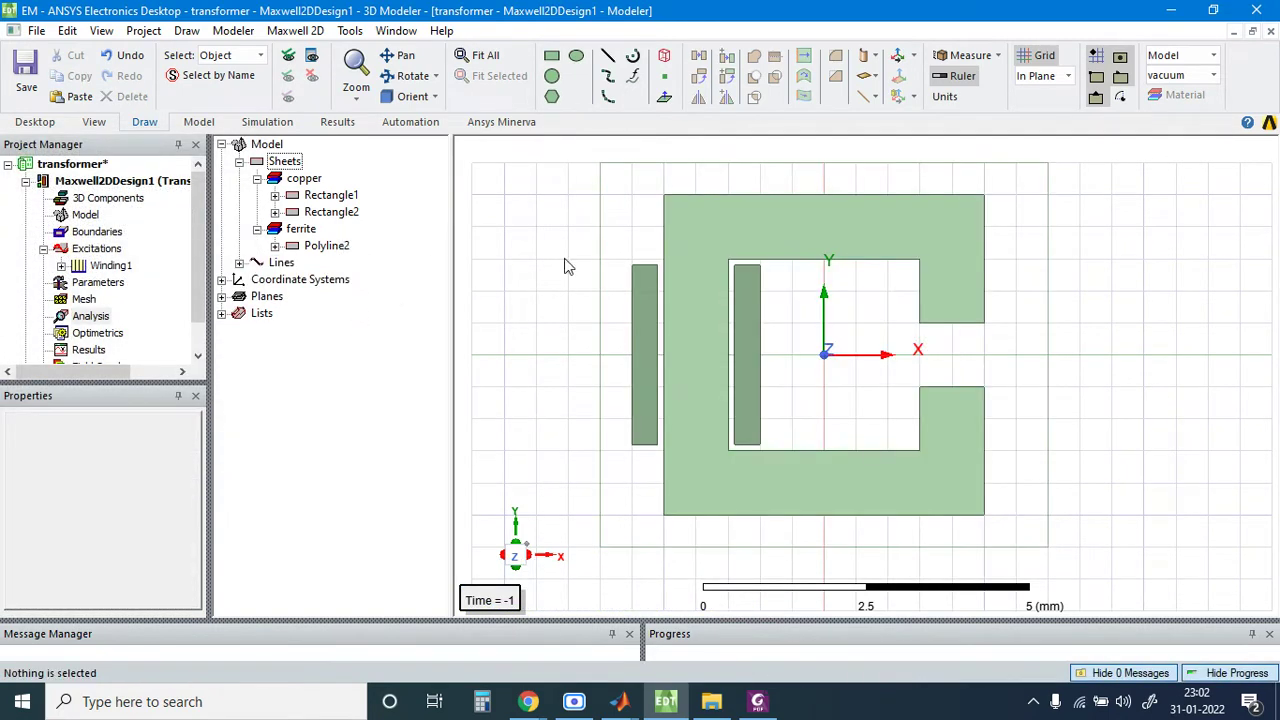
# Step: Assign a vector potential boundary of 0 weber/m to the rectangular outline around the transformer
pyautogui.click(603, 196)
pyautogui.rightClick(603, 193)
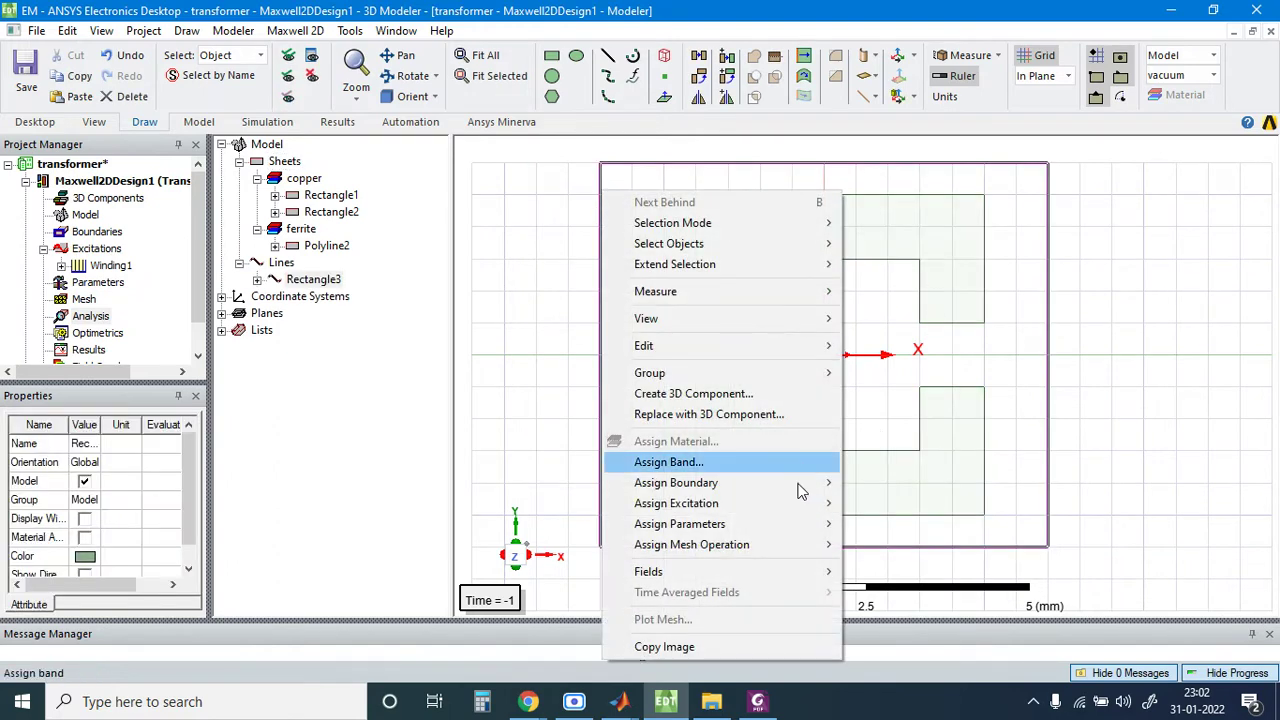
pyautogui.moveTo(803, 485)
pyautogui.click(893, 484)
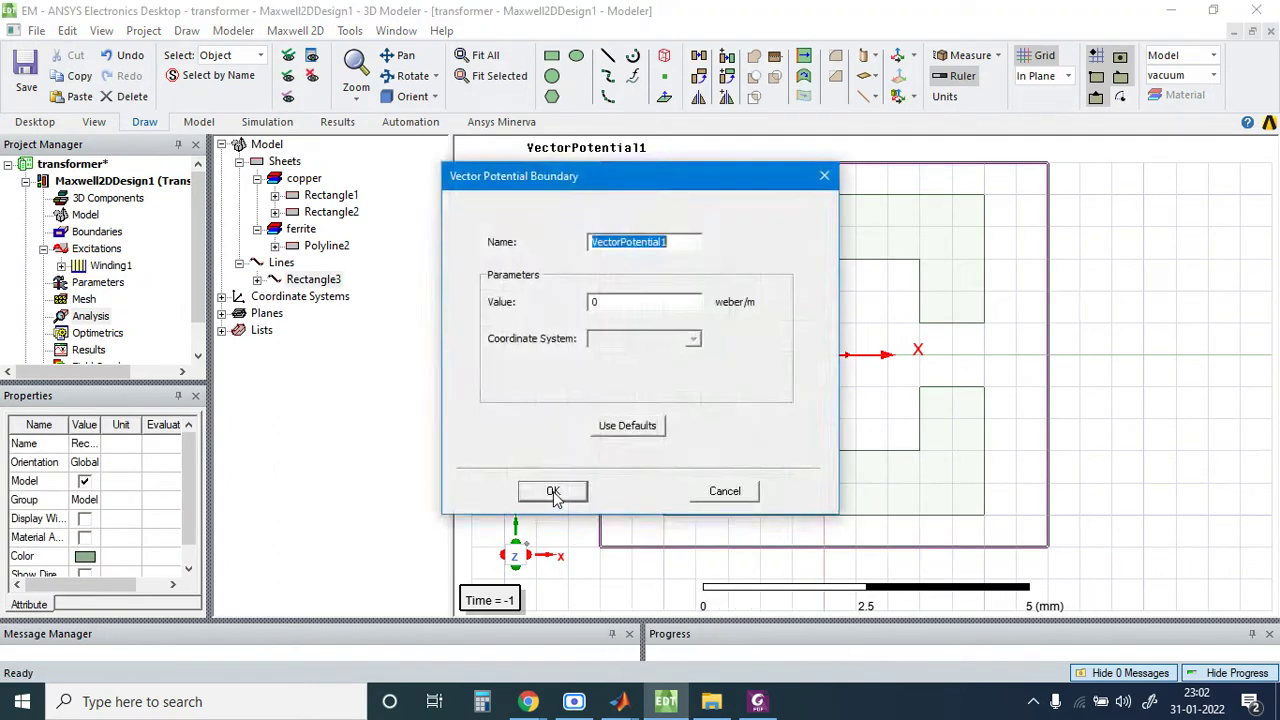
pyautogui.click(553, 492)
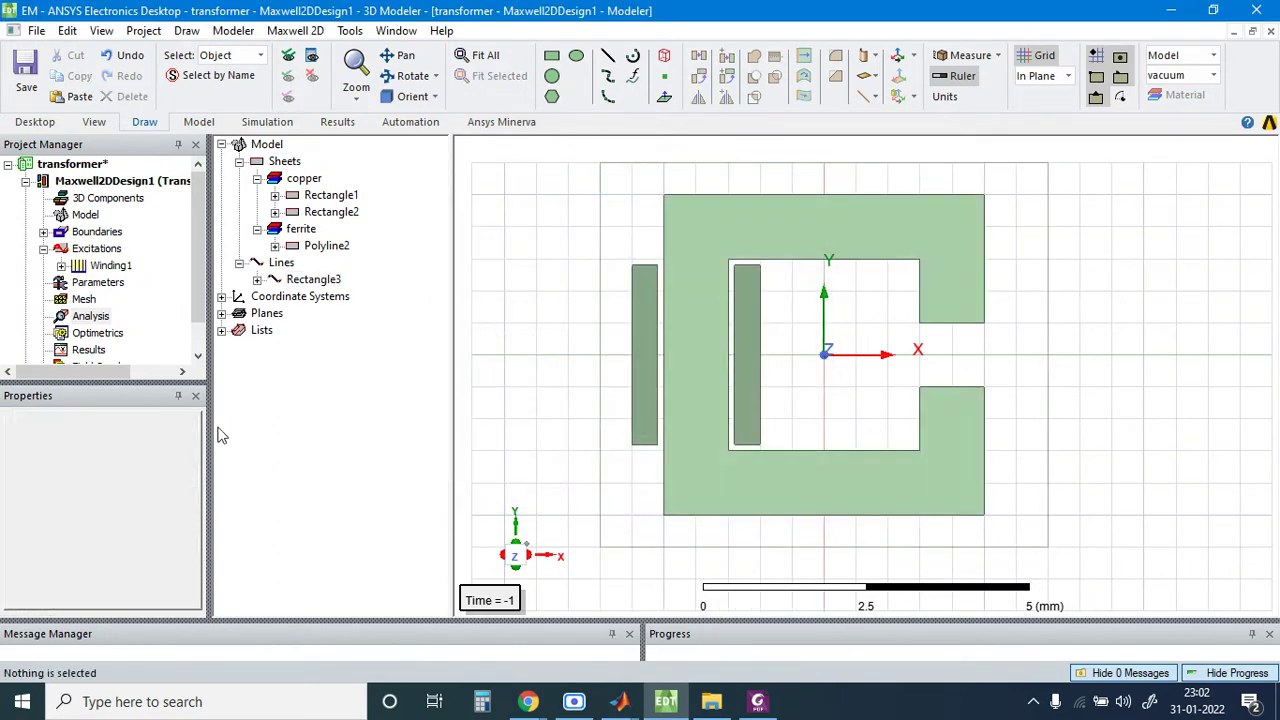
# Step: Create a vacuum region enclosing the core, coils and boundary outline
pyautogui.click(186, 30)
pyautogui.click(214, 397)
pyautogui.click(570, 483)
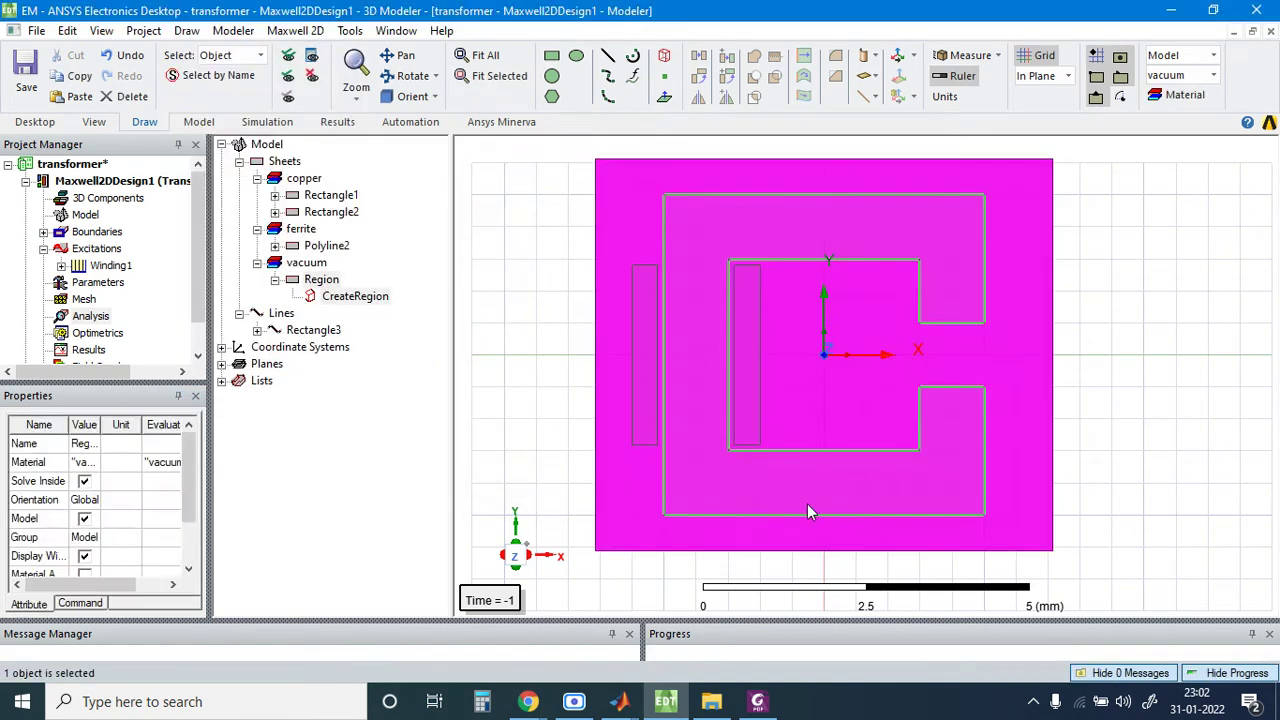
pyautogui.click(594, 280)
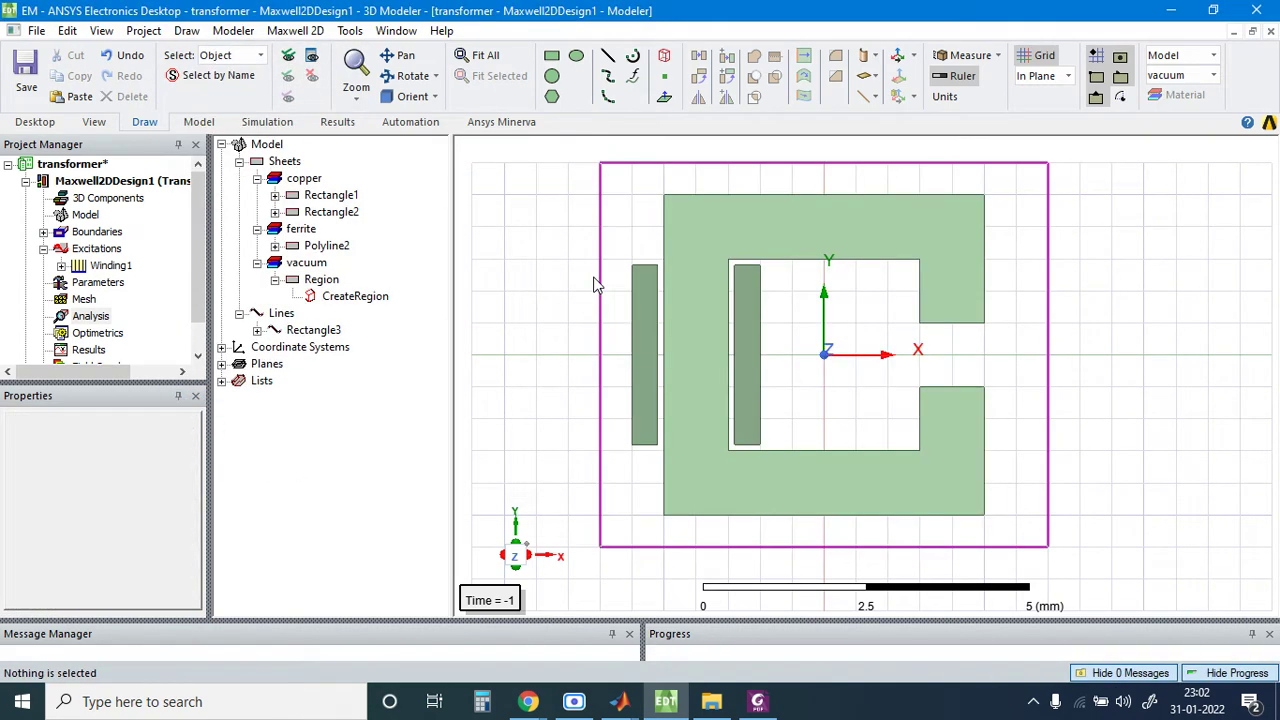
pyautogui.scroll(-1, 709, 251)
pyautogui.scroll(1, 596, 270)
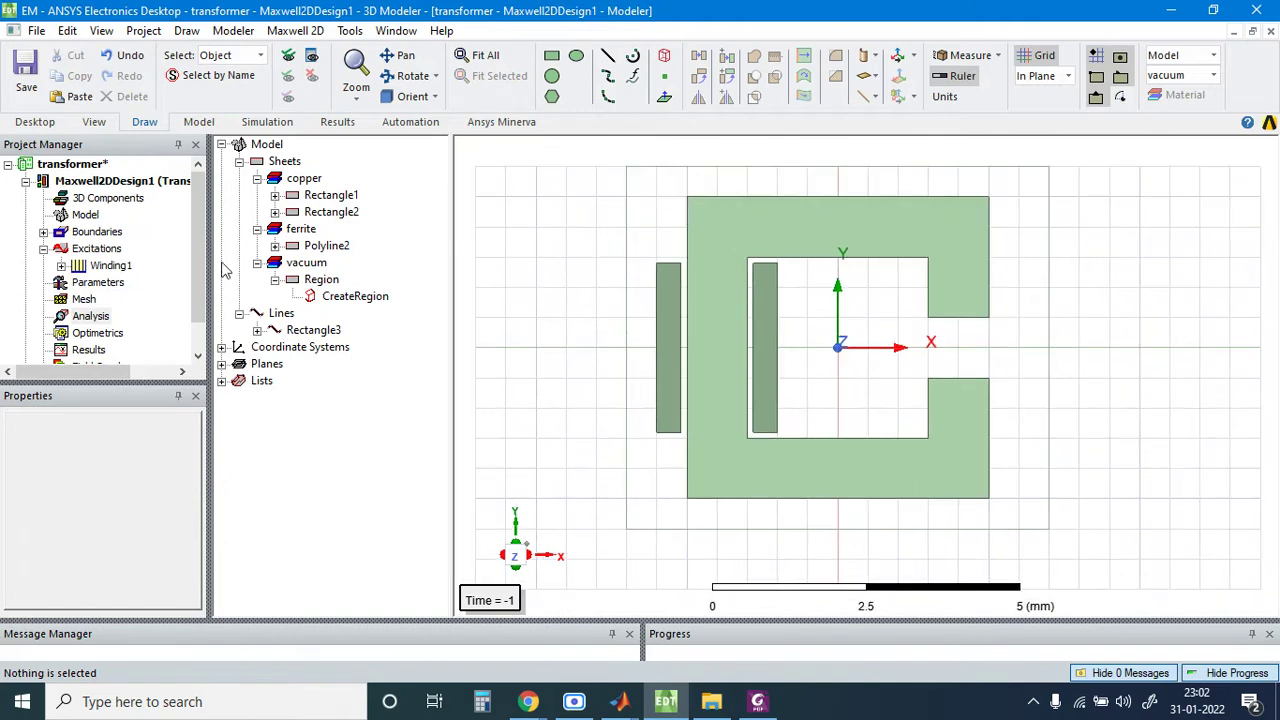
# Step: In the Maxwell 2D design settings, set the model depth to 5 mm and enable the transient-transient link with Twin Builder
pyautogui.rightClick(114, 186)
pyautogui.click(236, 530)
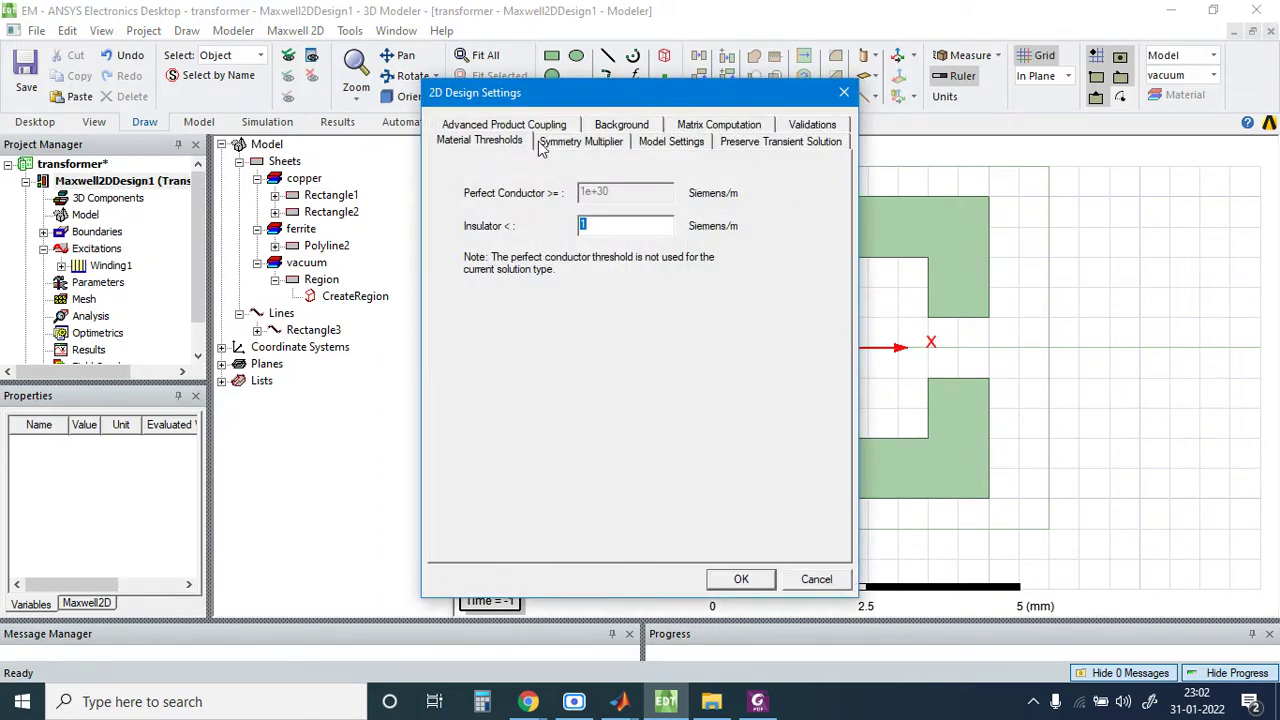
pyautogui.click(680, 142)
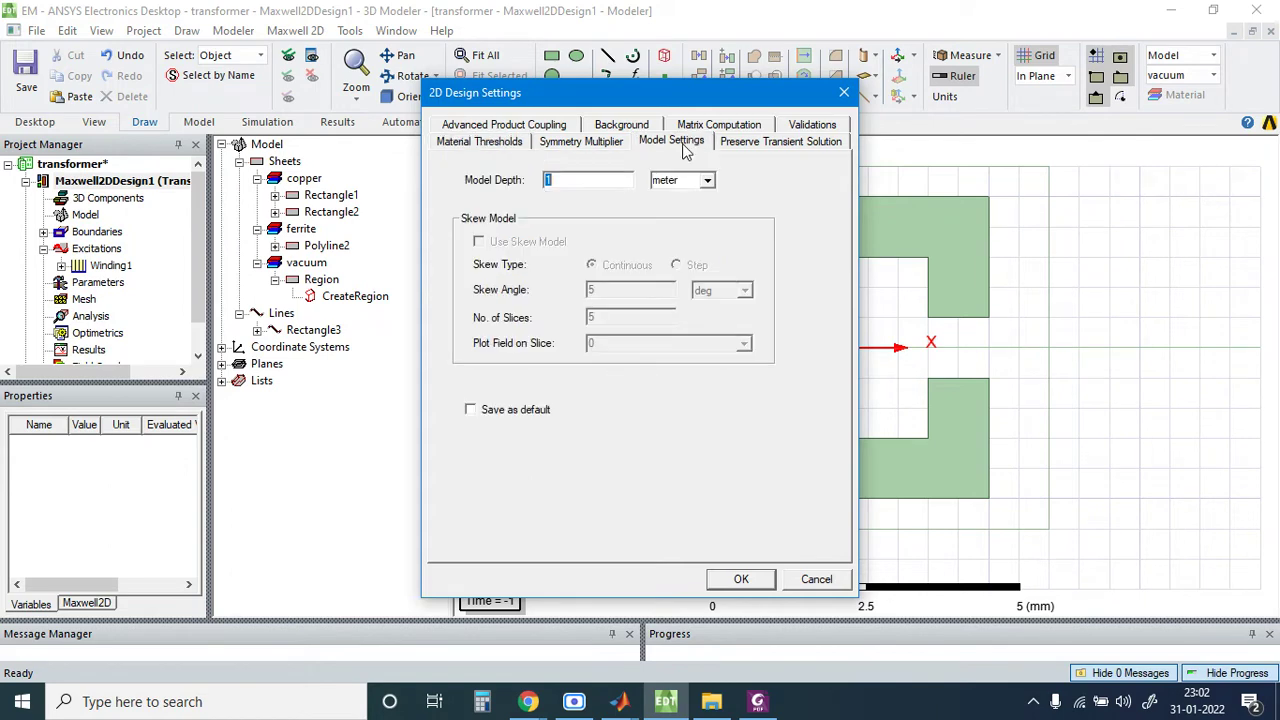
pyautogui.click(706, 182)
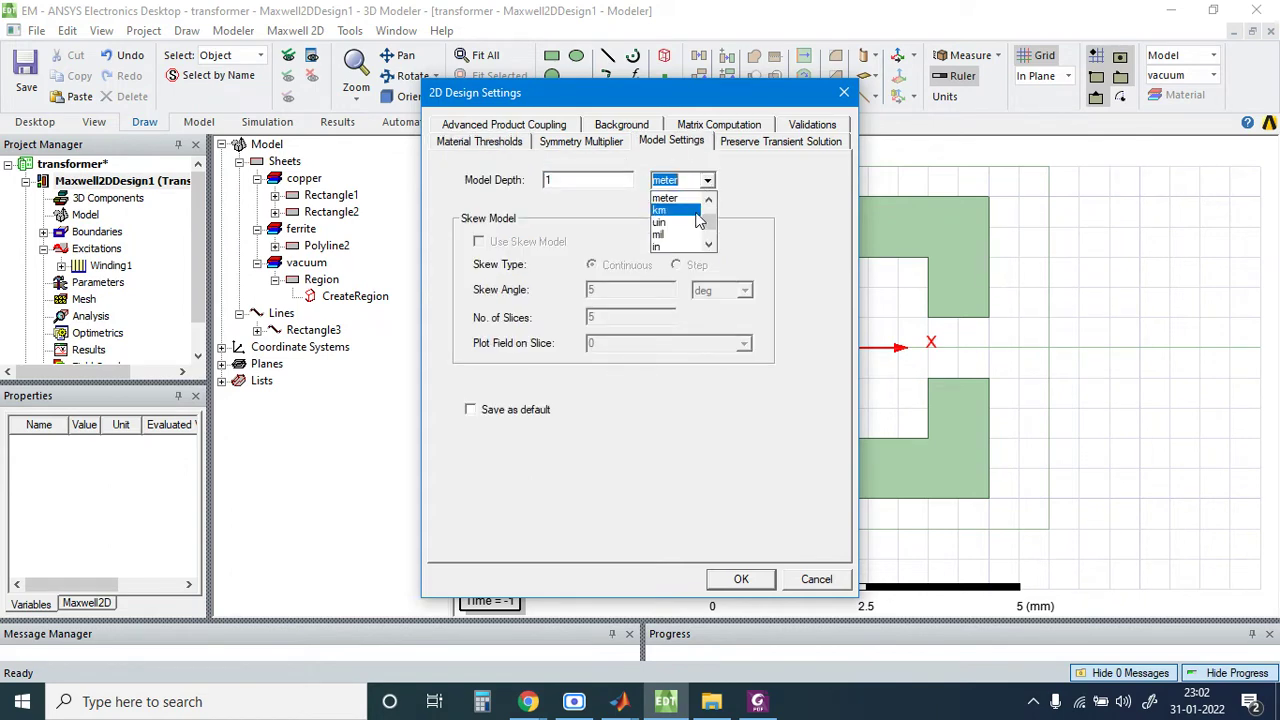
pyautogui.scroll(-2, 698, 220)
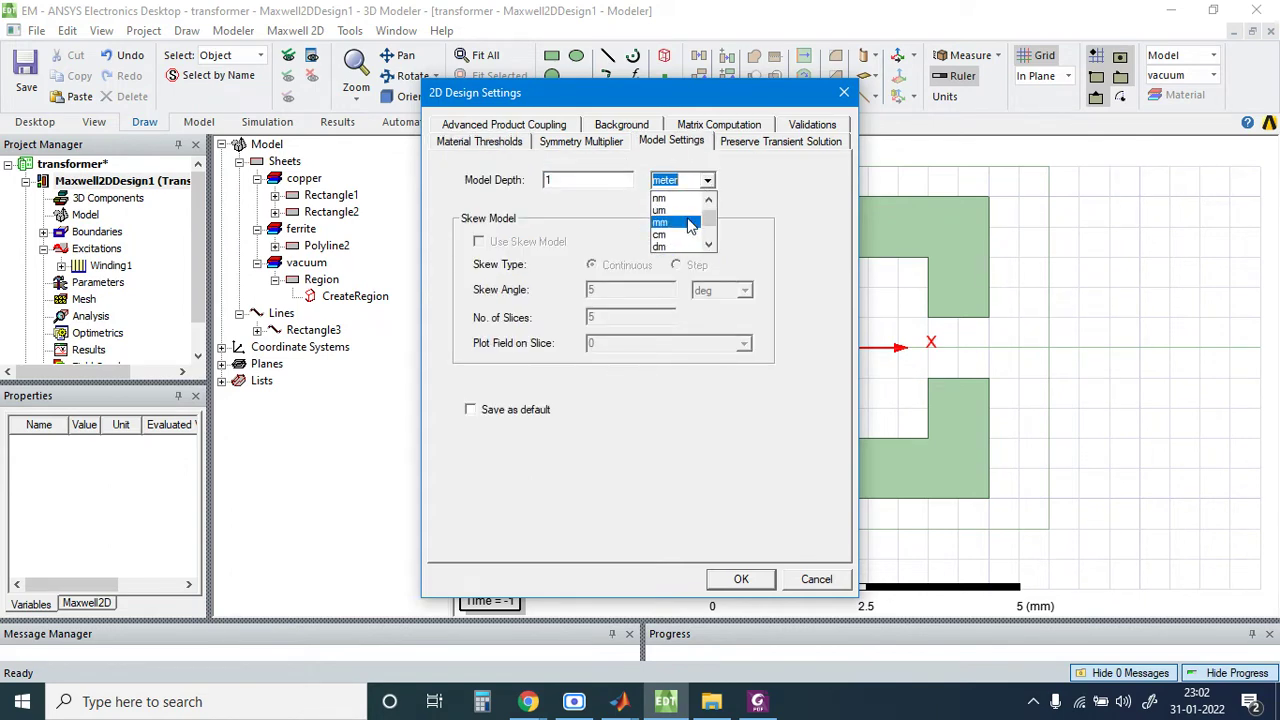
pyautogui.click(665, 232)
pyautogui.click(548, 179)
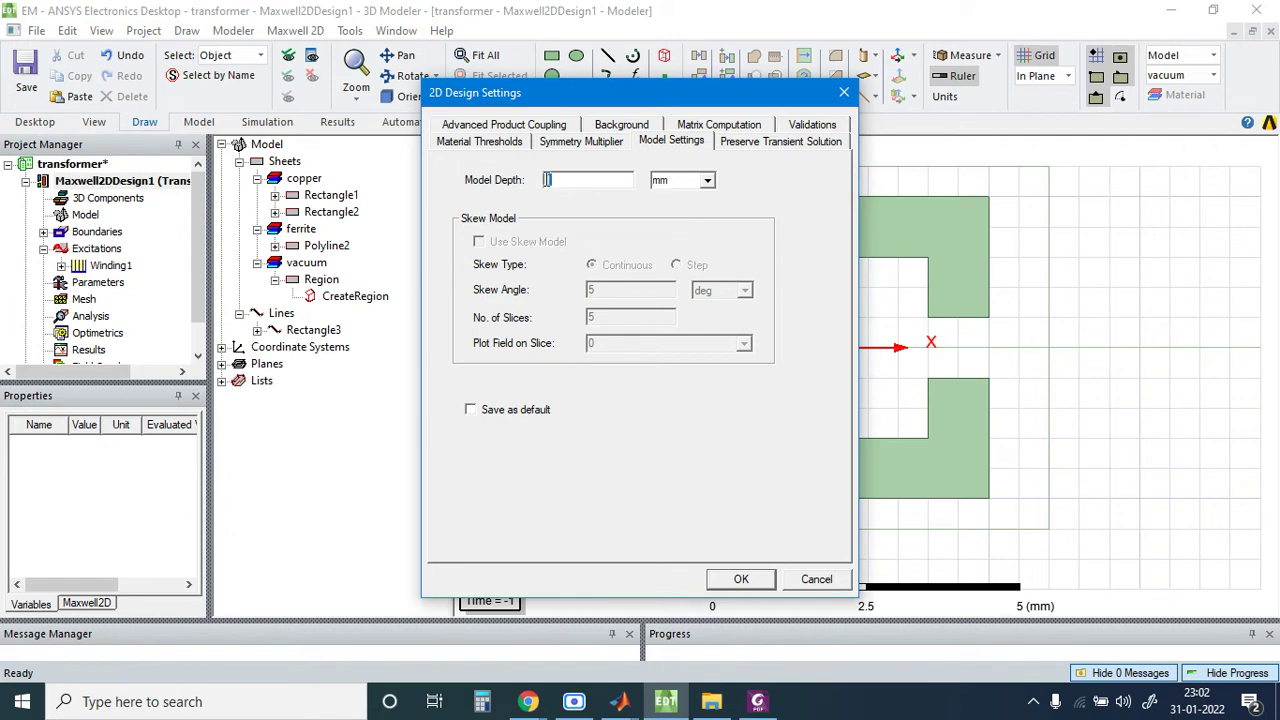
pyautogui.write('5')
pyautogui.click(533, 127)
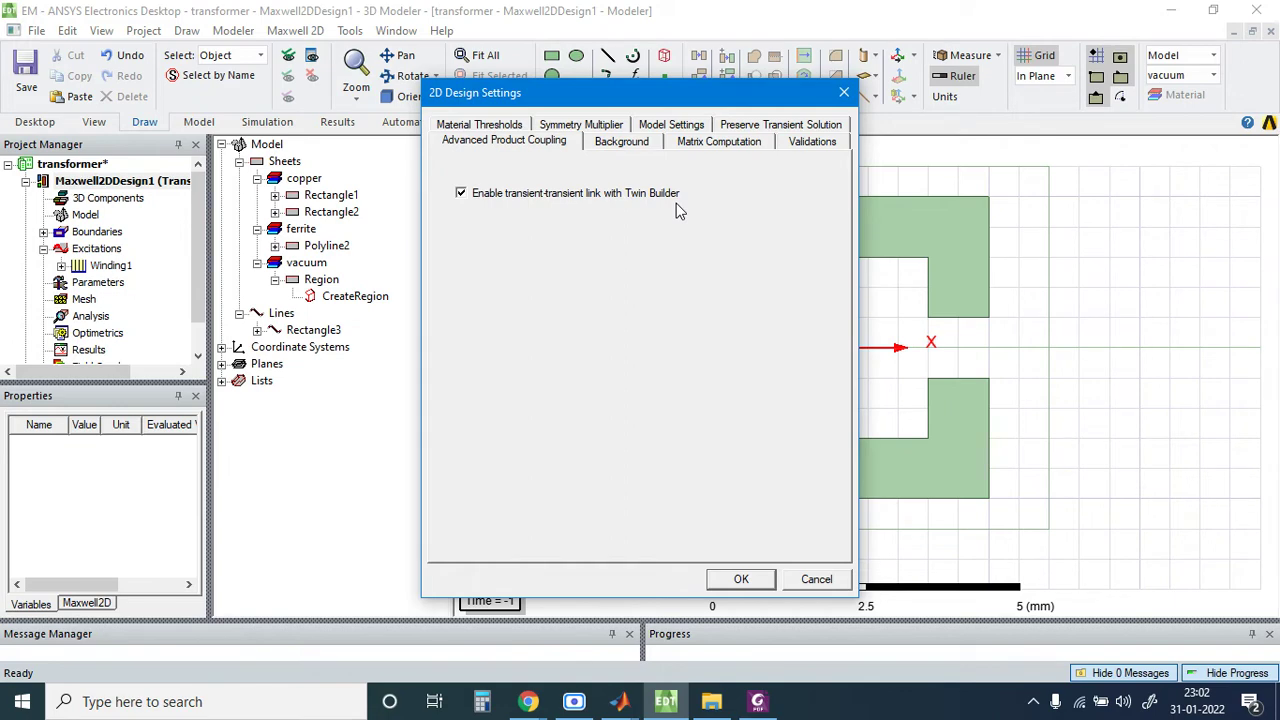
pyautogui.click(739, 580)
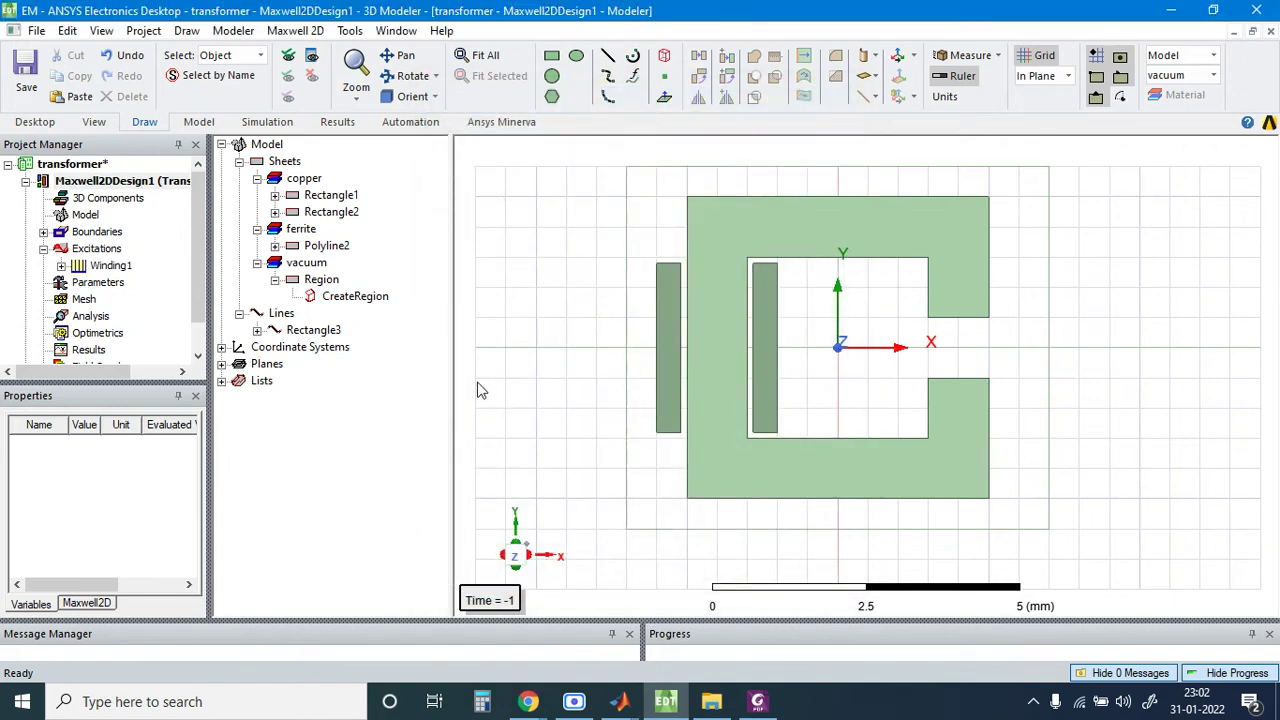
# Step: Check the model depth in the Maxwell 2D design settings
pyautogui.rightClick(117, 181)
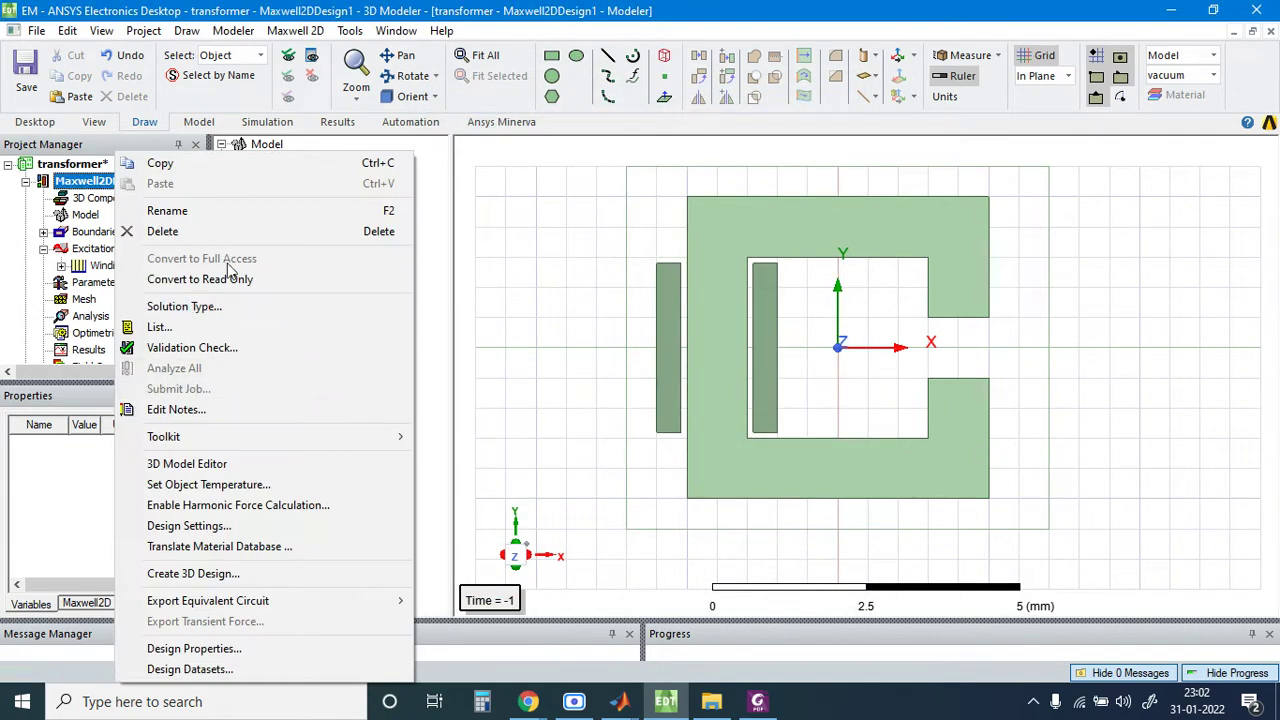
pyautogui.click(242, 526)
pyautogui.click(662, 146)
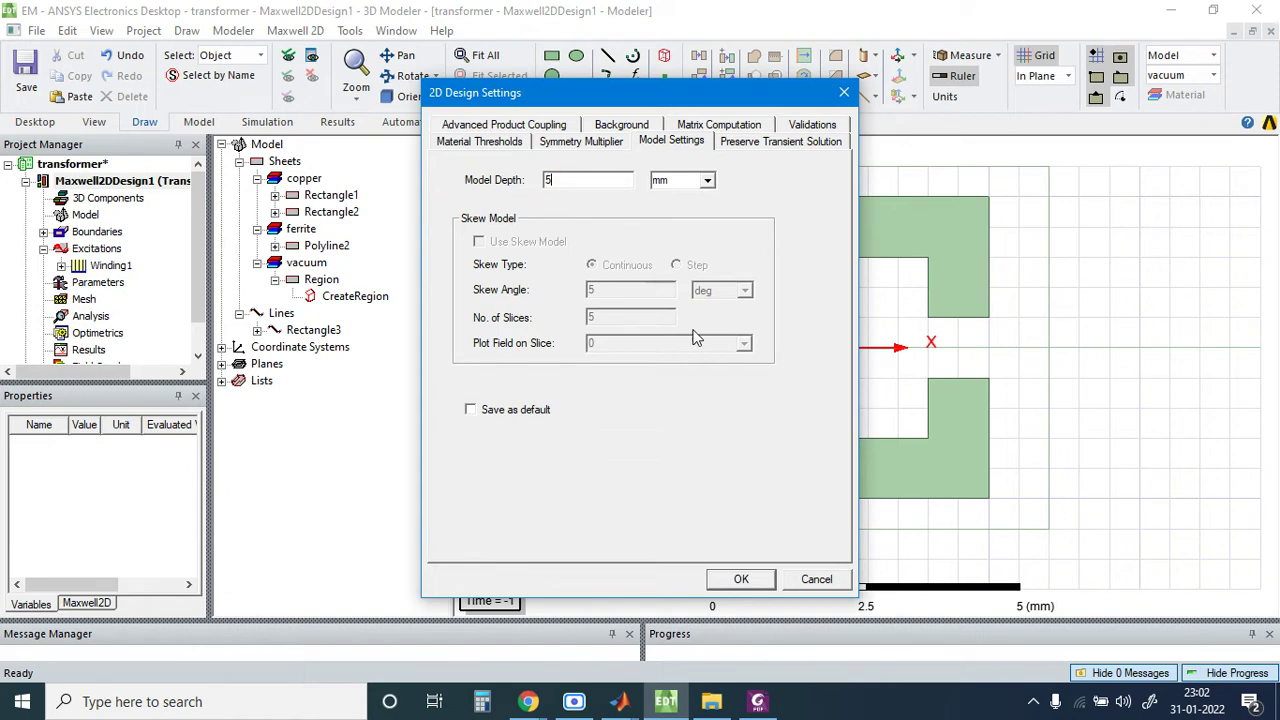
pyautogui.click(741, 579)
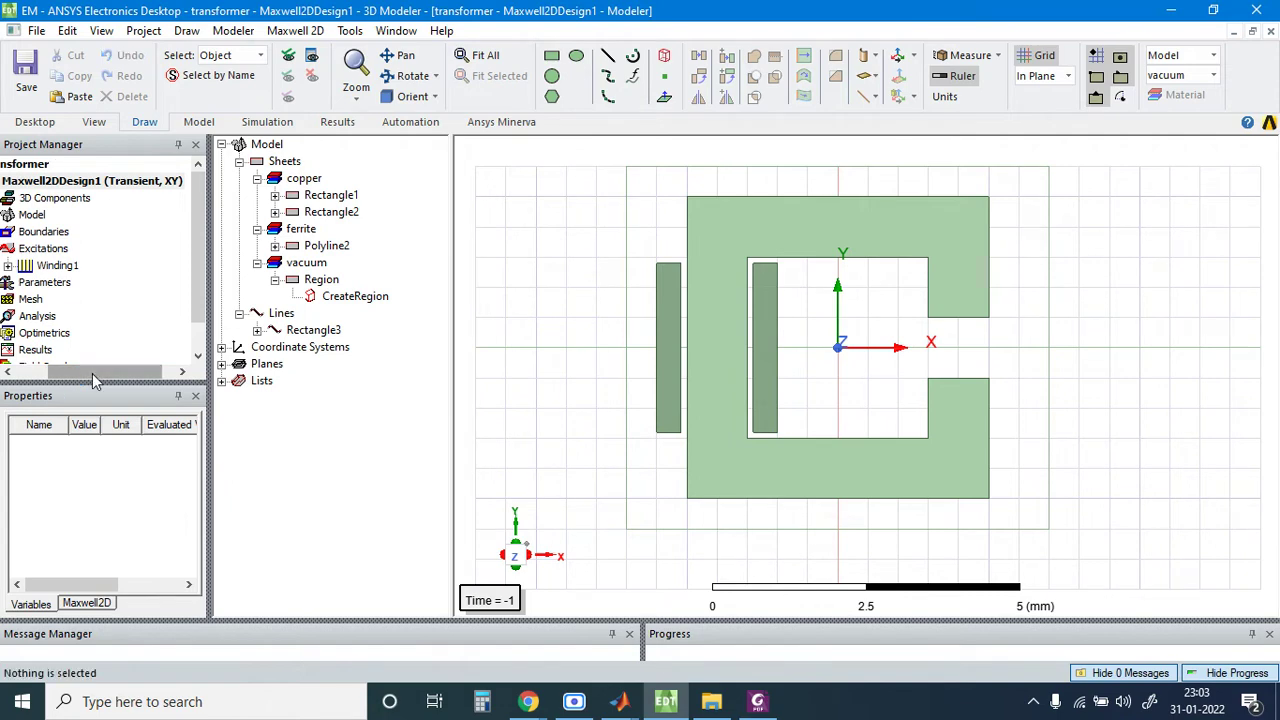
# Step: Close the window with the transformer project and start ANSYS Electronics Desktop again
pyautogui.scroll(-1, 520, 283)
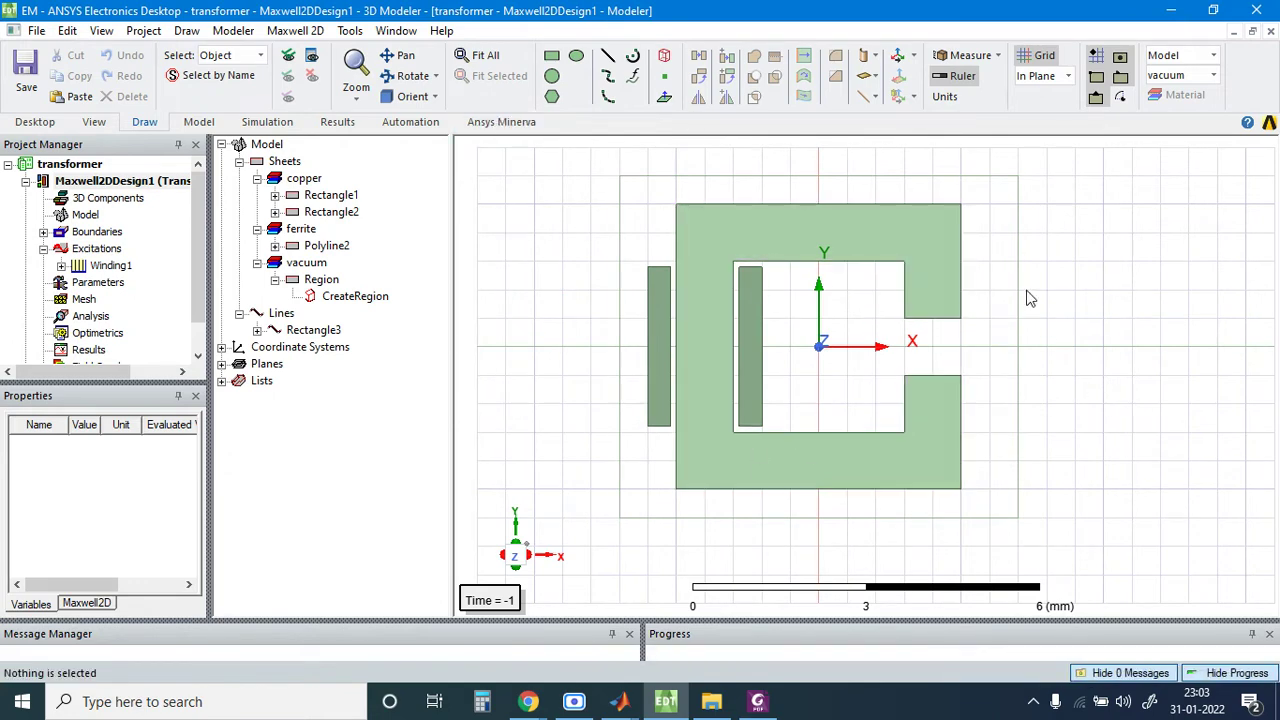
pyautogui.click(1258, 9)
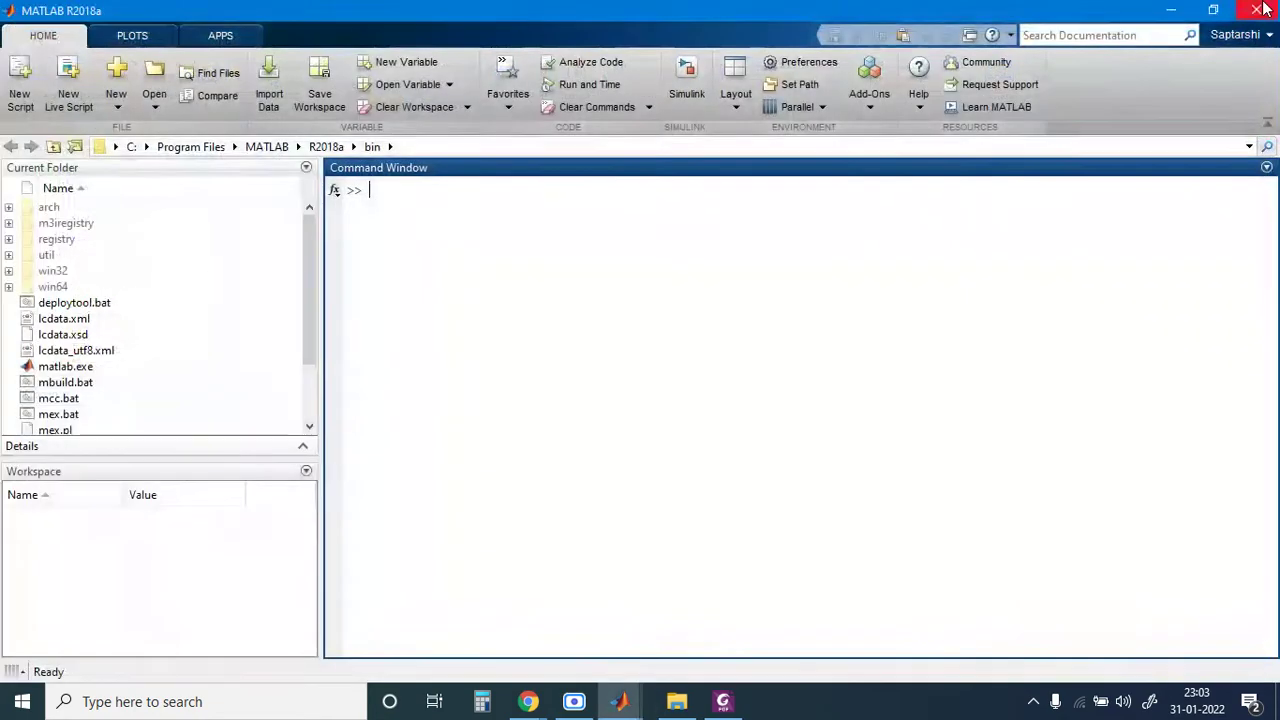
pyautogui.press('super+d')
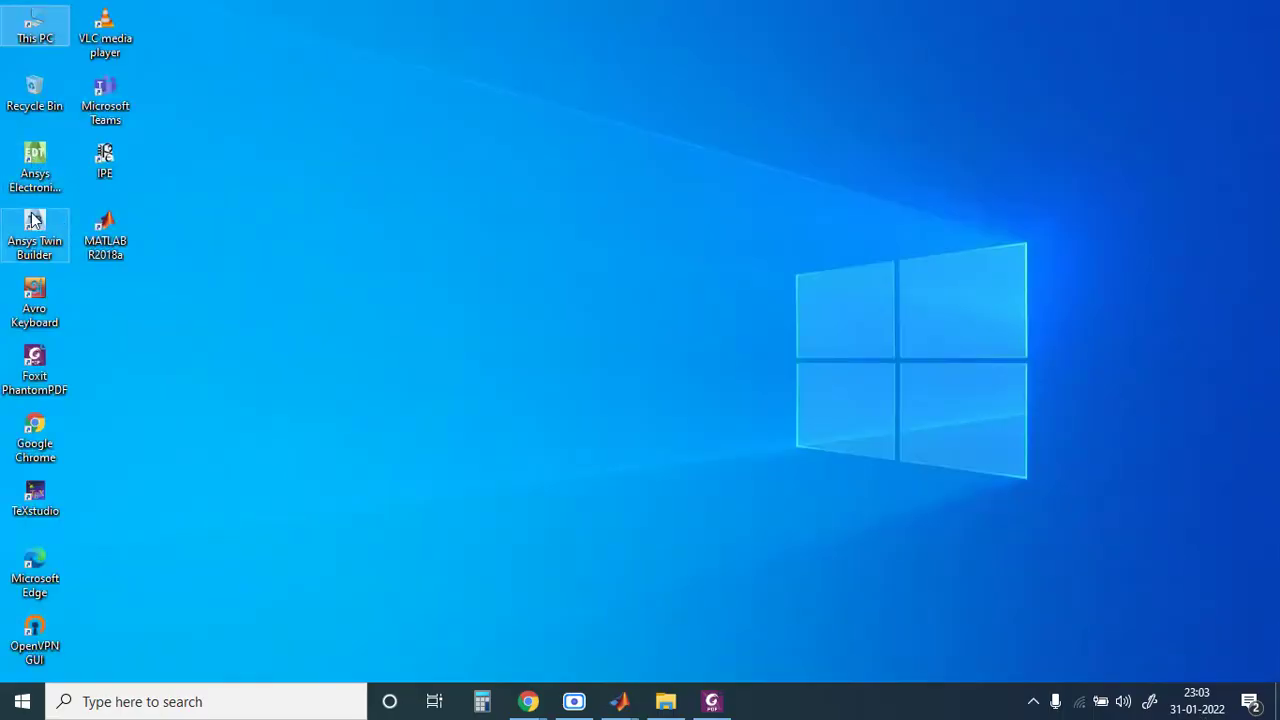
pyautogui.click(35, 162)
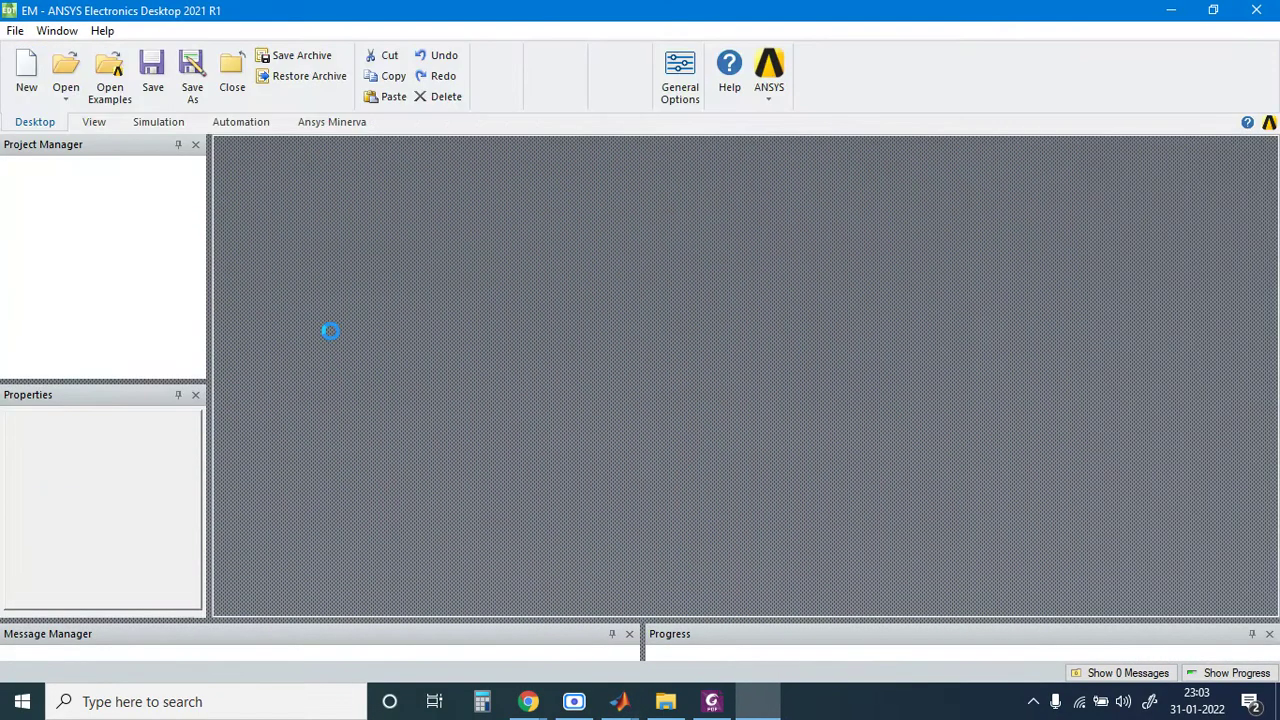
# Step: Open the recent project F:\cosim\buck.aedt and view its buck converter schematic
pyautogui.click(66, 99)
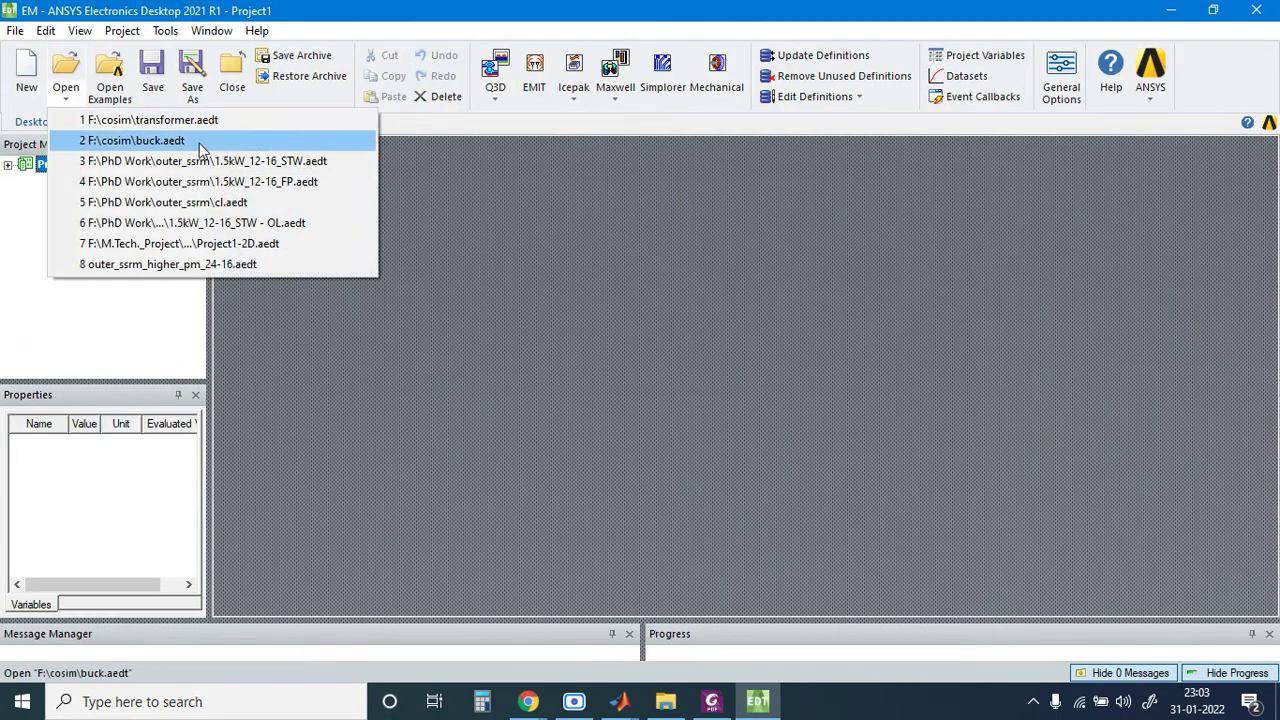
pyautogui.click(186, 146)
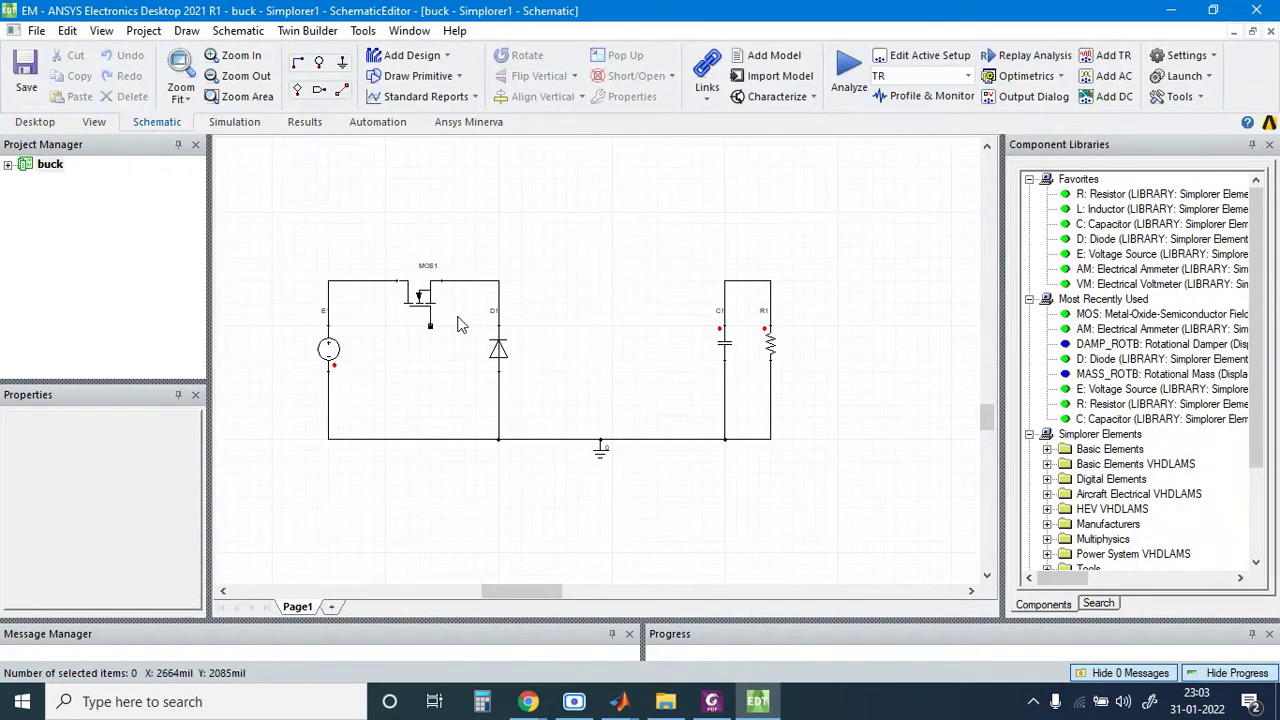
pyautogui.scroll(-1, 463, 320)
pyautogui.scroll(2, 400, 297)
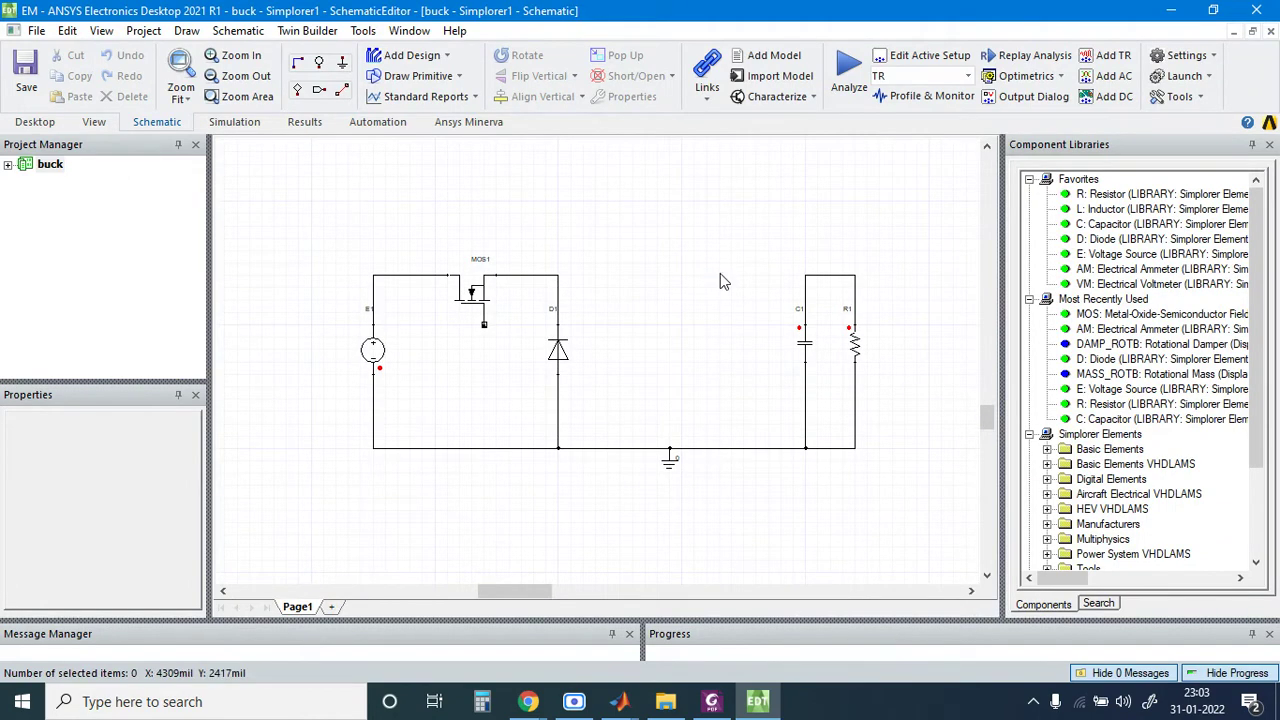
# Step: Start a Maxwell transient cosimulation component in the buck schematic and load transformer from F:\cosim as its source project
pyautogui.click(307, 30)
pyautogui.moveTo(349, 58)
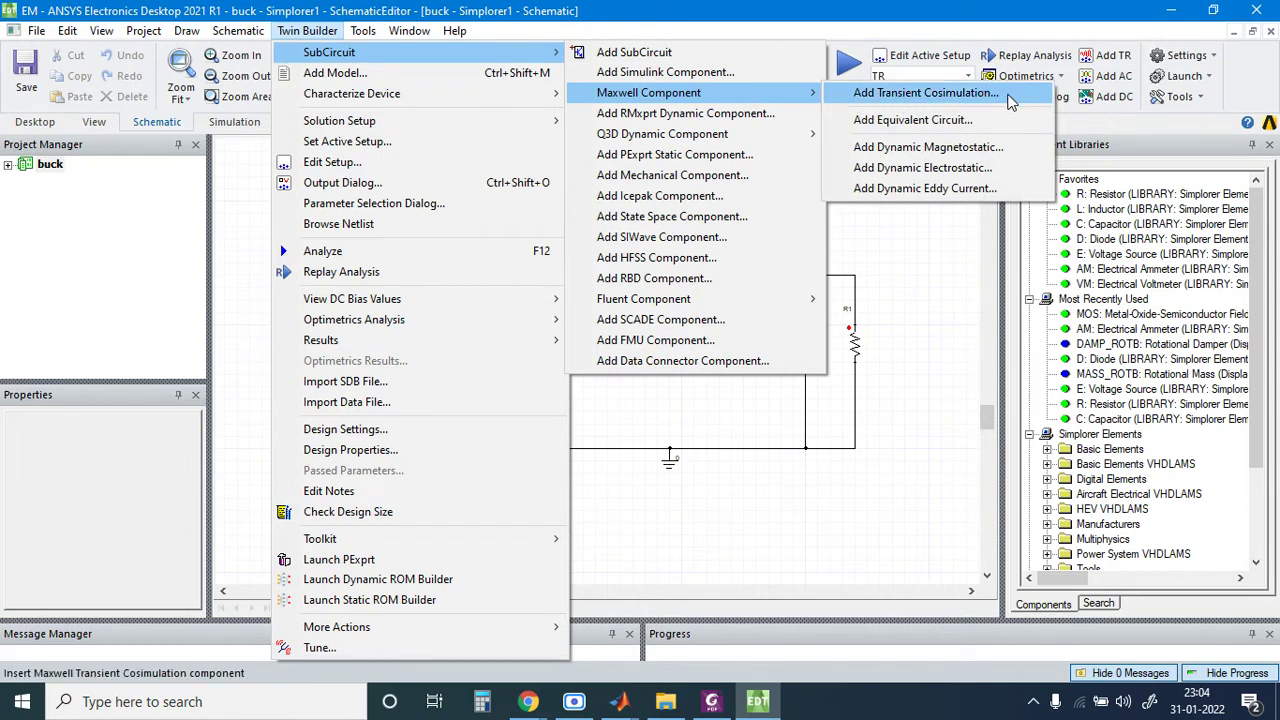
pyautogui.click(1008, 96)
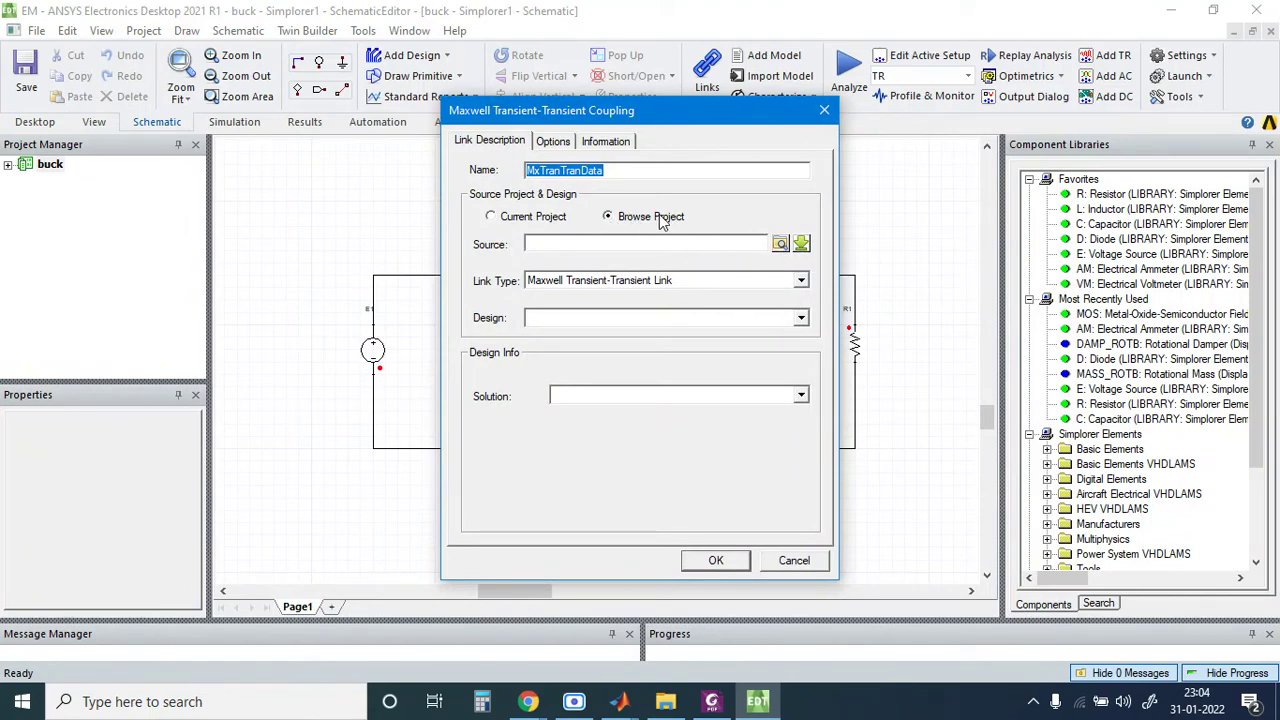
pyautogui.click(779, 245)
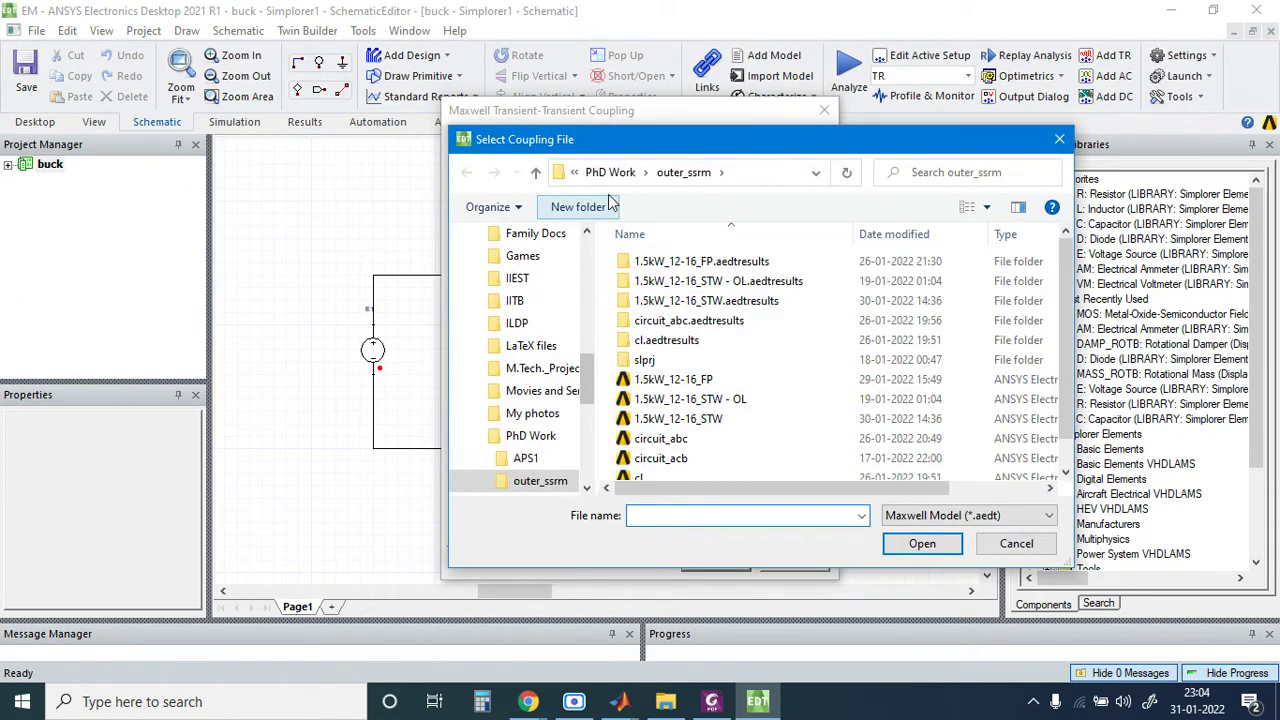
pyautogui.click(536, 174)
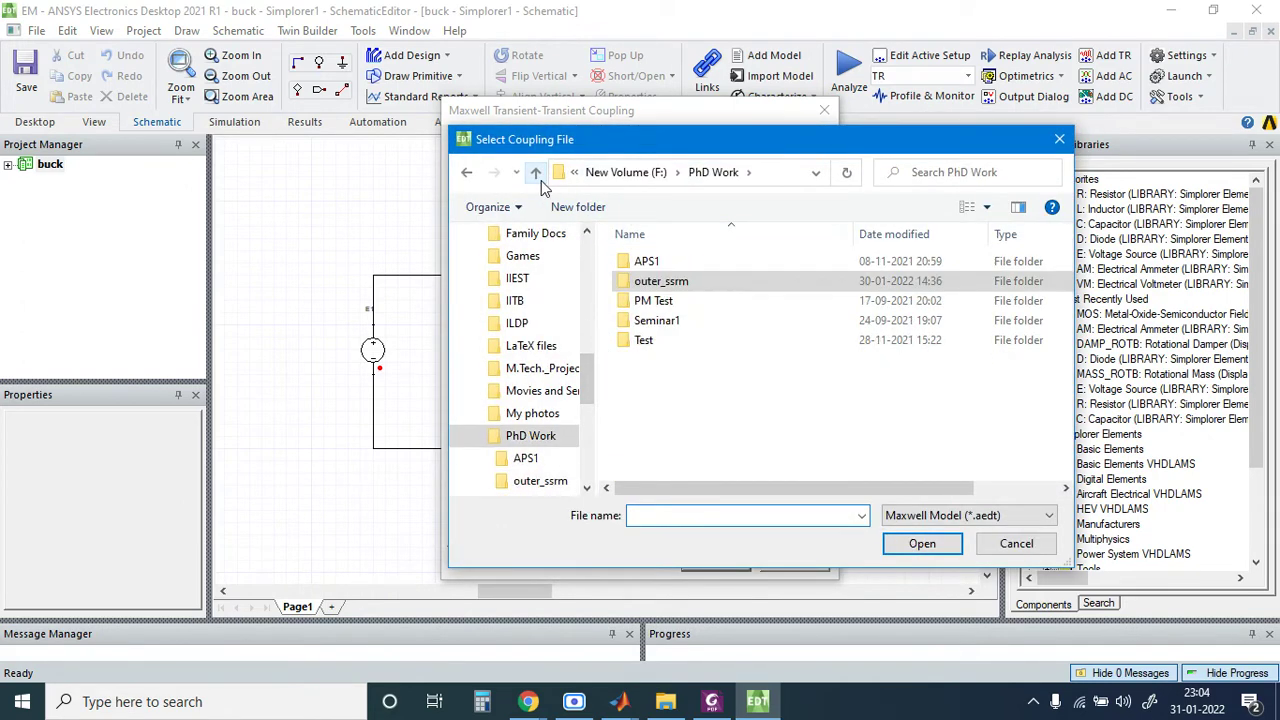
pyautogui.click(537, 176)
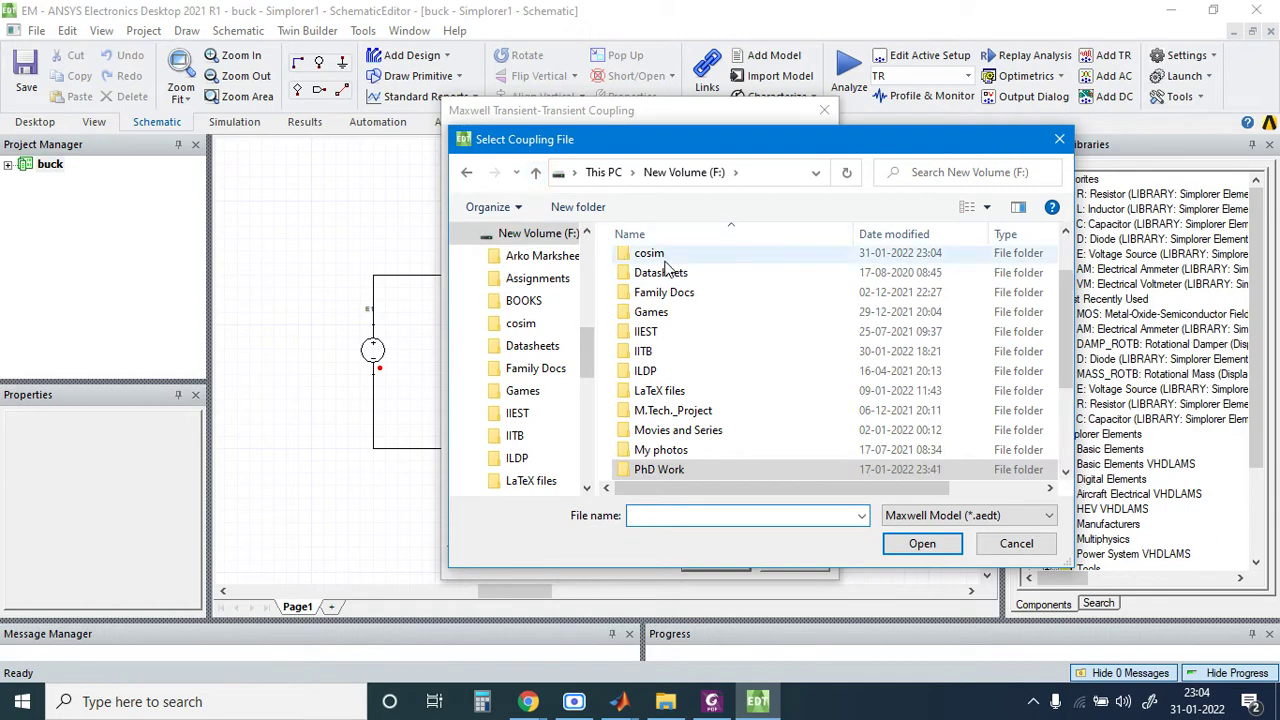
pyautogui.doubleClick(668, 262)
pyautogui.click(704, 304)
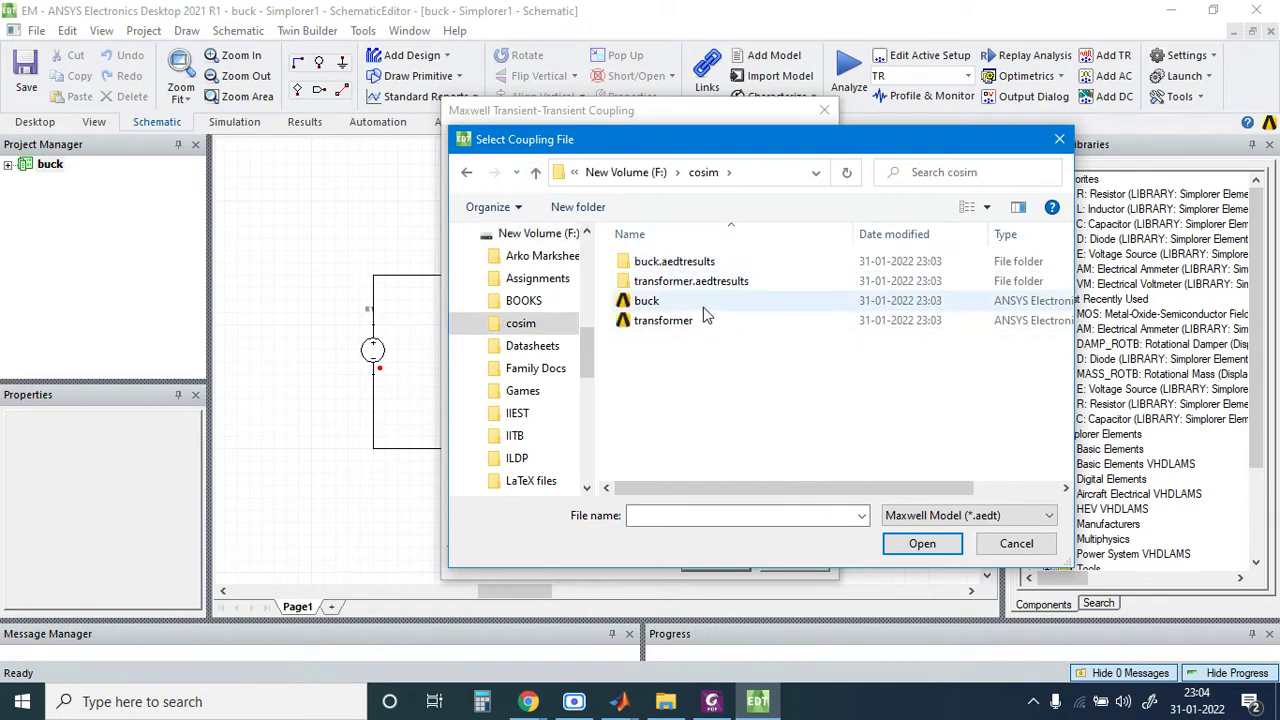
pyautogui.click(664, 325)
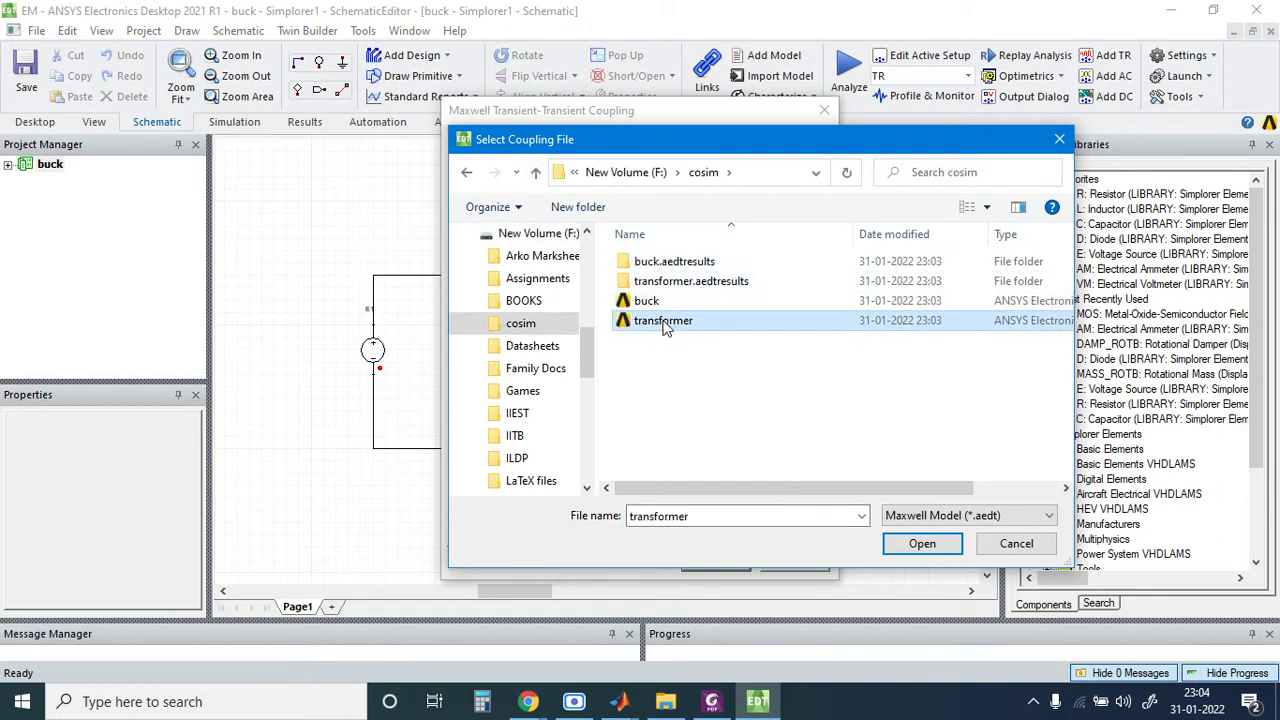
pyautogui.click(906, 549)
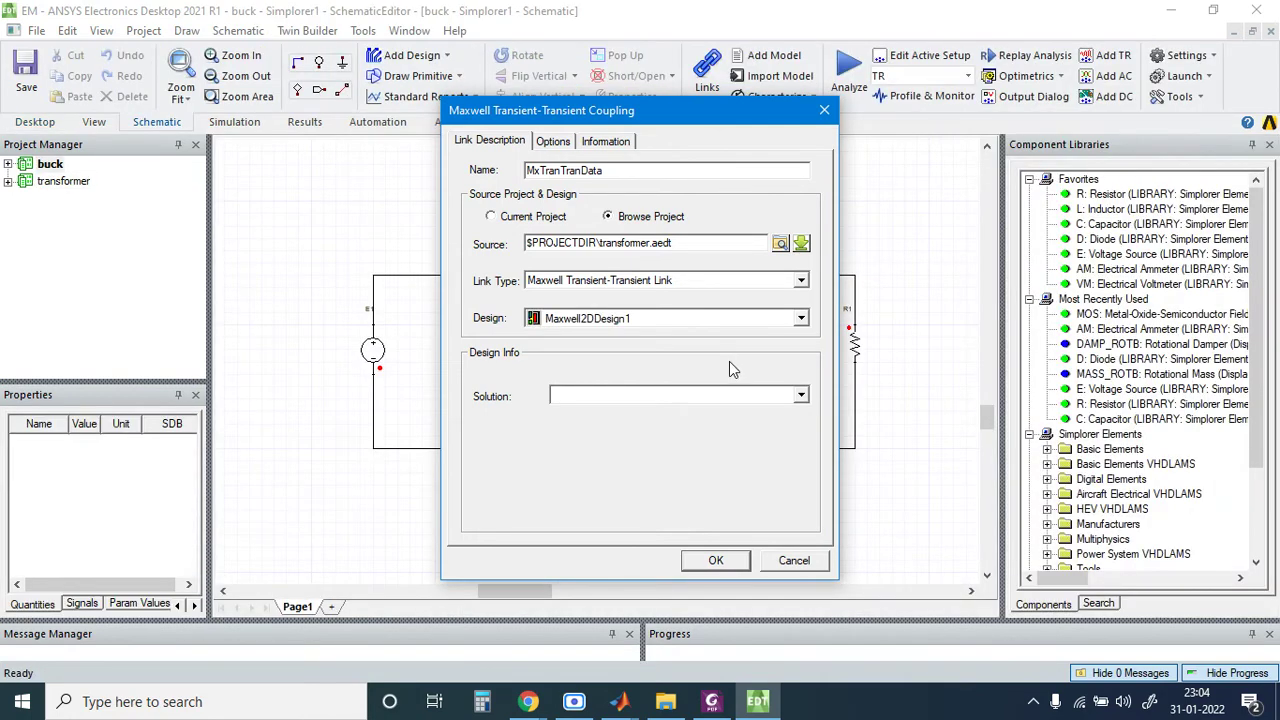
# Step: Try to accept the coupling to Maxwell2DDesign1 without a solution and cancel the coupling setup
pyautogui.click(712, 562)
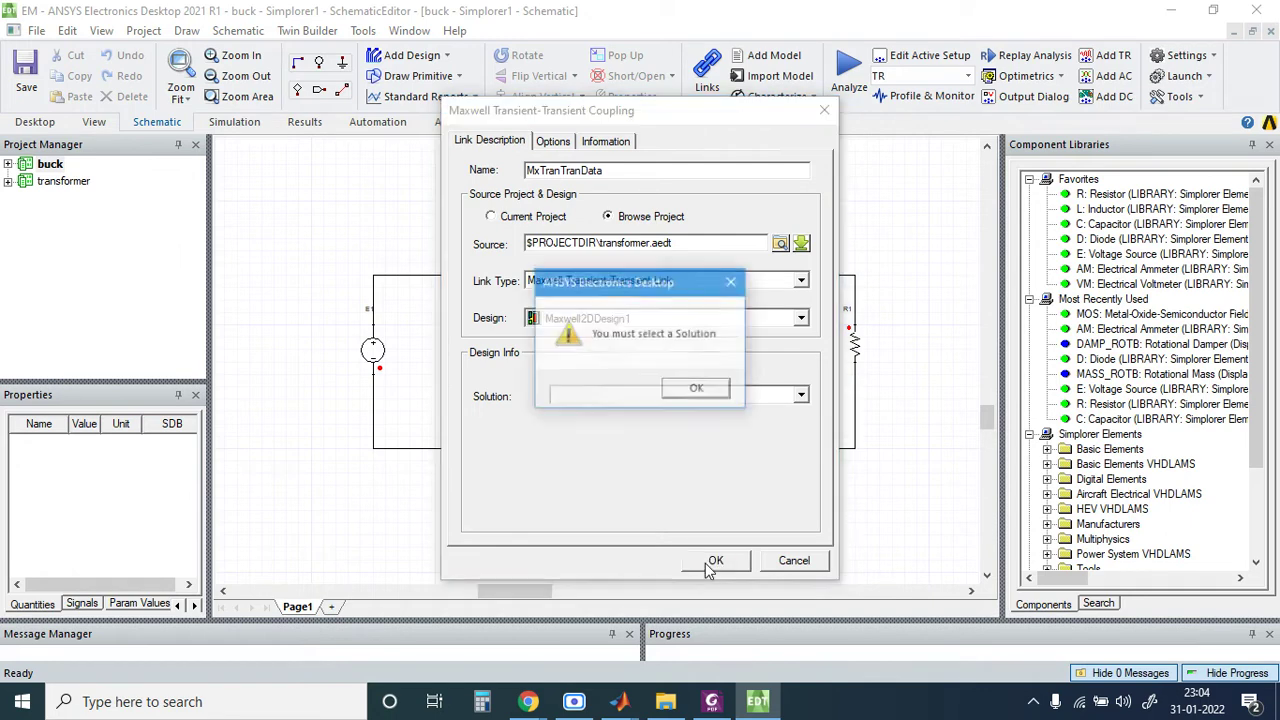
pyautogui.click(700, 390)
pyautogui.click(801, 396)
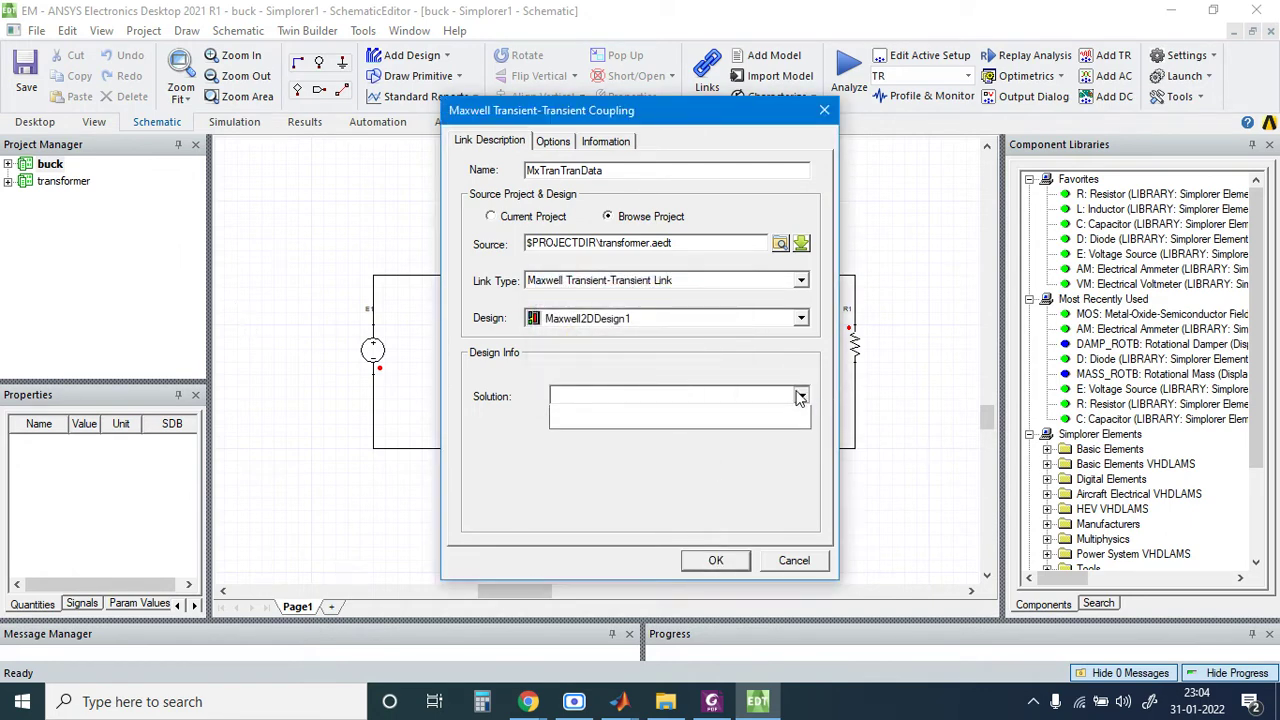
pyautogui.click(762, 517)
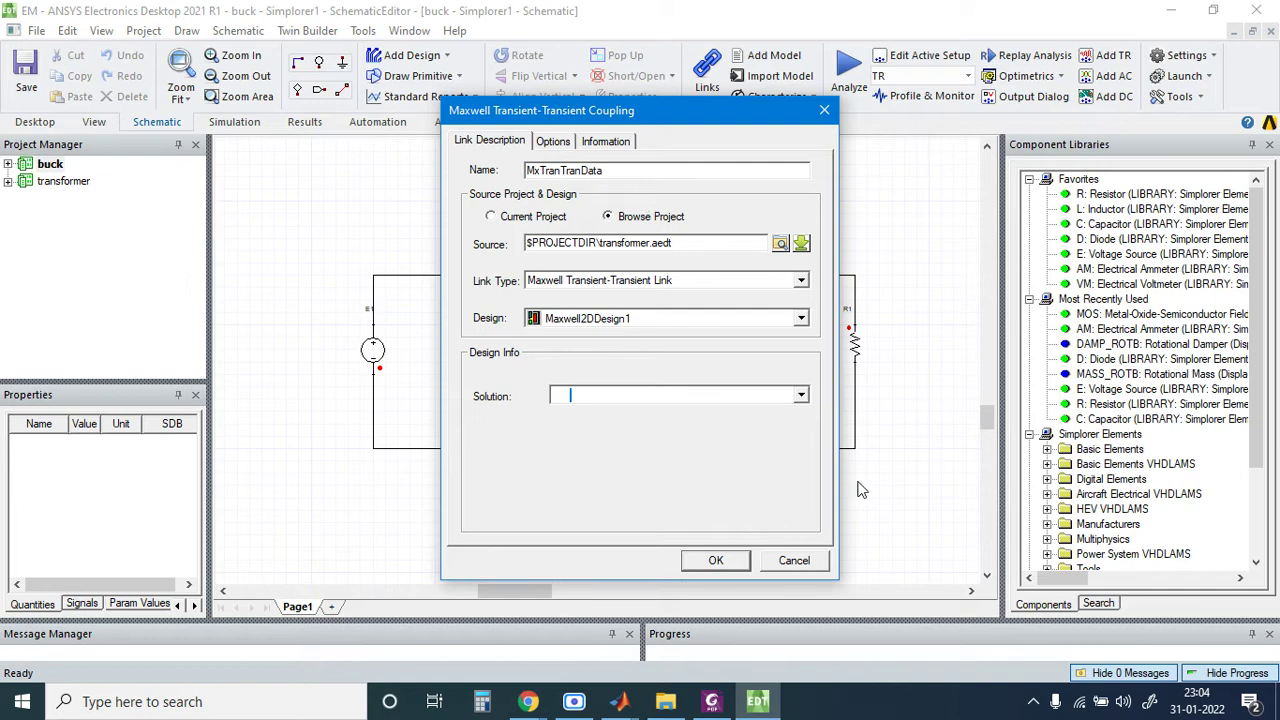
pyautogui.click(794, 561)
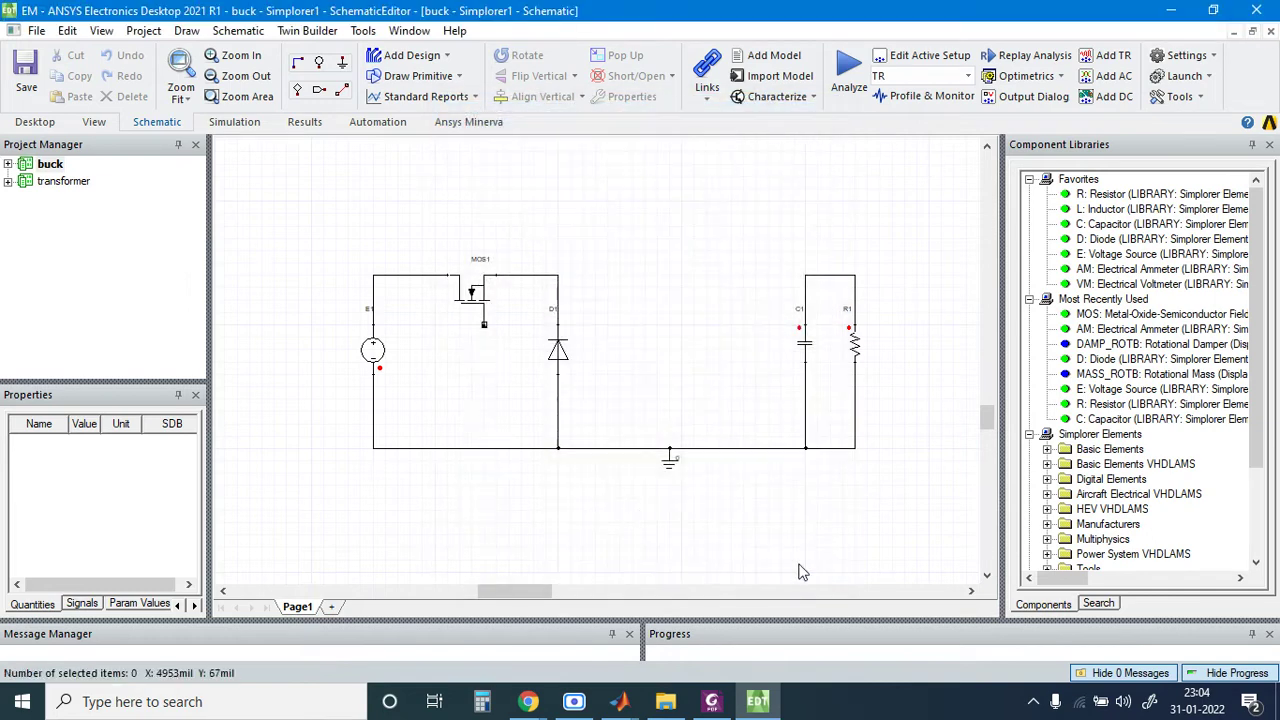
# Step: Add a solution setup to the transformer project's Maxwell2DDesign1 with a stop time of 100 ms
pyautogui.click(8, 182)
pyautogui.click(25, 198)
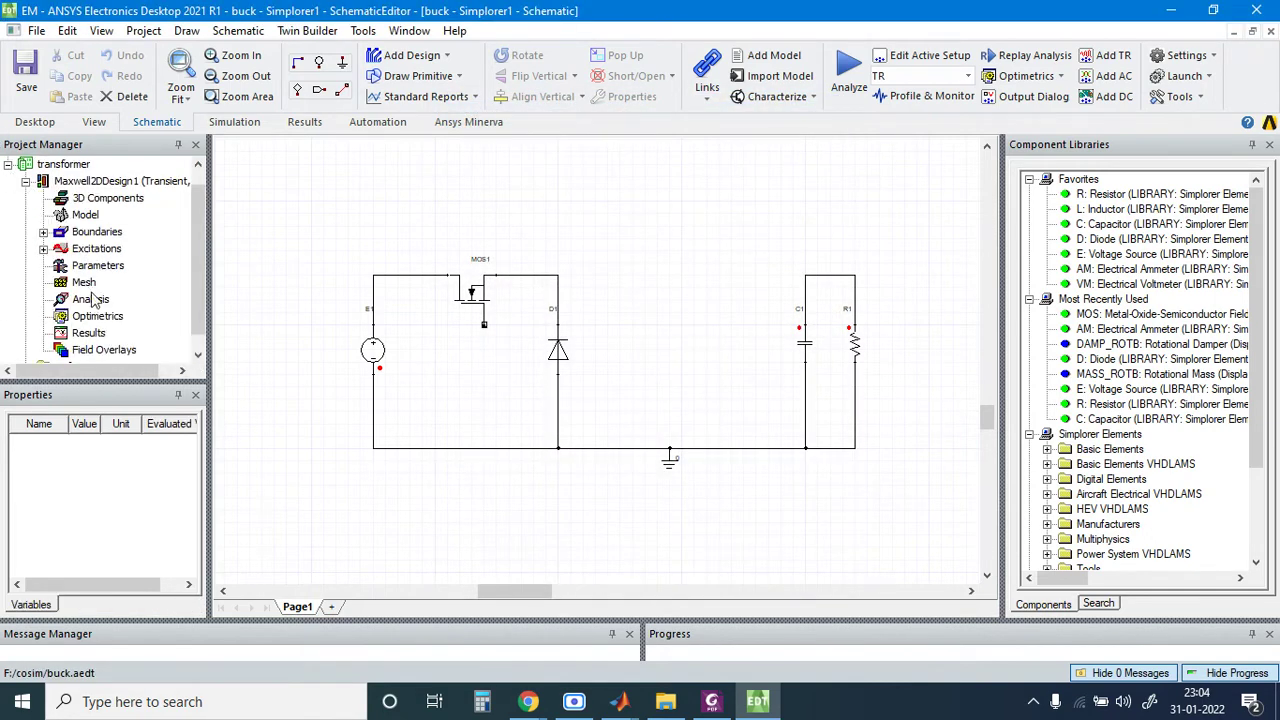
pyautogui.click(91, 300)
pyautogui.rightClick(91, 300)
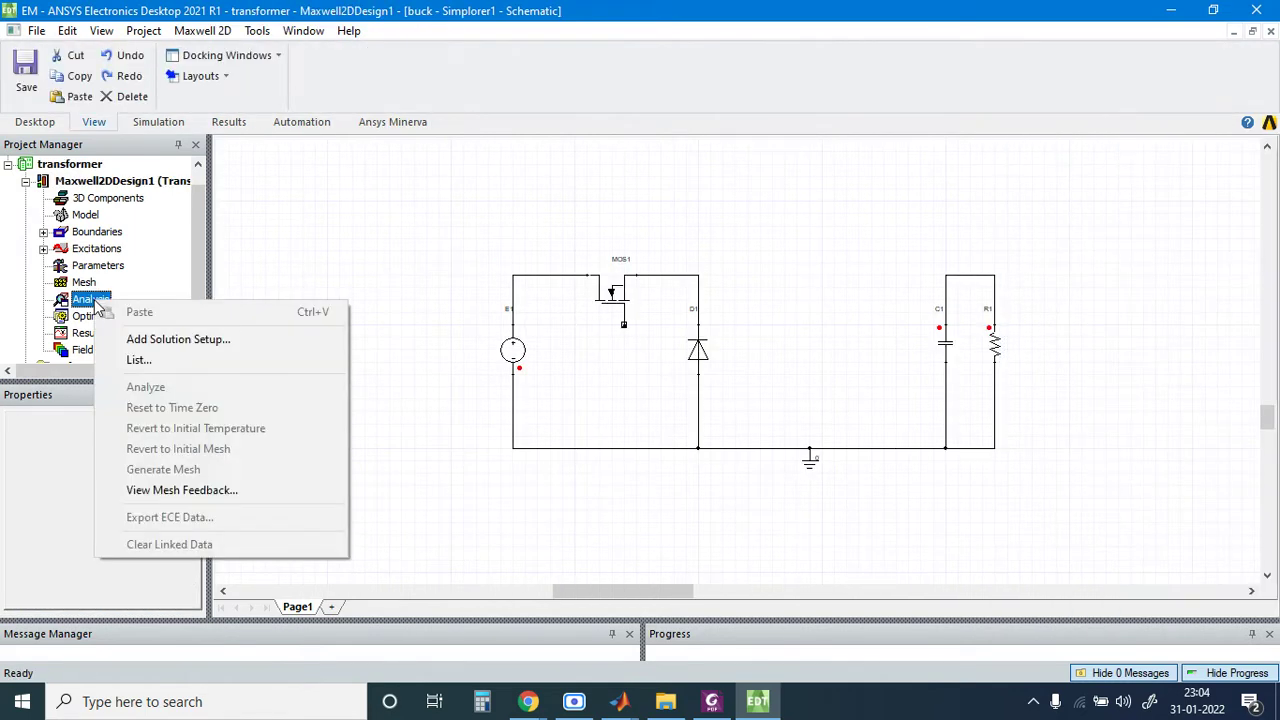
pyautogui.click(186, 337)
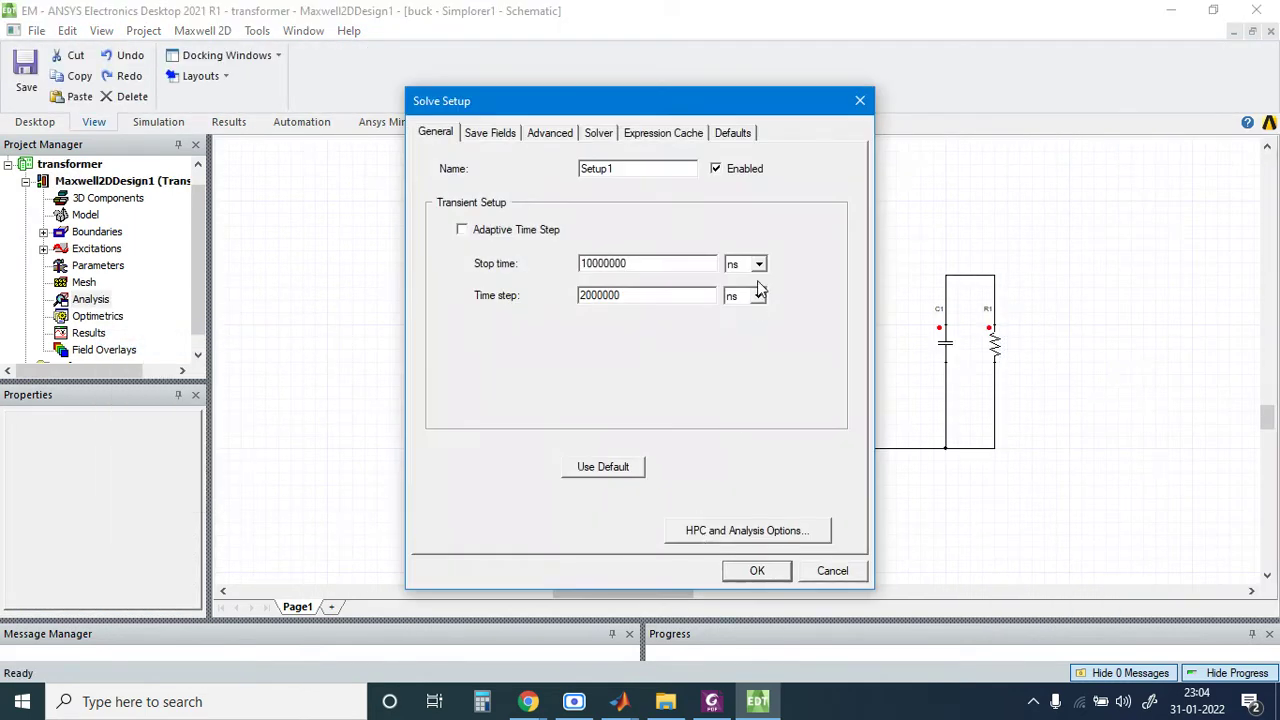
pyautogui.click(758, 264)
pyautogui.click(735, 306)
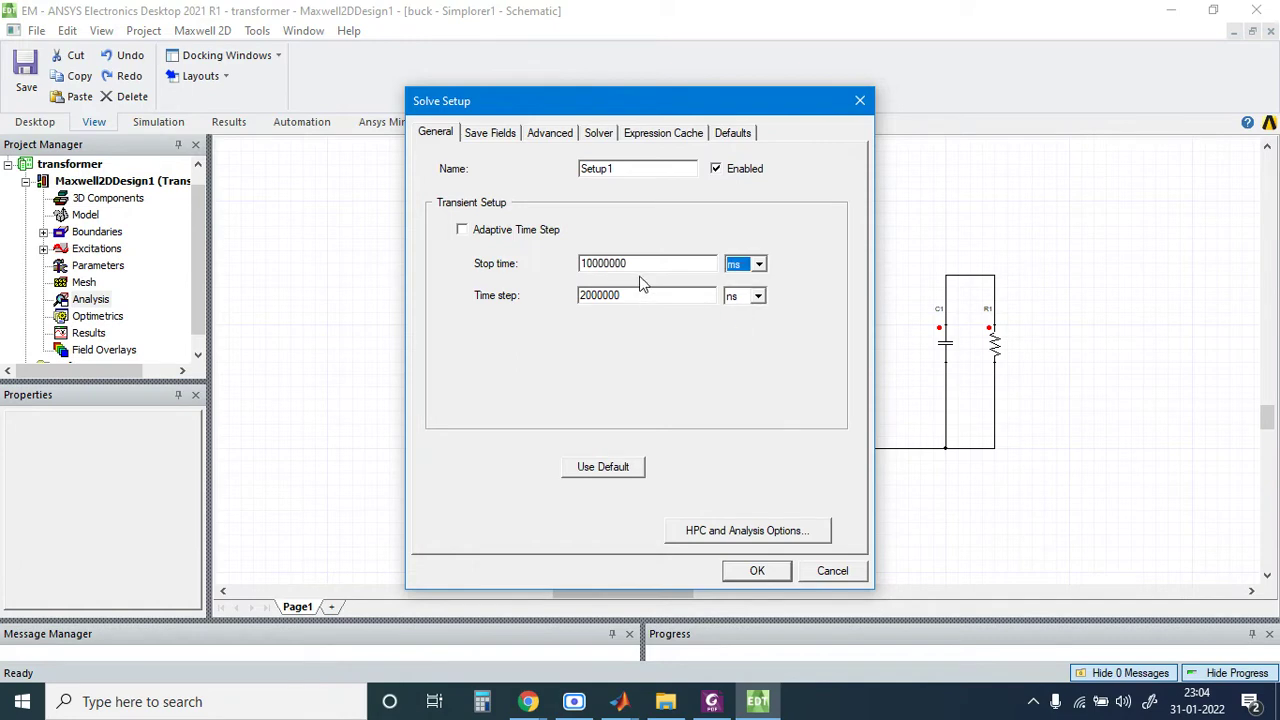
pyautogui.moveTo(640, 263); pyautogui.dragTo(494, 282)
pyautogui.write('100')
# Step: Set the new solution setup's time step to 0.01, choose its unit and accept the setup
pyautogui.moveTo(643, 292); pyautogui.dragTo(518, 300)
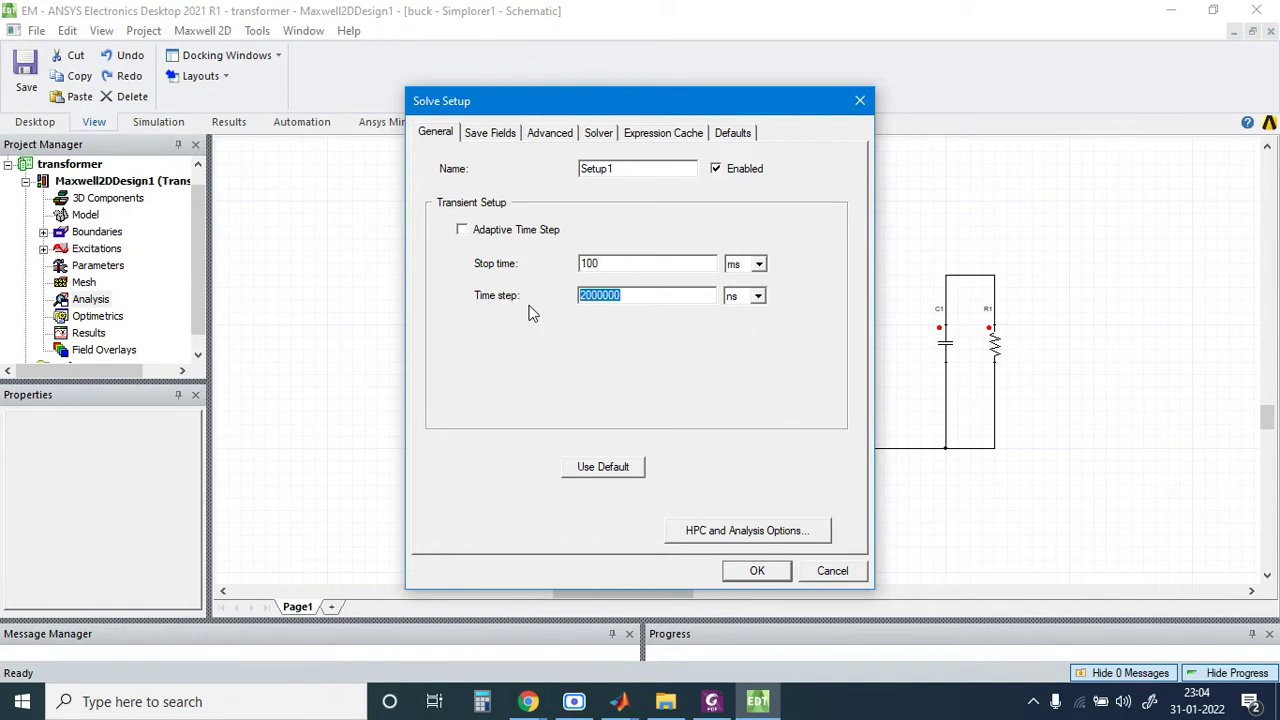
pyautogui.write('0.01')
pyautogui.click(758, 297)
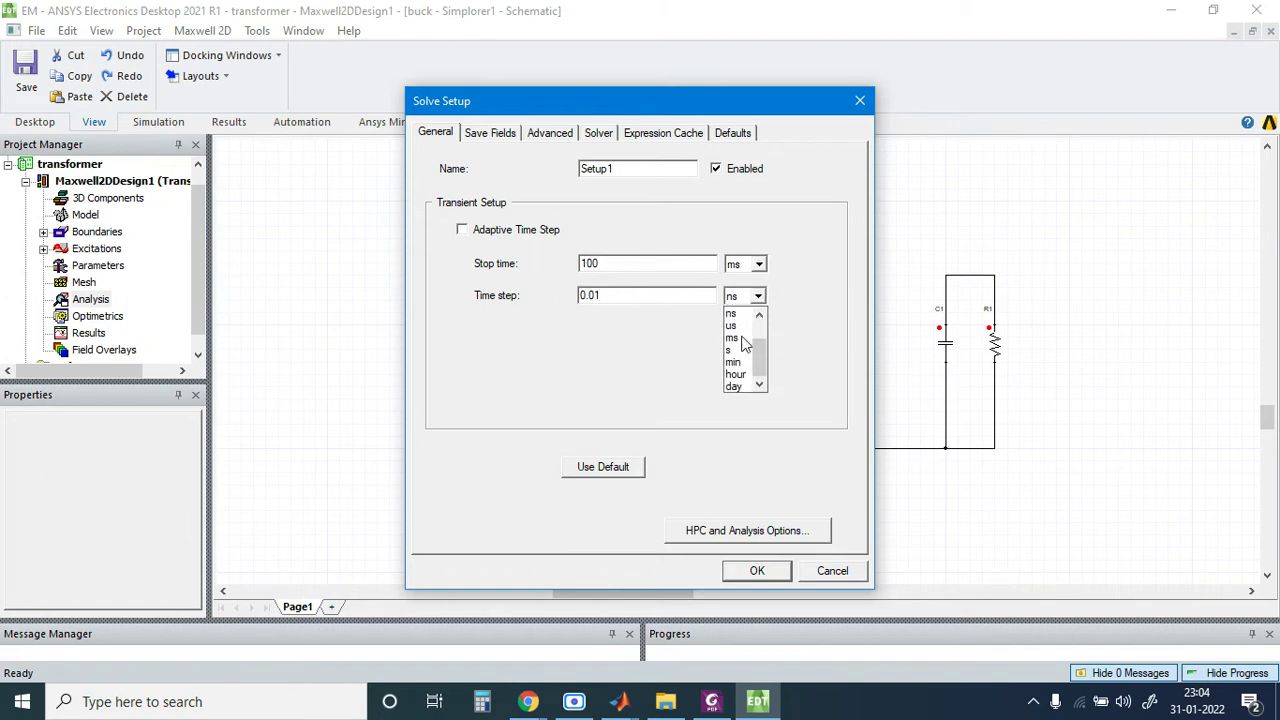
pyautogui.click(751, 362)
pyautogui.press('Return')
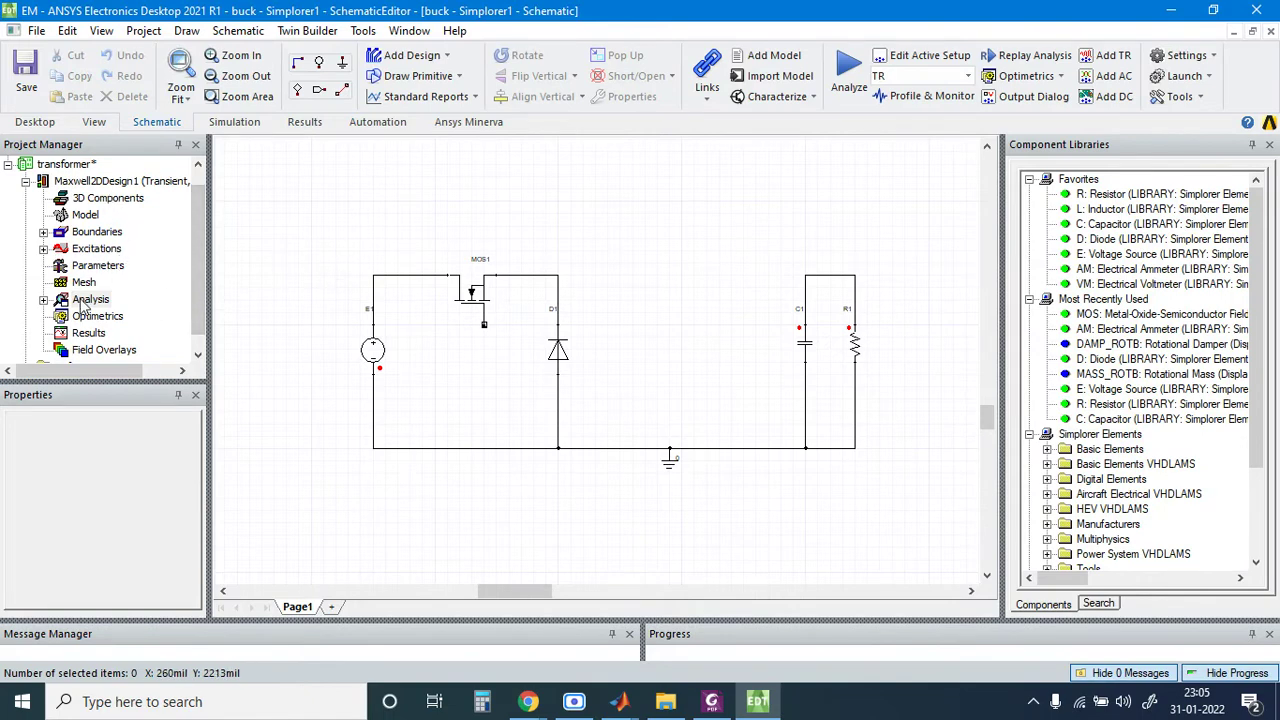
# Step: Add a Maxwell transient cosimulation component to the buck schematic, linked to transformer.aedt, Maxwell2DDesign1, with the Setup1 : Transient solution
pyautogui.click(8, 164)
pyautogui.doubleClick(50, 165)
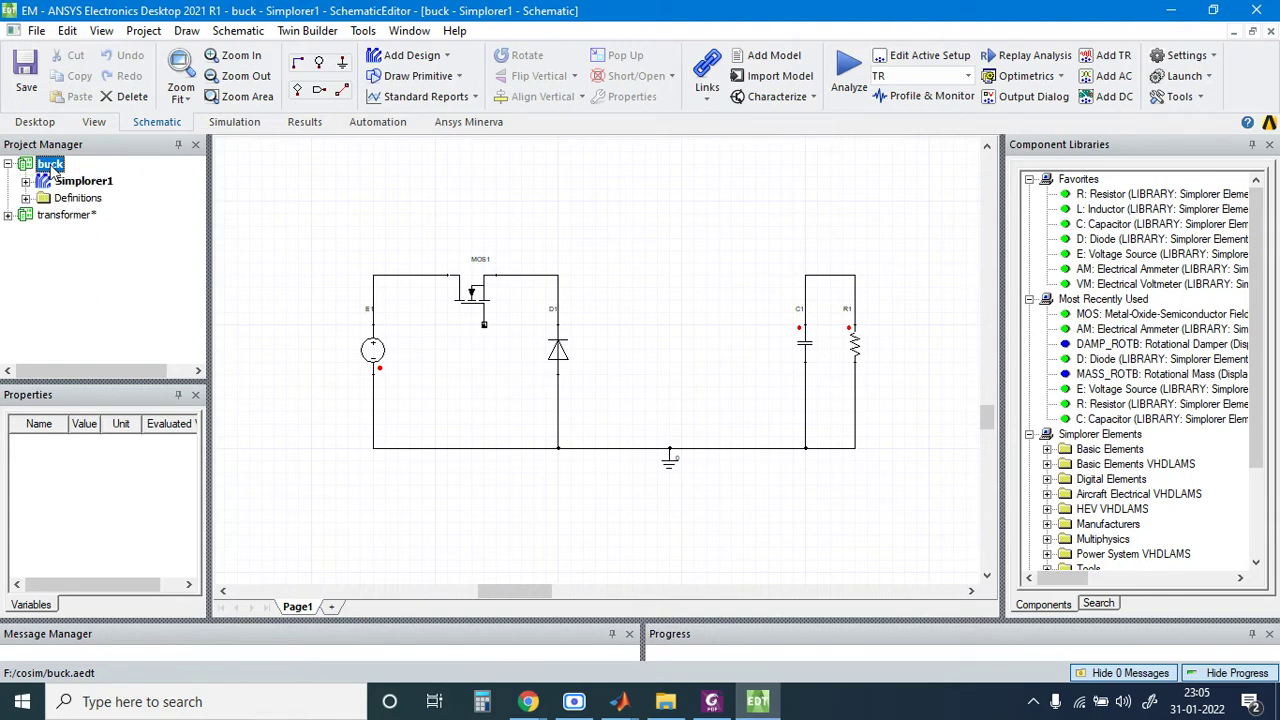
pyautogui.click(307, 30)
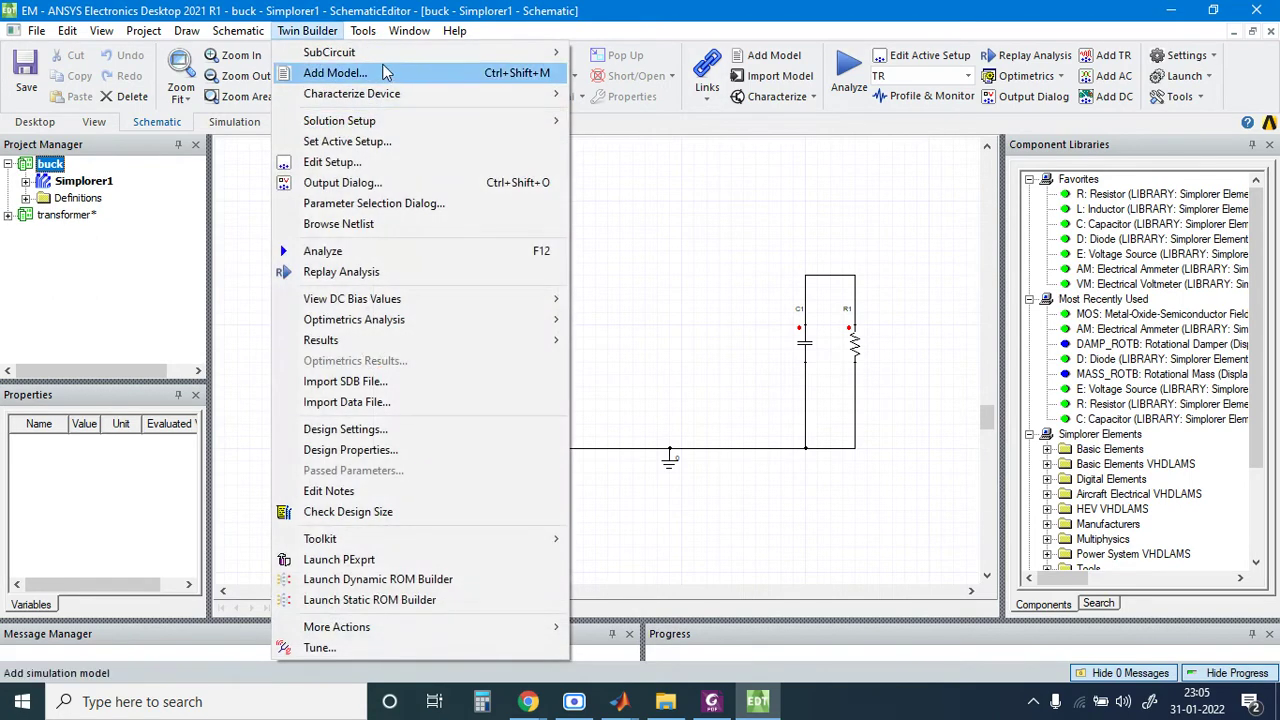
pyautogui.moveTo(734, 92)
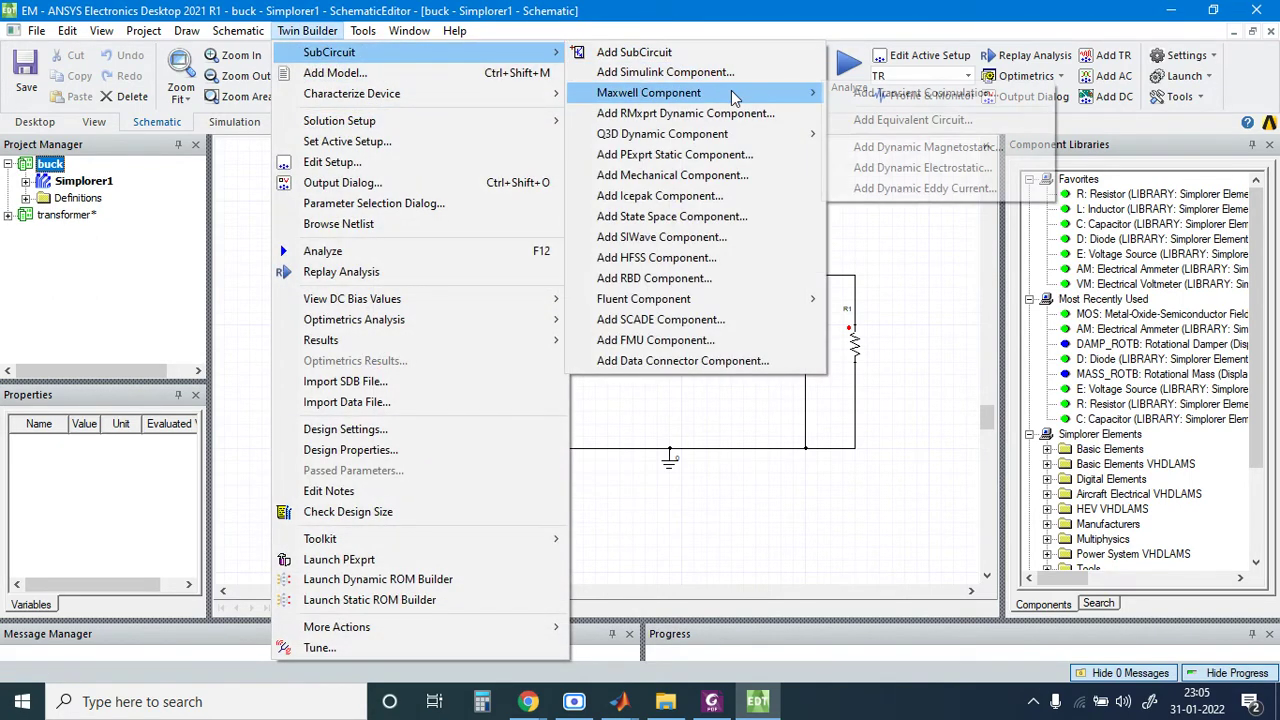
pyautogui.click(925, 93)
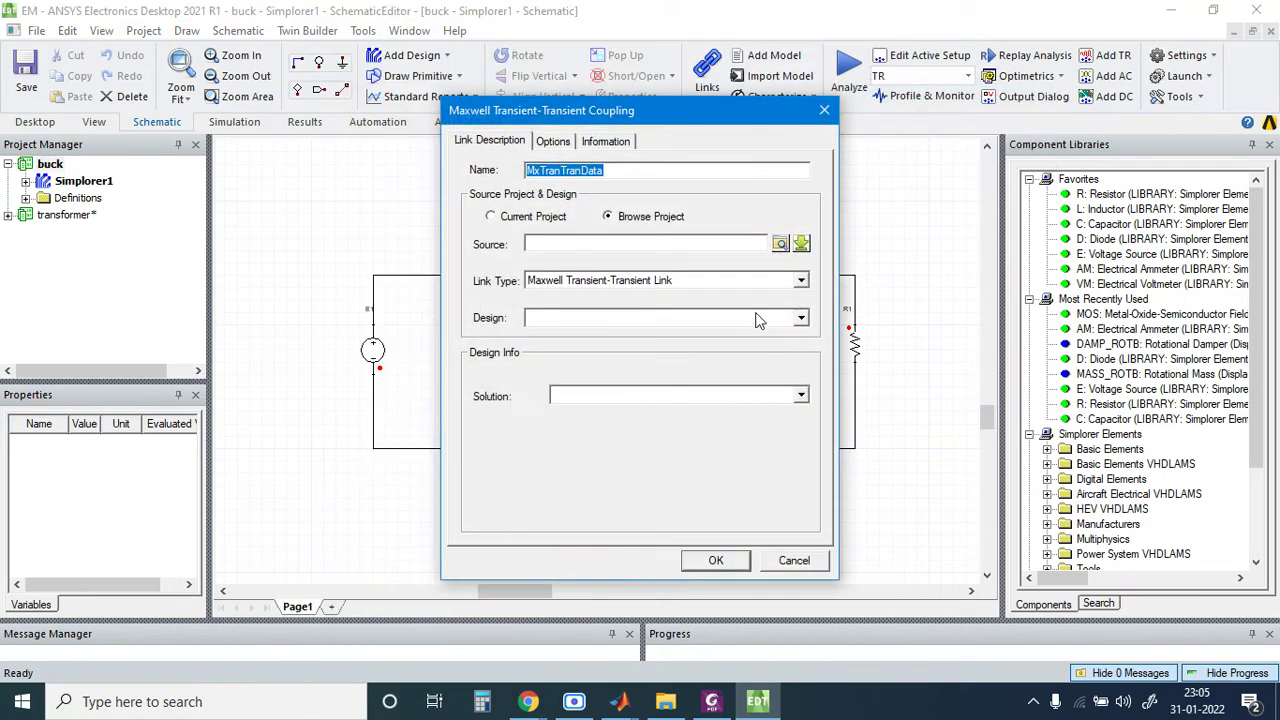
pyautogui.click(780, 244)
pyautogui.click(646, 300)
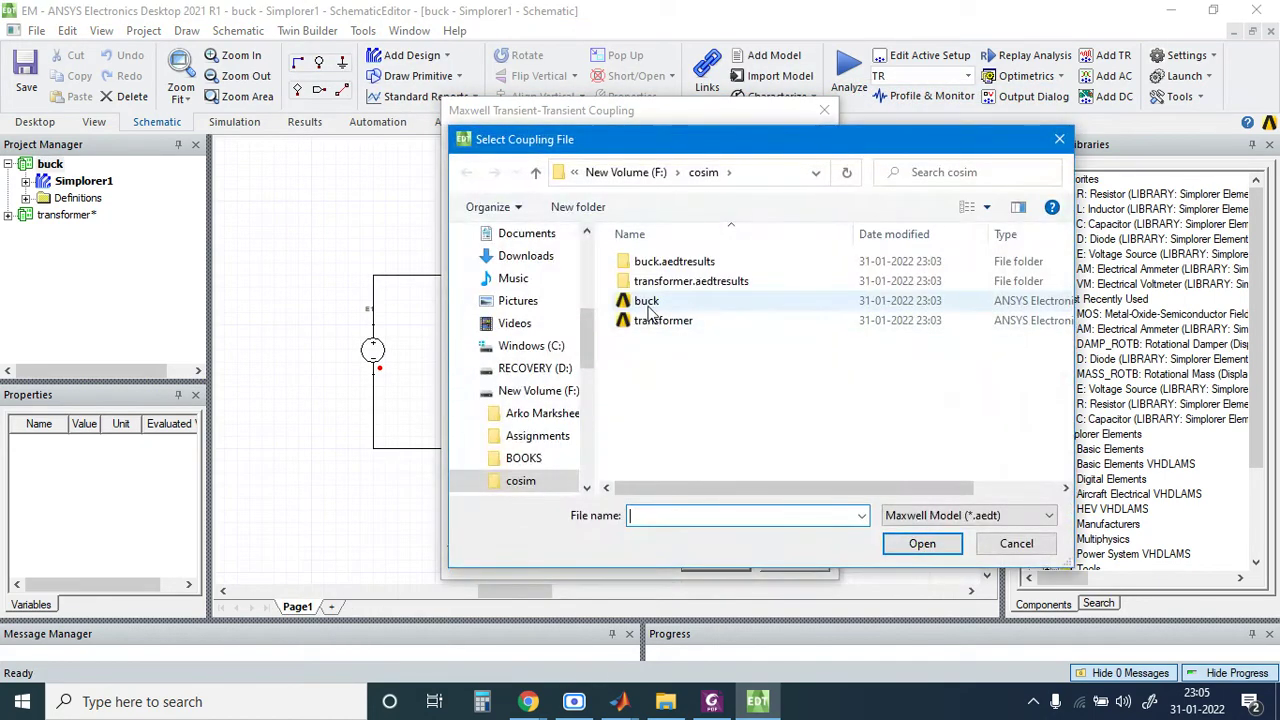
pyautogui.click(662, 320)
pyautogui.press('Return')
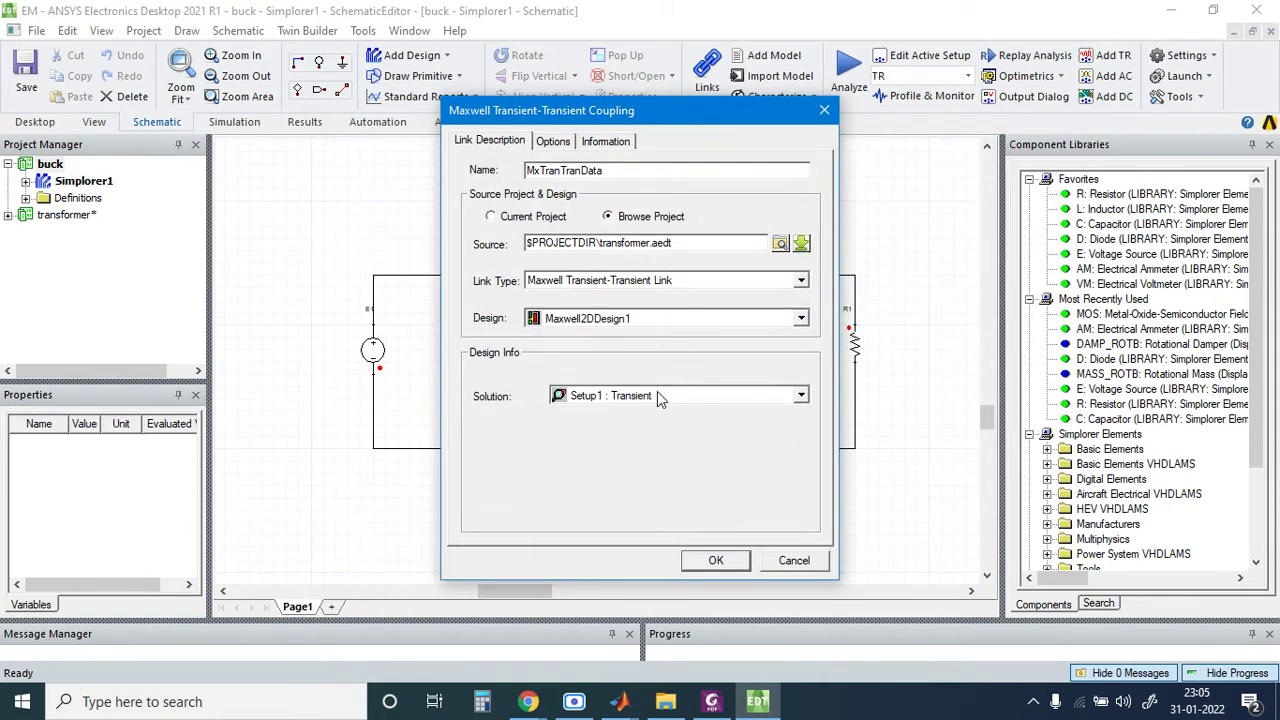
pyautogui.click(712, 563)
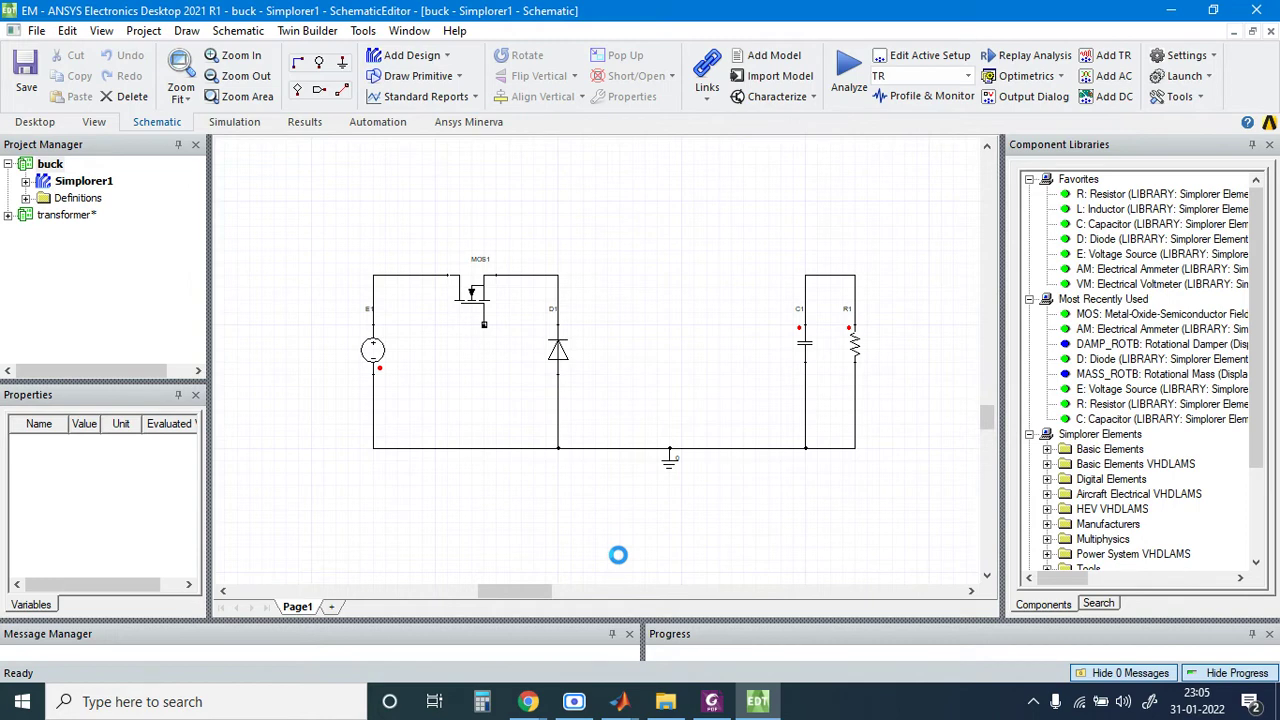
# Step: Switch to the Simulink start page, create a blank model and maximize its window
pyautogui.click(617, 703)
pyautogui.click(704, 606)
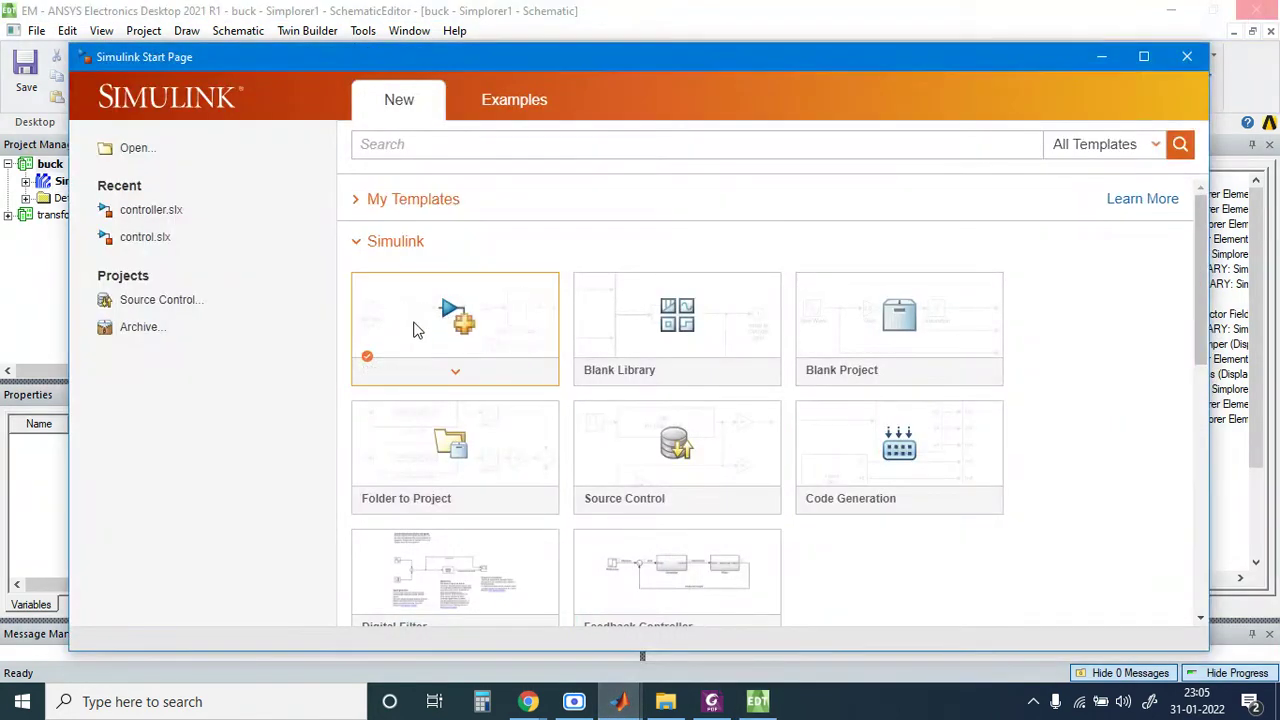
pyautogui.click(484, 337)
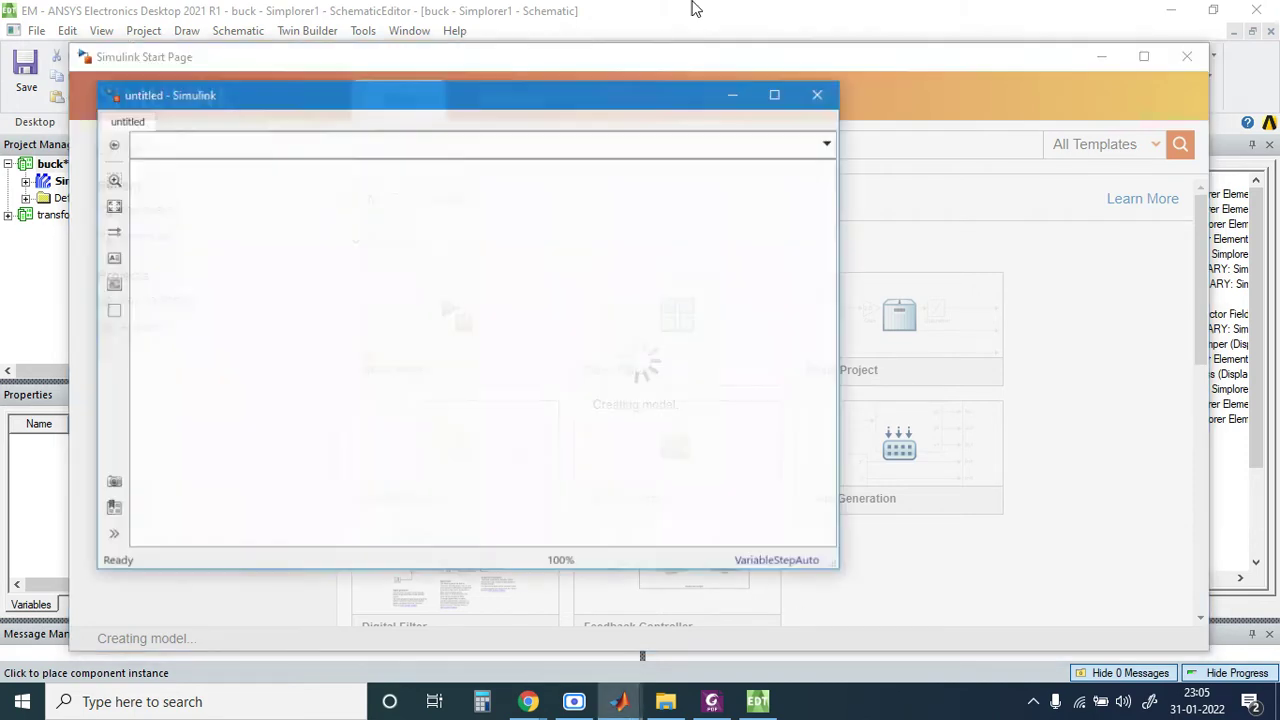
pyautogui.click(777, 93)
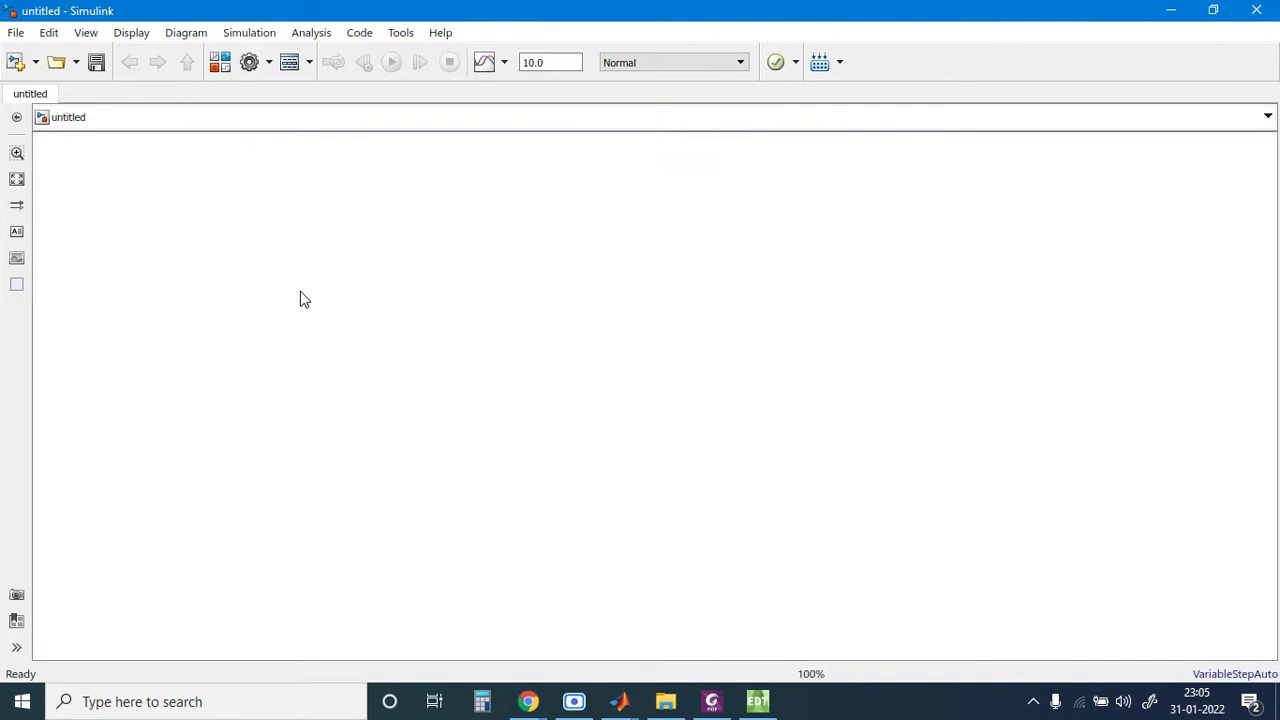
# Step: Start saving the blank Simulink model and browse to the cosim folder on drive F: as its location
pyautogui.hotkey('ctrl', 's')
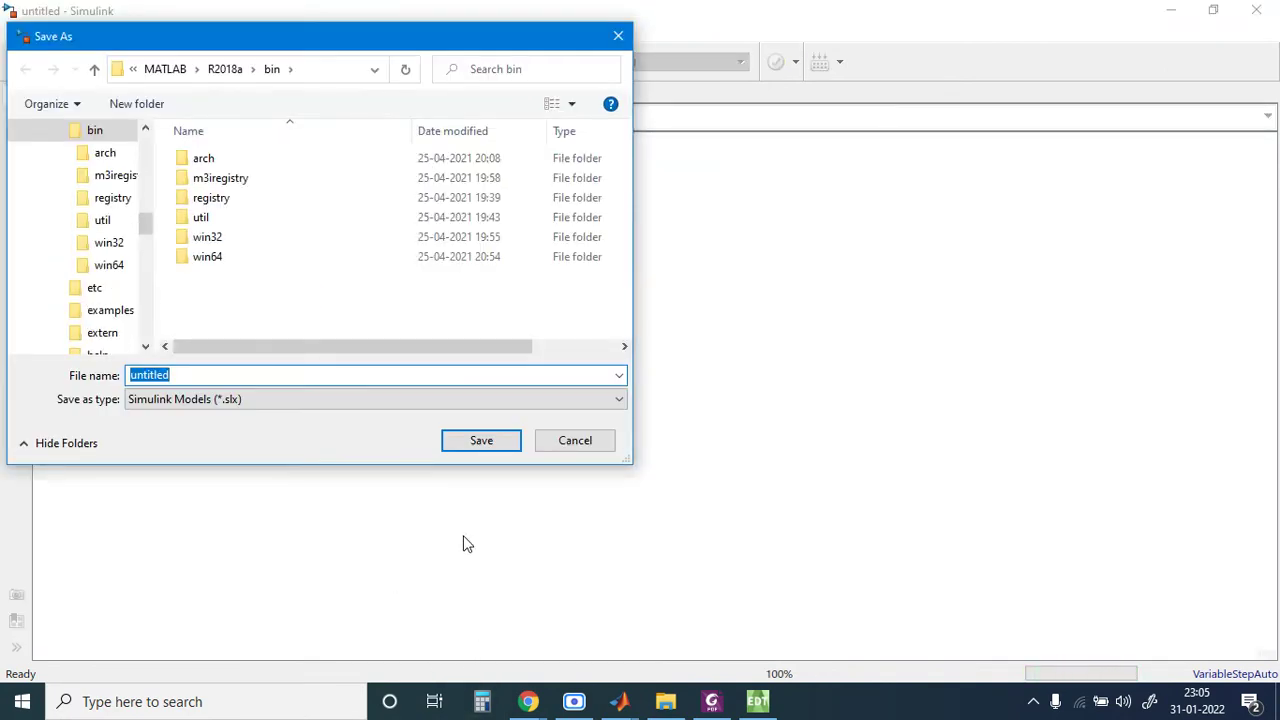
pyautogui.click(95, 69)
pyautogui.click(95, 69)
pyautogui.click(95, 69)
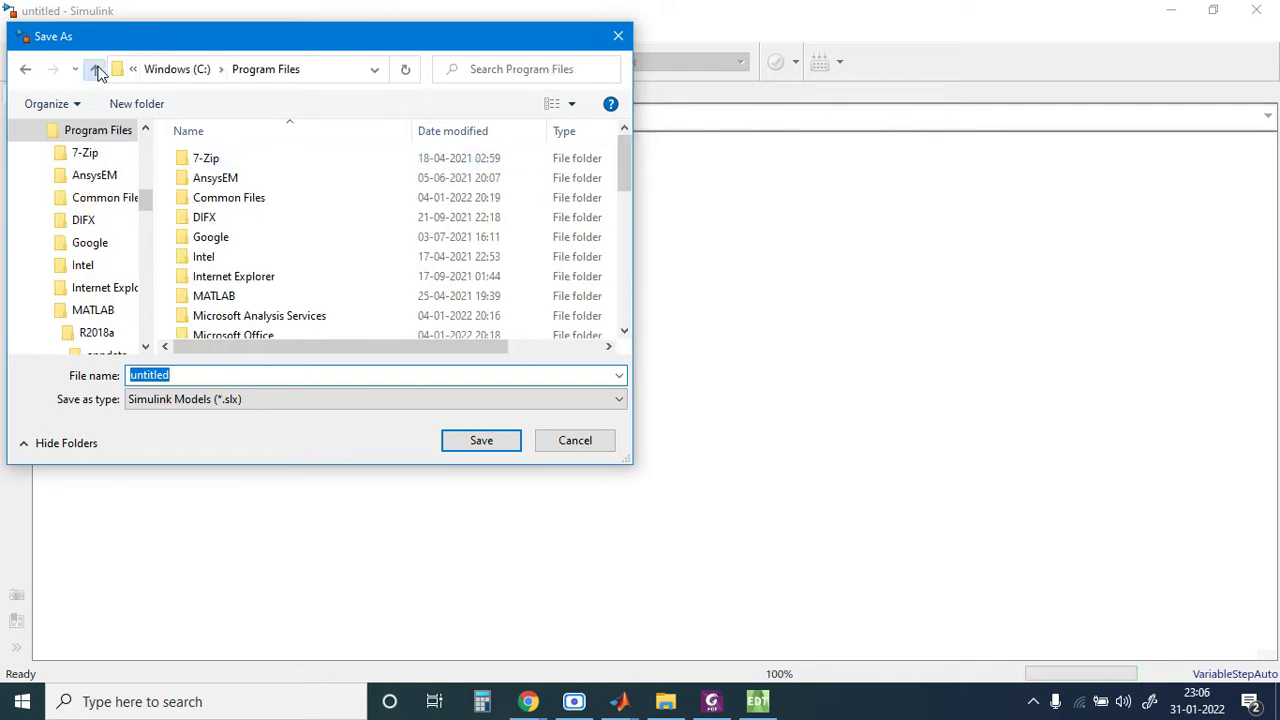
pyautogui.click(95, 69)
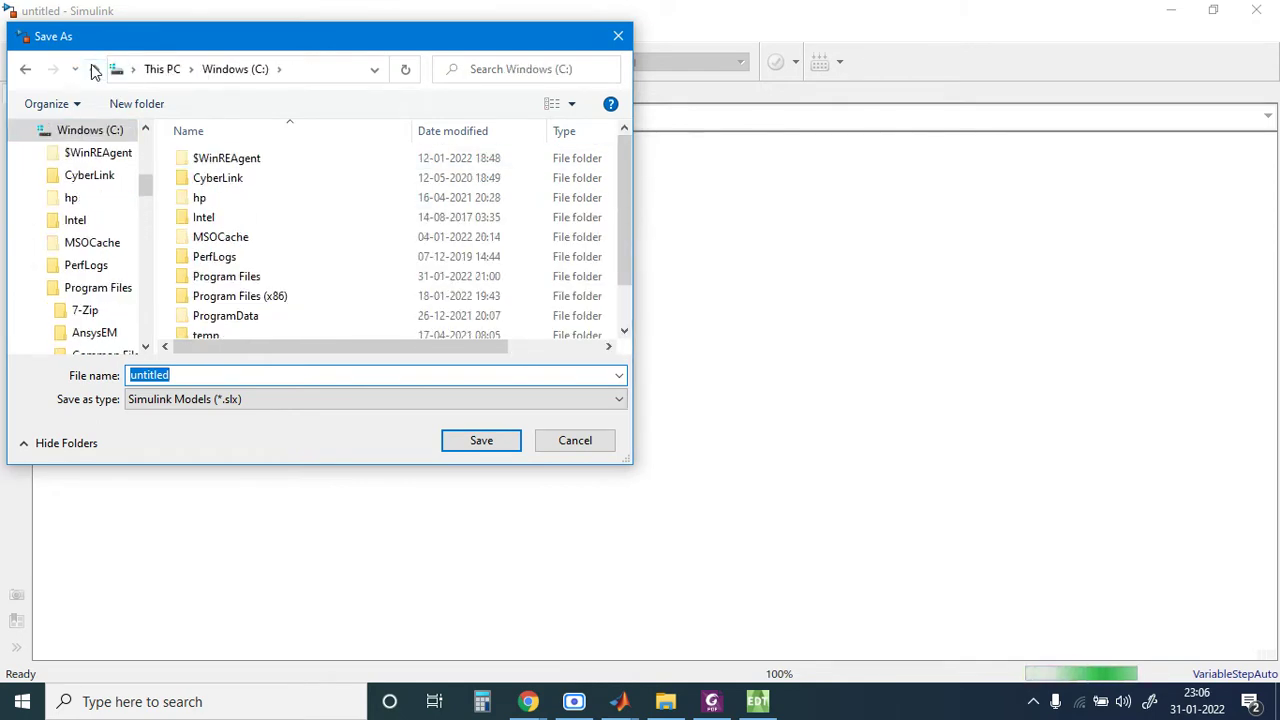
pyautogui.click(95, 69)
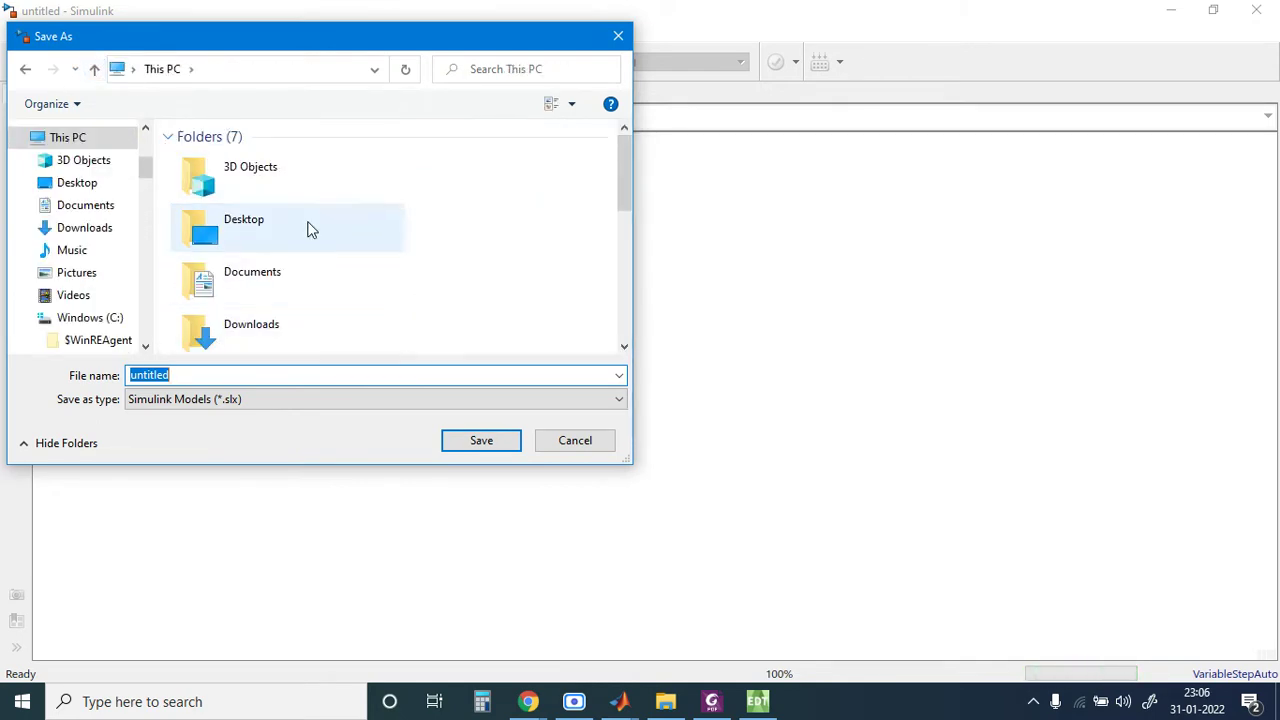
pyautogui.click(309, 229)
pyautogui.scroll(-5, 309, 229)
pyautogui.doubleClick(281, 333)
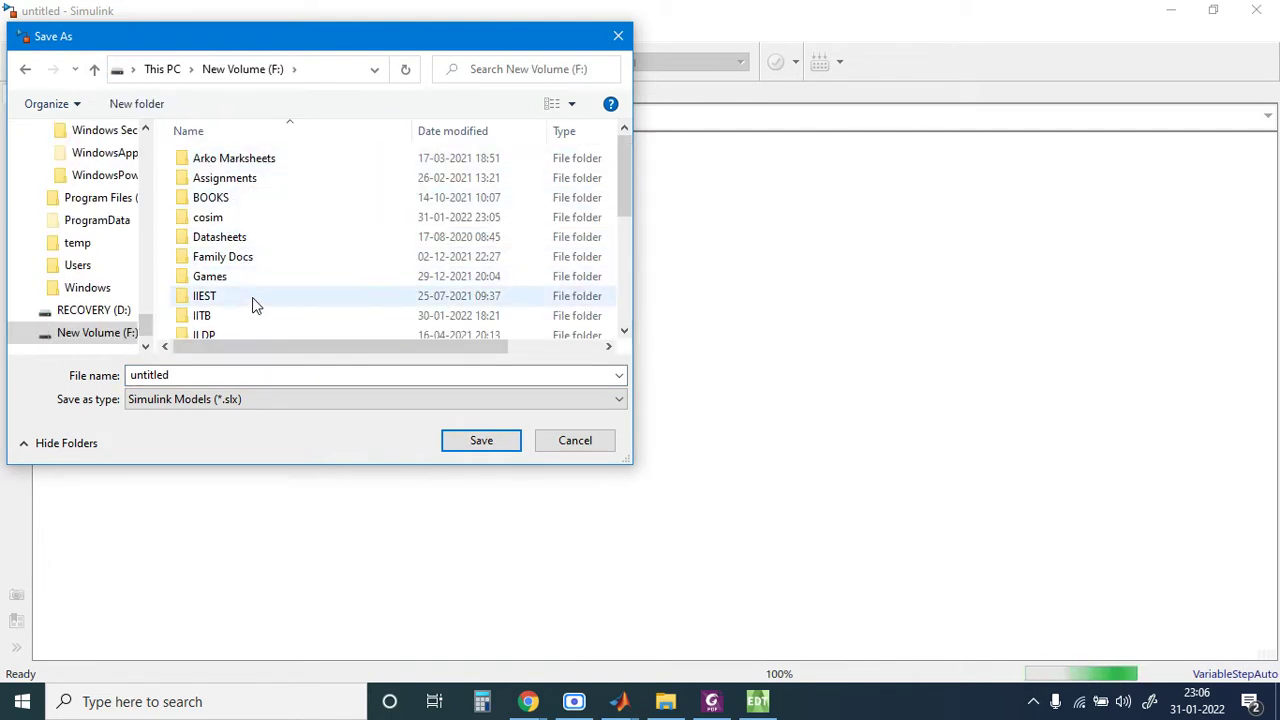
pyautogui.click(252, 297)
pyautogui.scroll(-4, 252, 297)
pyautogui.scroll(4, 252, 303)
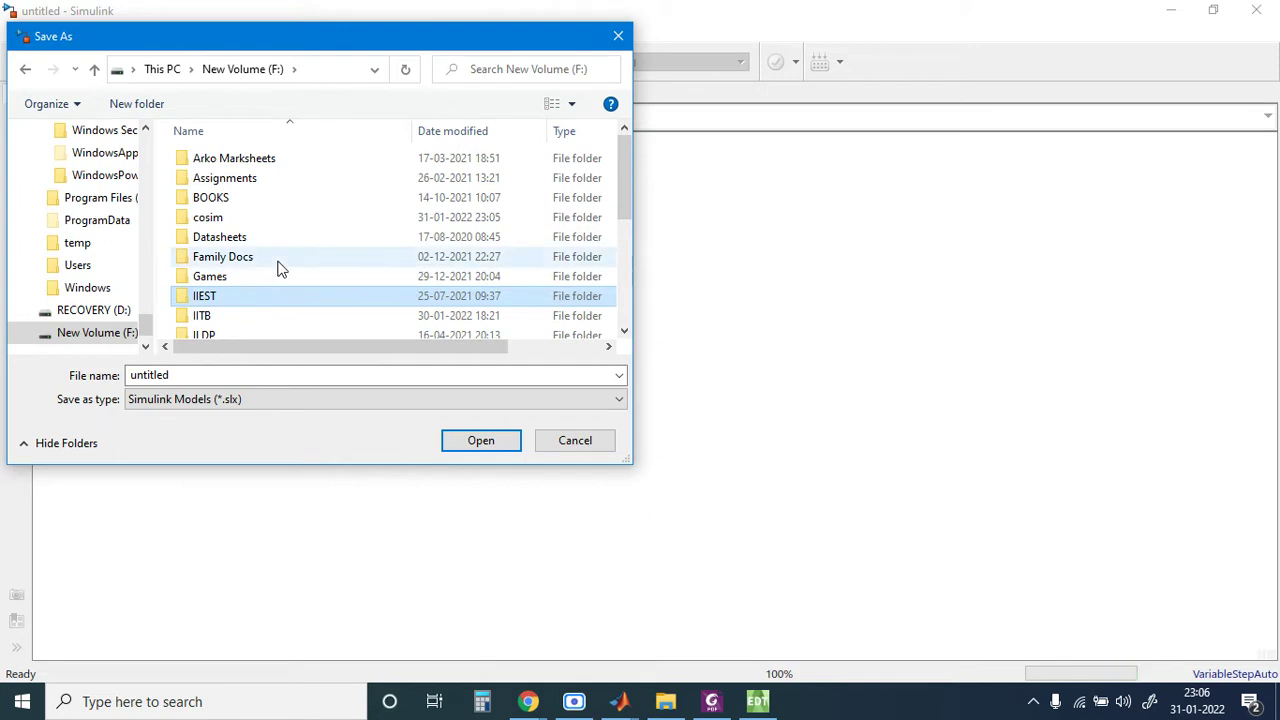
pyautogui.click(240, 236)
pyautogui.doubleClick(228, 221)
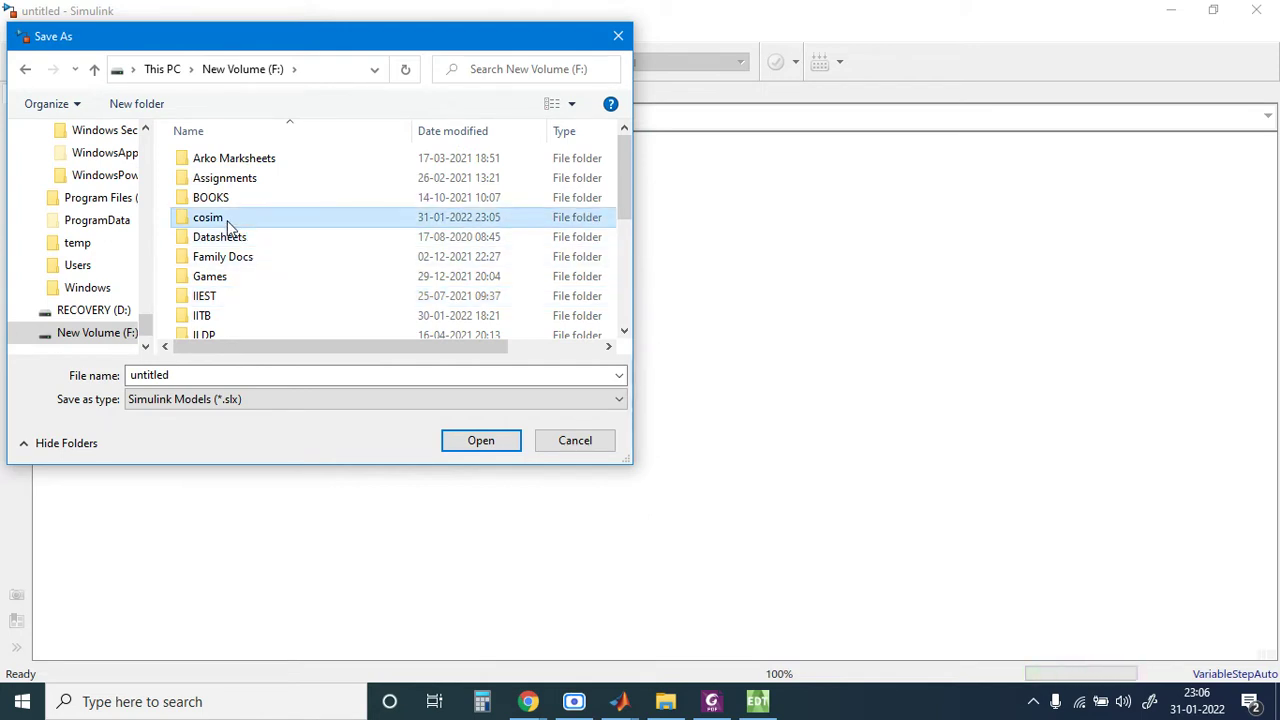
# Step: Name the Simulink model controller and save it in the cosim folder as an .slx file
pyautogui.doubleClick(193, 375)
pyautogui.write('contro')
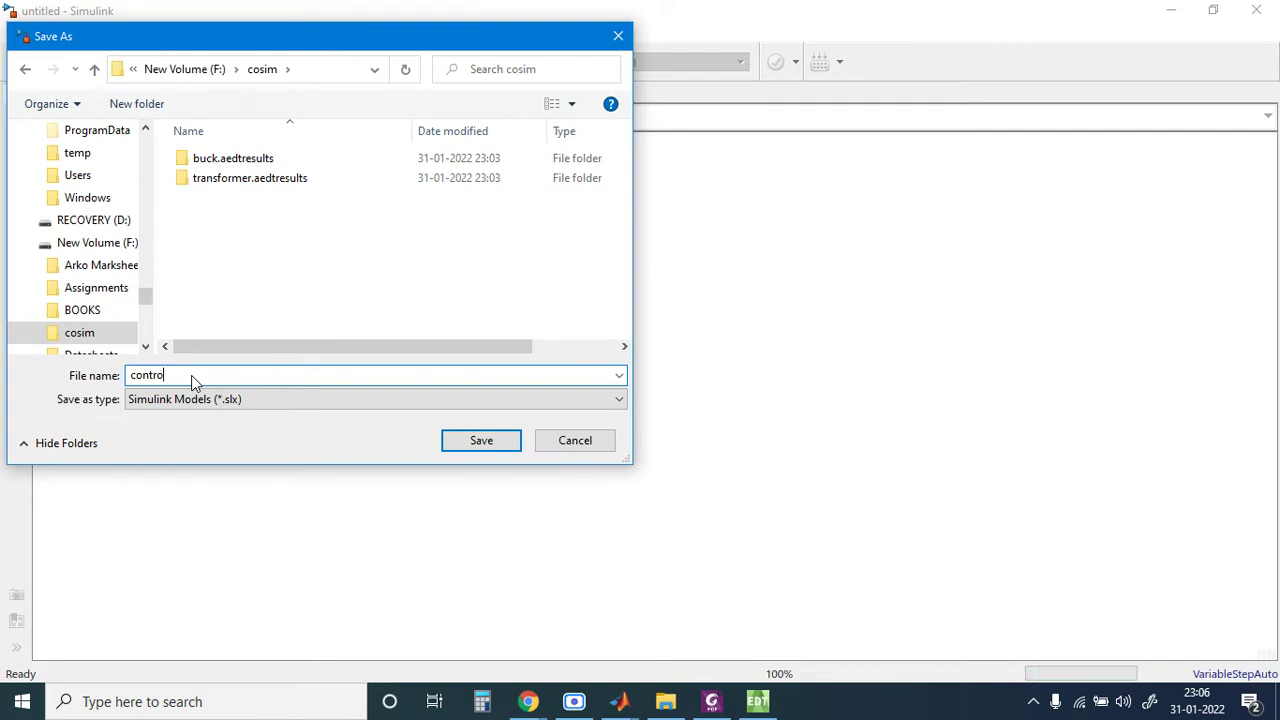
pyautogui.write('olle')
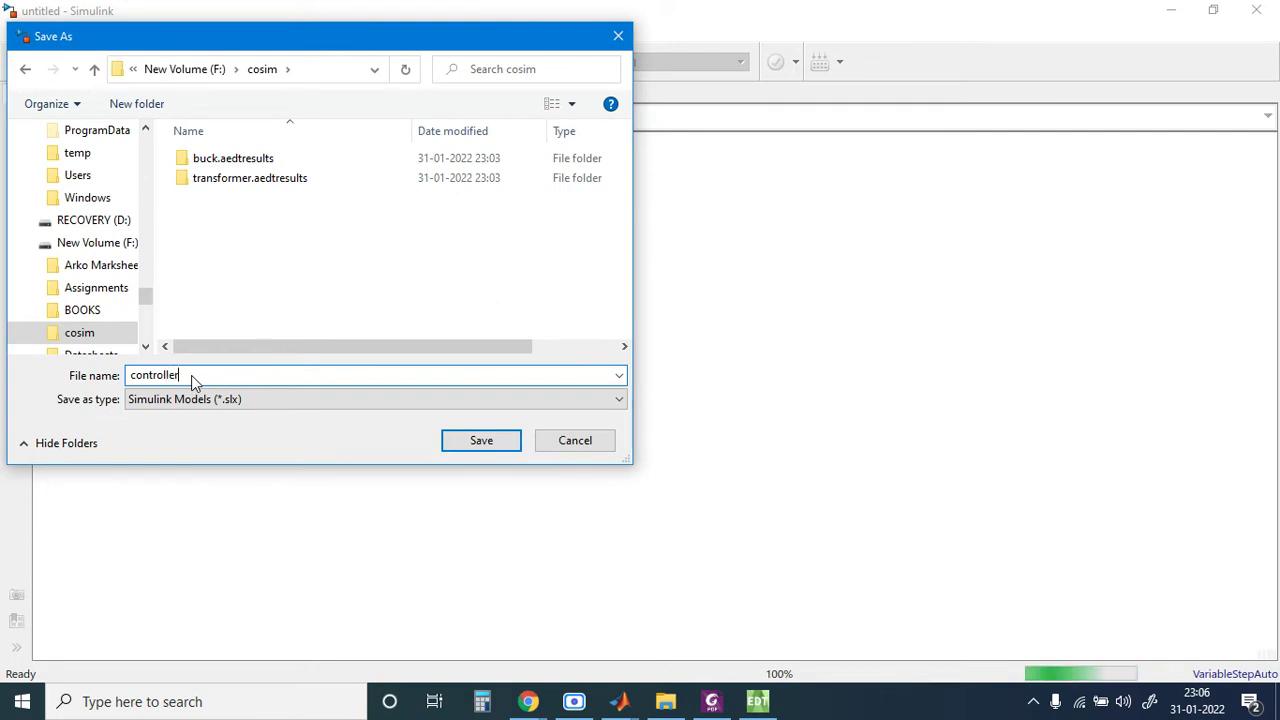
pyautogui.write('r')
pyautogui.press('Return')
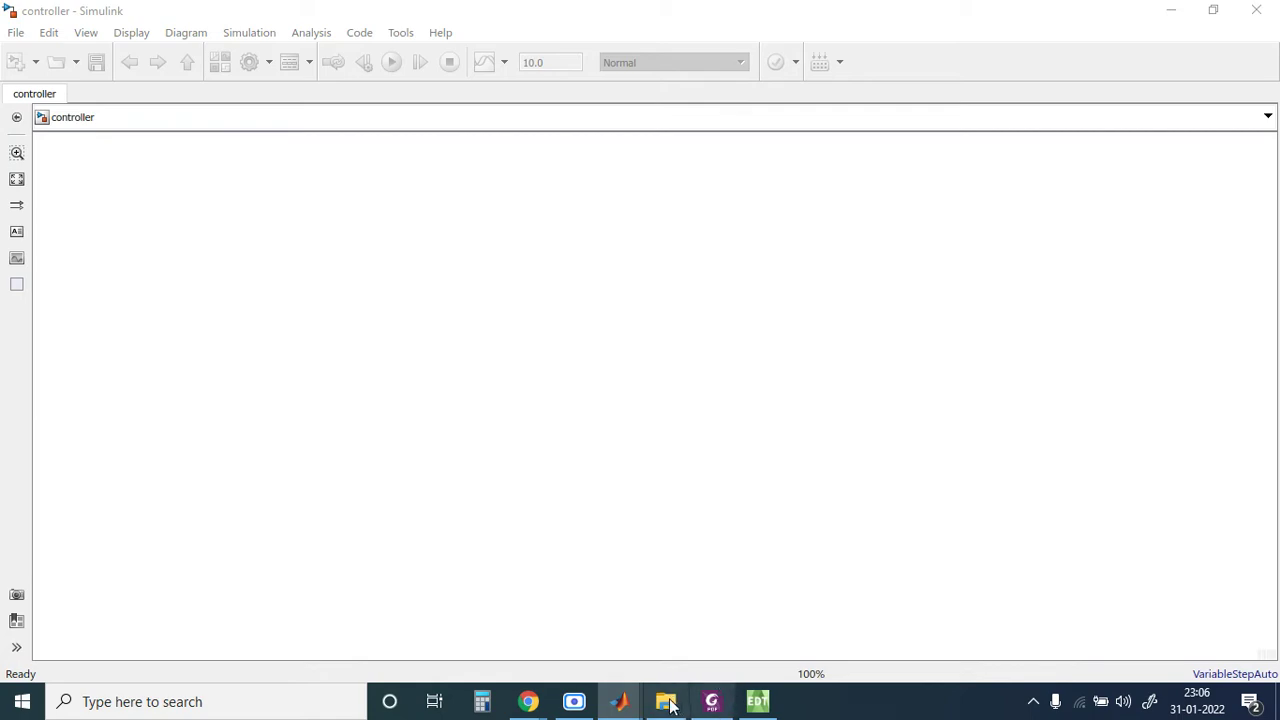
# Step: Switch to ANSYS Electronics Desktop and place one Maxwell cosimulation component between diode D1 and capacitor C1 in the buck schematic
pyautogui.click(757, 701)
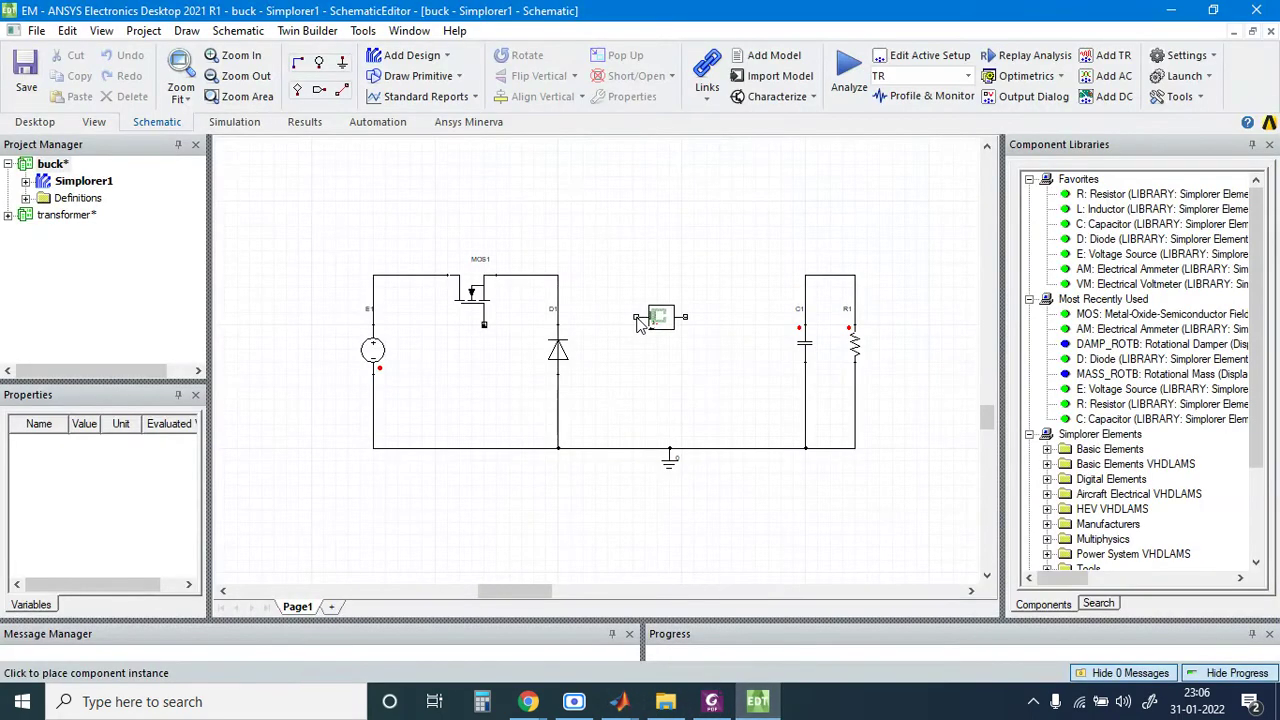
pyautogui.click(643, 284)
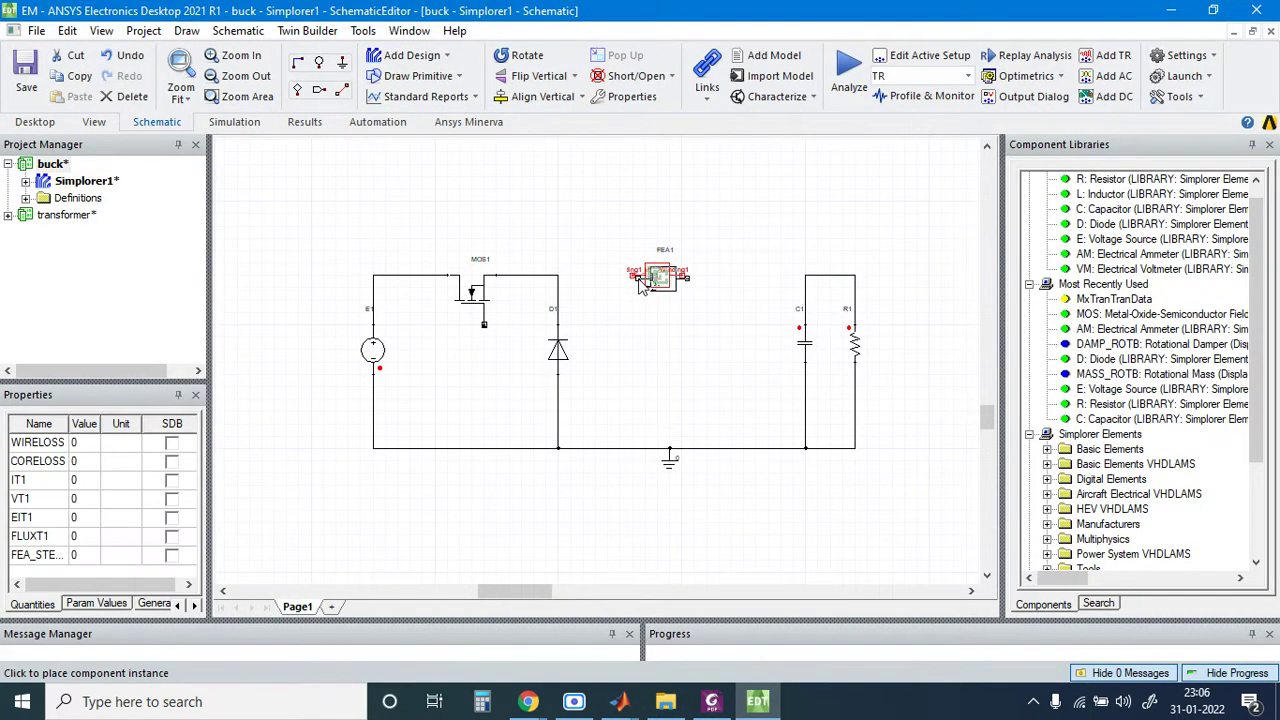
pyautogui.press('Escape')
pyautogui.click(652, 295)
pyautogui.scroll(1, 652, 298)
pyautogui.scroll(3, 652, 298)
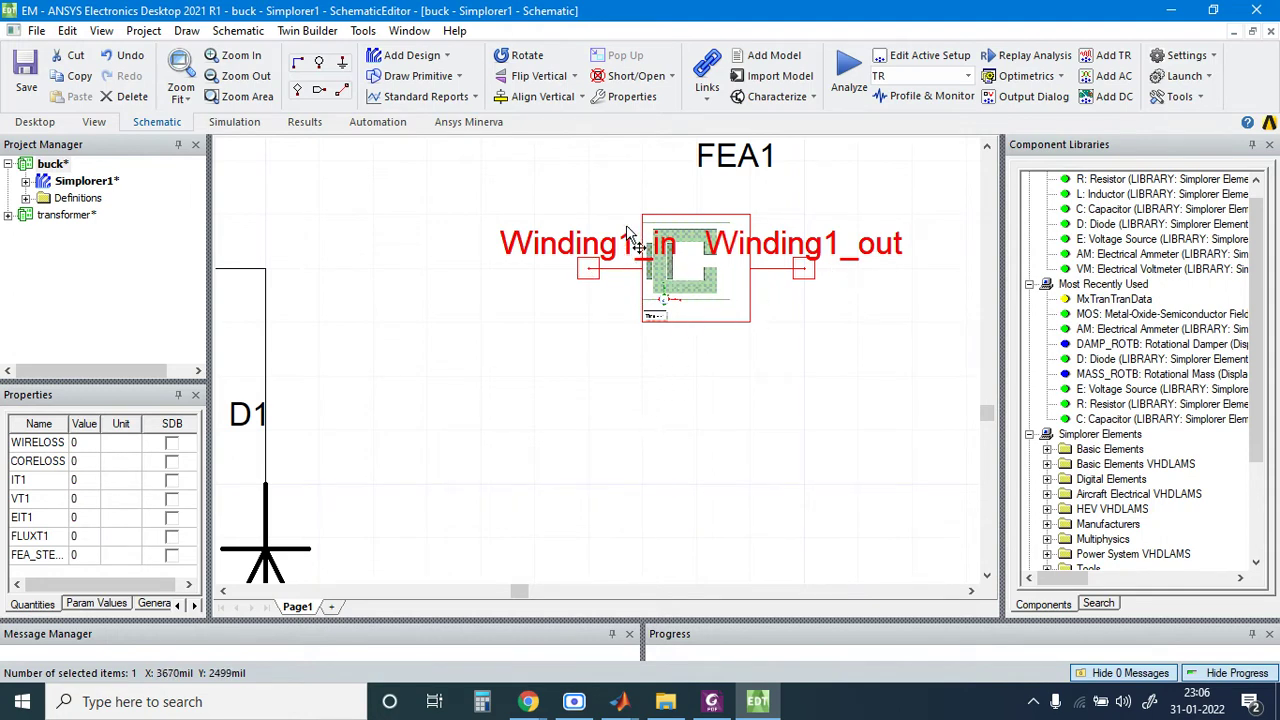
pyautogui.scroll(-1, 624, 413)
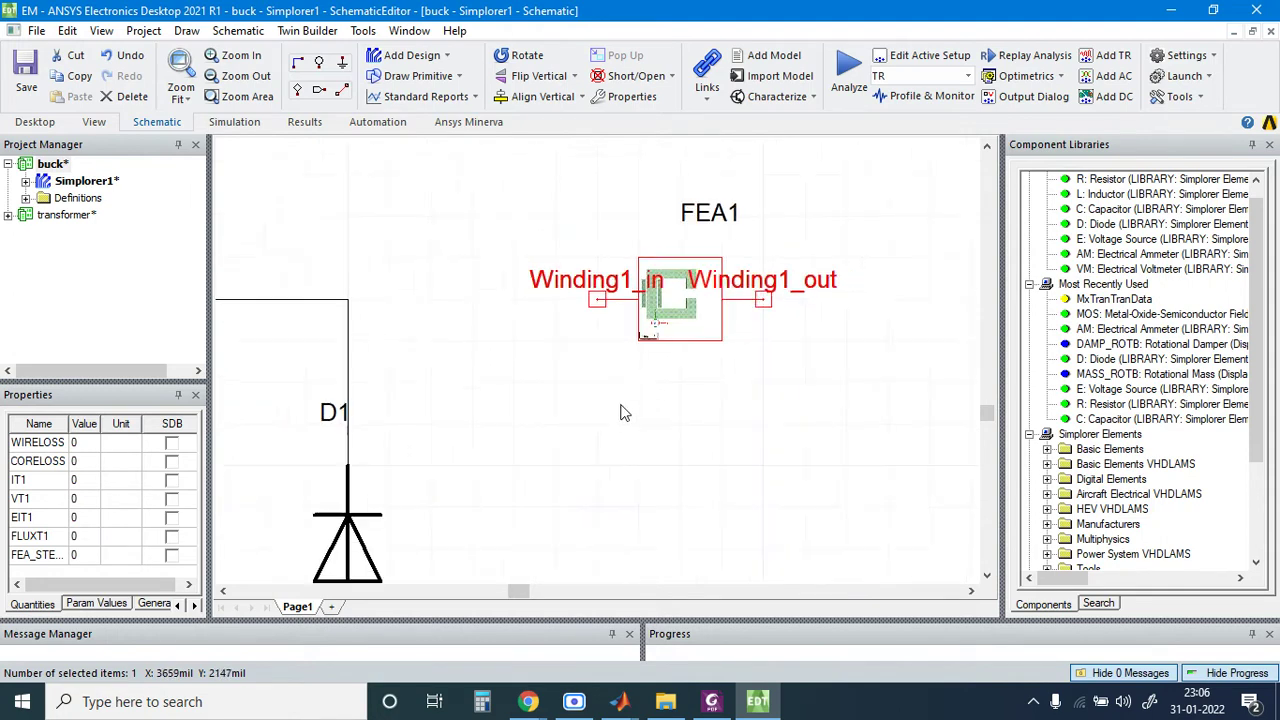
# Step: Wire the Winding1_in pin of FEA1 to the node joining MOS1 and diode D1
pyautogui.click(601, 300)
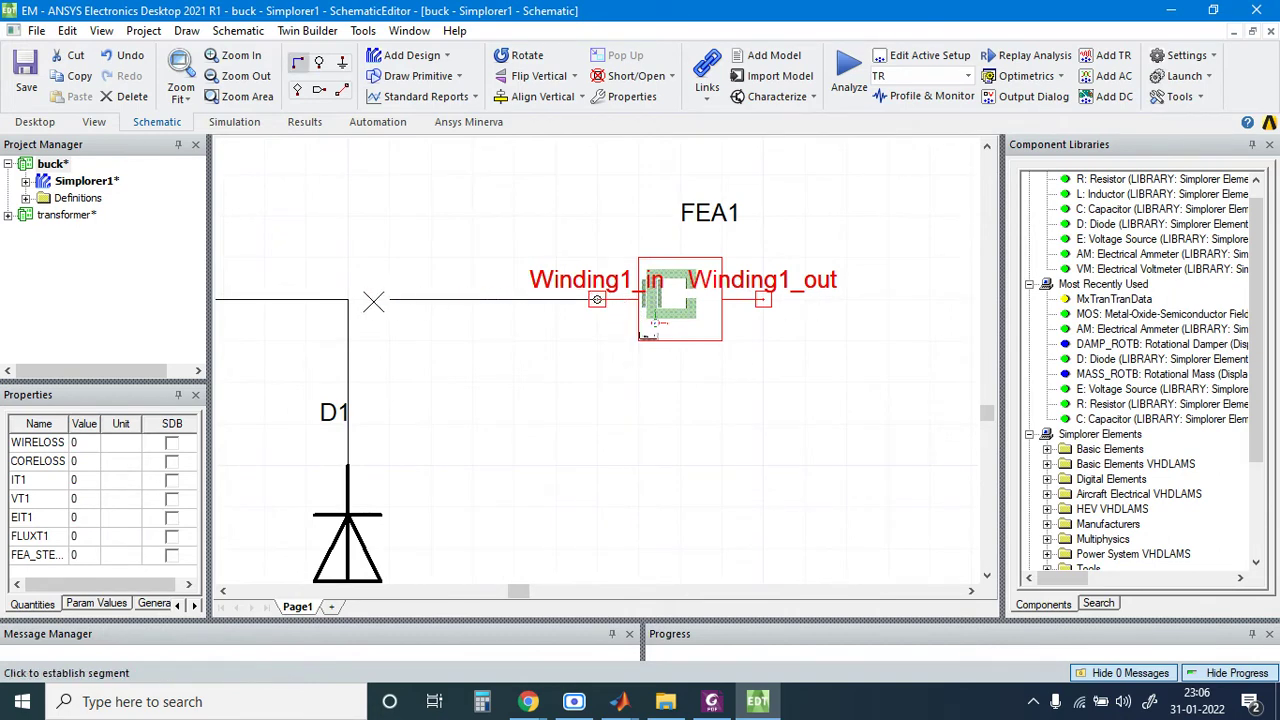
pyautogui.click(348, 300)
pyautogui.scroll(-3, 310, 245)
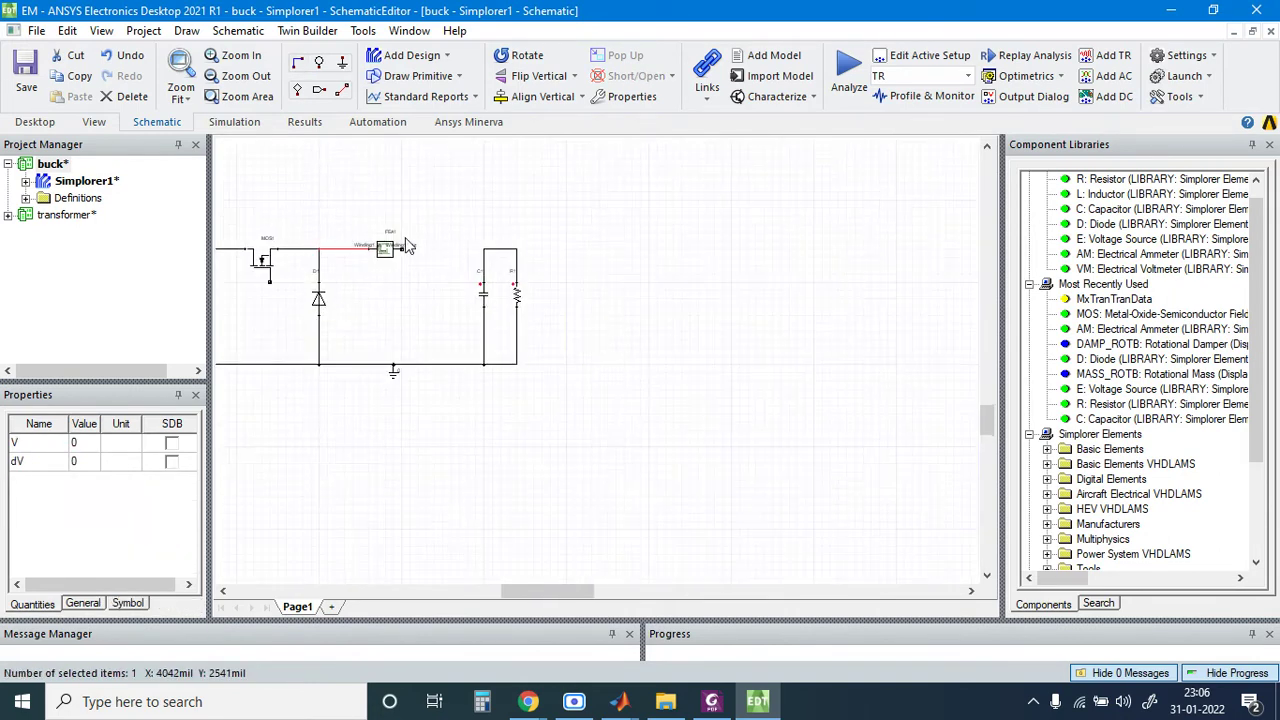
# Step: Try a direct wire from FEA1's Winding1_out pin to the top node of C1 and delete that wire
pyautogui.scroll(3, 405, 245)
pyautogui.click(402, 262)
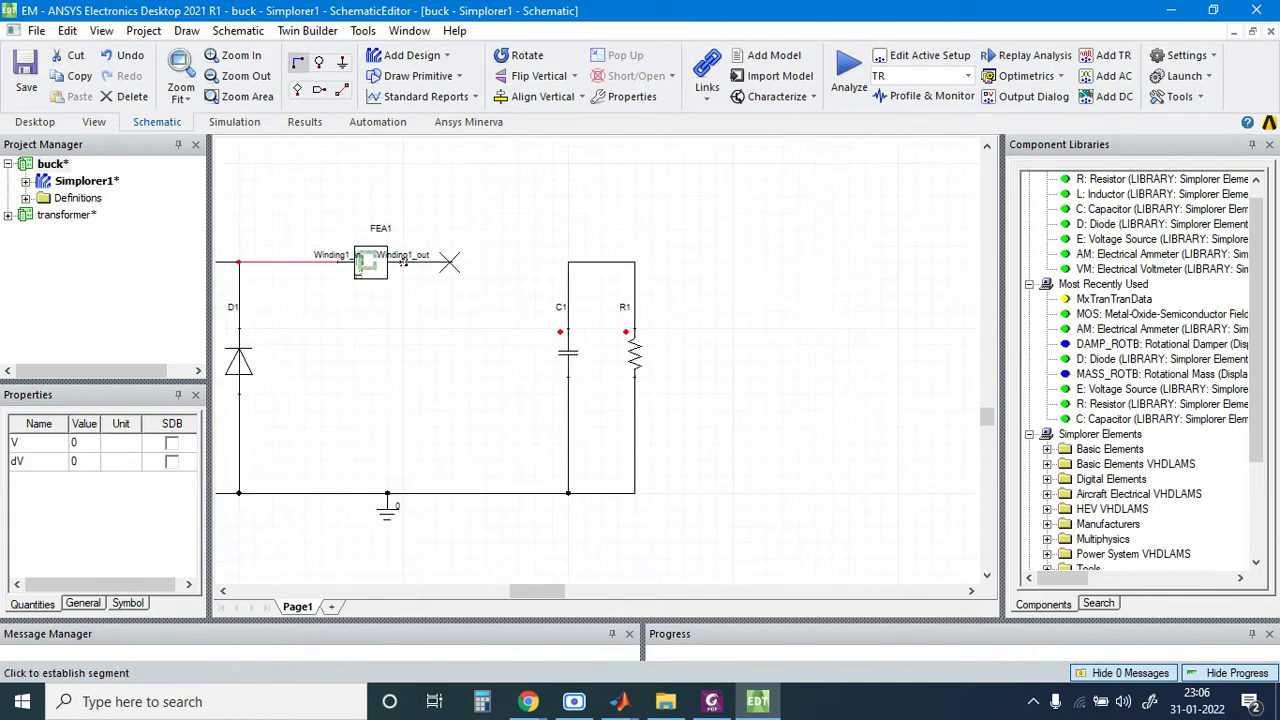
pyautogui.click(566, 264)
pyautogui.scroll(-2, 848, 315)
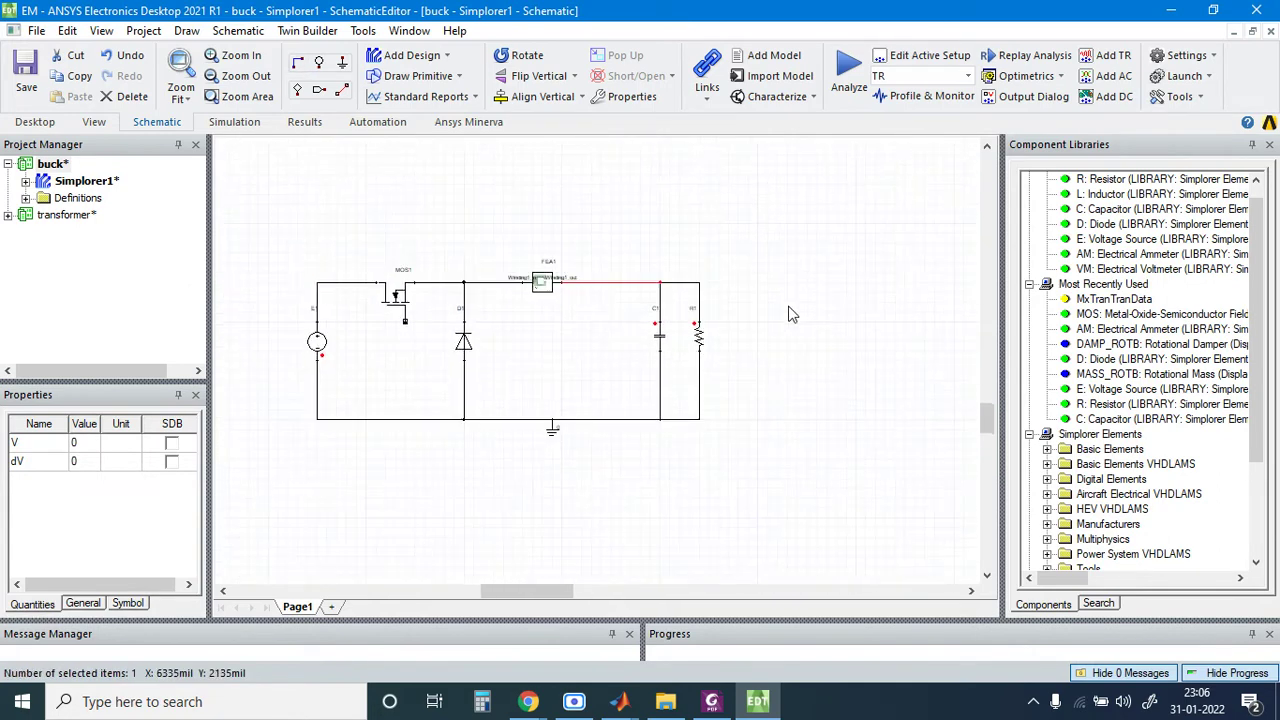
pyautogui.scroll(1, 358, 463)
pyautogui.scroll(1, 358, 455)
pyautogui.scroll(-2, 404, 418)
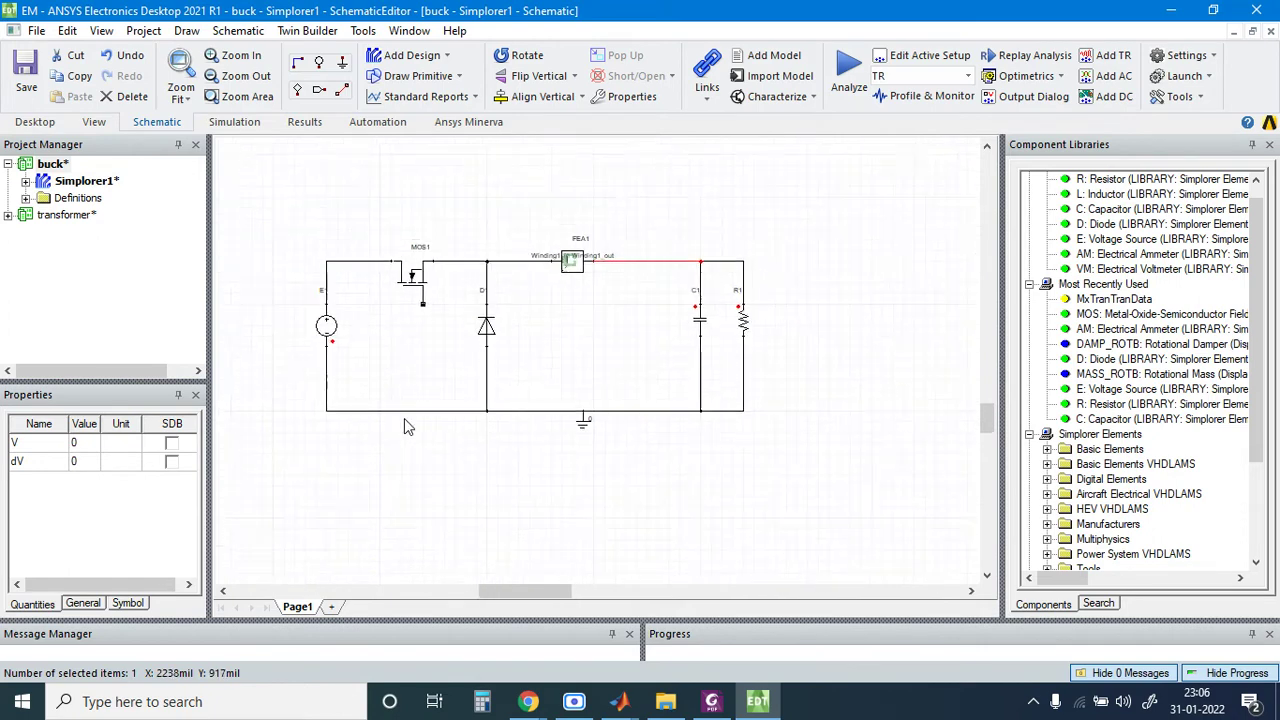
pyautogui.scroll(2, 597, 313)
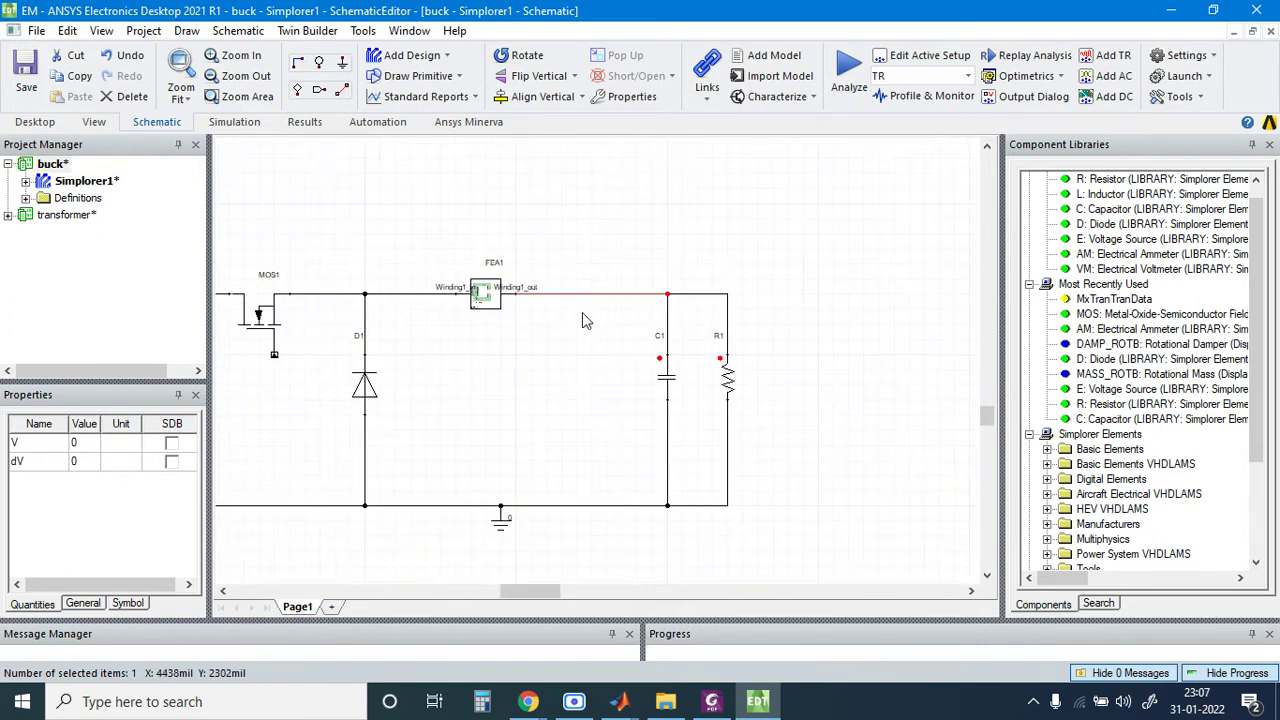
pyautogui.scroll(-1, 811, 330)
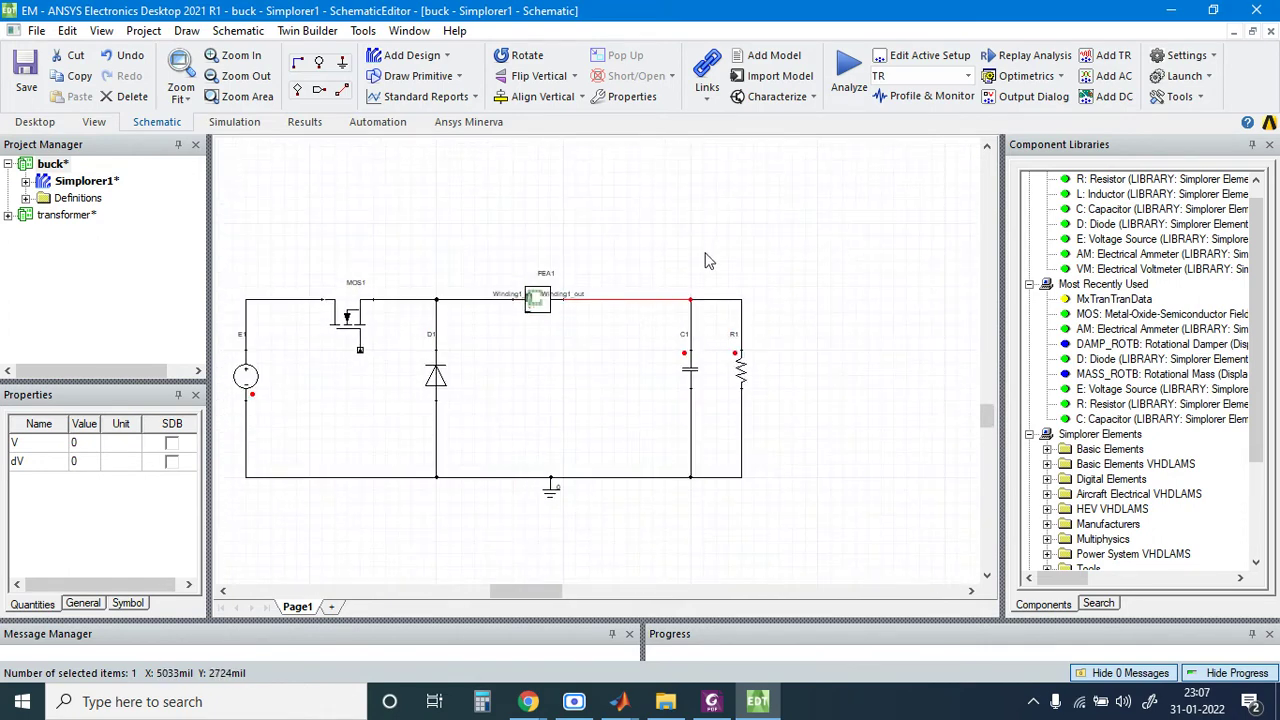
pyautogui.press('Delete')
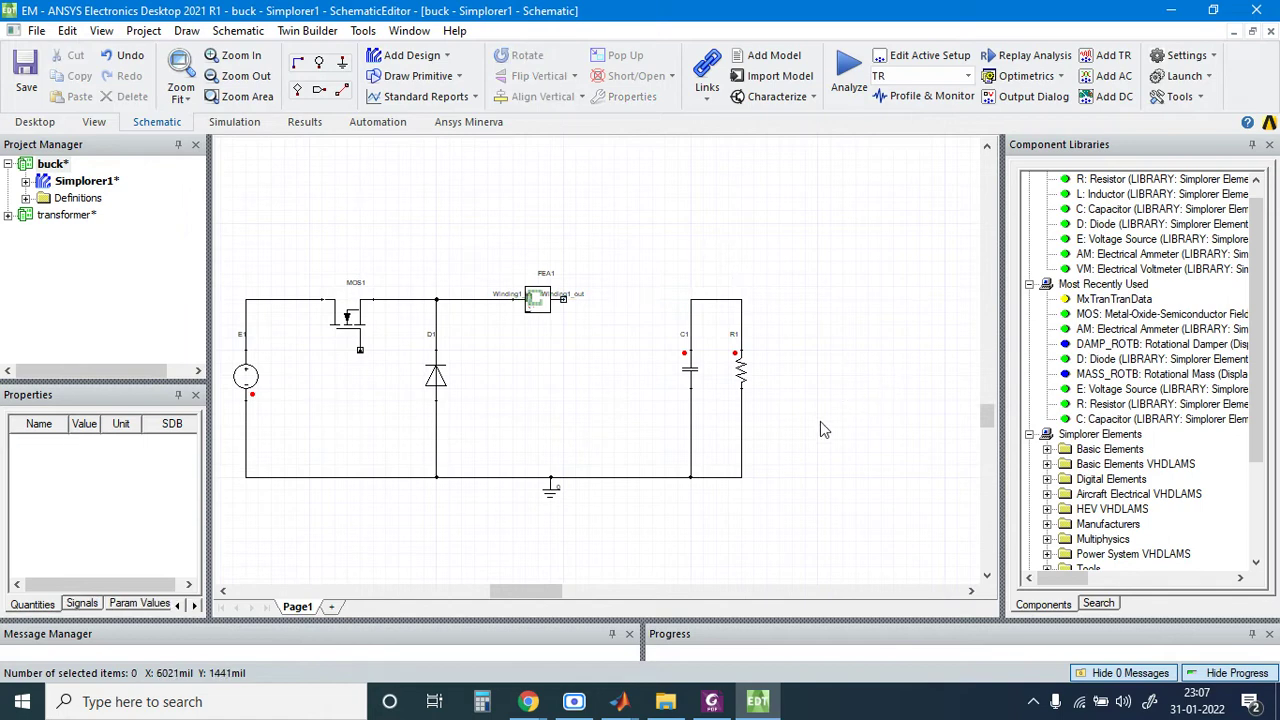
# Step: Place one Electrical Ammeter between FEA1 and C1 and shift it slightly towards FEA1
pyautogui.click(1138, 258)
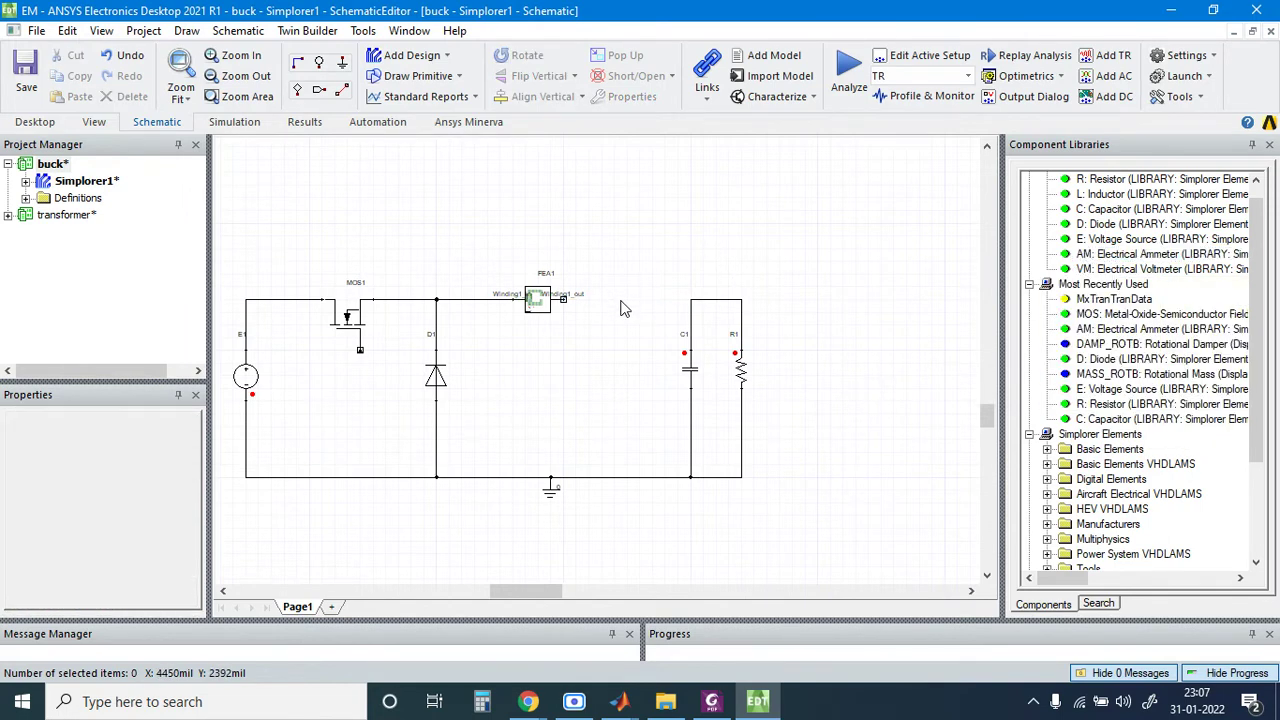
pyautogui.click(1118, 258)
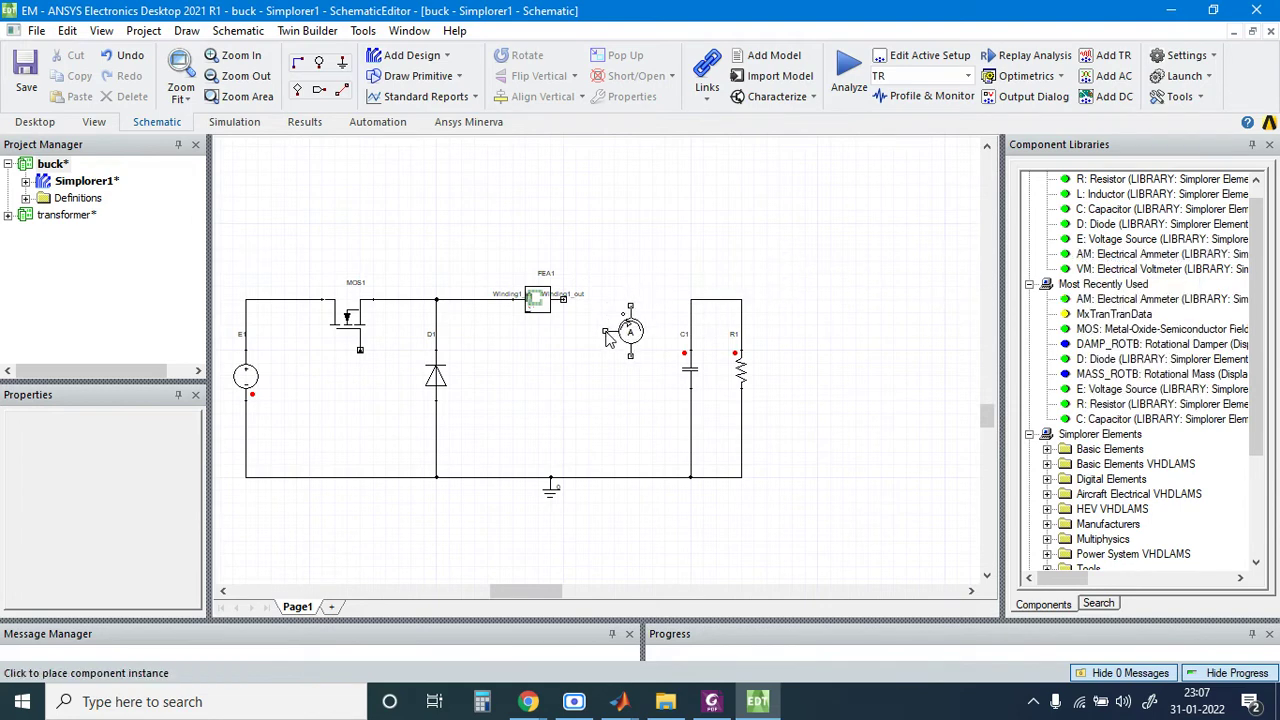
pyautogui.click(606, 340)
pyautogui.scroll(2, 594, 385)
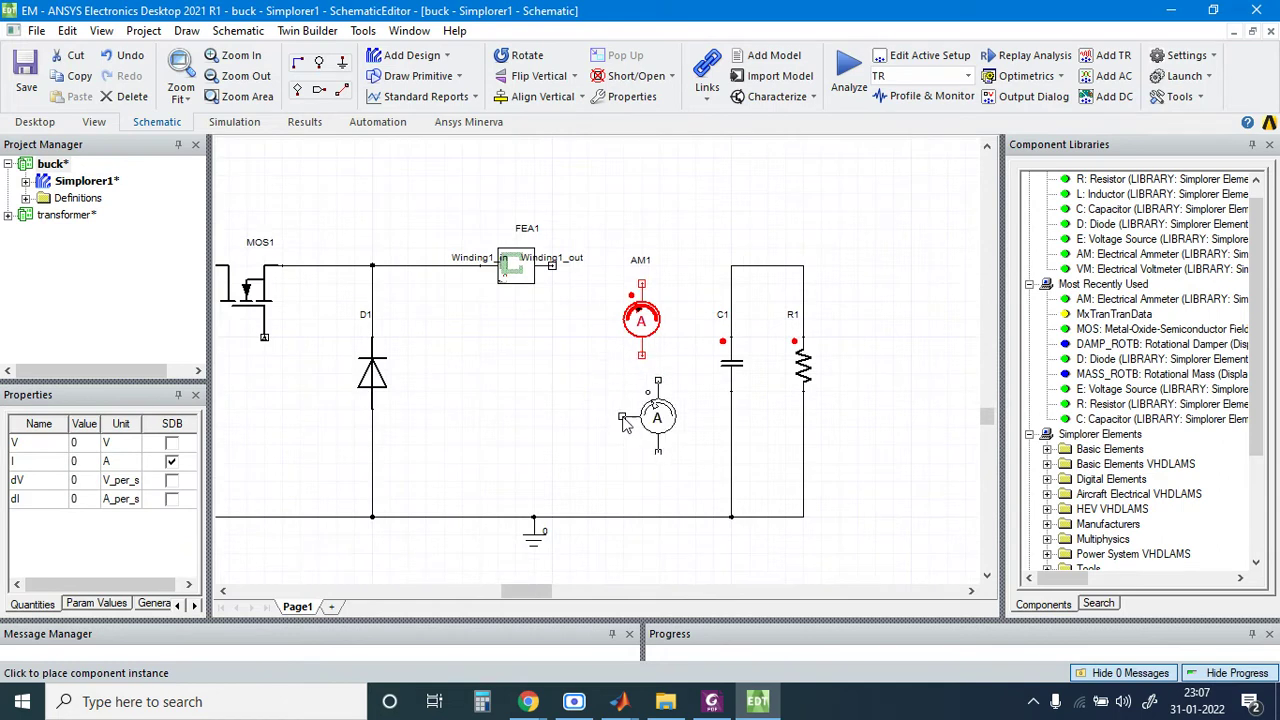
pyautogui.press('Escape')
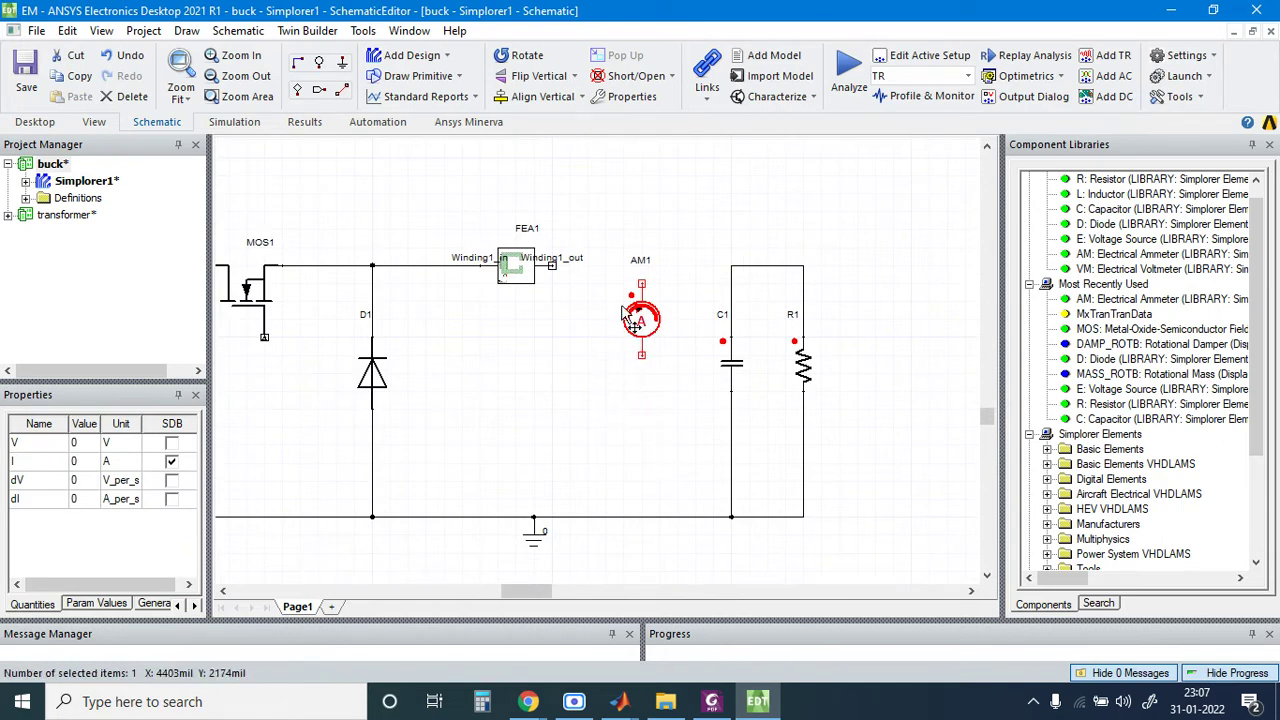
pyautogui.moveTo(662, 323); pyautogui.dragTo(647, 325)
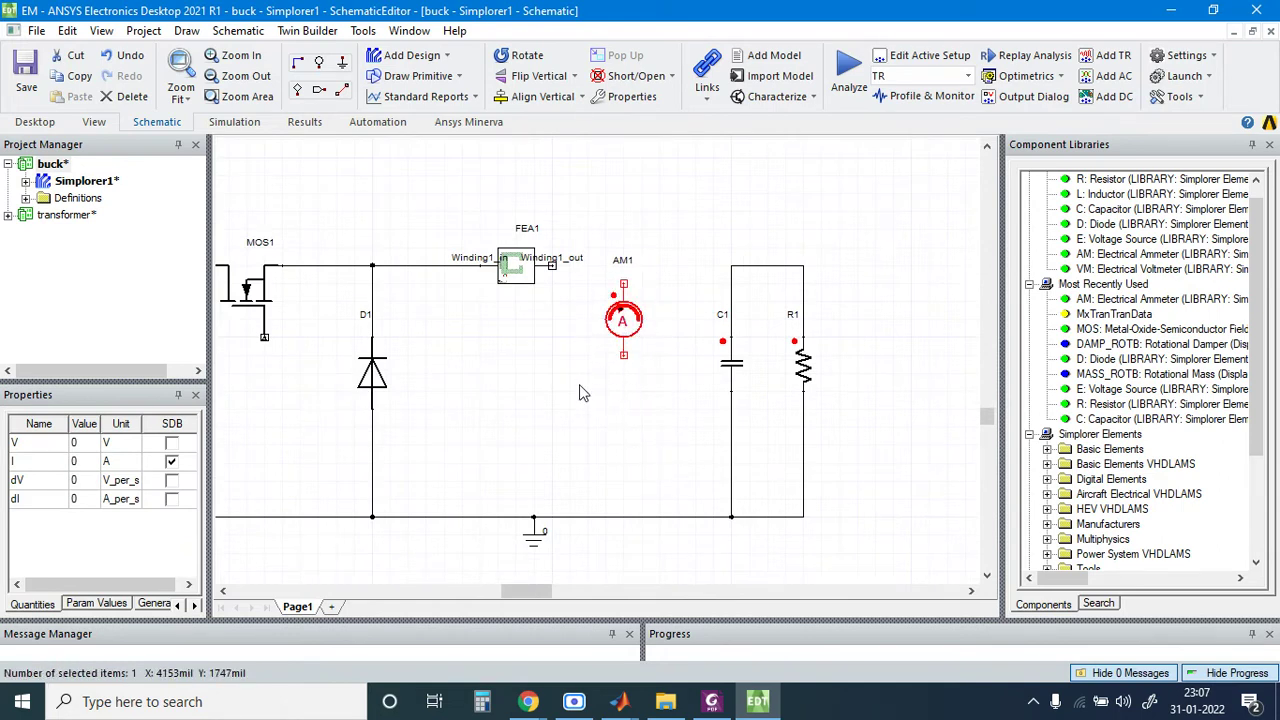
# Step: Wire the ammeter in series between FEA1's Winding1_out pin and the top node of C1
pyautogui.click(551, 264)
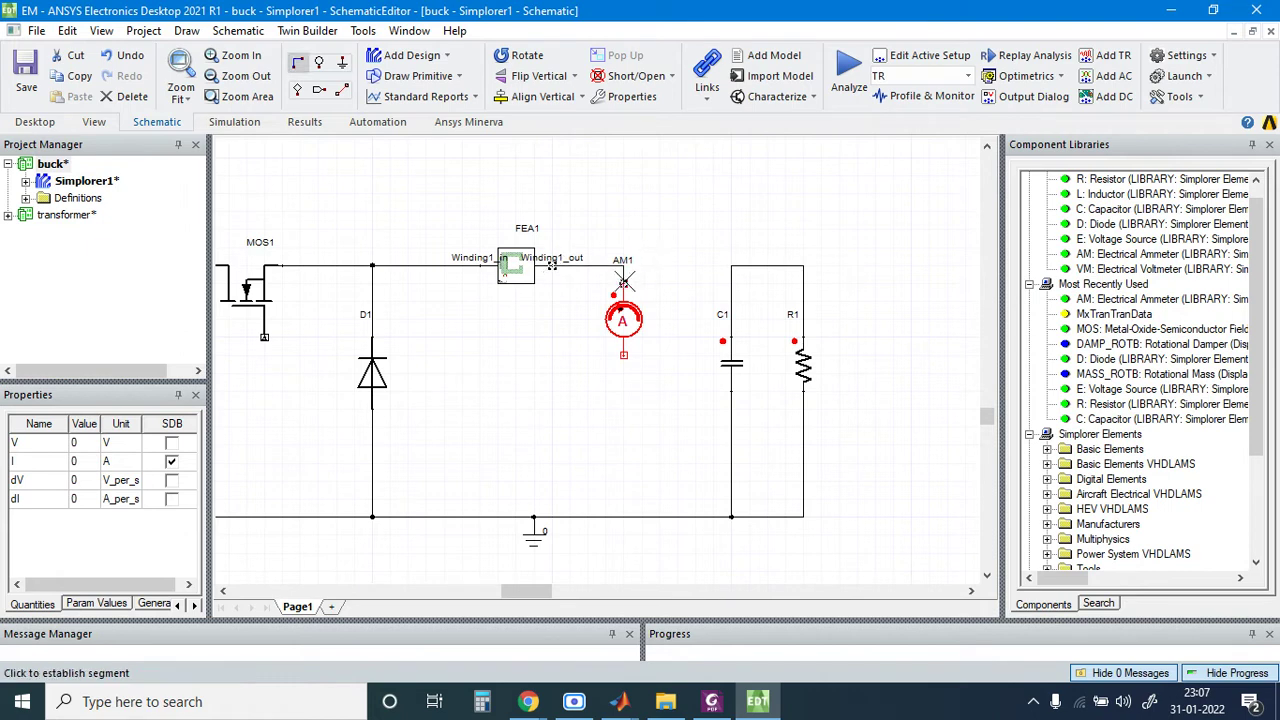
pyautogui.click(623, 284)
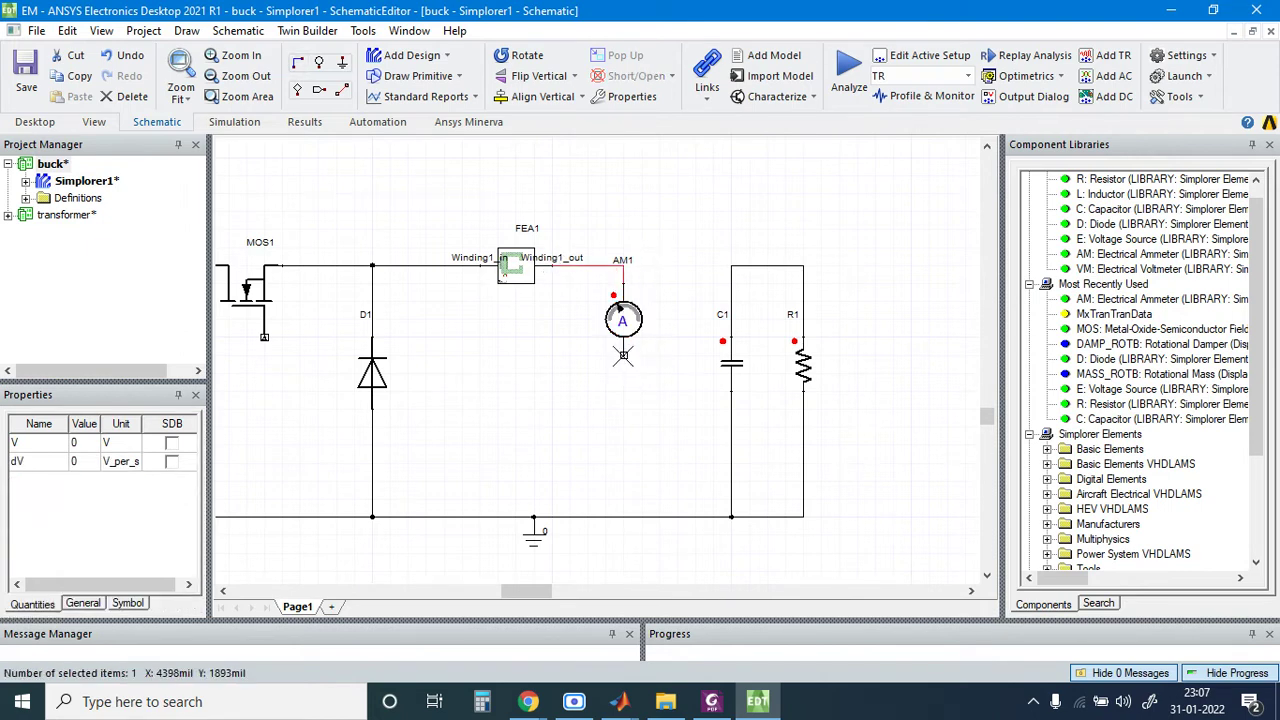
pyautogui.click(625, 355)
pyautogui.hotkey('ctrl', 'w')
pyautogui.click(624, 355)
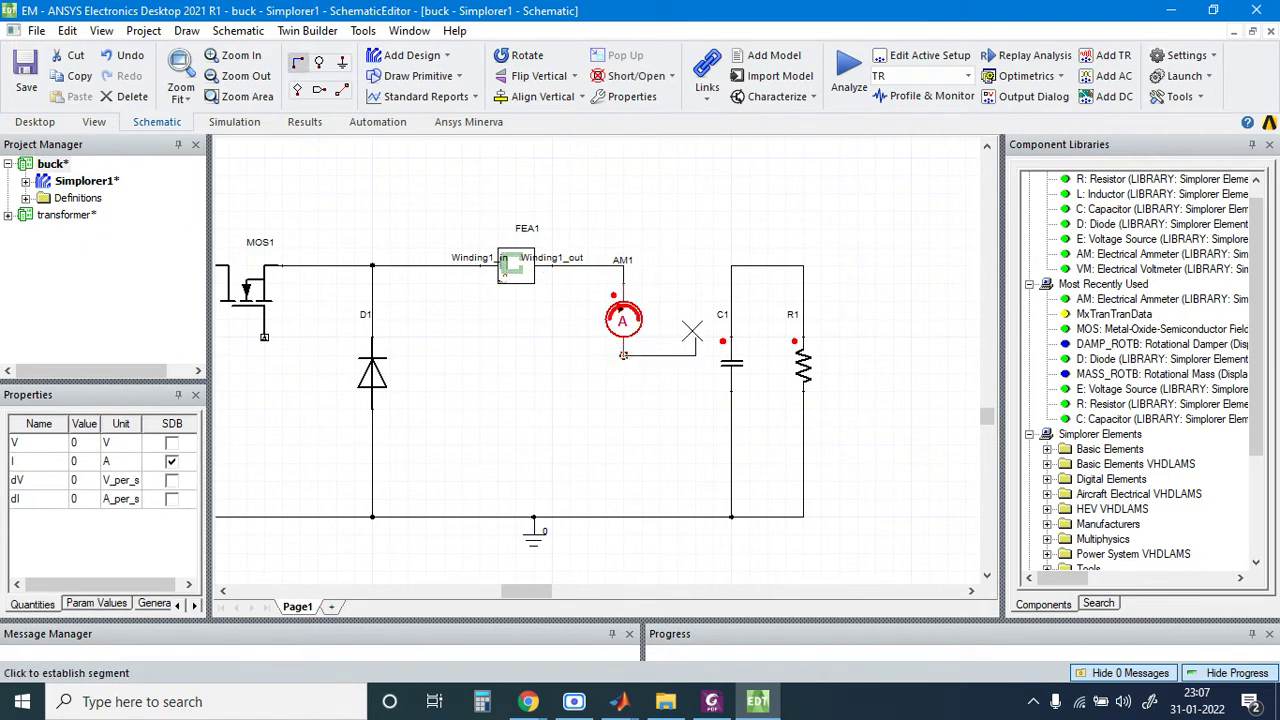
pyautogui.click(731, 266)
# Step: Enable the Show Pin option for ammeter AM1's current output I and accept its parameters
pyautogui.doubleClick(618, 318)
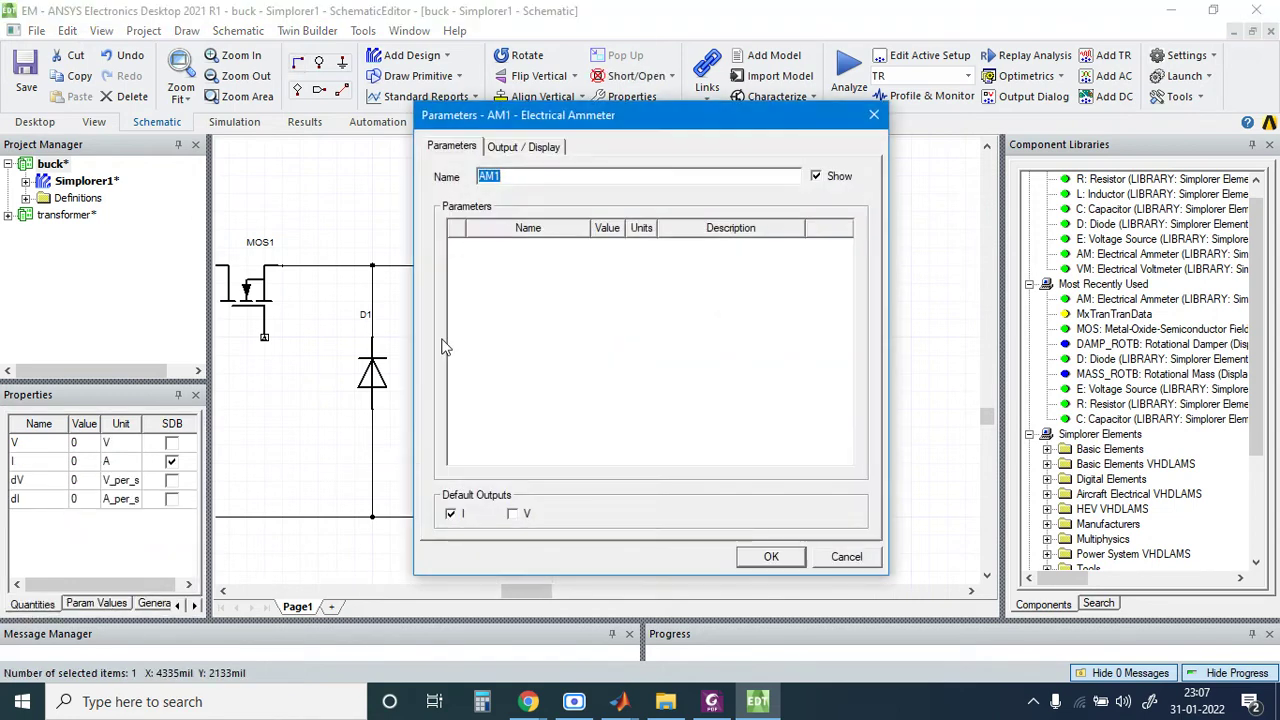
pyautogui.click(547, 148)
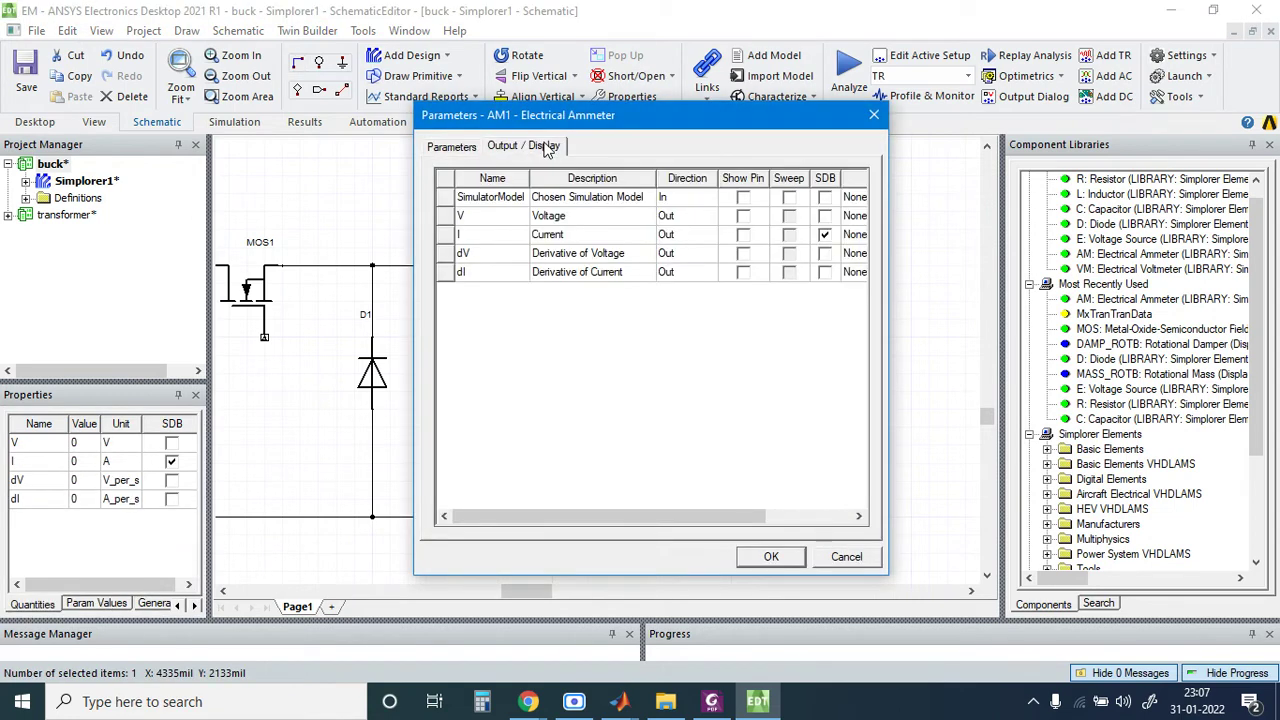
pyautogui.click(743, 235)
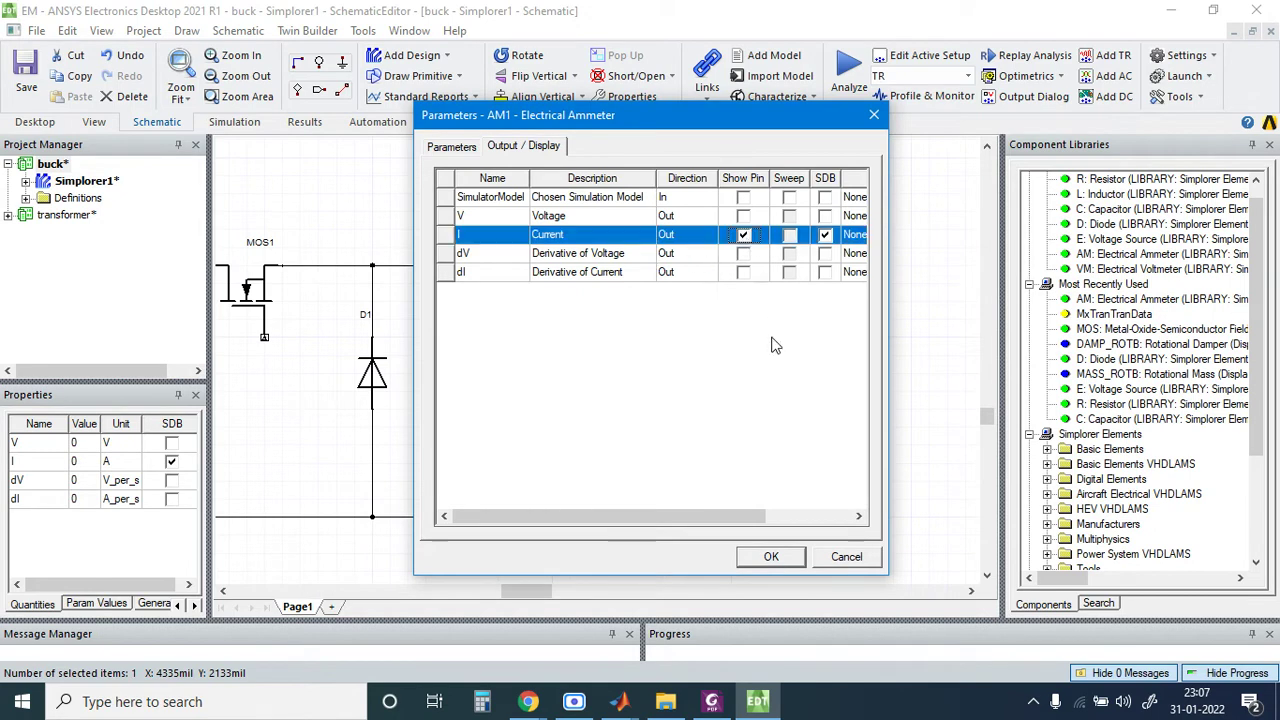
pyautogui.click(777, 560)
pyautogui.click(648, 482)
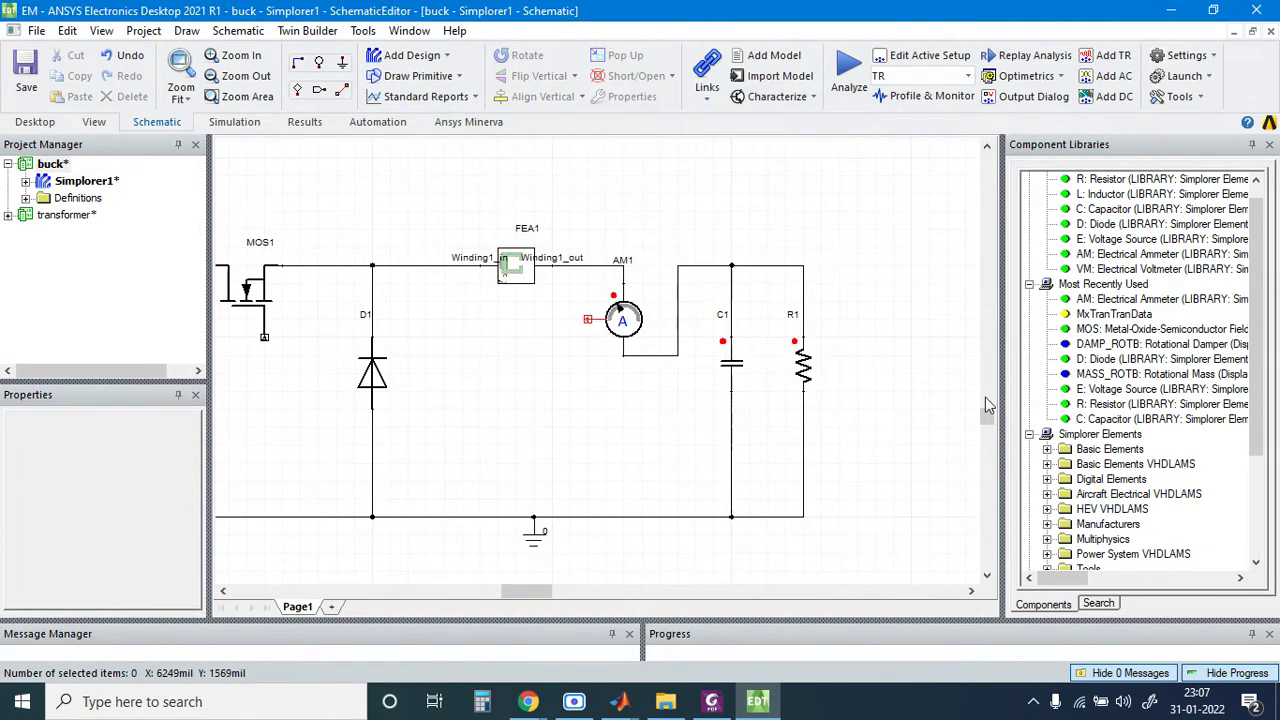
# Step: Place one Electrical Voltmeter beside resistor R1, on the side away from C1
pyautogui.click(1160, 269)
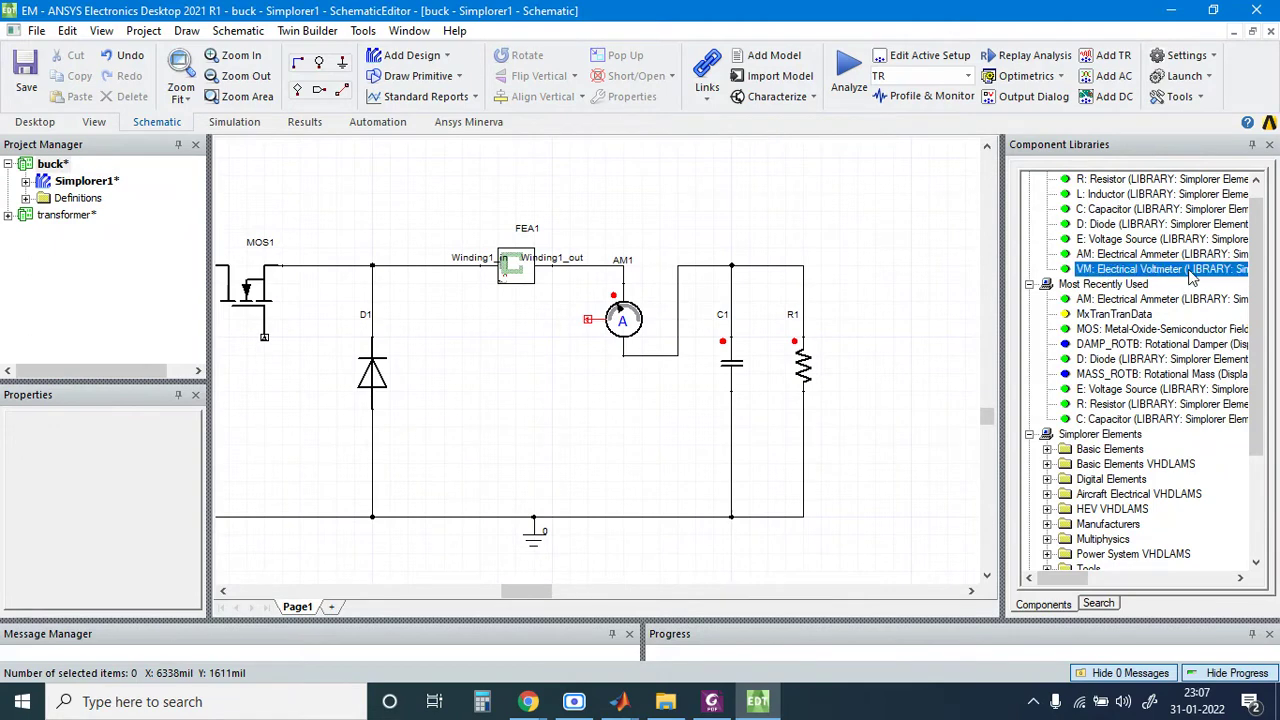
pyautogui.click(878, 342)
pyautogui.press('Escape')
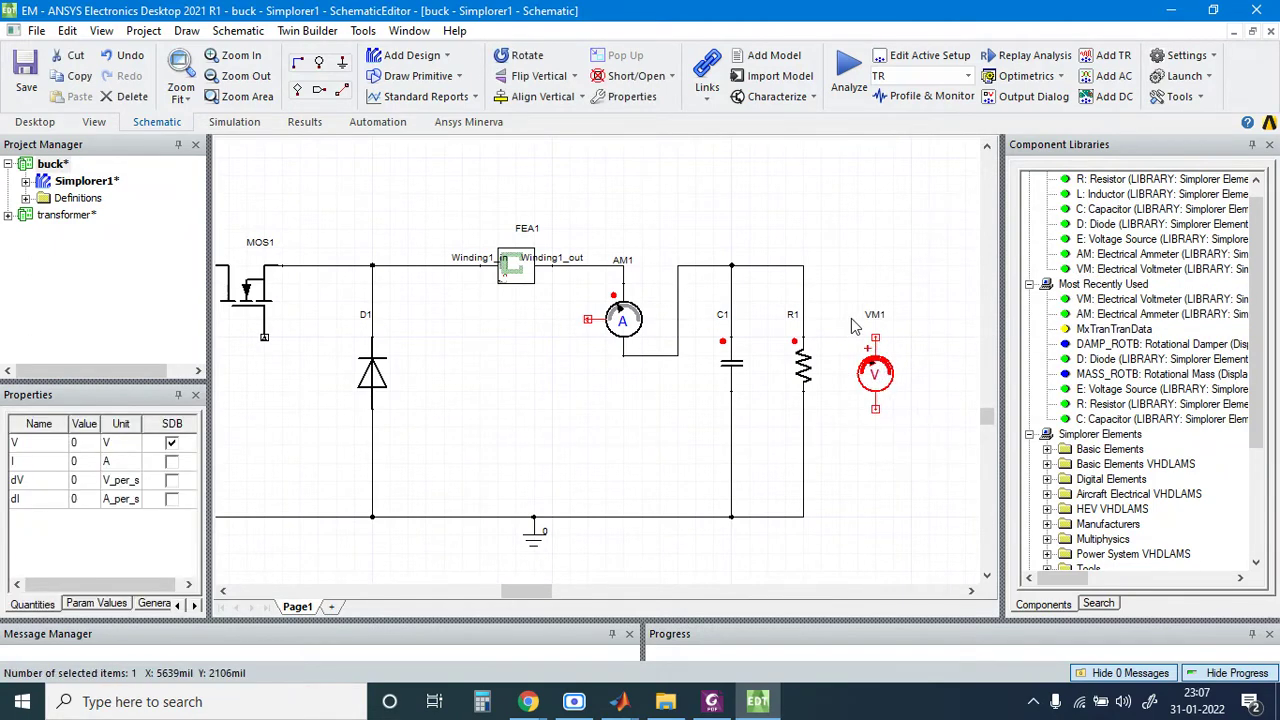
# Step: Wire the voltmeter in parallel with R1, its positive pin to R1's top node and its other pin to the ground rail
pyautogui.hotkey('ctrl', 'w')
pyautogui.click(875, 338)
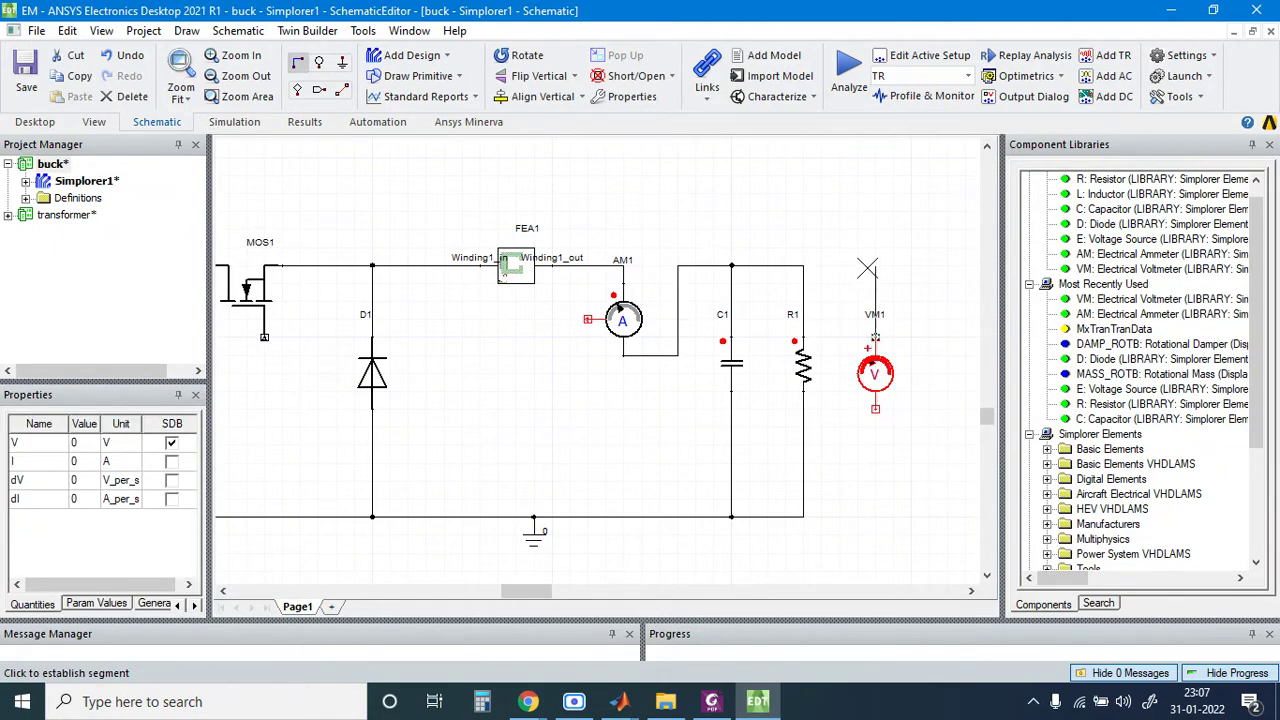
pyautogui.click(868, 266)
pyautogui.click(804, 266)
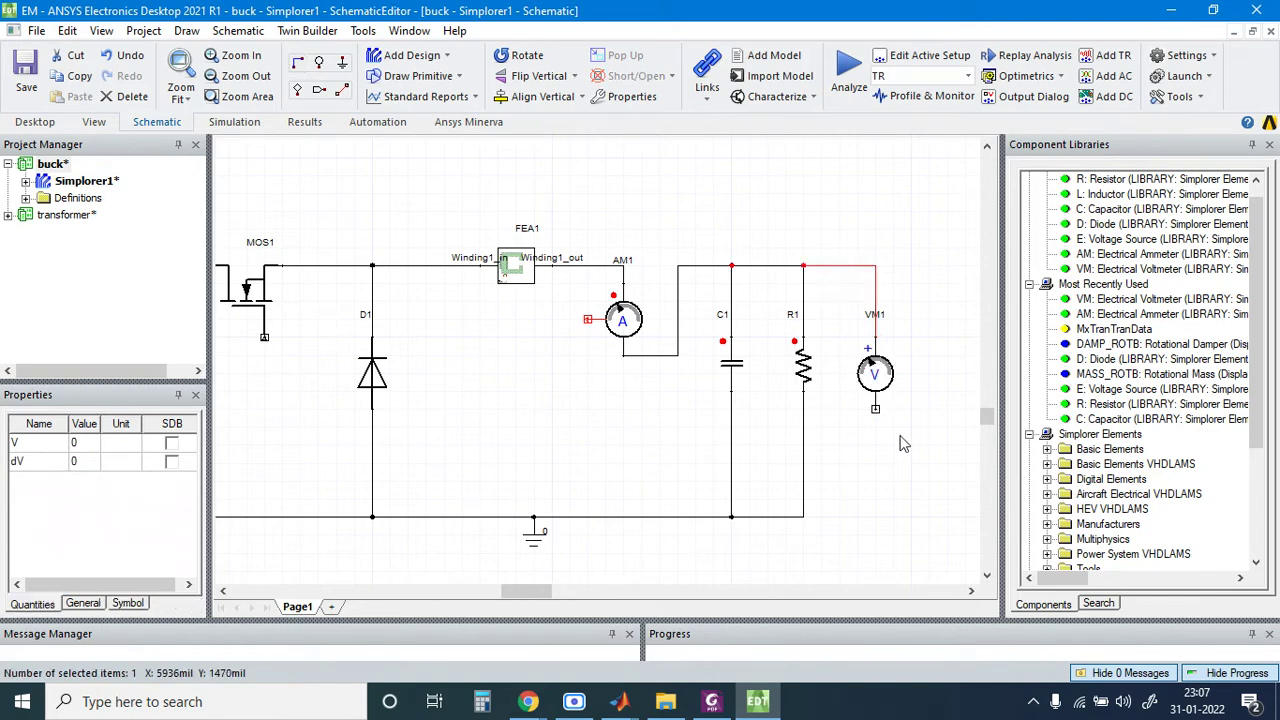
pyautogui.hotkey('ctrl', 'w')
pyautogui.click(875, 410)
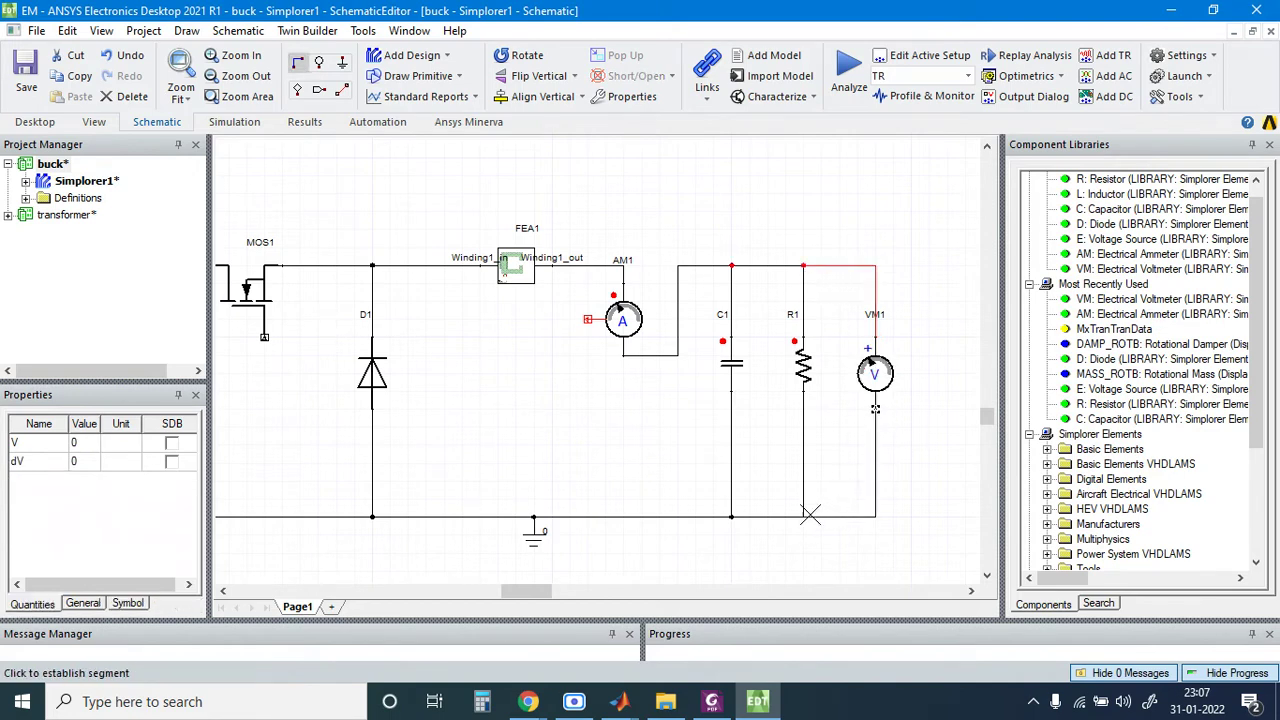
pyautogui.click(810, 517)
# Step: Enable the Show Pin option for voltmeter VM1's voltage output V, accept its parameters and save the project
pyautogui.doubleClick(875, 374)
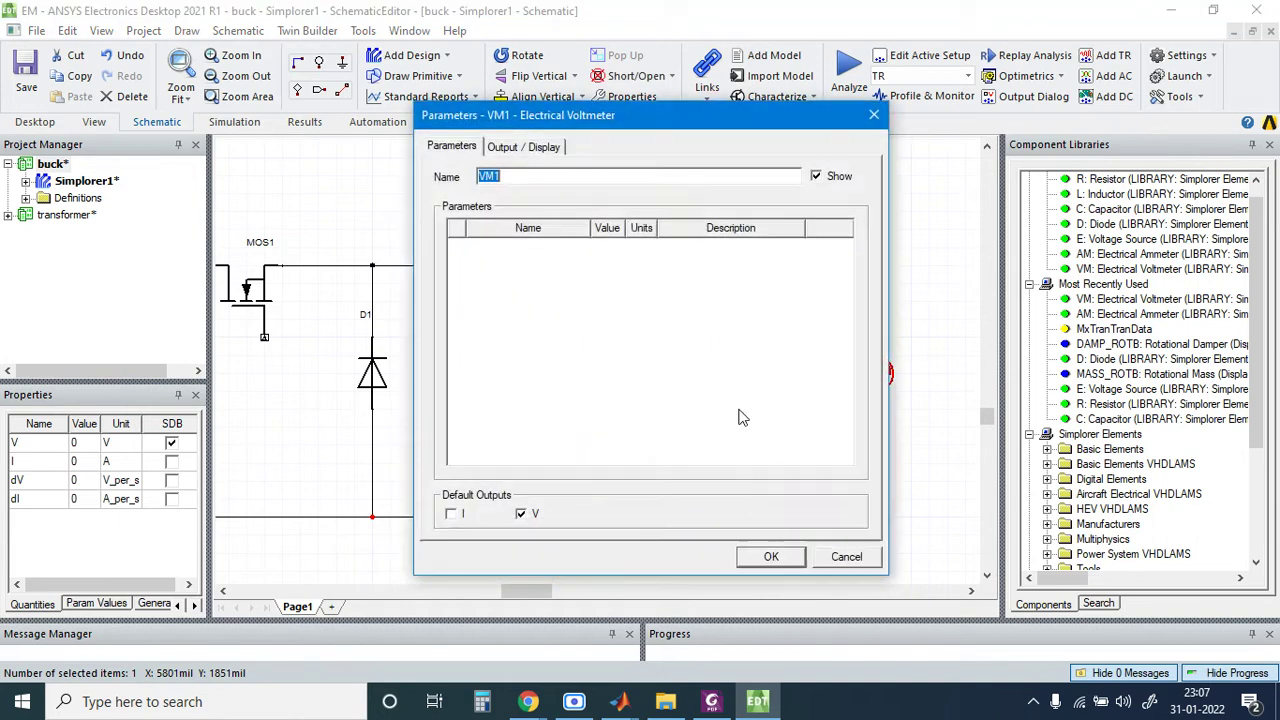
pyautogui.click(516, 147)
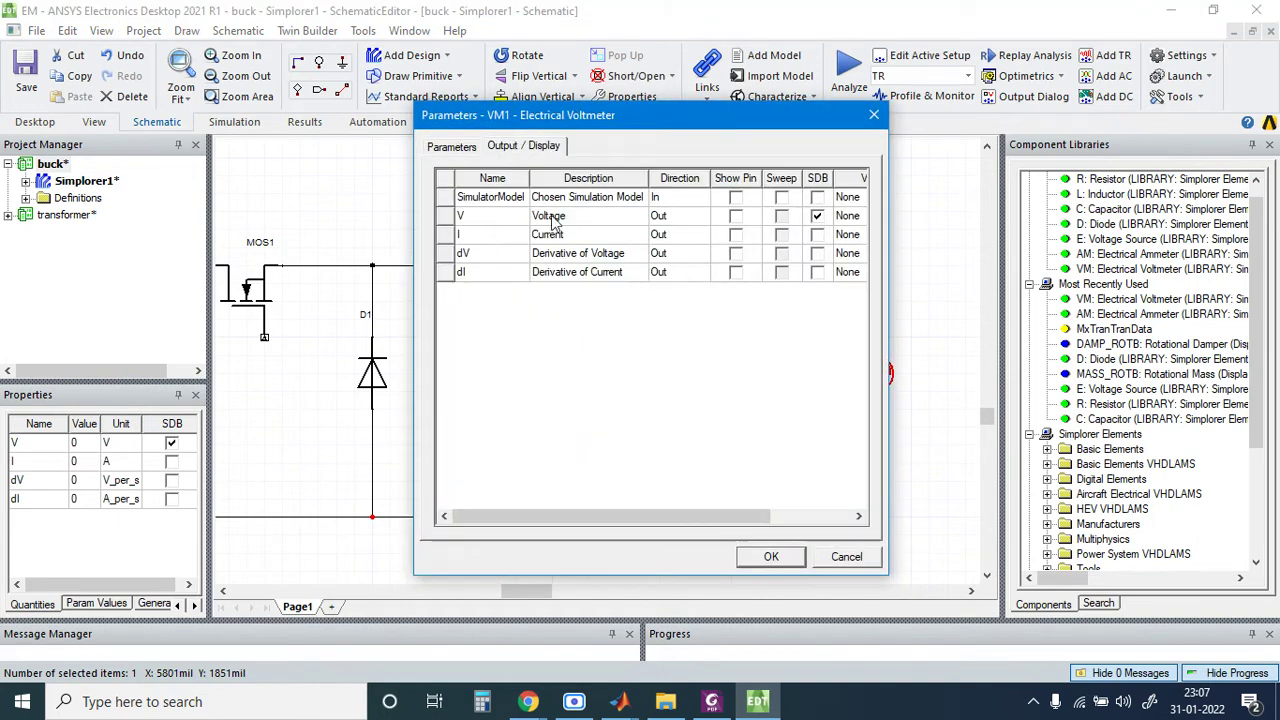
pyautogui.click(735, 218)
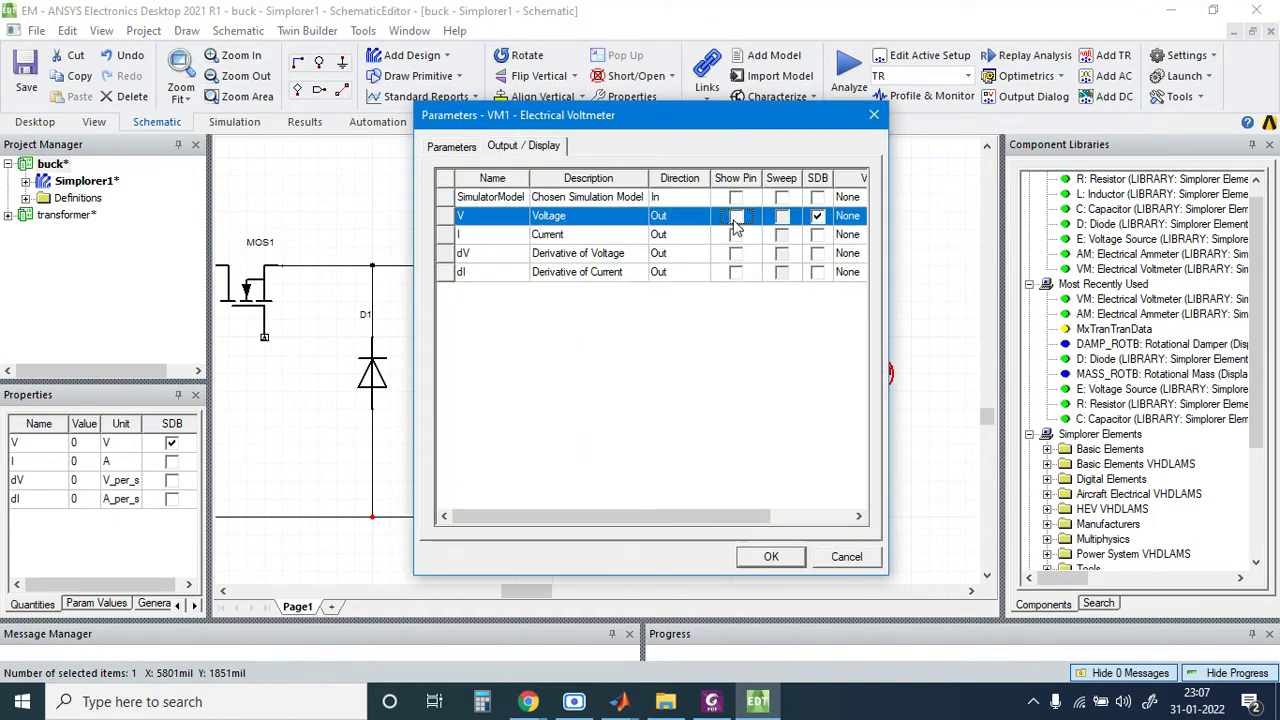
pyautogui.press('Return')
pyautogui.click(920, 409)
pyautogui.scroll(-3, 894, 323)
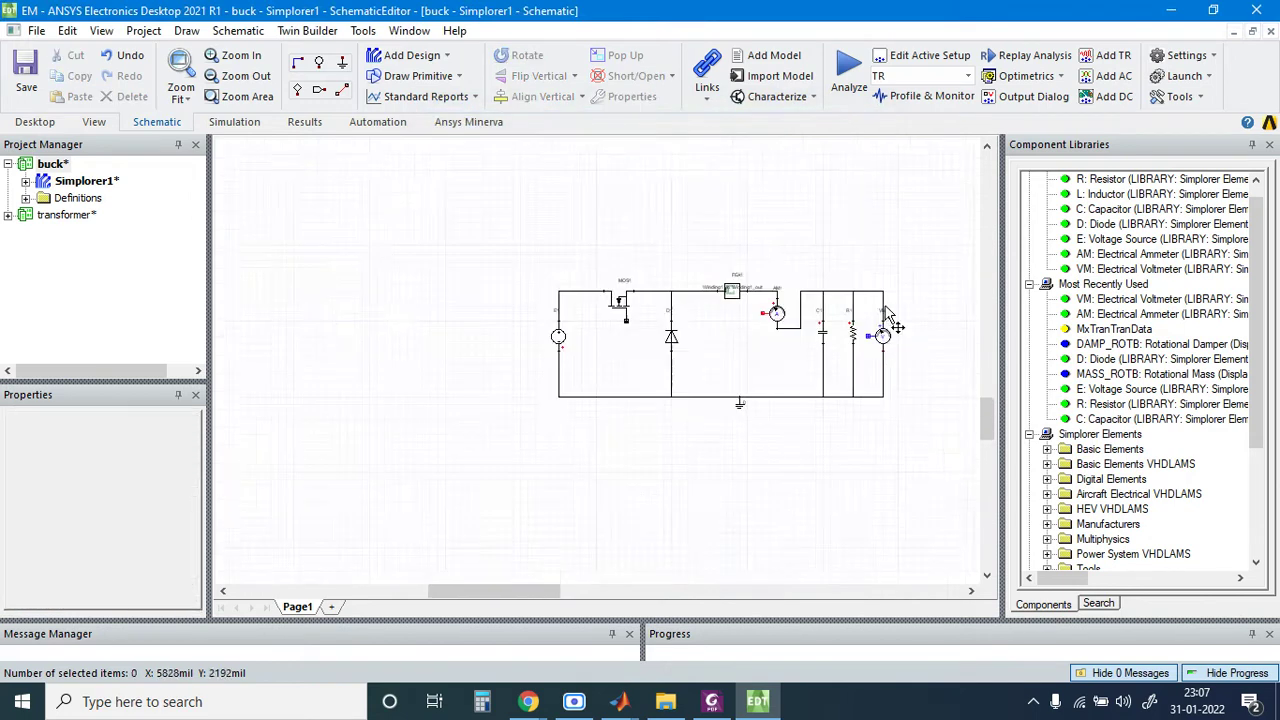
pyautogui.scroll(1, 833, 418)
pyautogui.hotkey('ctrl', 's')
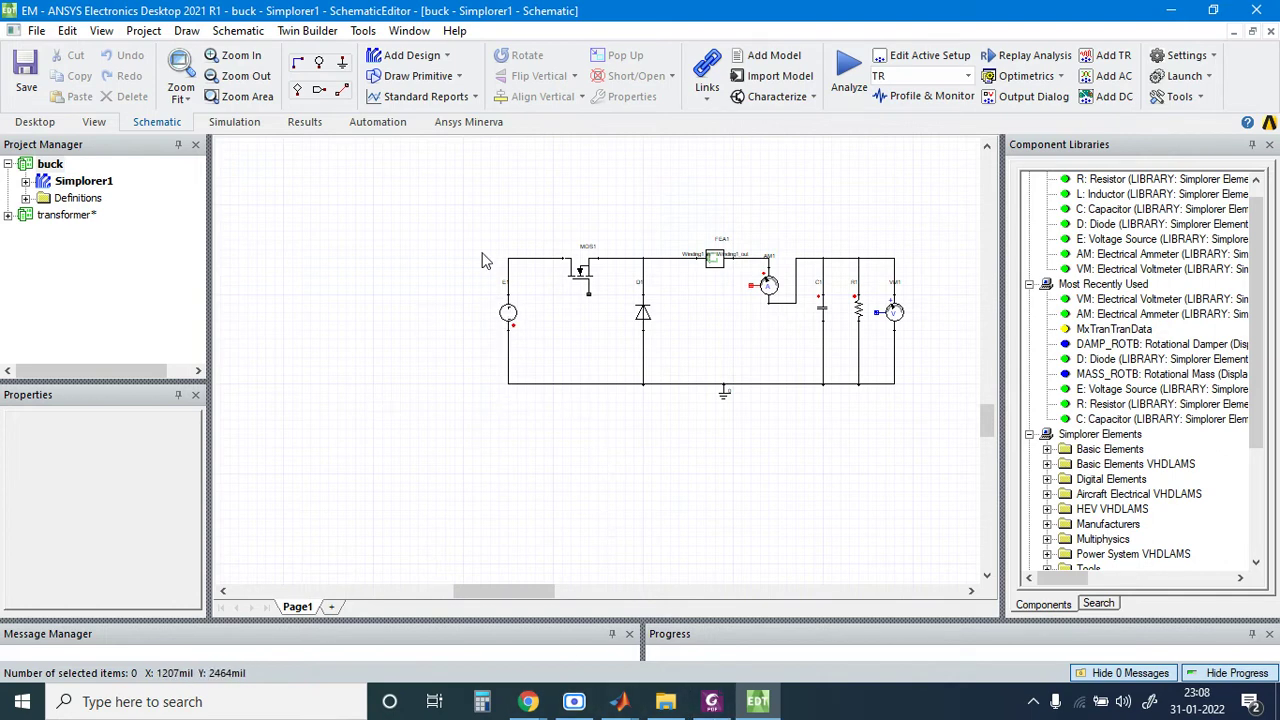
# Step: Add a Simulink component as a subcircuit and link it to controller.slx from the cosim folder
pyautogui.click(308, 31)
pyautogui.moveTo(350, 53)
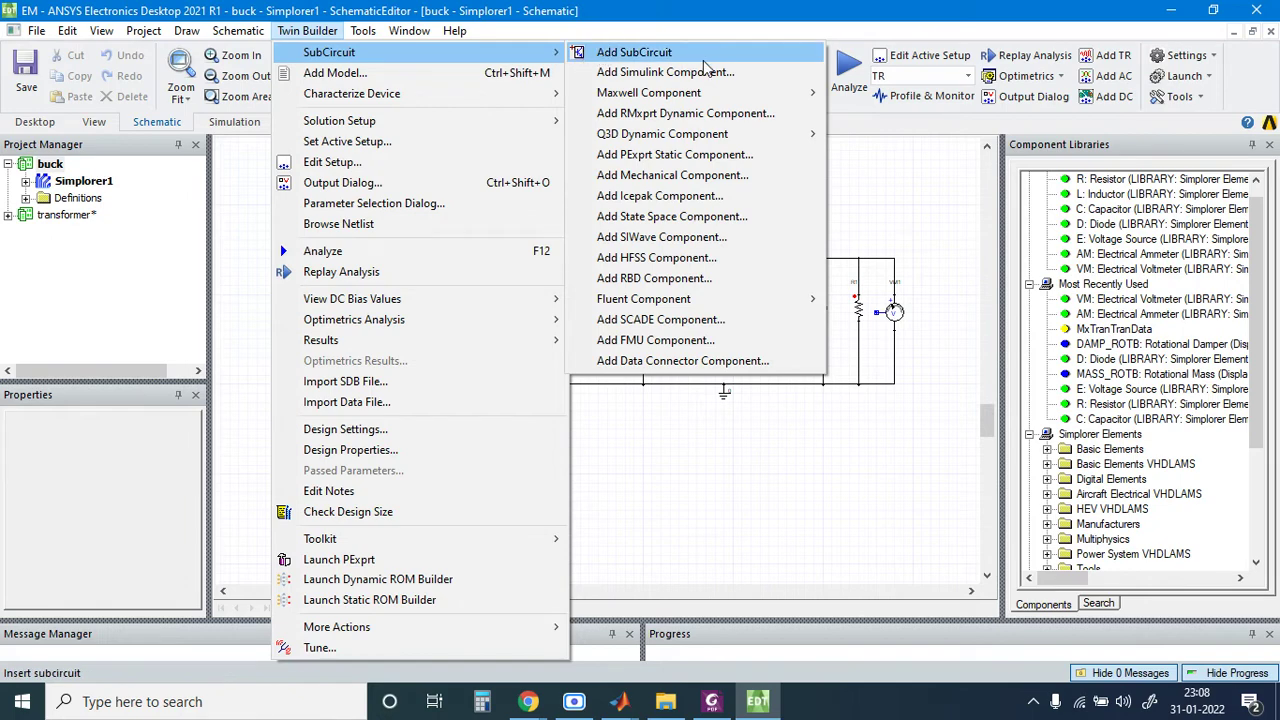
pyautogui.click(308, 31)
pyautogui.click(308, 31)
pyautogui.moveTo(350, 53)
pyautogui.click(737, 79)
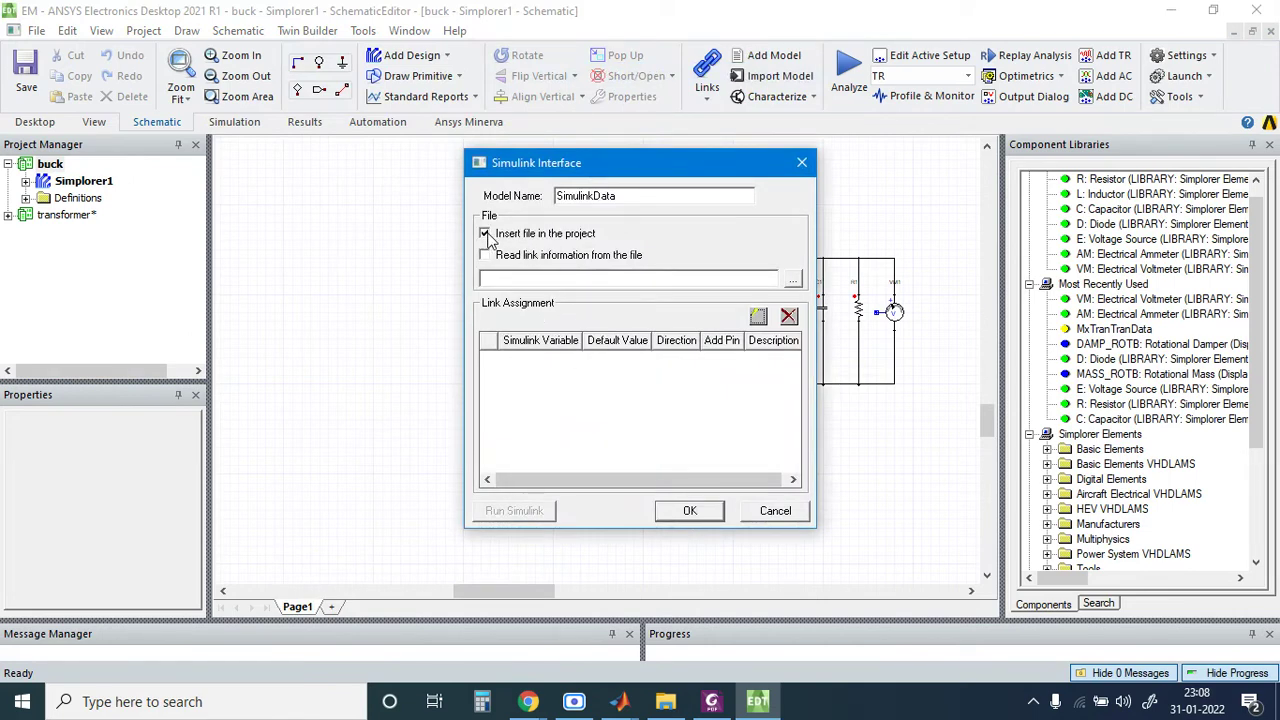
pyautogui.click(791, 280)
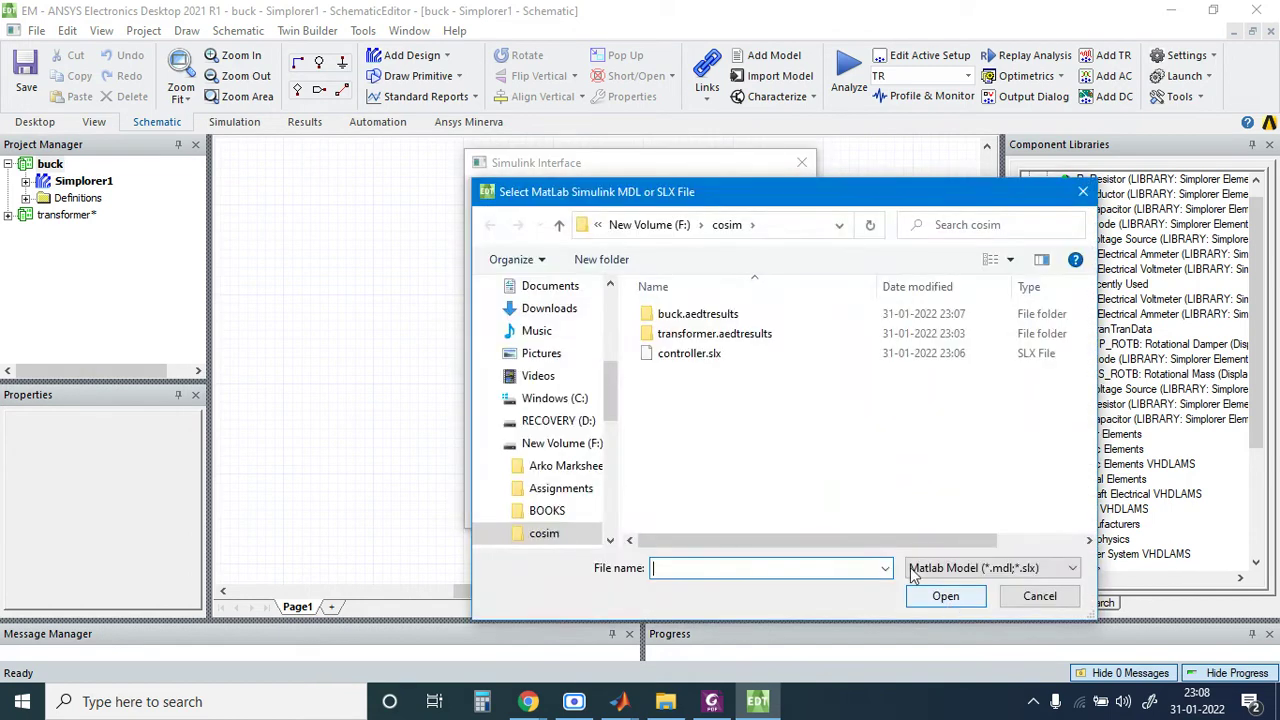
pyautogui.click(653, 362)
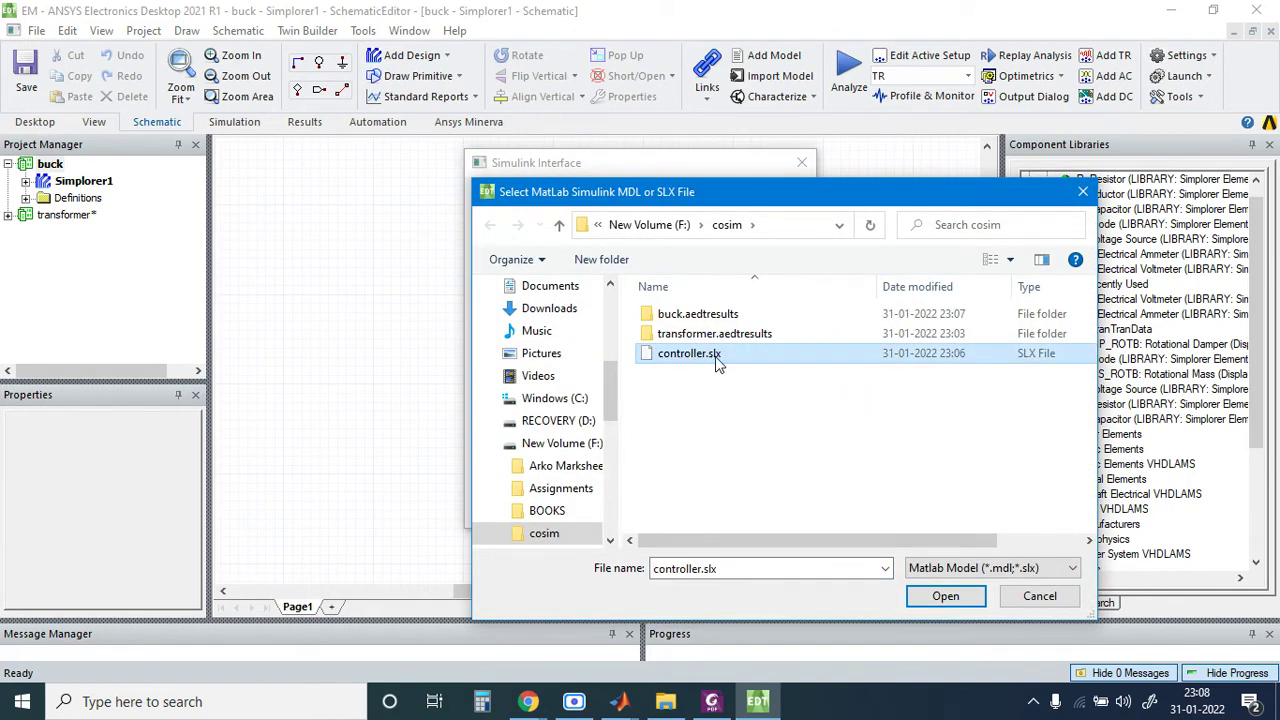
pyautogui.press('Return')
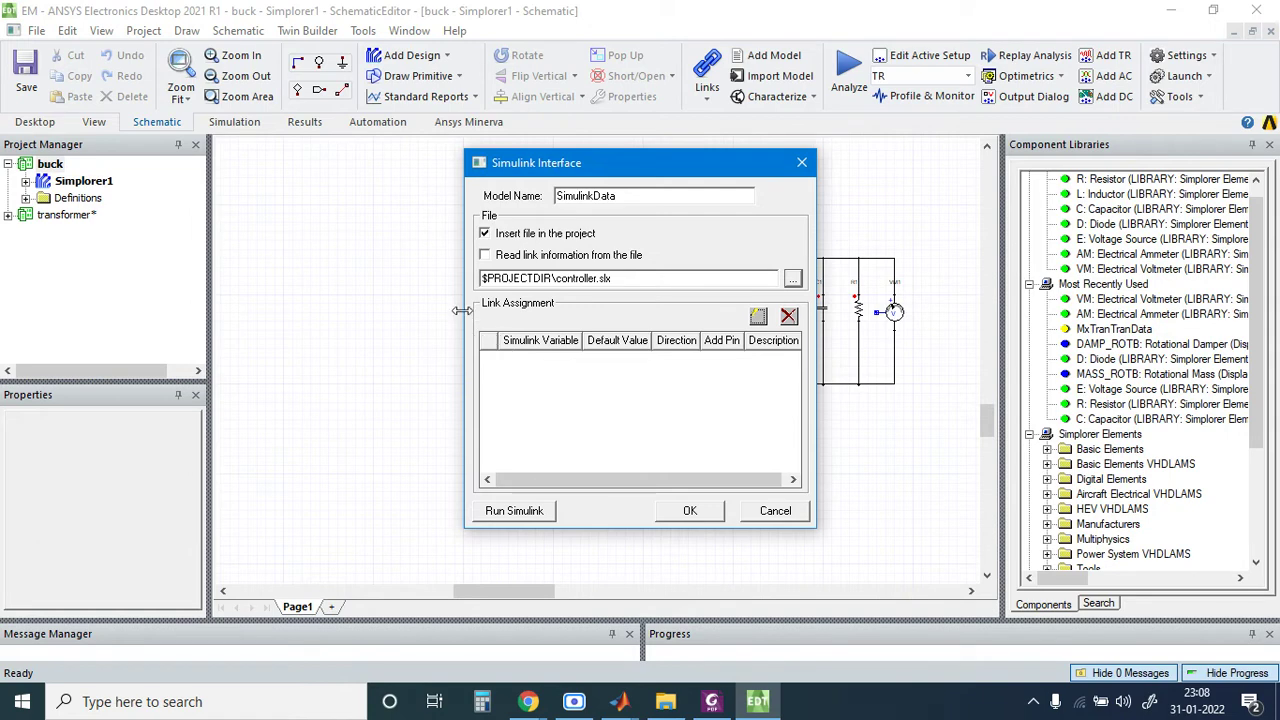
# Step: Add three link assignment rows to the Simulink interface and widen the dialog and its Direction column
pyautogui.moveTo(463, 311); pyautogui.dragTo(348, 314)
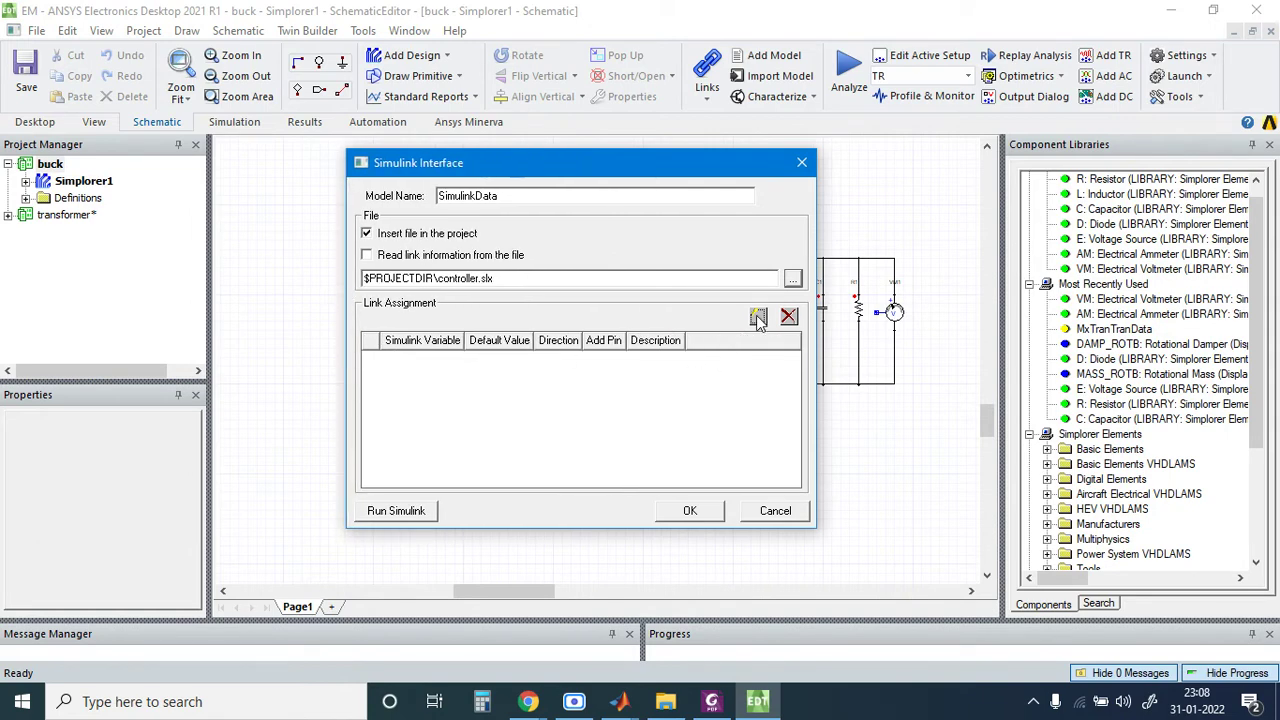
pyautogui.moveTo(695, 173); pyautogui.dragTo(749, 337)
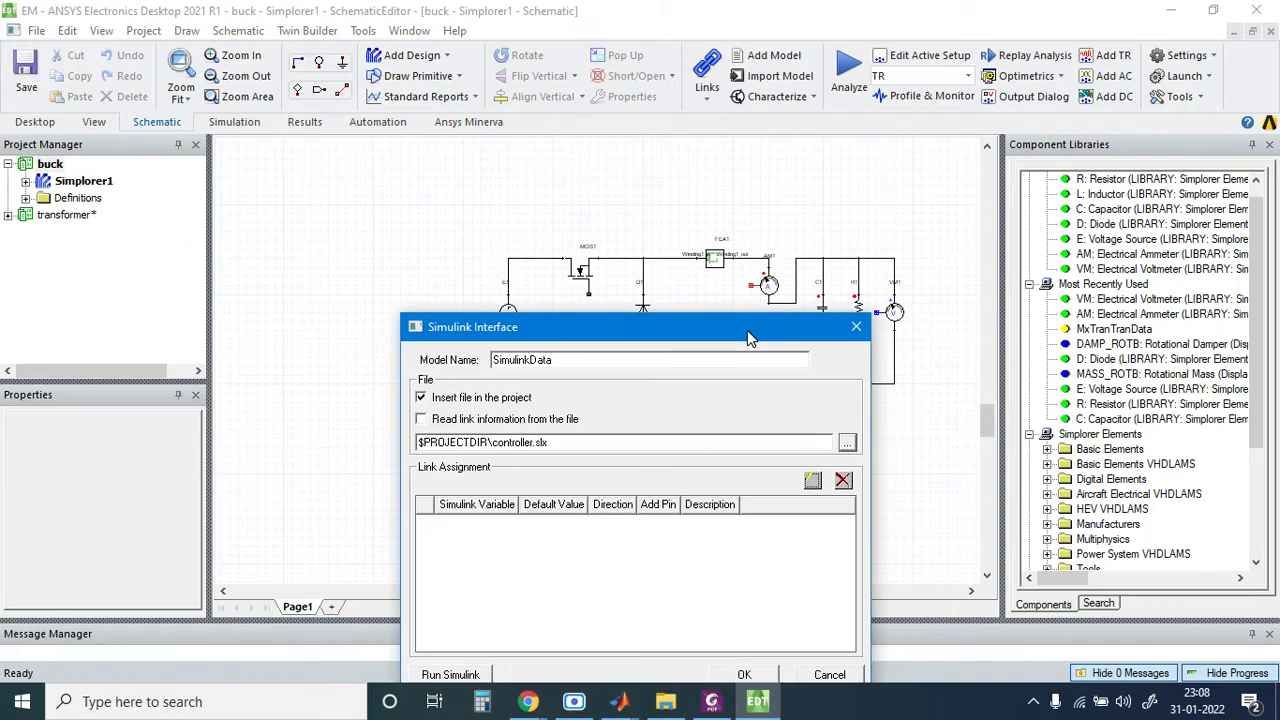
pyautogui.click(812, 482)
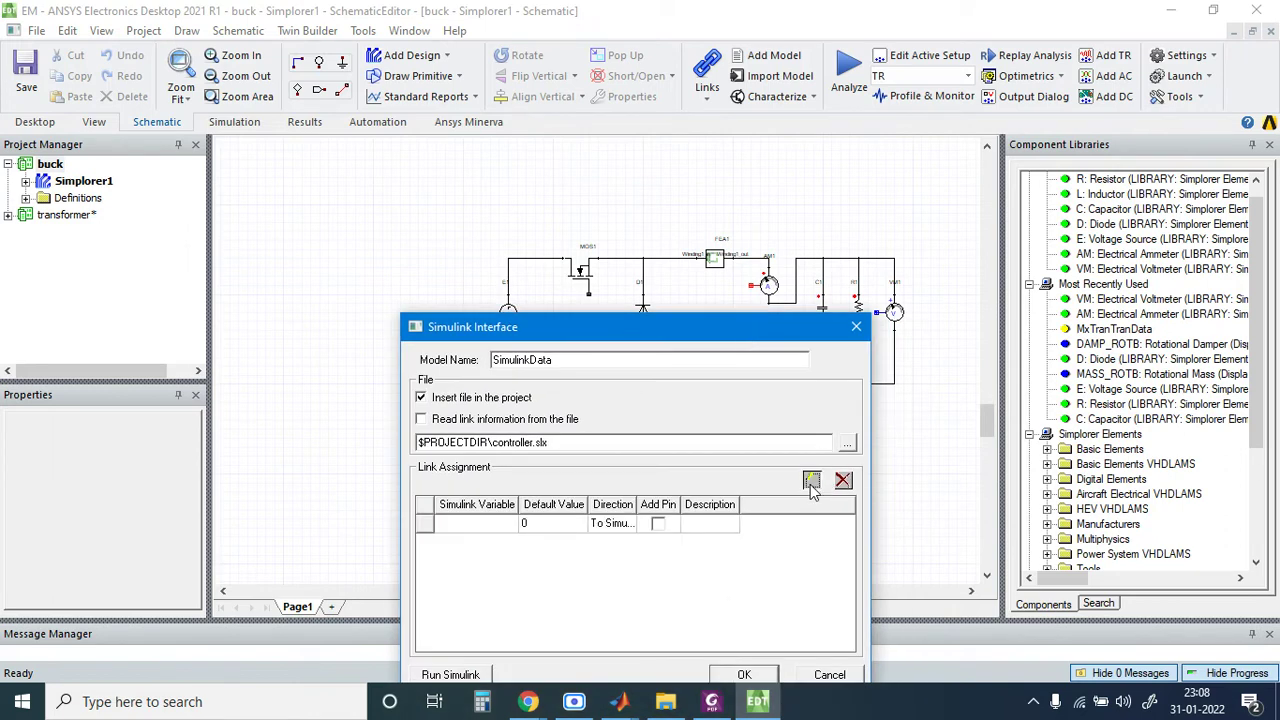
pyautogui.click(812, 482)
pyautogui.click(812, 482)
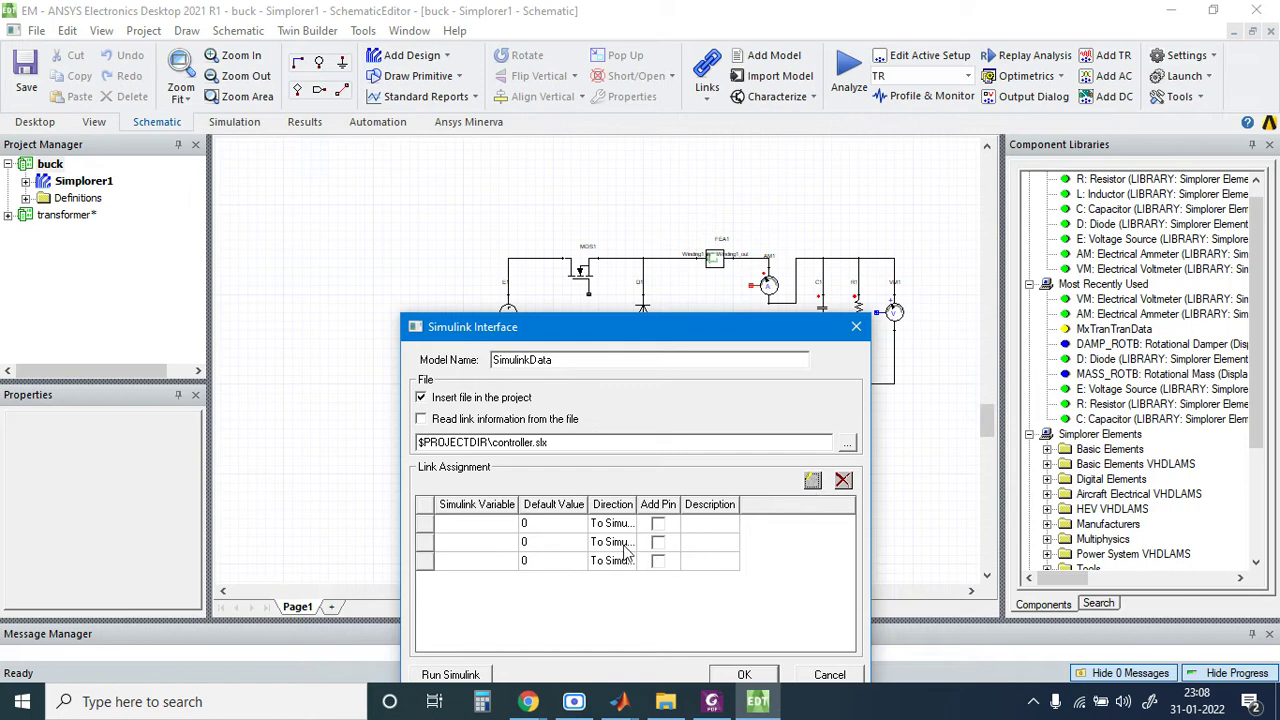
pyautogui.moveTo(636, 504); pyautogui.dragTo(681, 516)
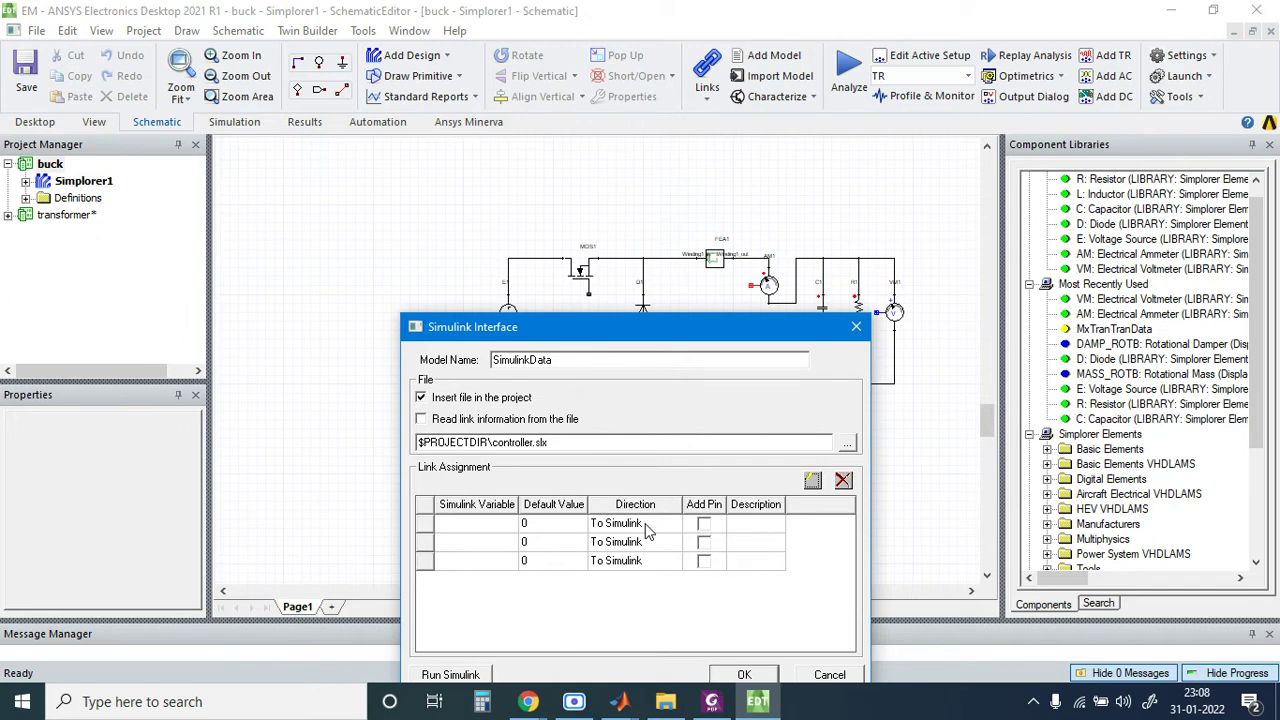
# Step: Name the three Simulink variables pulse, I_ind and V_out, and set the direction of pulse to From Simulink
pyautogui.click(478, 523)
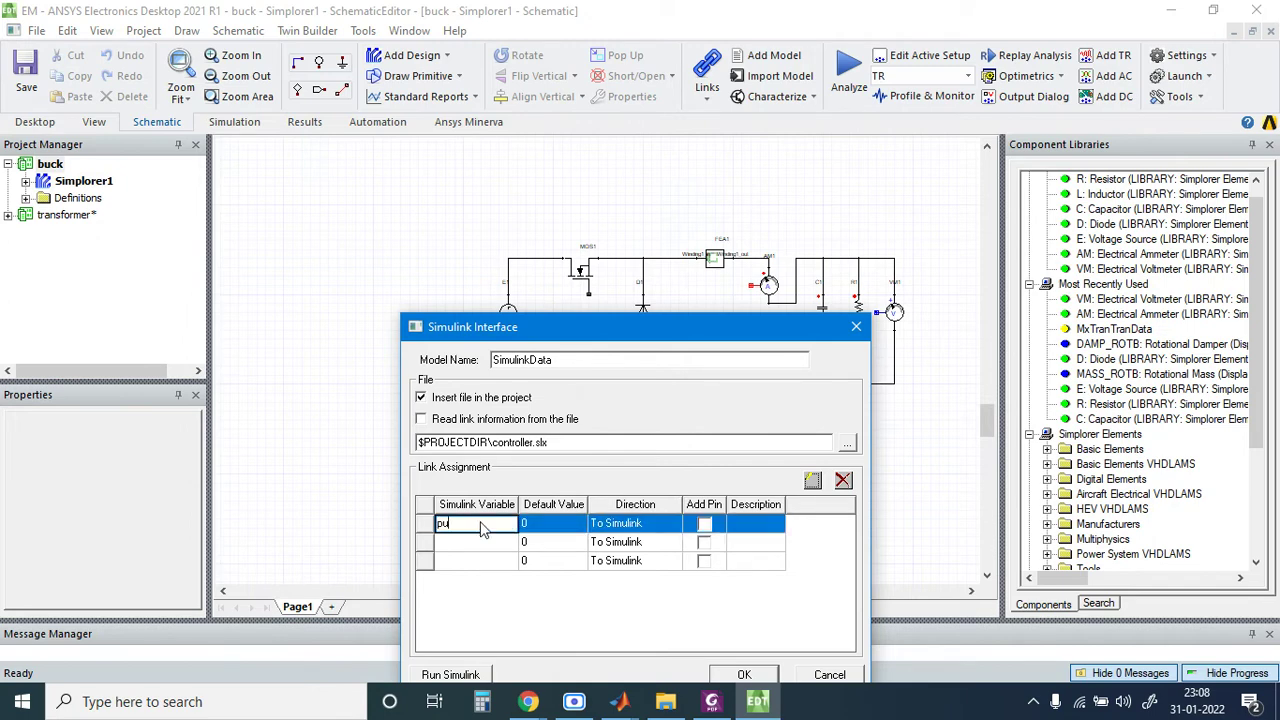
pyautogui.press('Return')
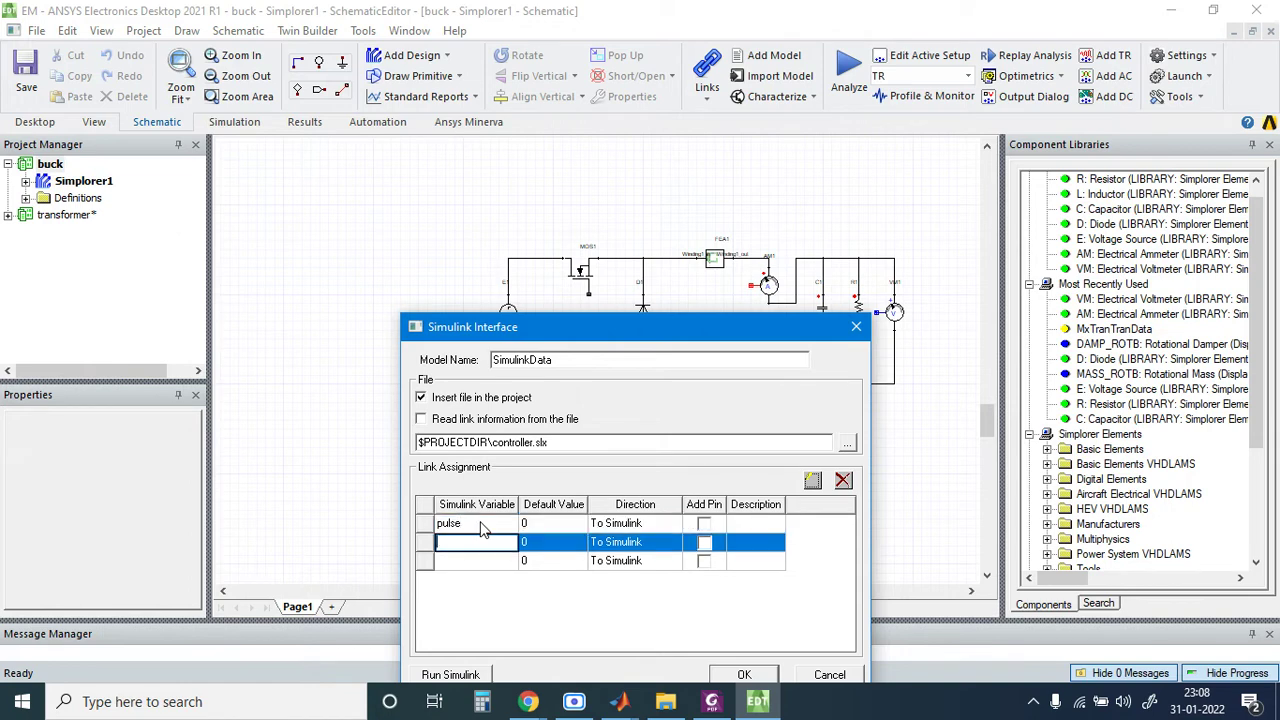
pyautogui.click(648, 524)
pyautogui.click(642, 550)
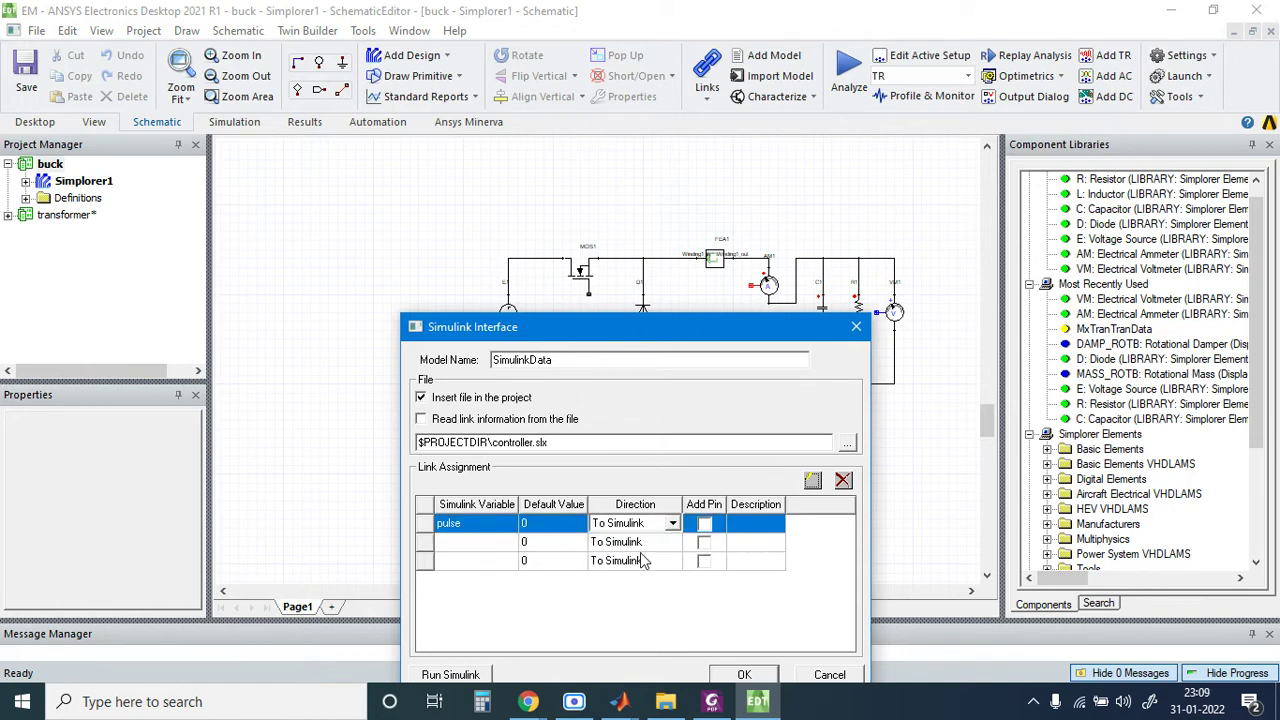
pyautogui.click(465, 544)
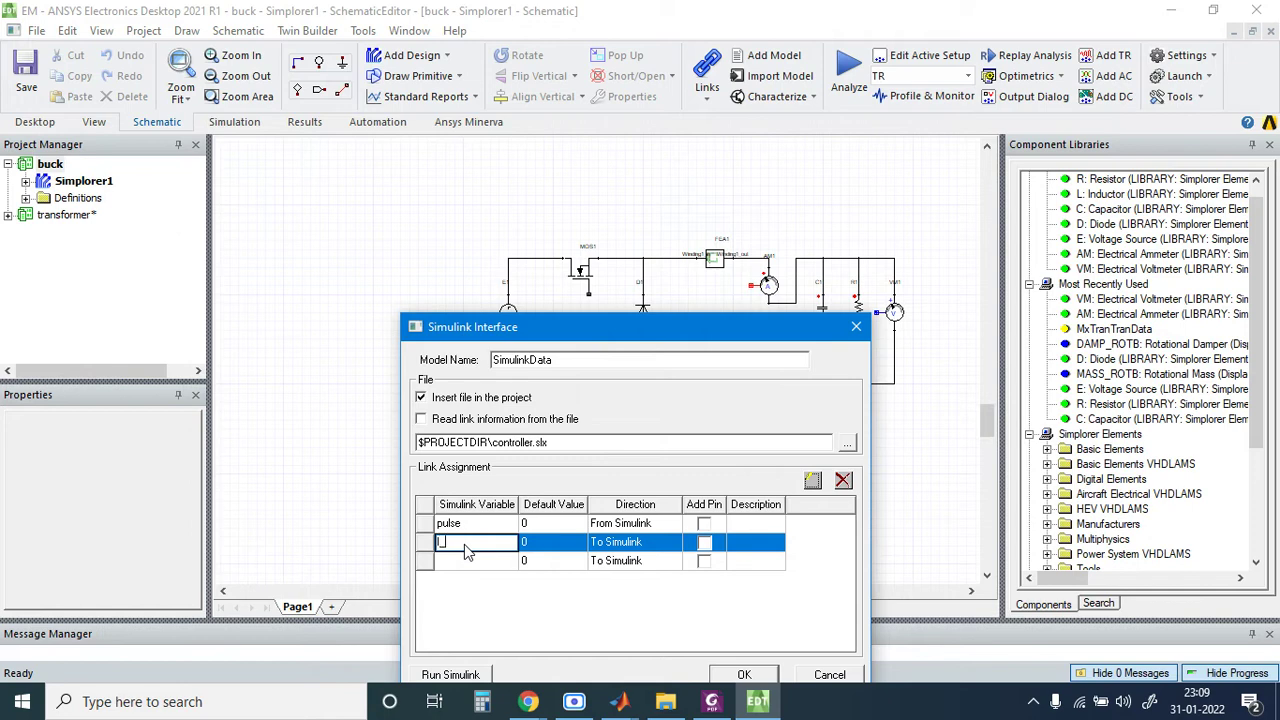
pyautogui.press('Return')
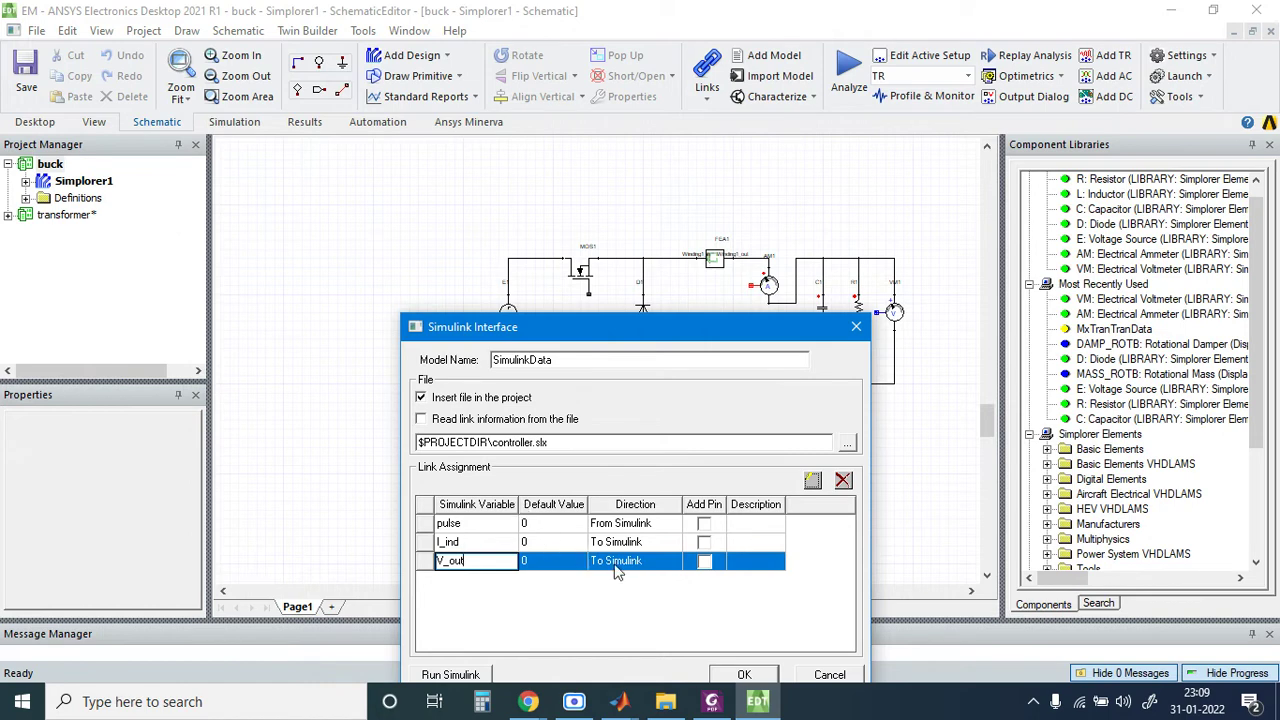
# Step: Enable Add Pin for the V_out, I_ind and pulse link variables
pyautogui.click(704, 564)
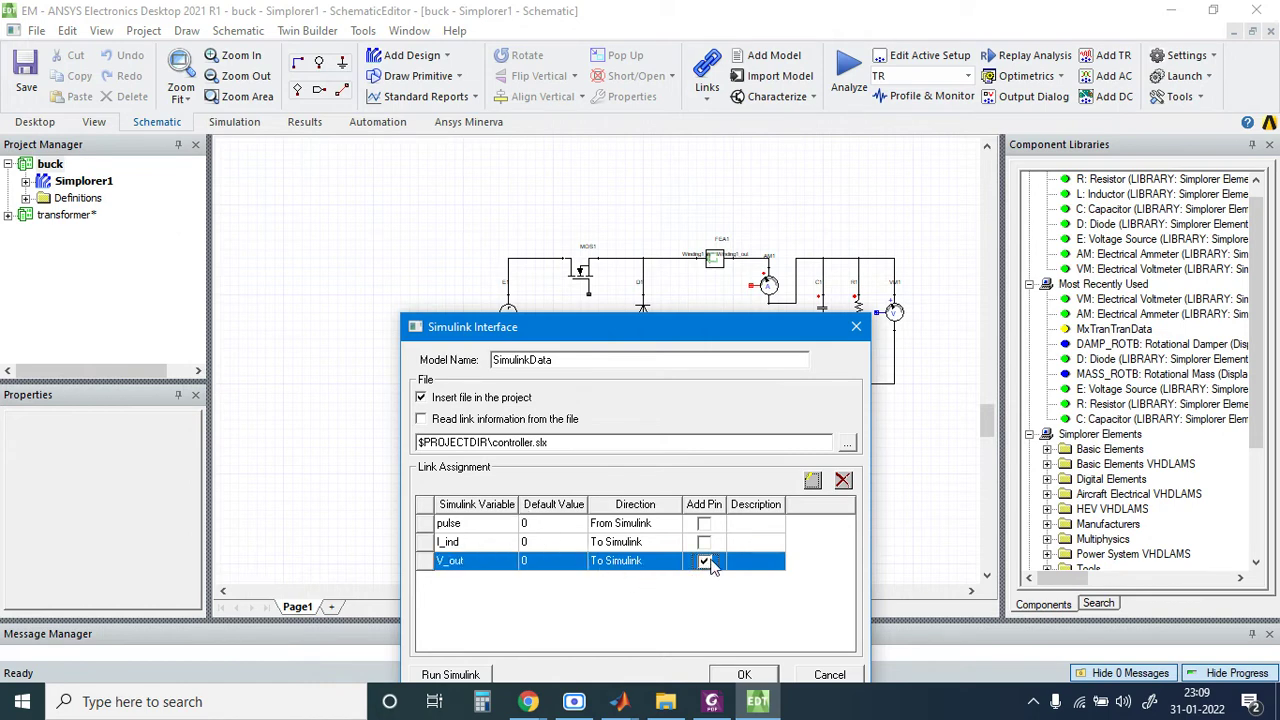
pyautogui.click(704, 542)
pyautogui.click(705, 526)
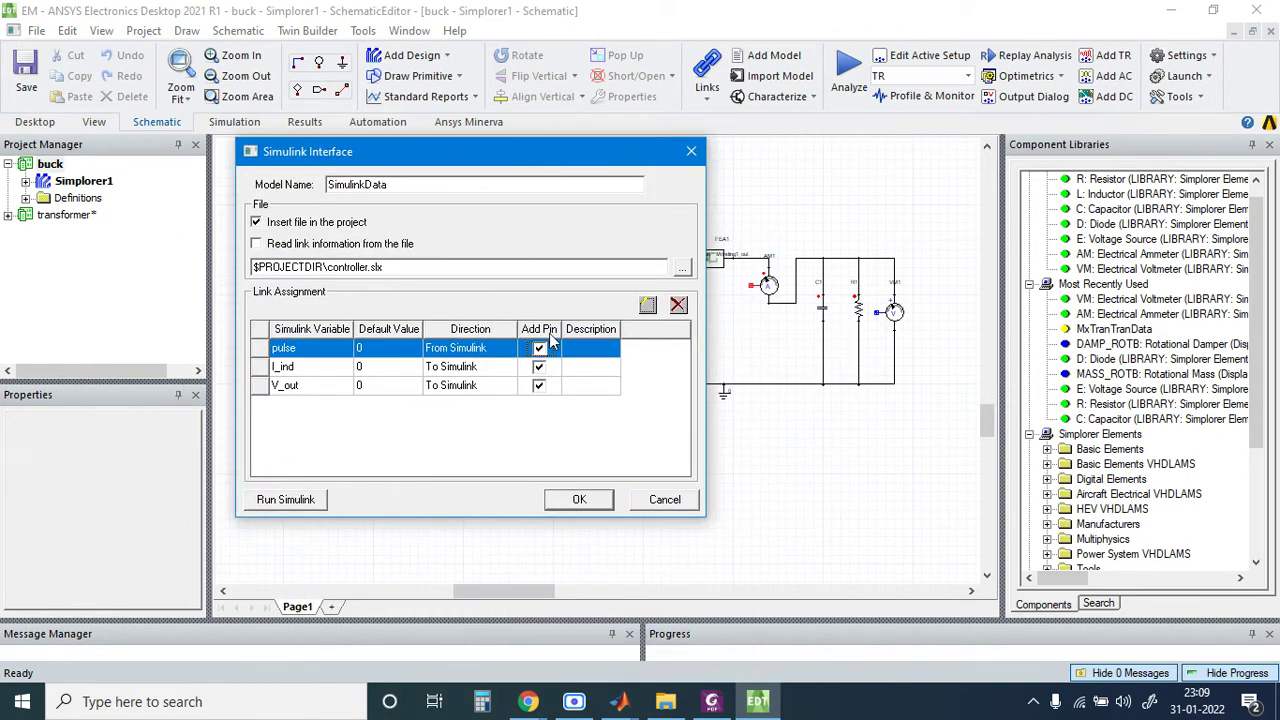
# Step: Accept the Simulink interface settings and place the Simulink block below the buck circuit
pyautogui.click(578, 500)
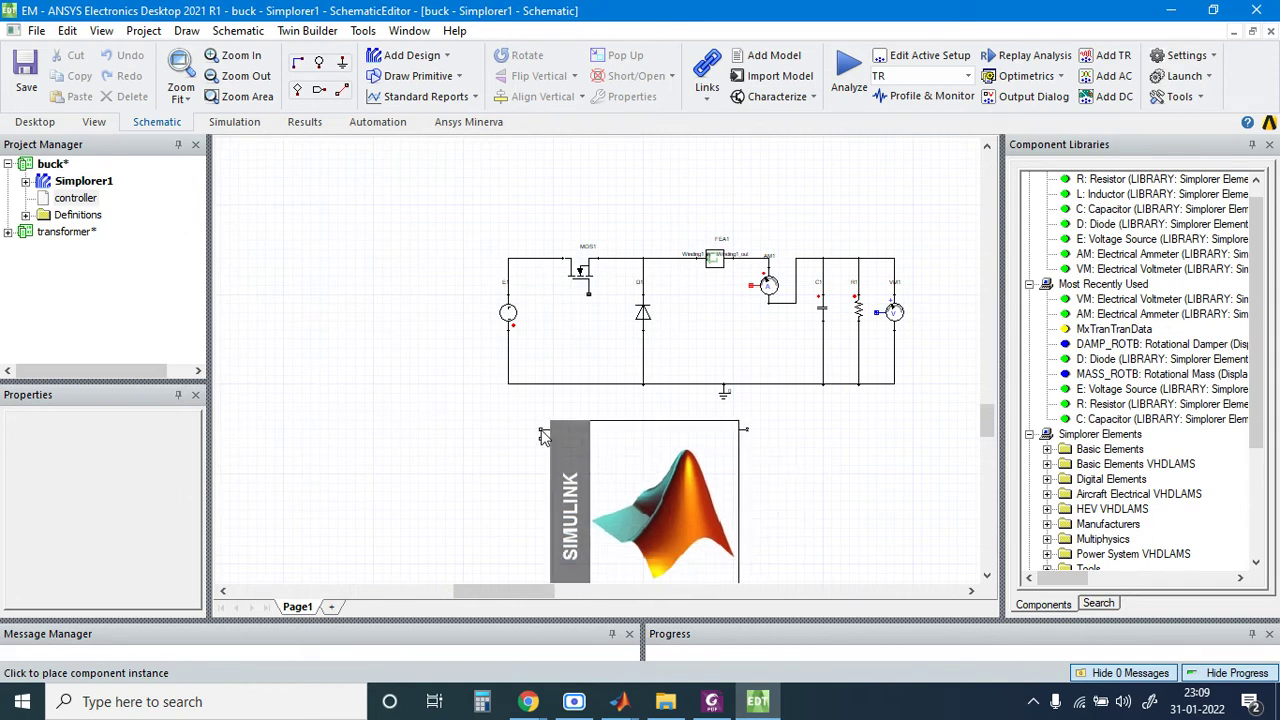
pyautogui.click(459, 419)
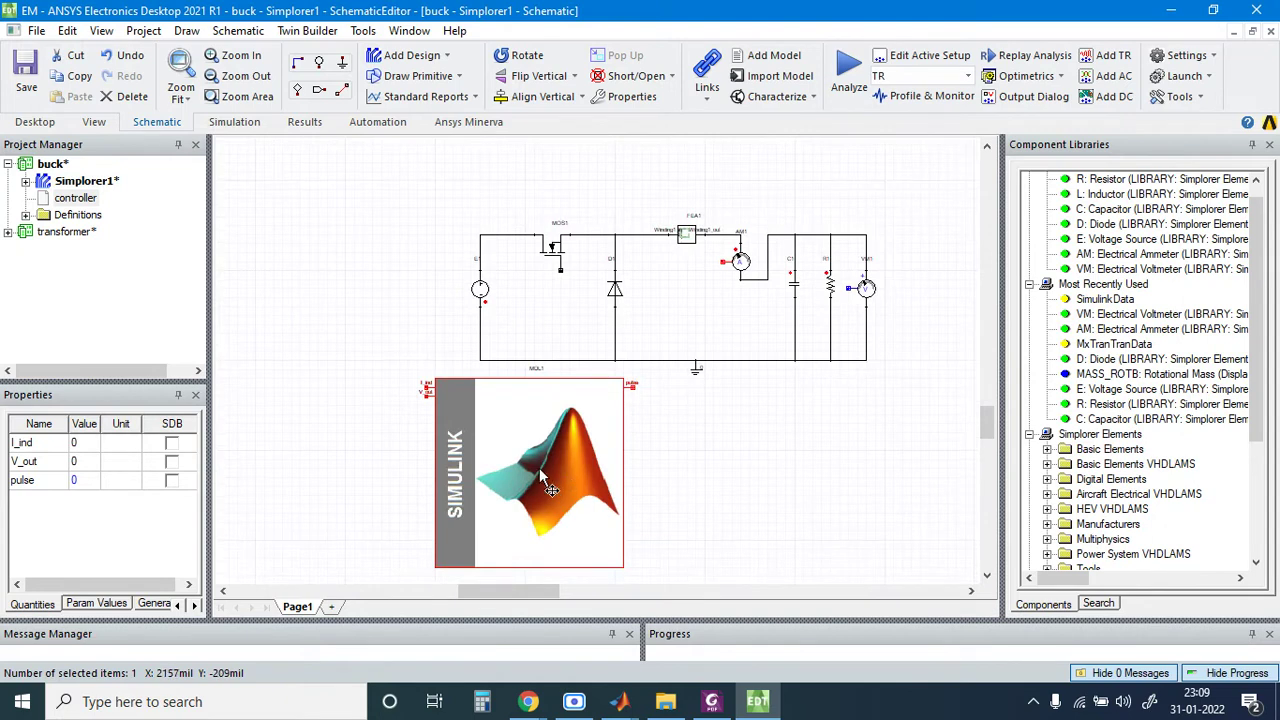
pyautogui.moveTo(542, 468); pyautogui.dragTo(577, 486)
# Step: Wire MOS1's gate control pin to the Simulink block's pulse output
pyautogui.scroll(5, 684, 440)
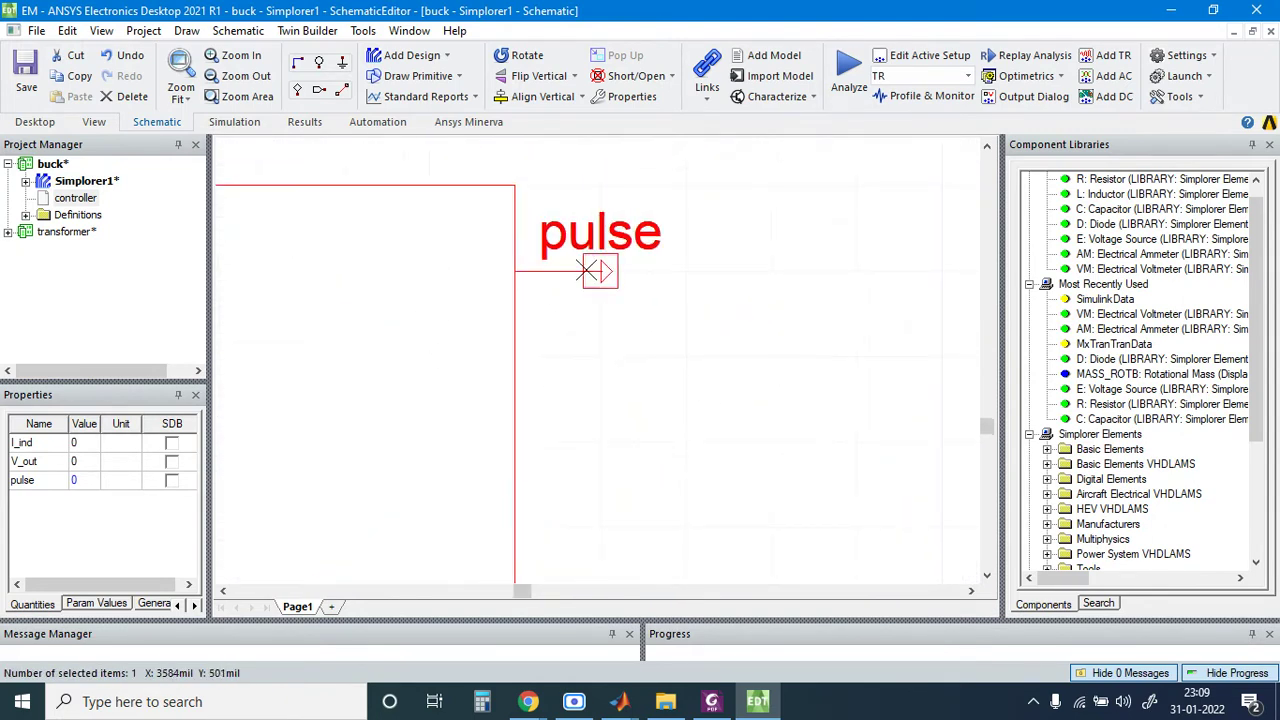
pyautogui.scroll(-5, 715, 330)
pyautogui.scroll(3, 632, 218)
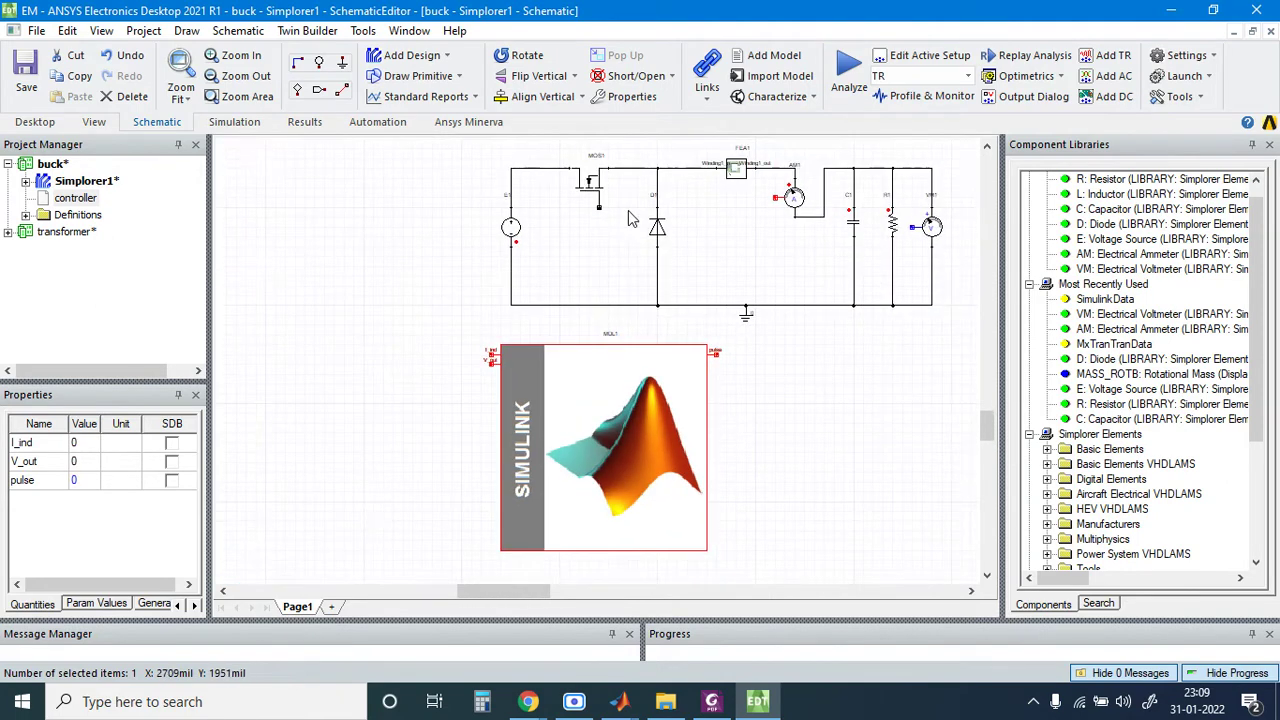
pyautogui.click(586, 209)
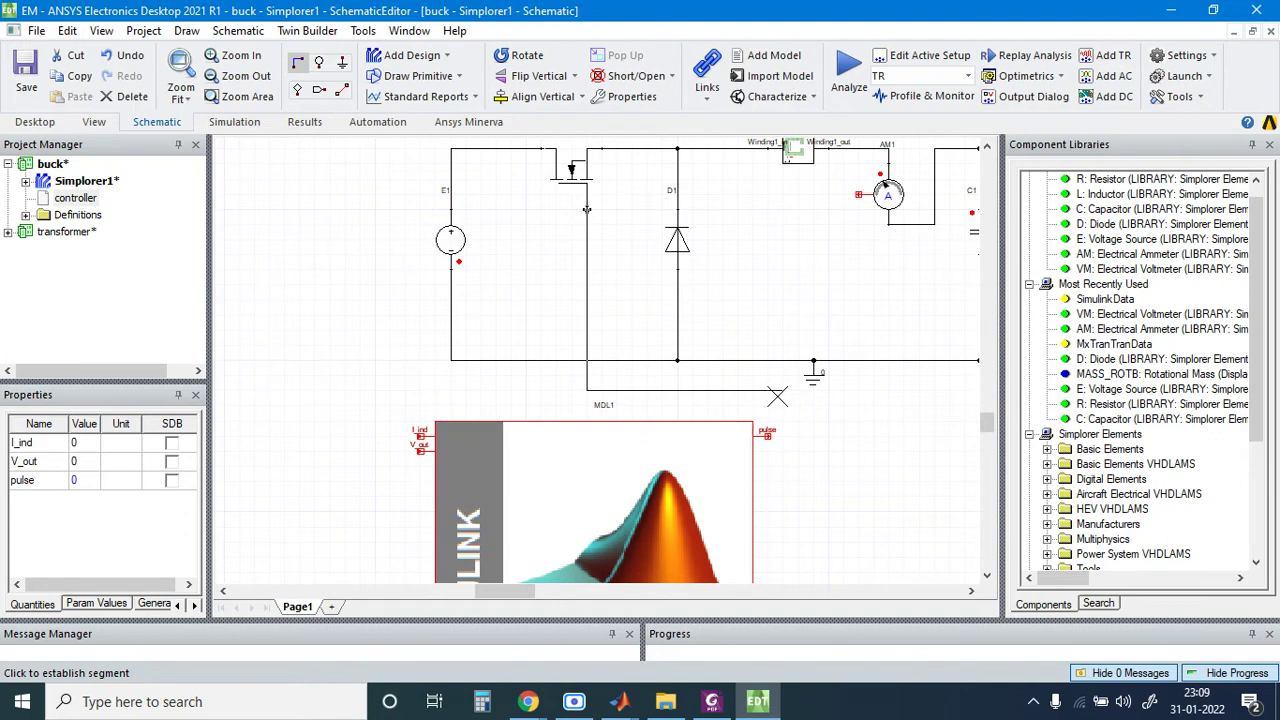
pyautogui.click(768, 440)
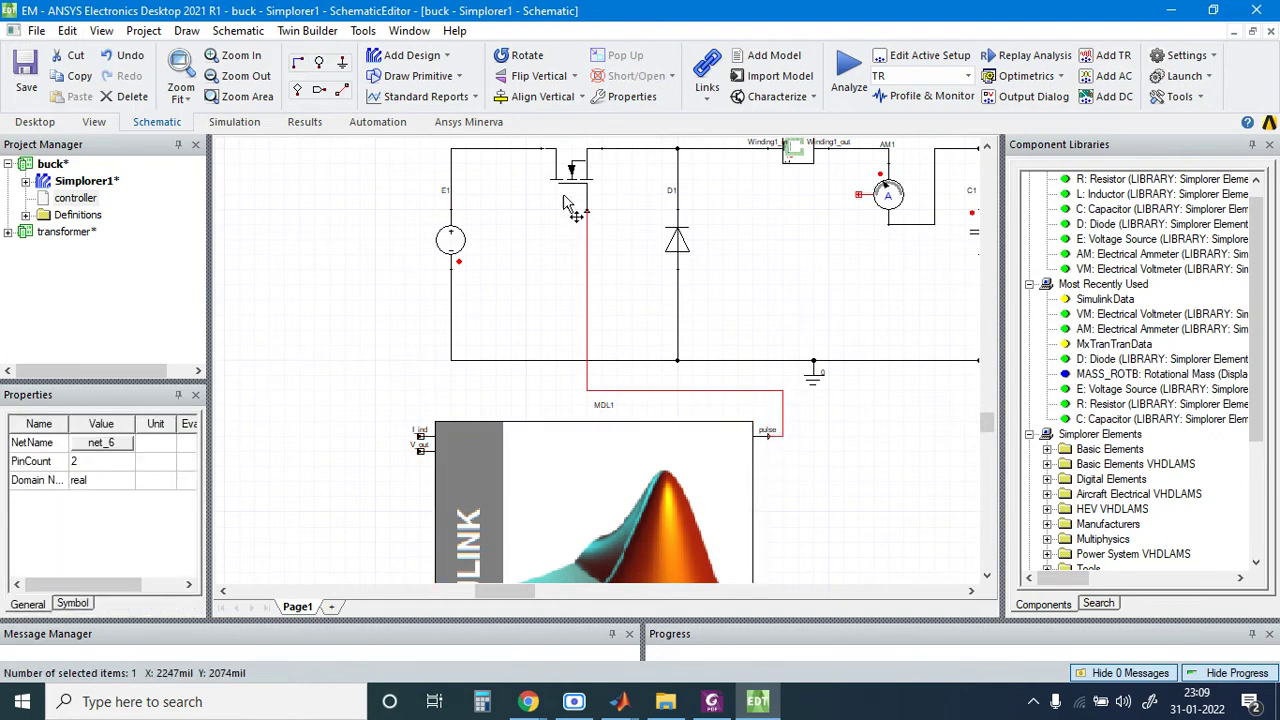
# Step: Wire the Simulink block's I_ind input around the outside of the circuit to ammeter AM1's output pin
pyautogui.scroll(-2, 622, 398)
pyautogui.scroll(2, 524, 340)
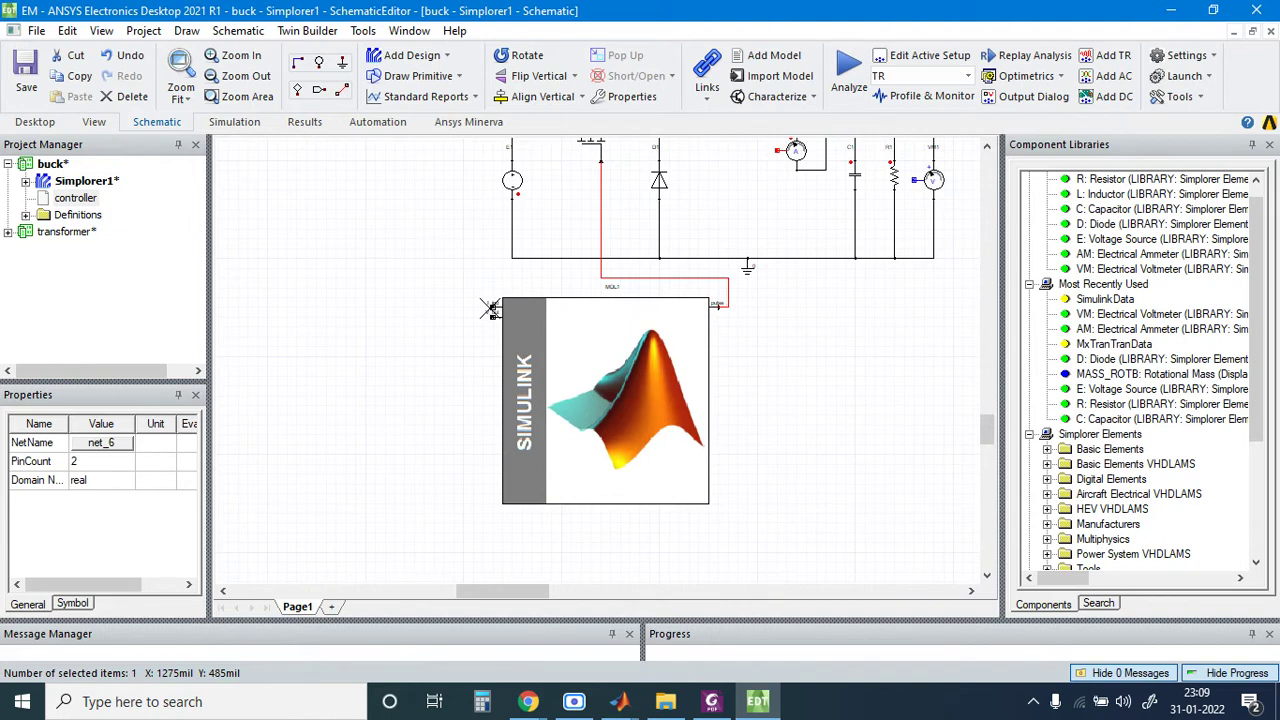
pyautogui.click(490, 308)
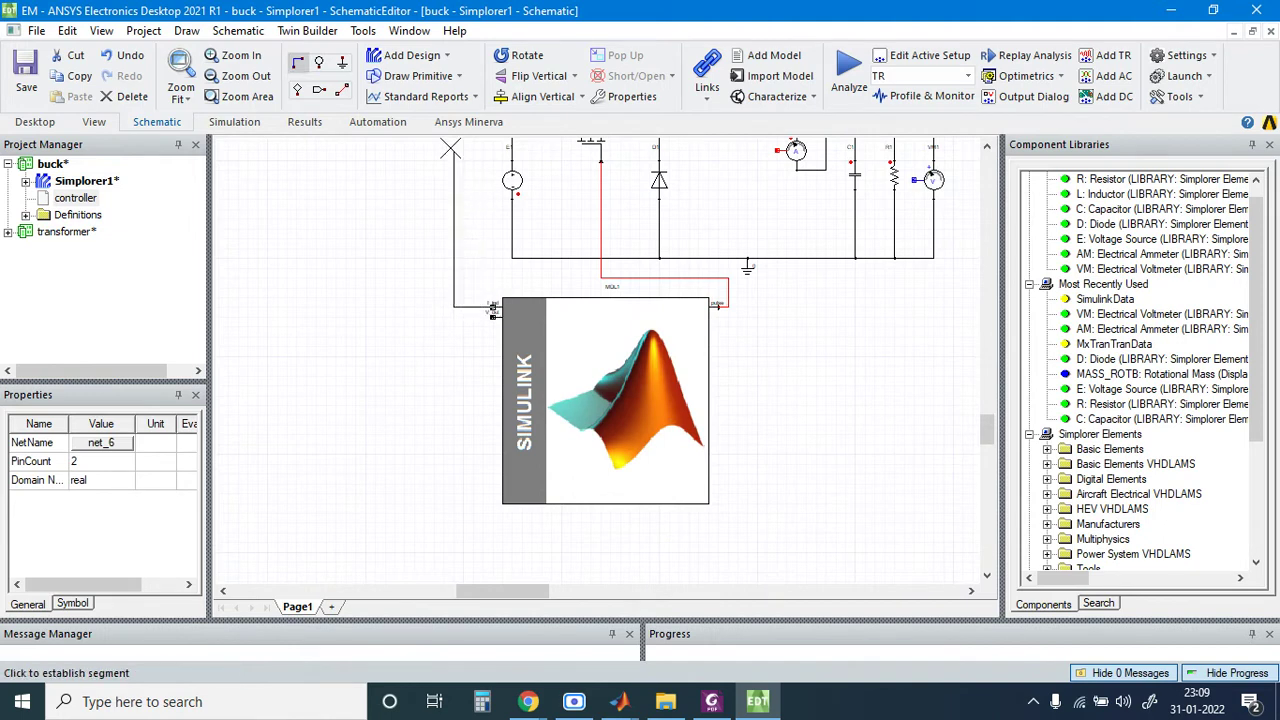
pyautogui.scroll(1, 429, 366)
pyautogui.scroll(-2, 423, 220)
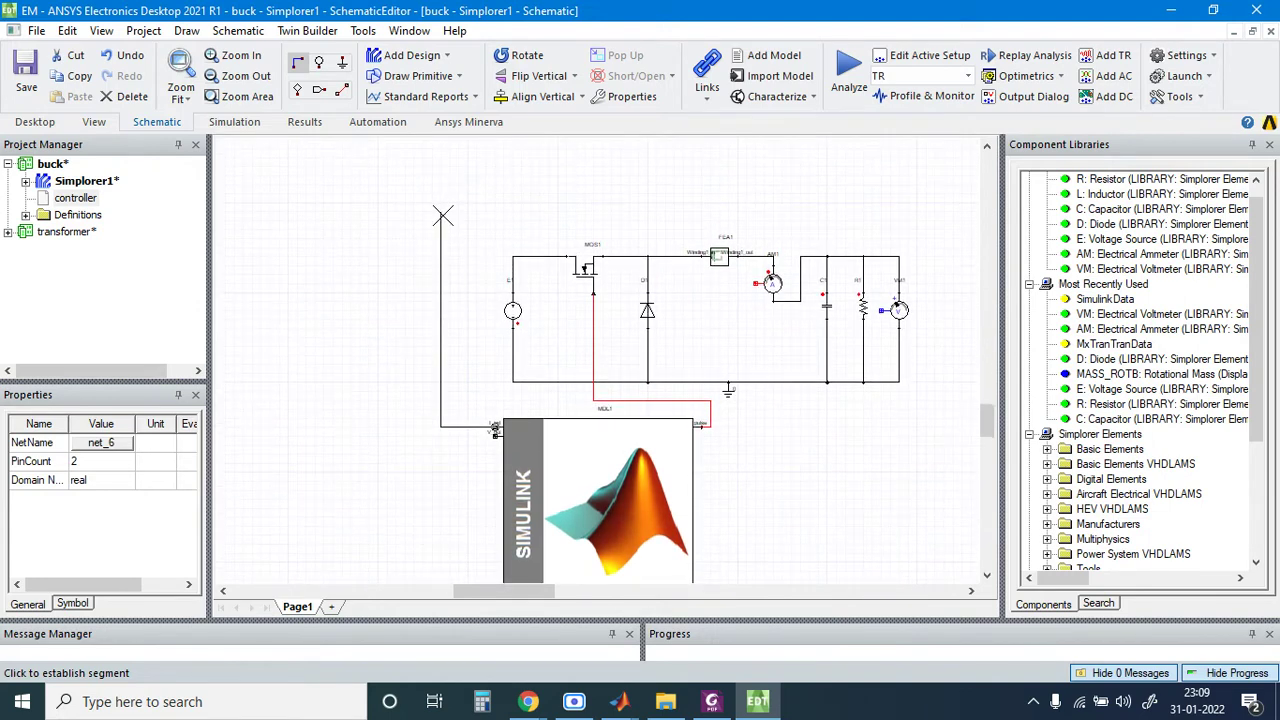
pyautogui.click(440, 220)
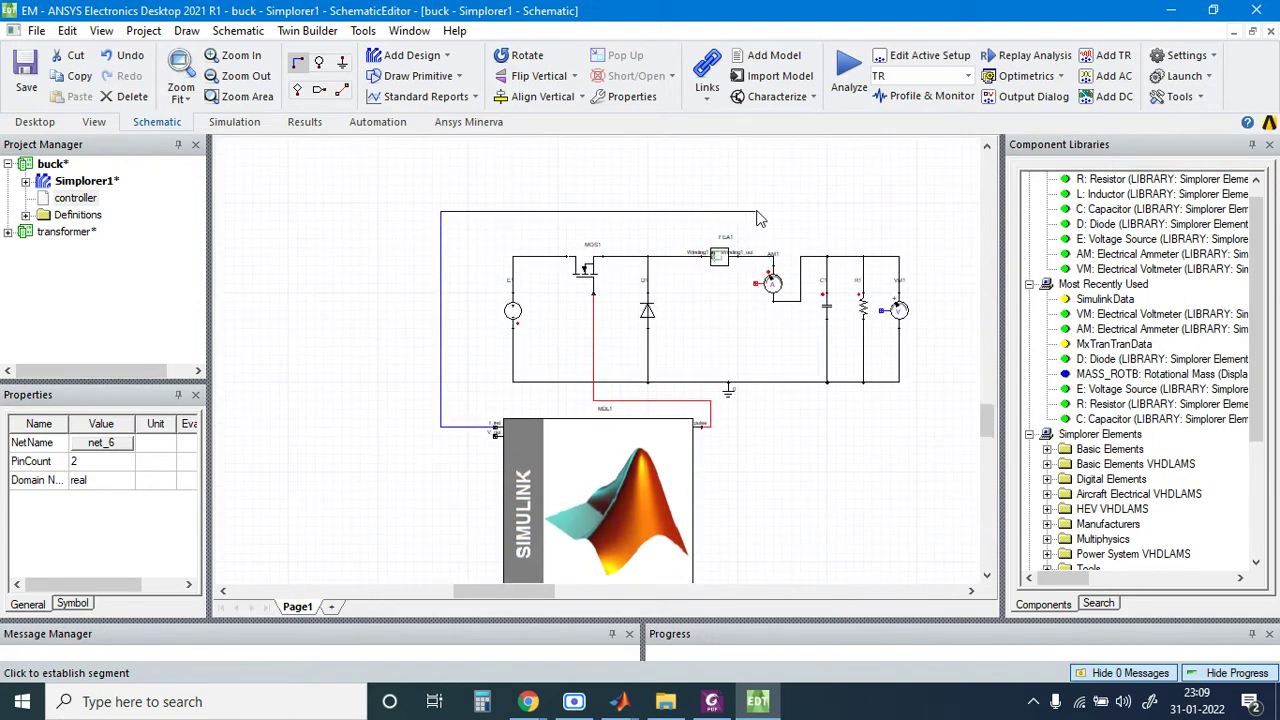
pyautogui.click(760, 287)
pyautogui.scroll(-3, 524, 437)
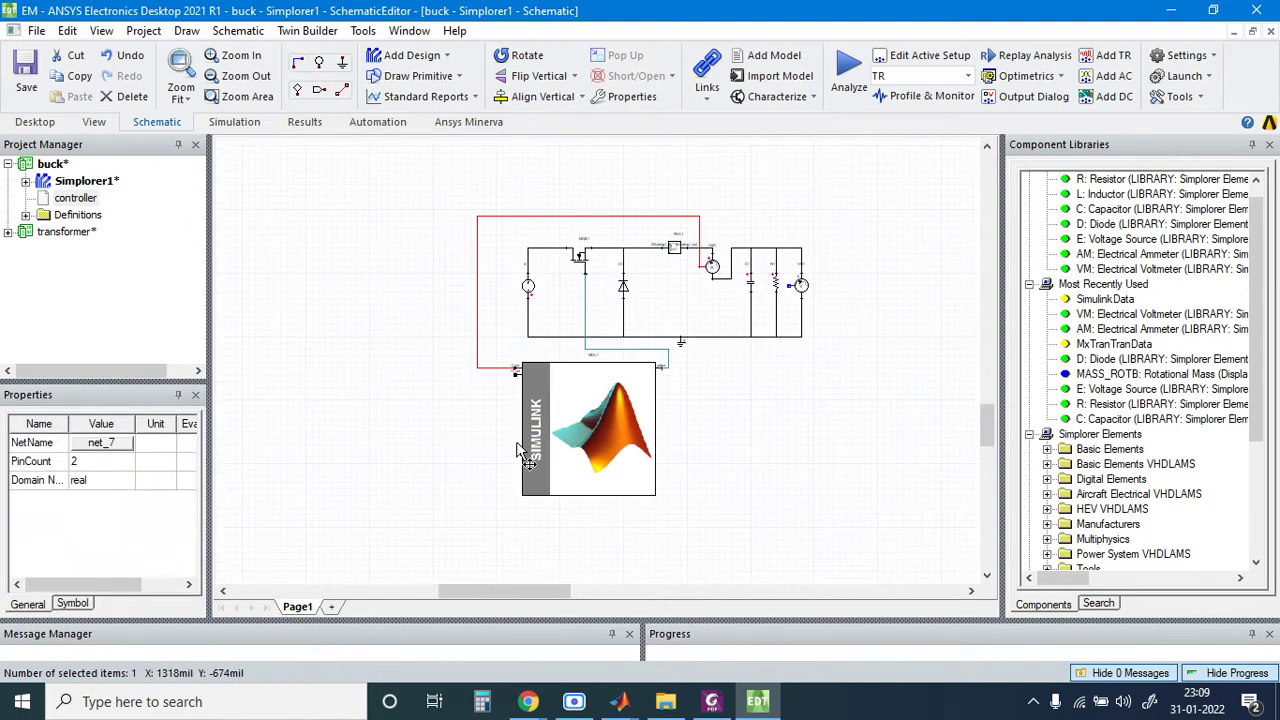
pyautogui.scroll(-1, 527, 372)
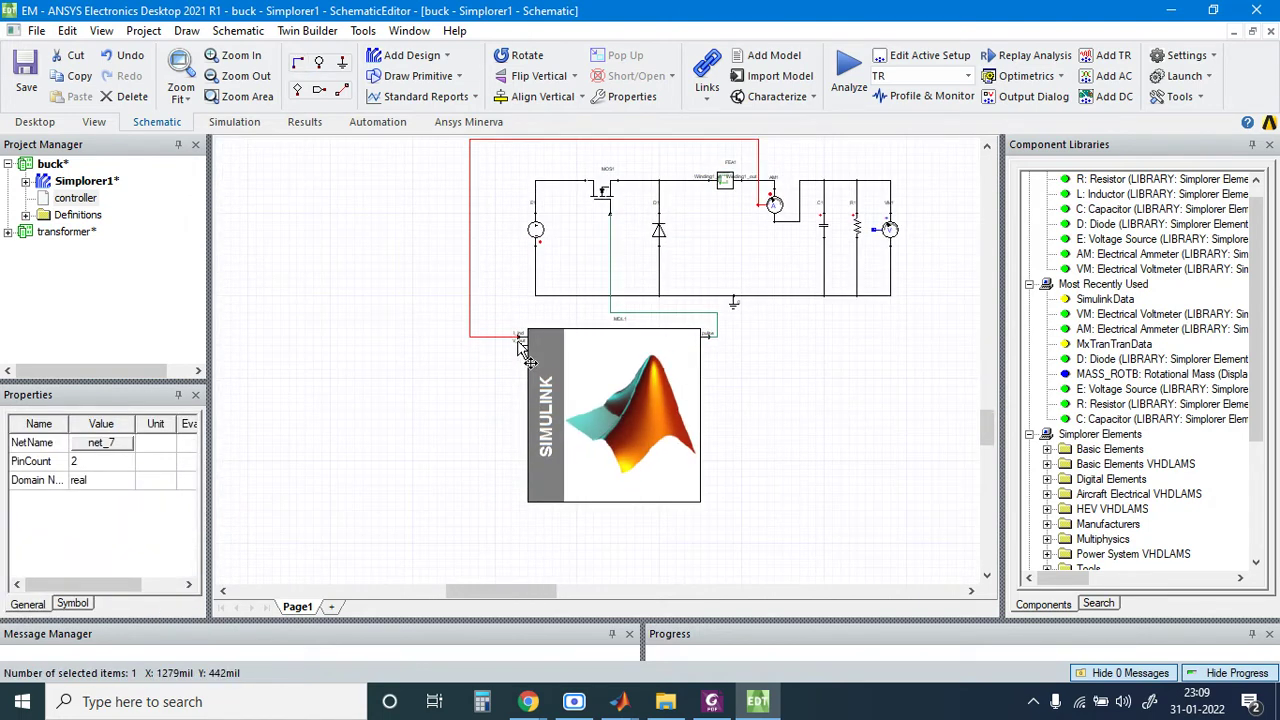
# Step: Wire the Simulink block's V_out input over the top of the circuit to voltmeter VM1's output pin
pyautogui.click(521, 345)
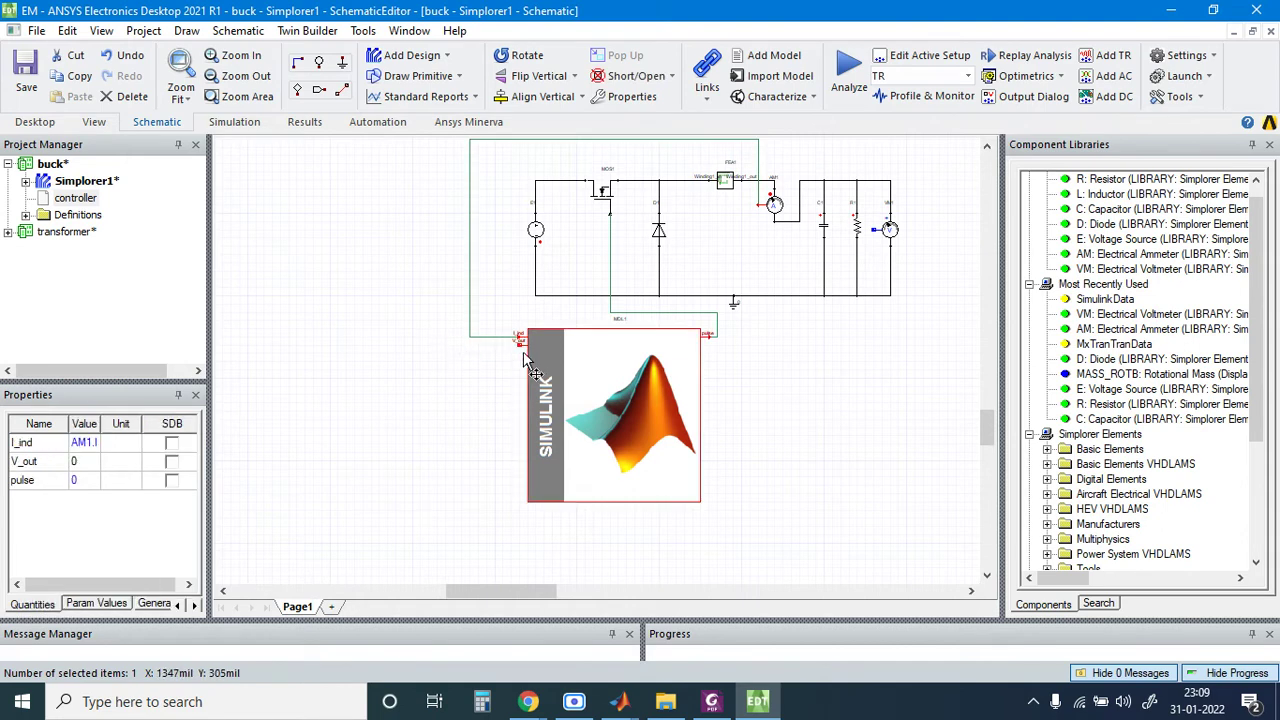
pyautogui.scroll(3, 519, 350)
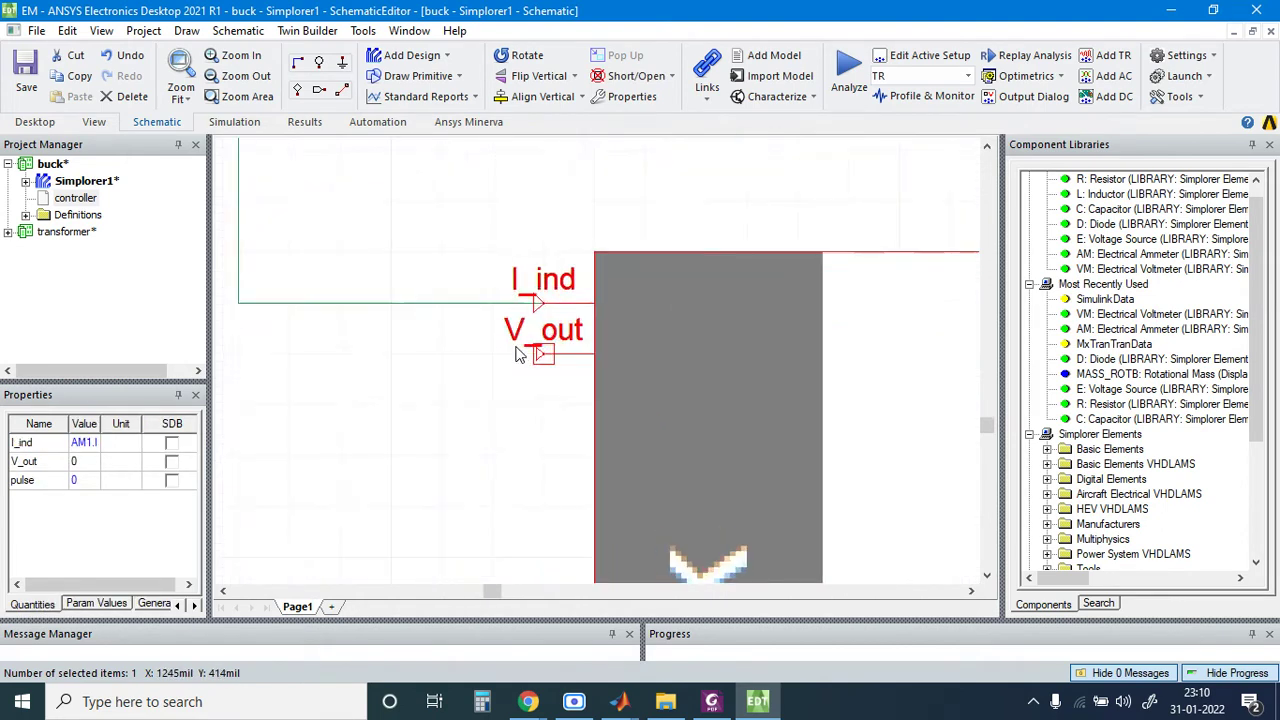
pyautogui.click(548, 356)
pyautogui.scroll(-5, 483, 368)
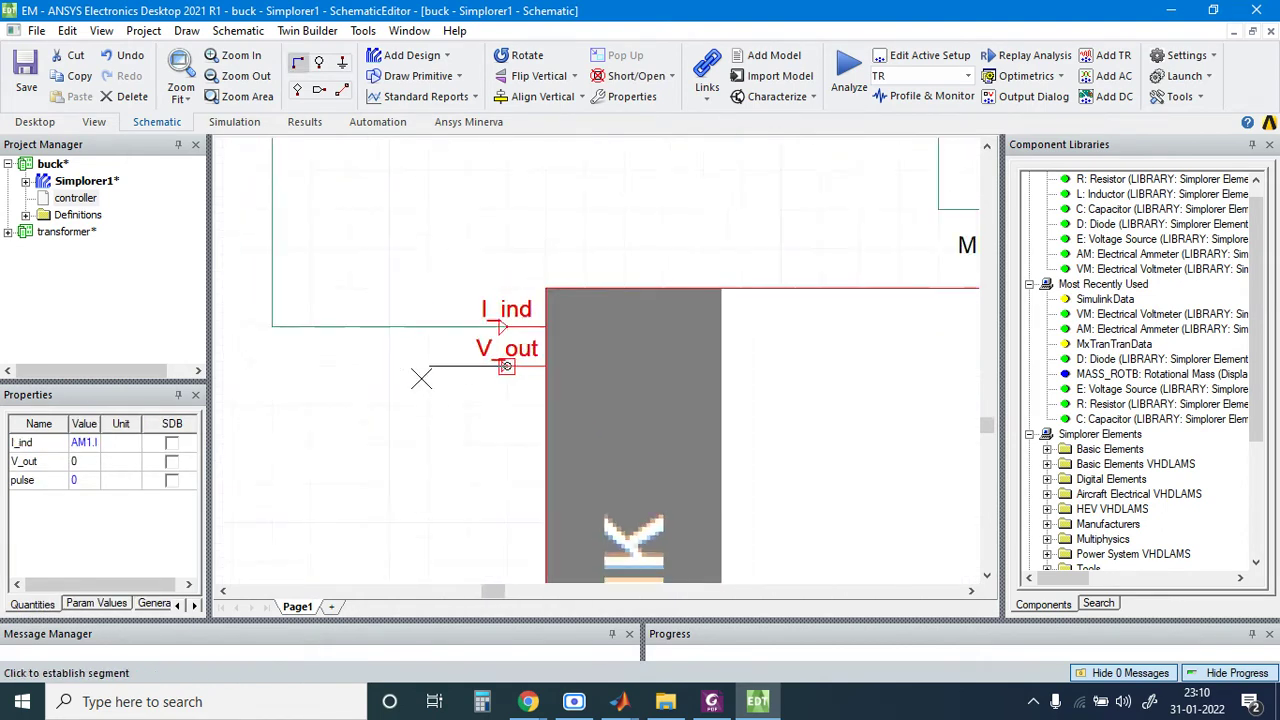
pyautogui.scroll(-3, 400, 438)
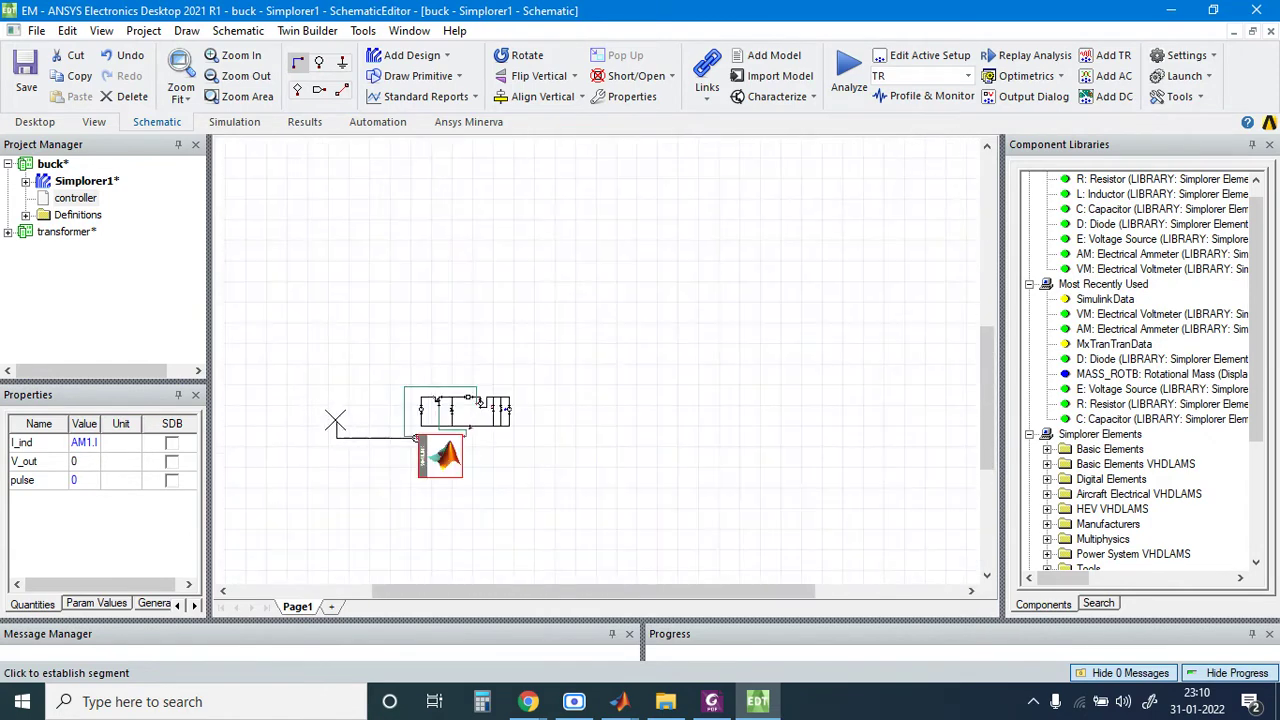
pyautogui.scroll(3, 394, 429)
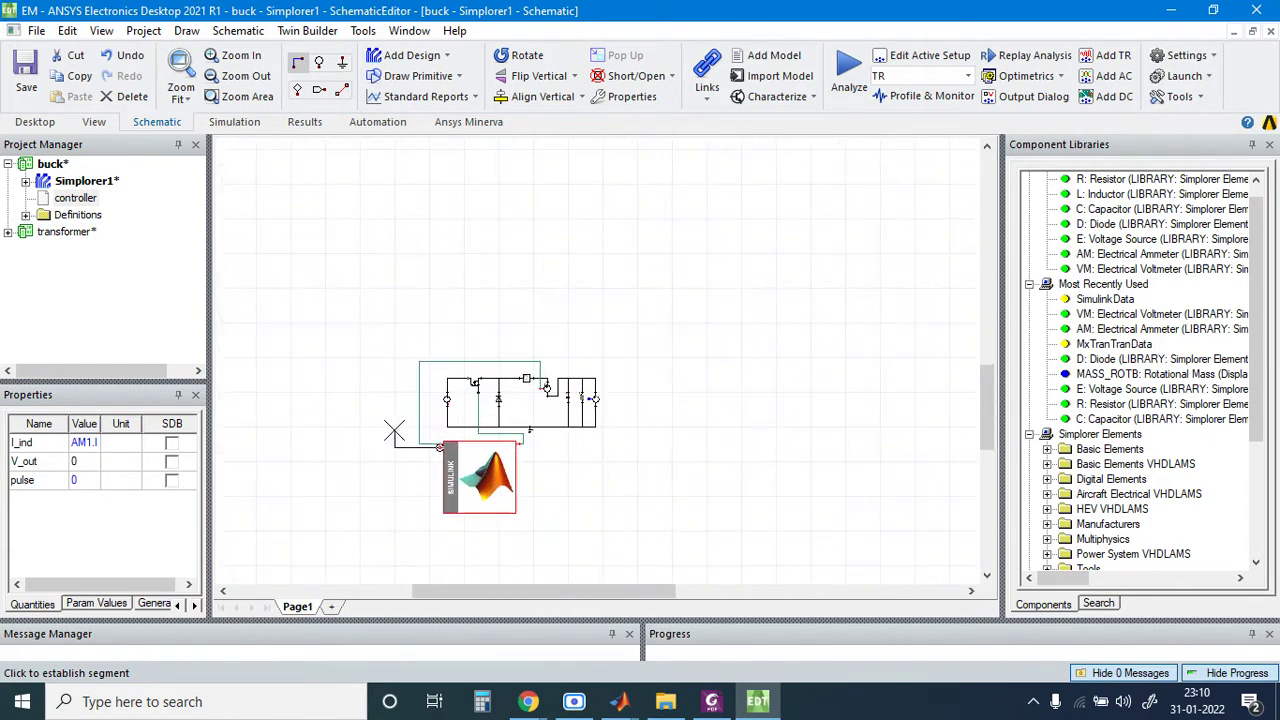
pyautogui.click(426, 286)
pyautogui.scroll(2, 779, 316)
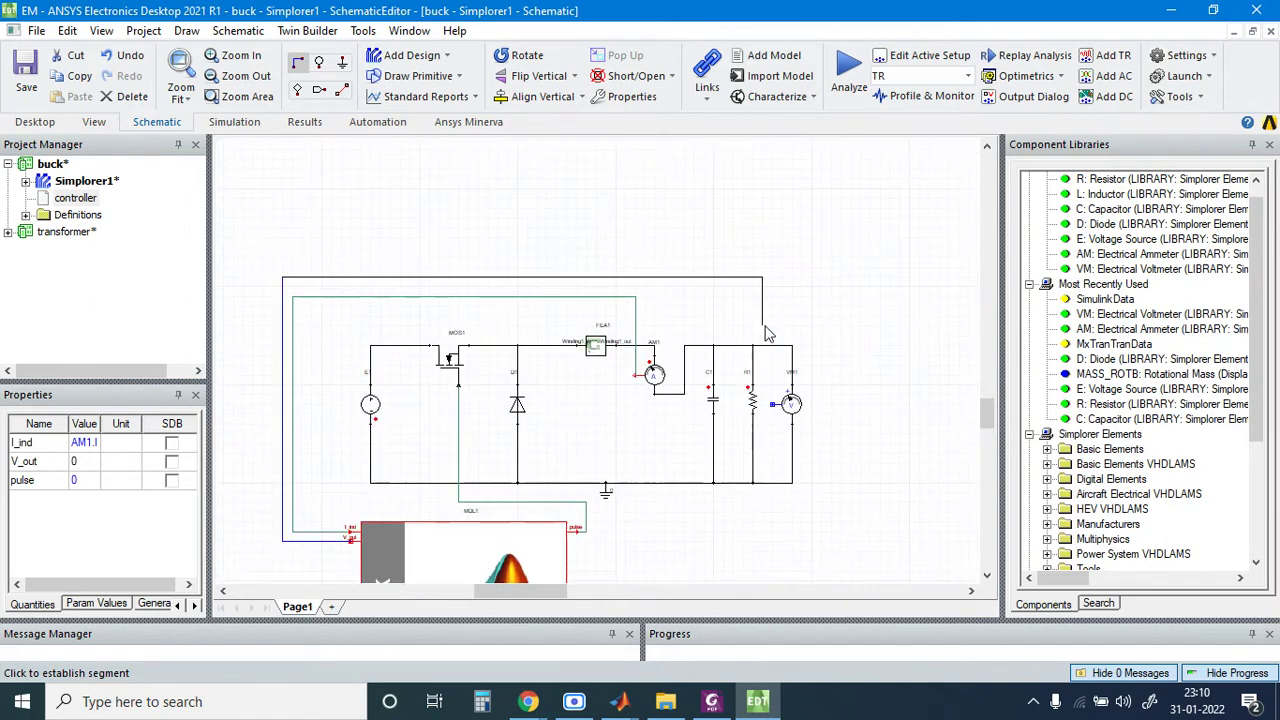
pyautogui.click(774, 404)
pyautogui.scroll(-1, 700, 380)
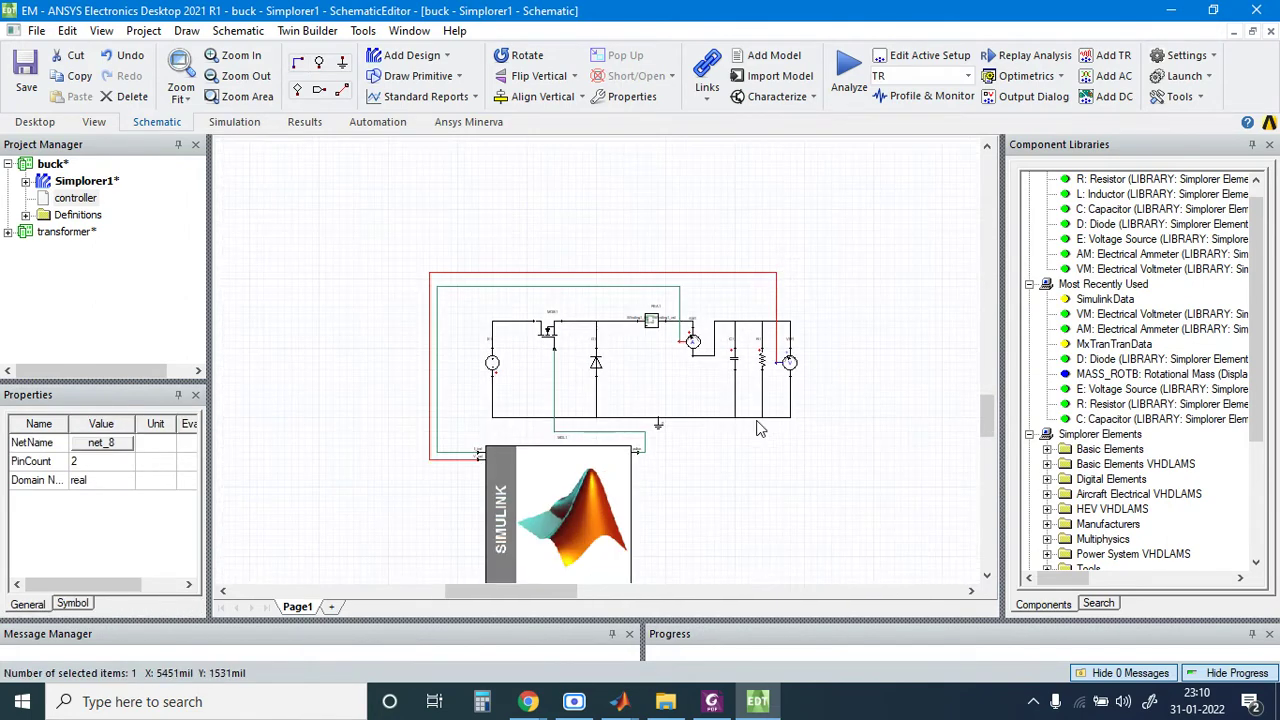
# Step: Save the buck project with the fully wired Simulink block
pyautogui.scroll(1, 560, 450)
pyautogui.scroll(-1, 422, 505)
pyautogui.scroll(3, 419, 497)
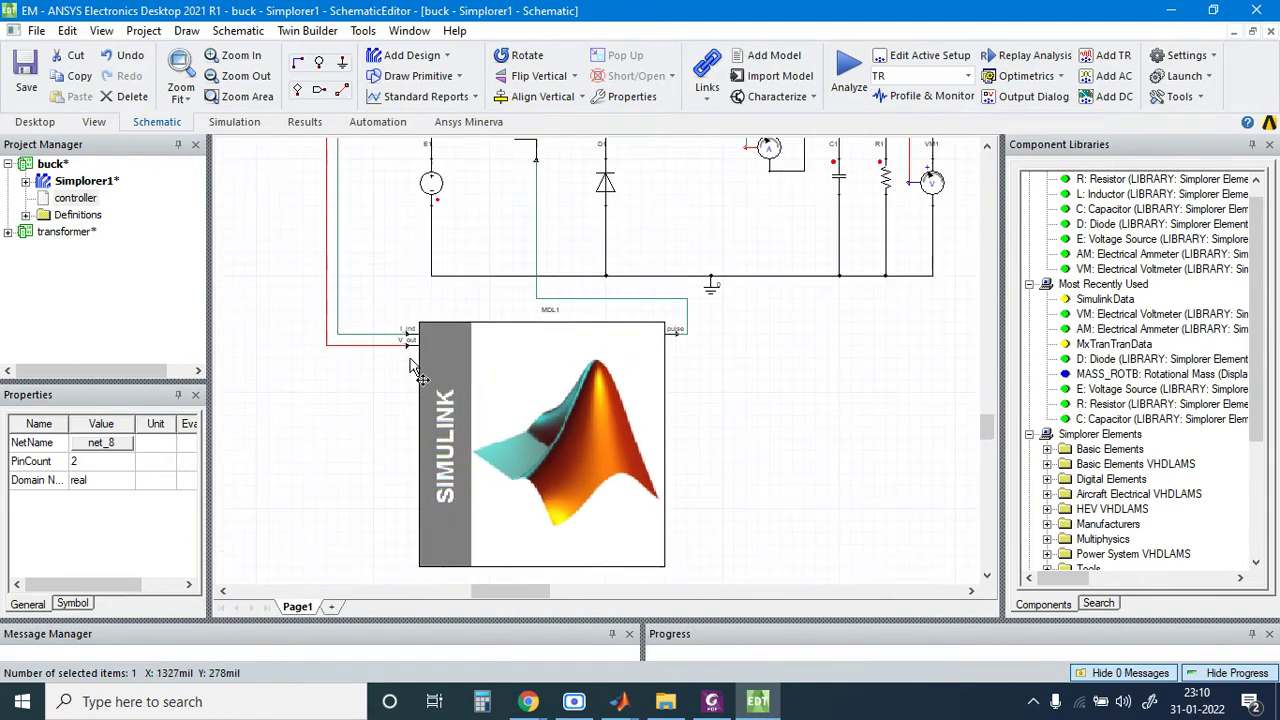
pyautogui.scroll(-1, 418, 372)
pyautogui.scroll(-1, 700, 444)
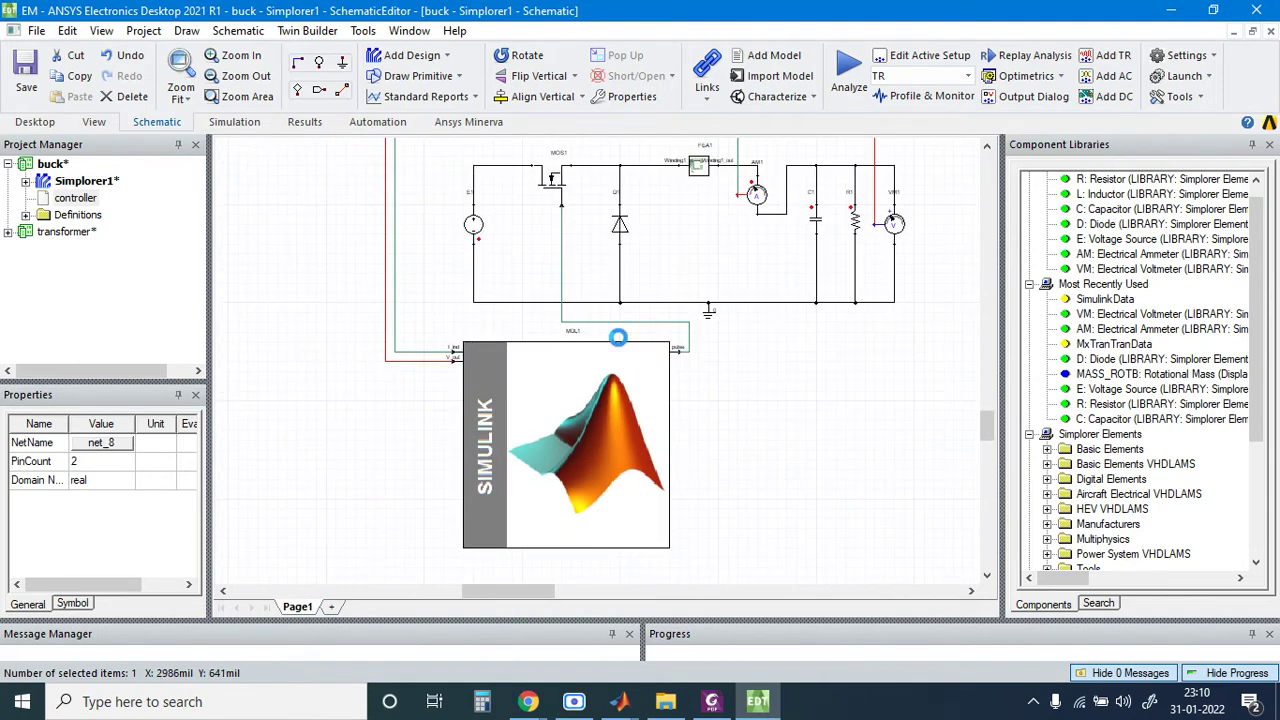
pyautogui.hotkey('ctrl', 's')
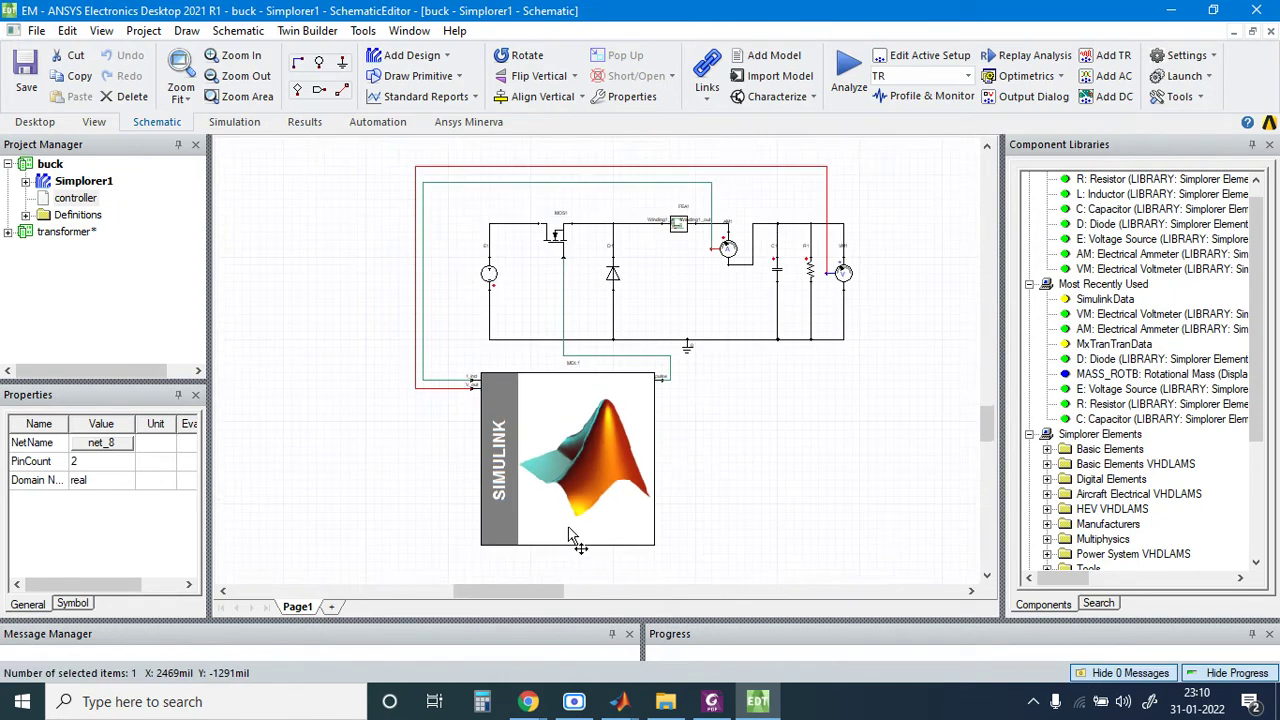
# Step: Examine the connections from voltmeter VM1, ammeter AM1 and MOS1 to the Simulink block in the schematic
pyautogui.scroll(-1, 579, 541)
pyautogui.scroll(1, 836, 264)
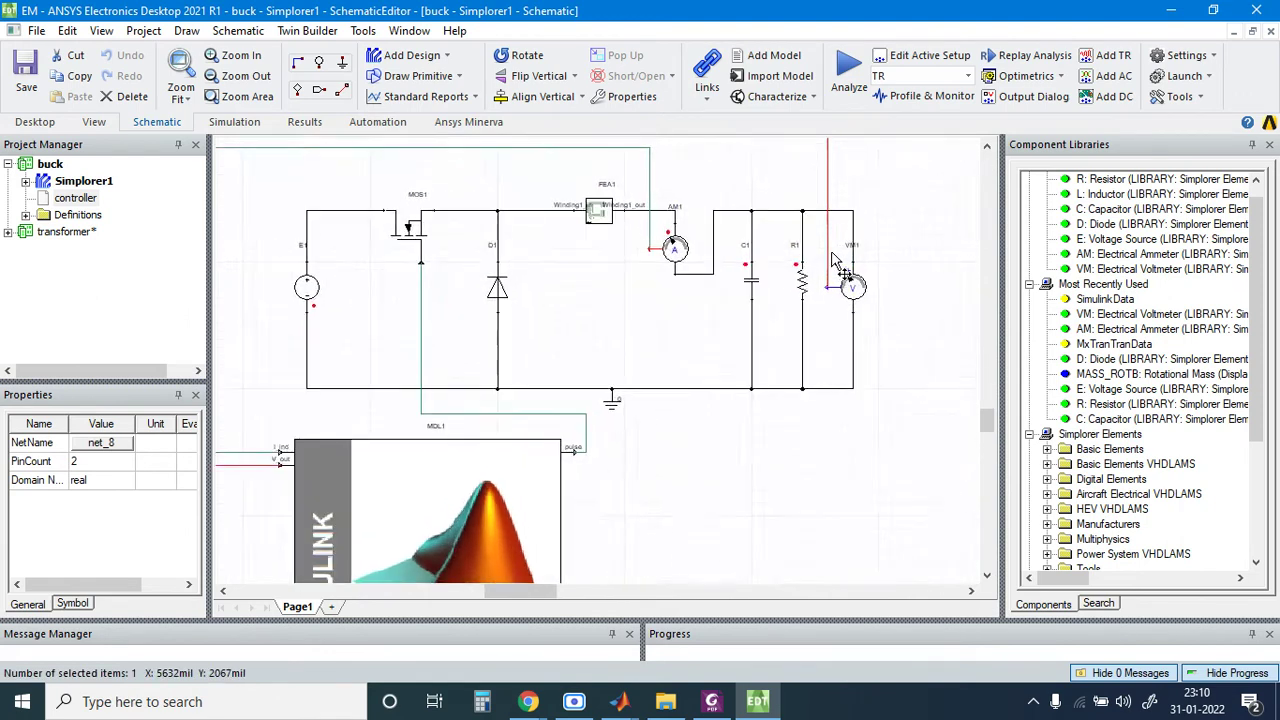
pyautogui.scroll(-1, 810, 318)
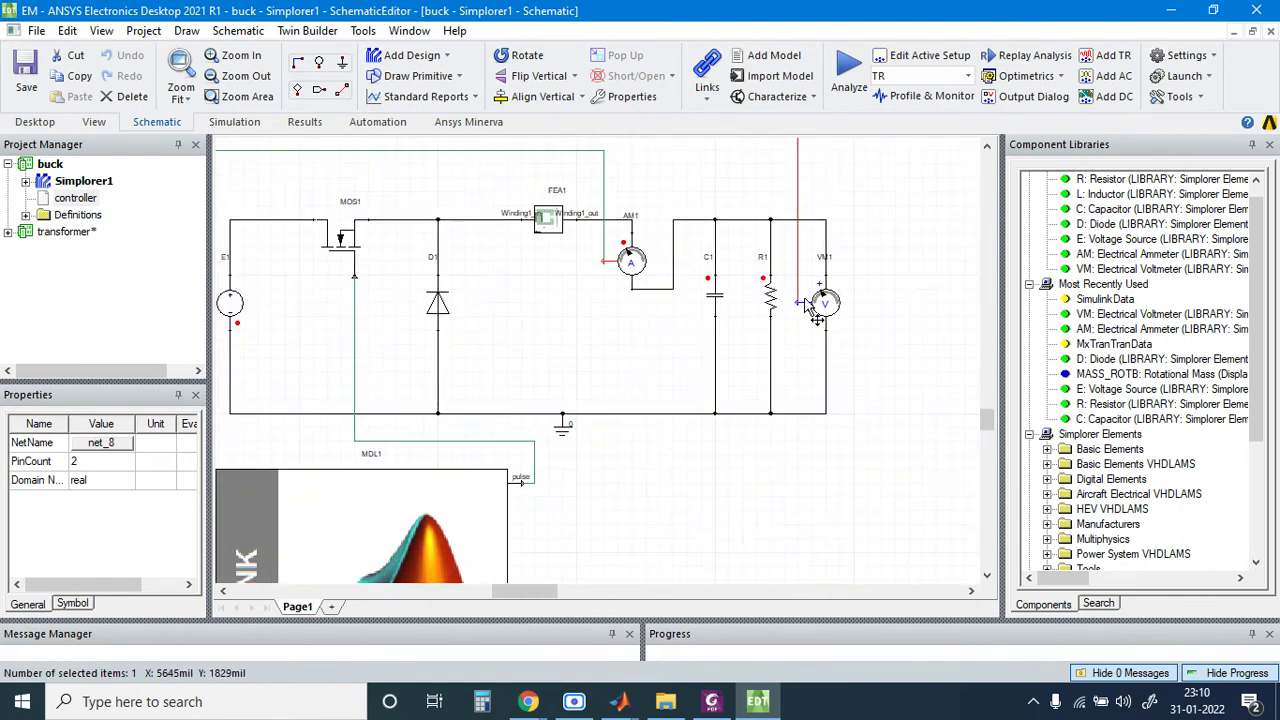
pyautogui.scroll(1, 614, 328)
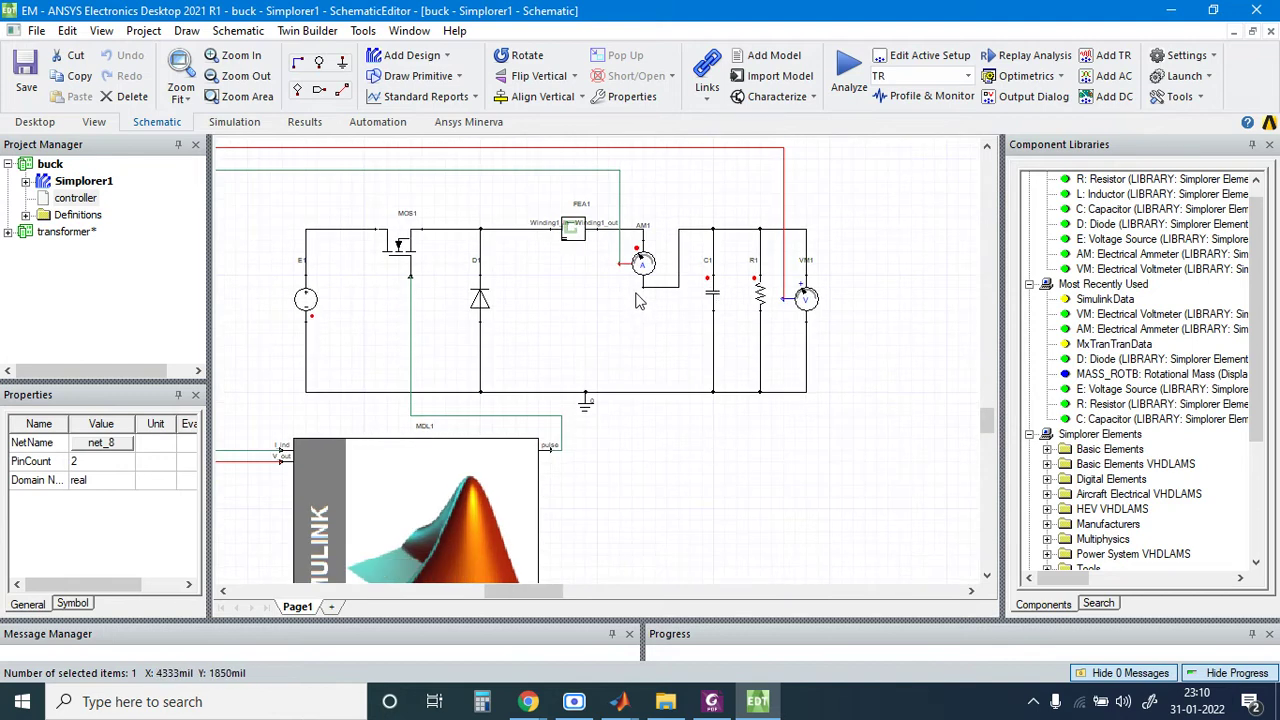
pyautogui.scroll(-1, 641, 302)
pyautogui.scroll(-1, 464, 394)
pyautogui.scroll(1, 463, 530)
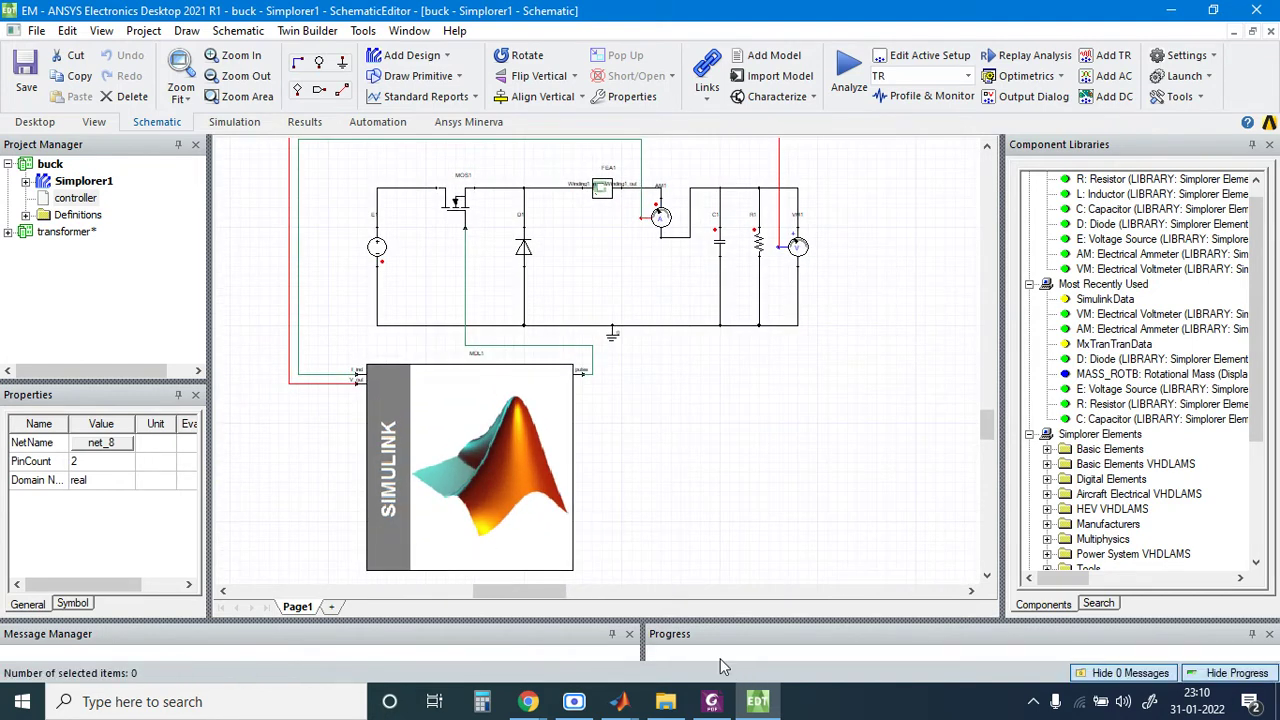
# Step: Switch to the controller model in Simulink and search the block library for s-function
pyautogui.moveTo(703, 705)
pyautogui.moveTo(617, 707)
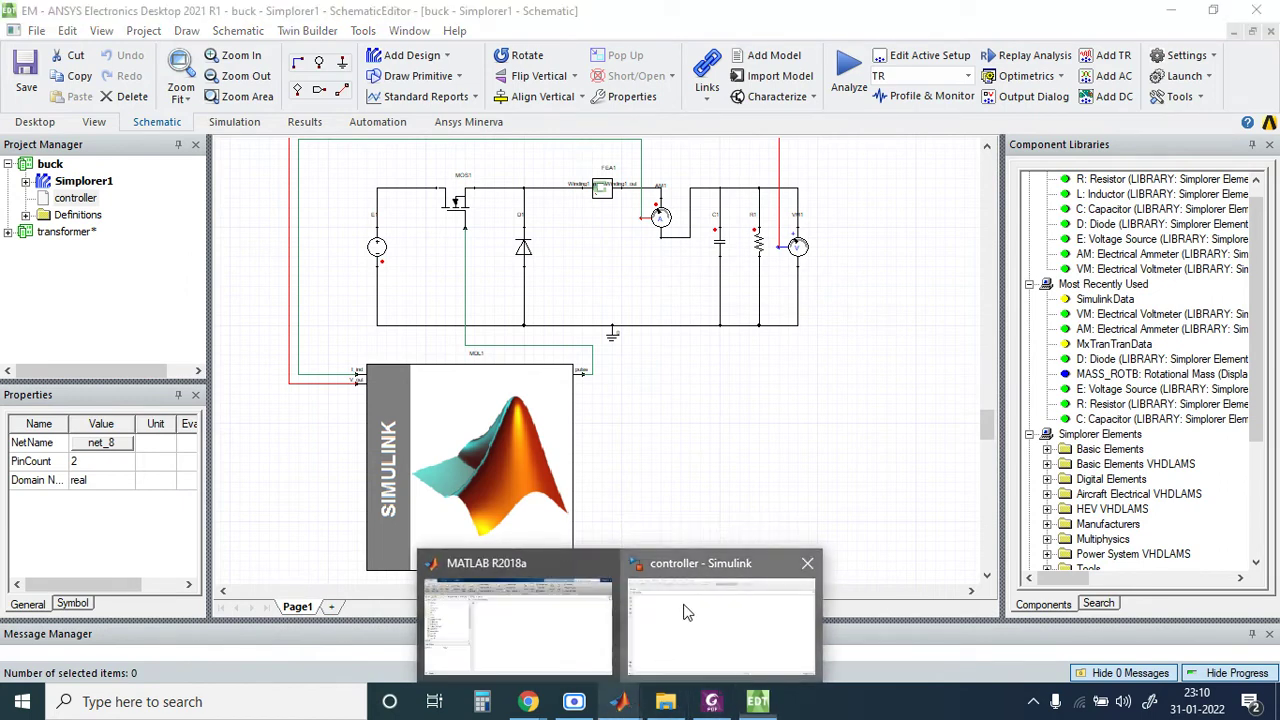
pyautogui.click(720, 615)
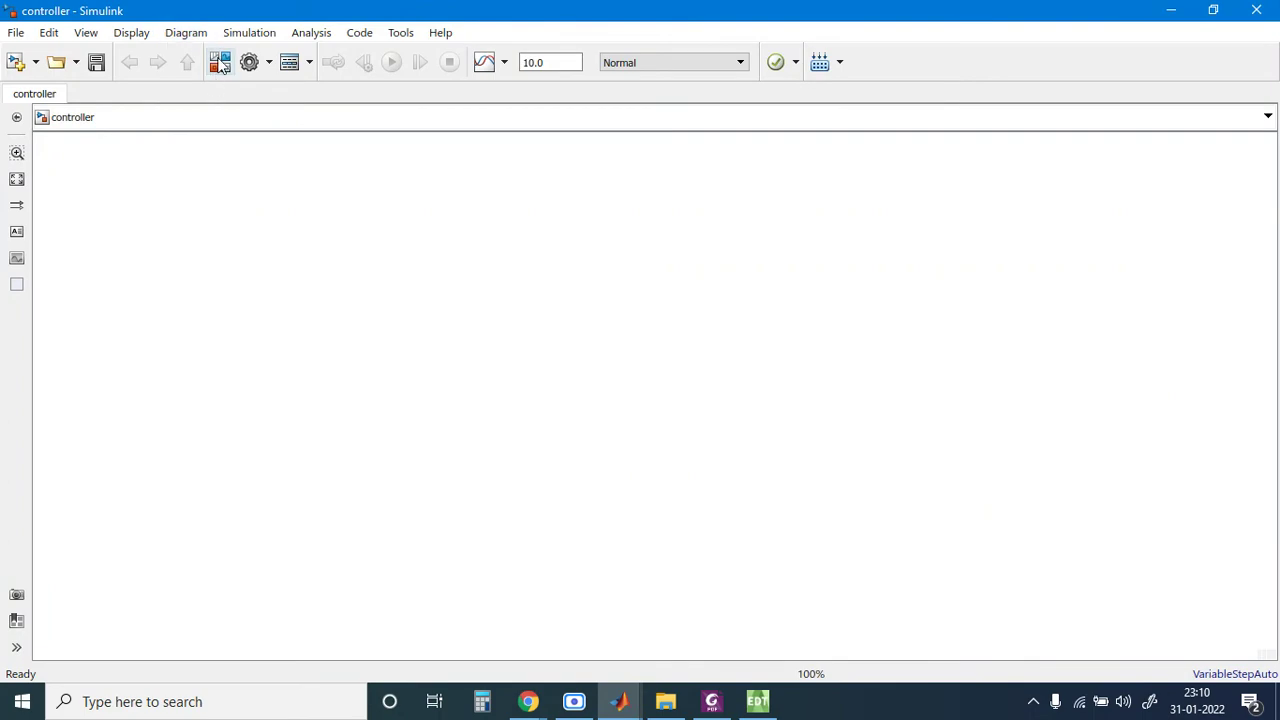
pyautogui.click(220, 63)
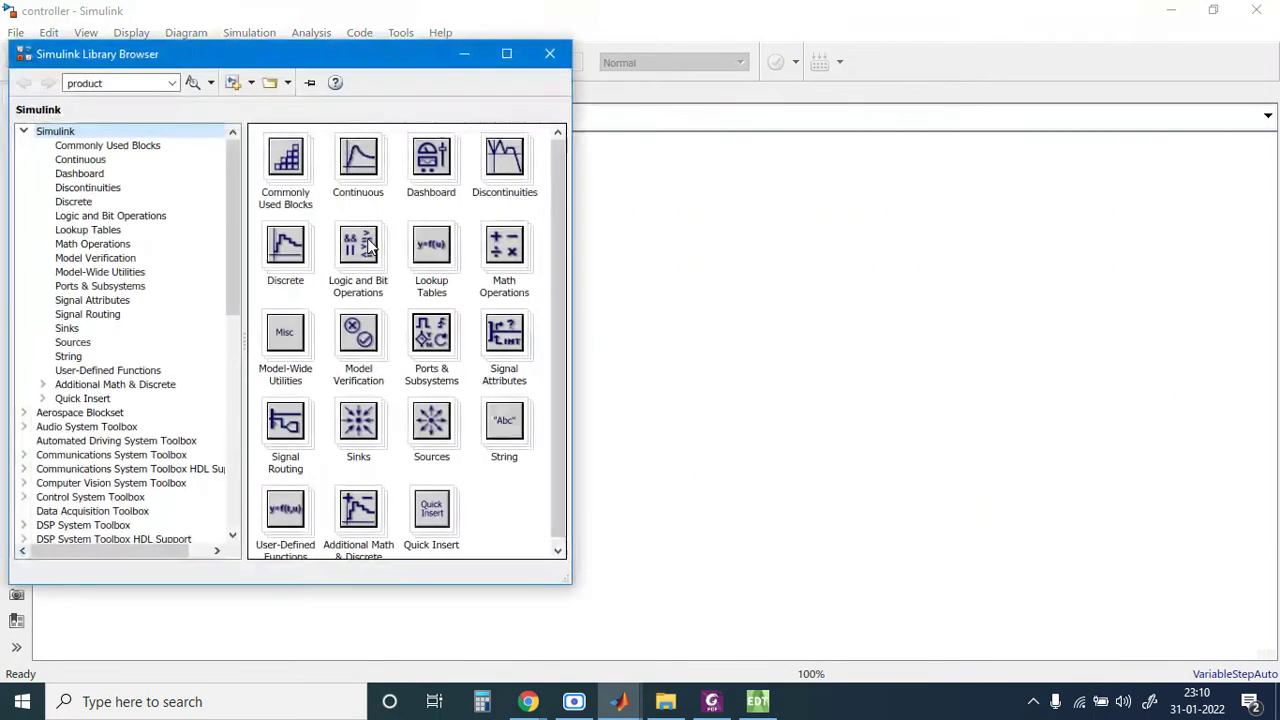
pyautogui.click(119, 84)
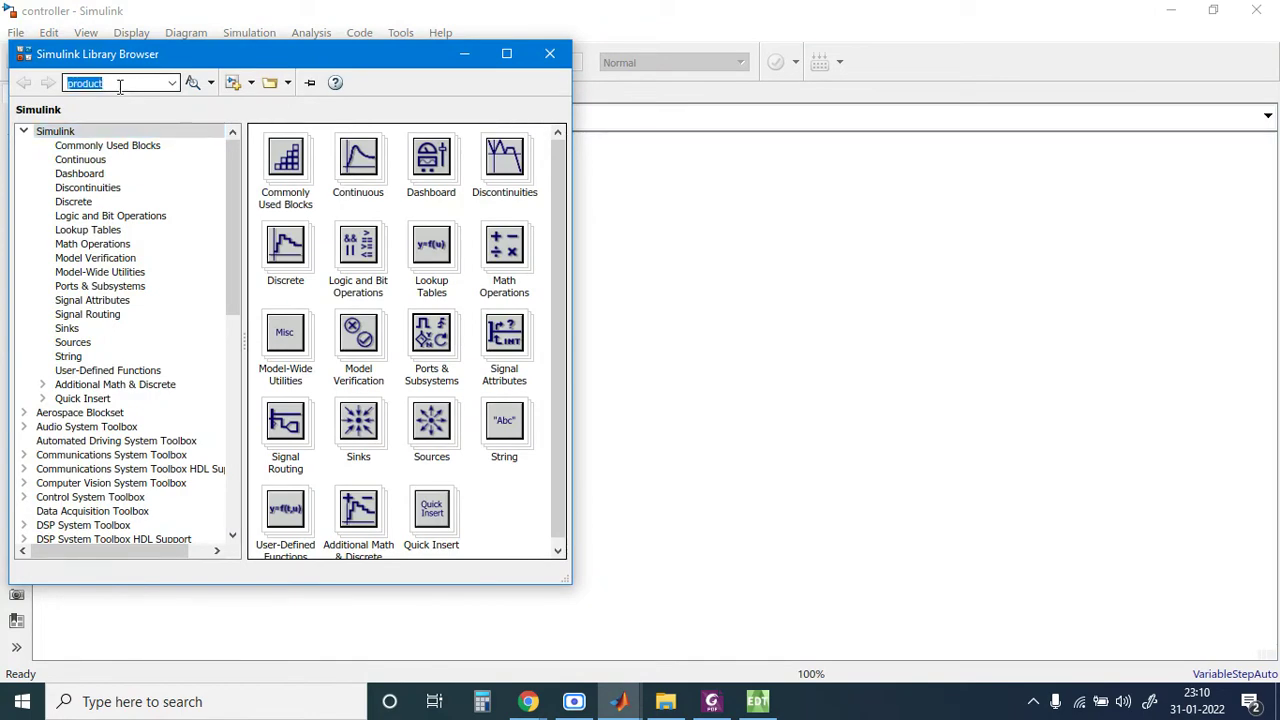
pyautogui.write('s-function')
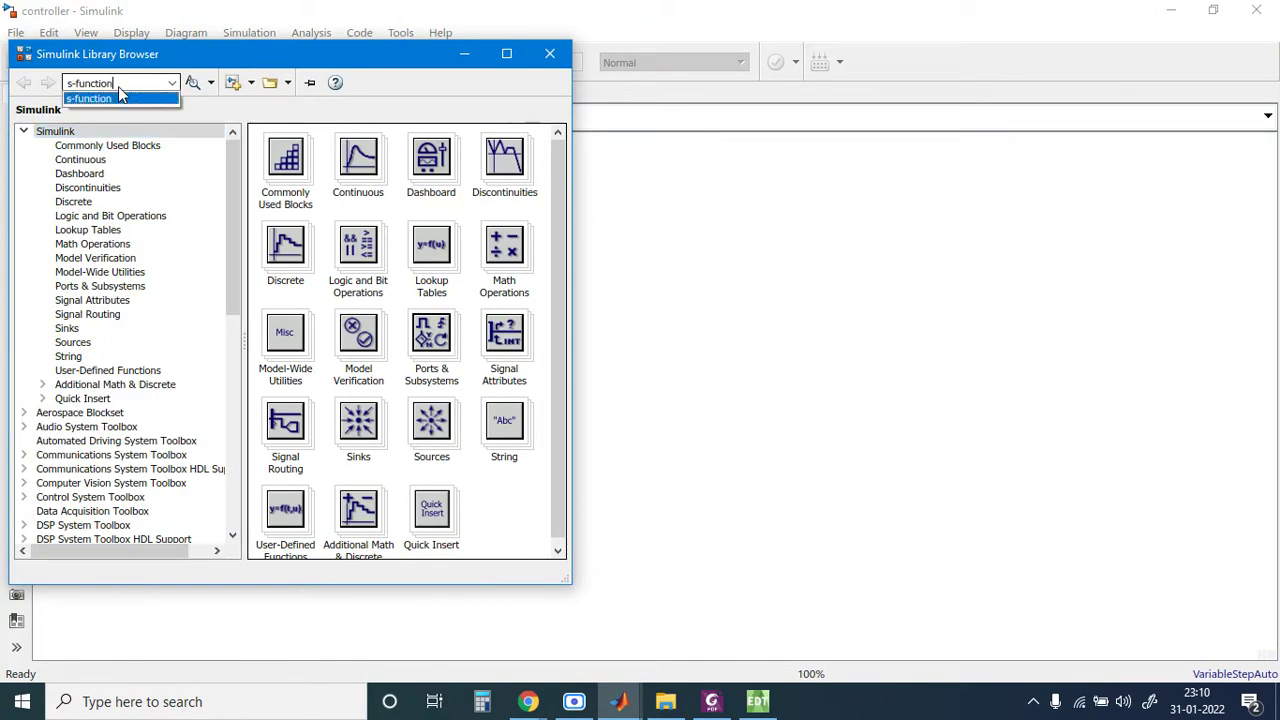
pyautogui.click(100, 98)
pyautogui.press('Return')
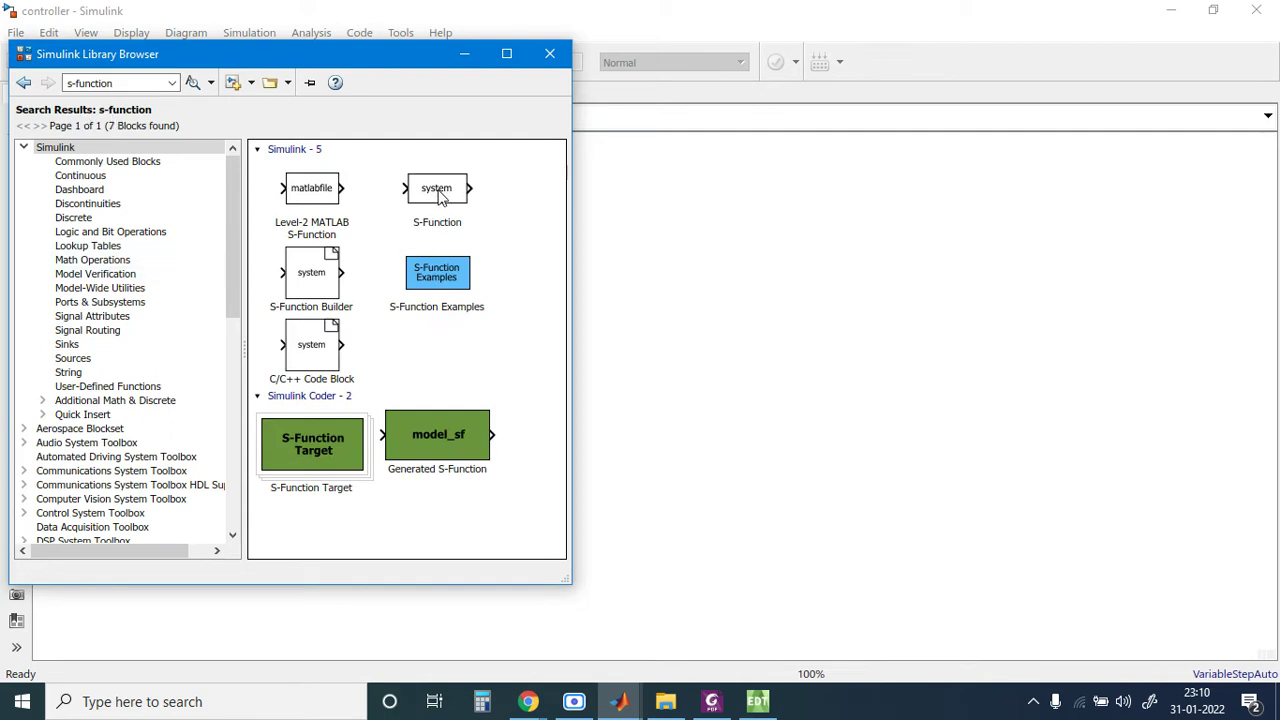
# Step: Add an S-Function block from the library to the controller model and position it near the middle of the canvas
pyautogui.click(435, 196)
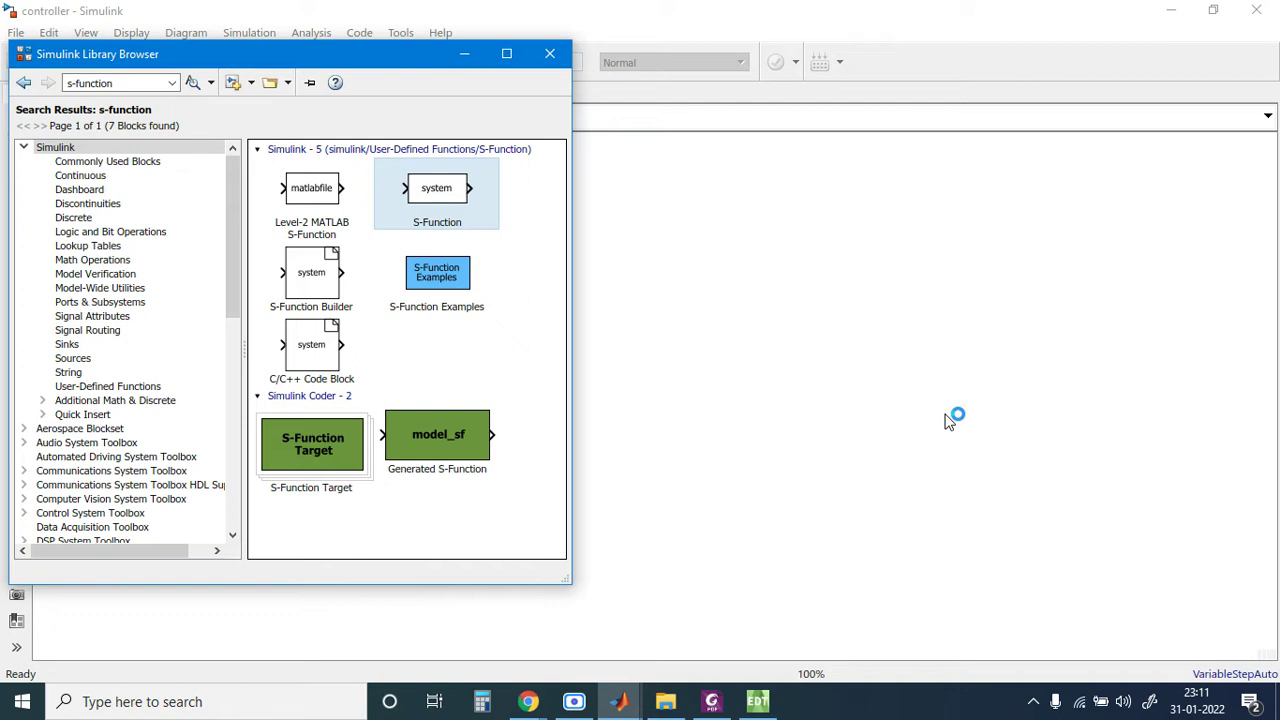
pyautogui.click(777, 334)
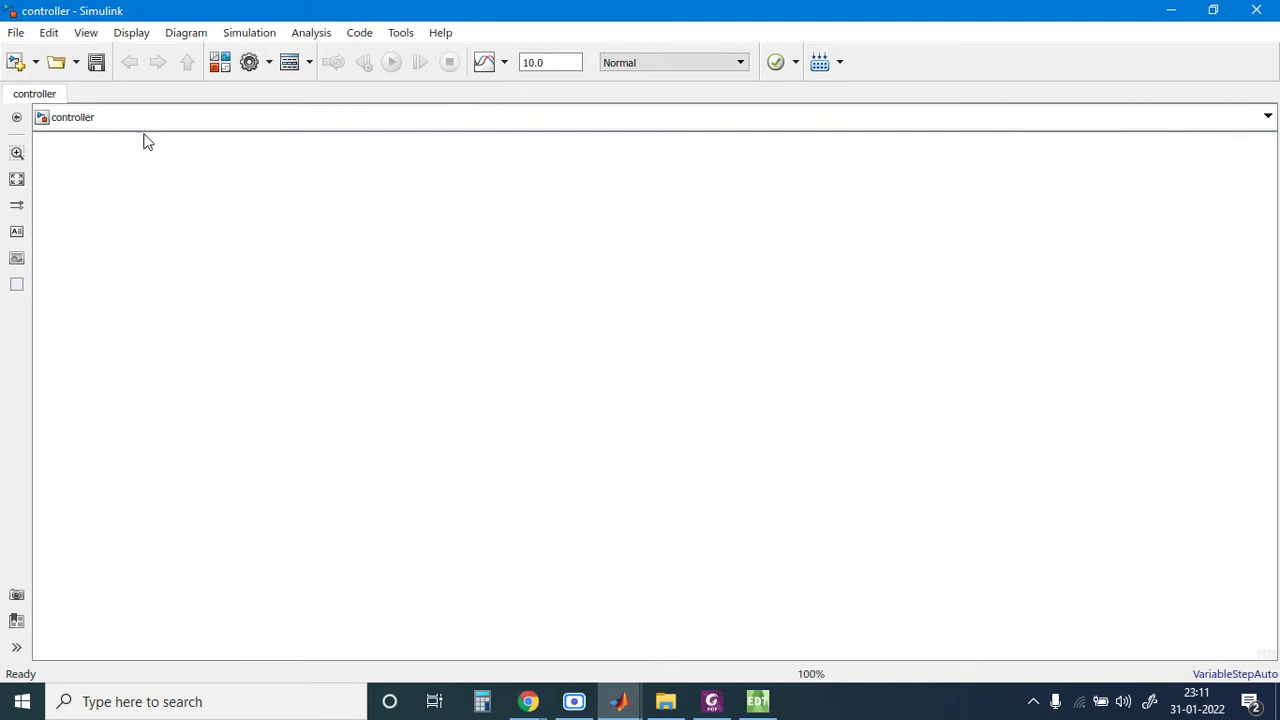
pyautogui.click(220, 62)
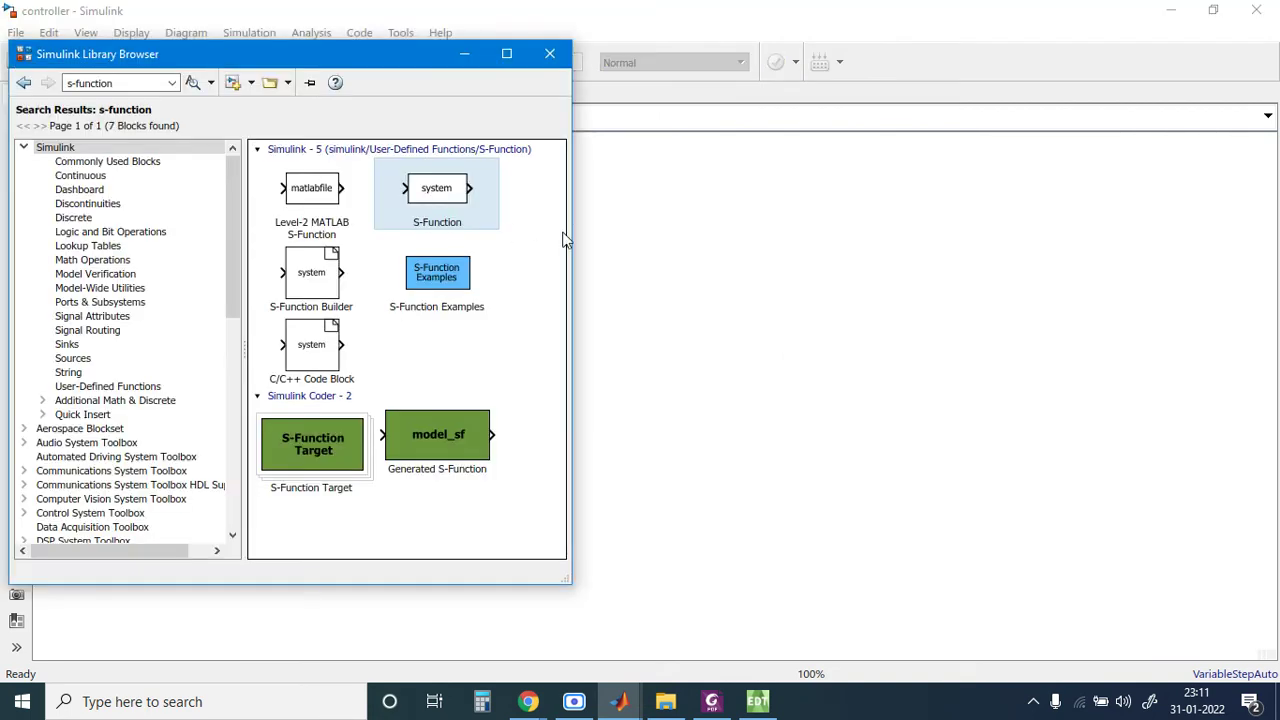
pyautogui.moveTo(393, 52); pyautogui.dragTo(265, 116)
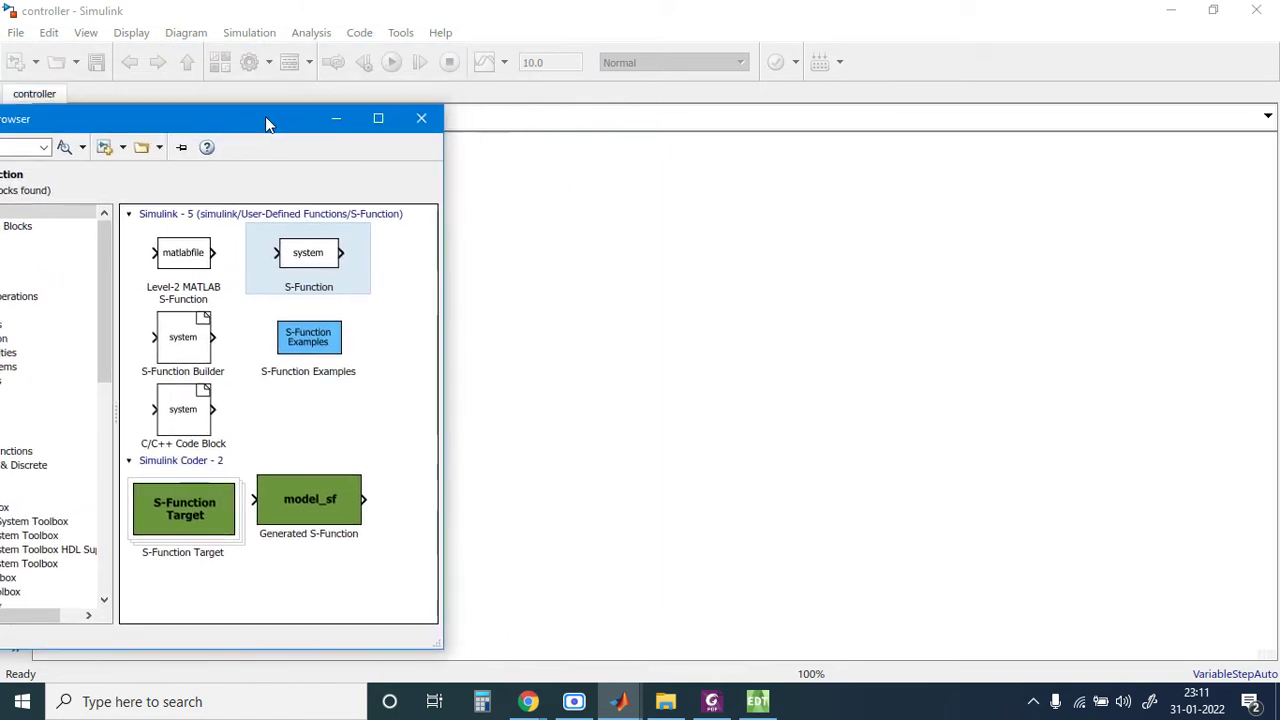
pyautogui.moveTo(305, 260); pyautogui.dragTo(679, 301)
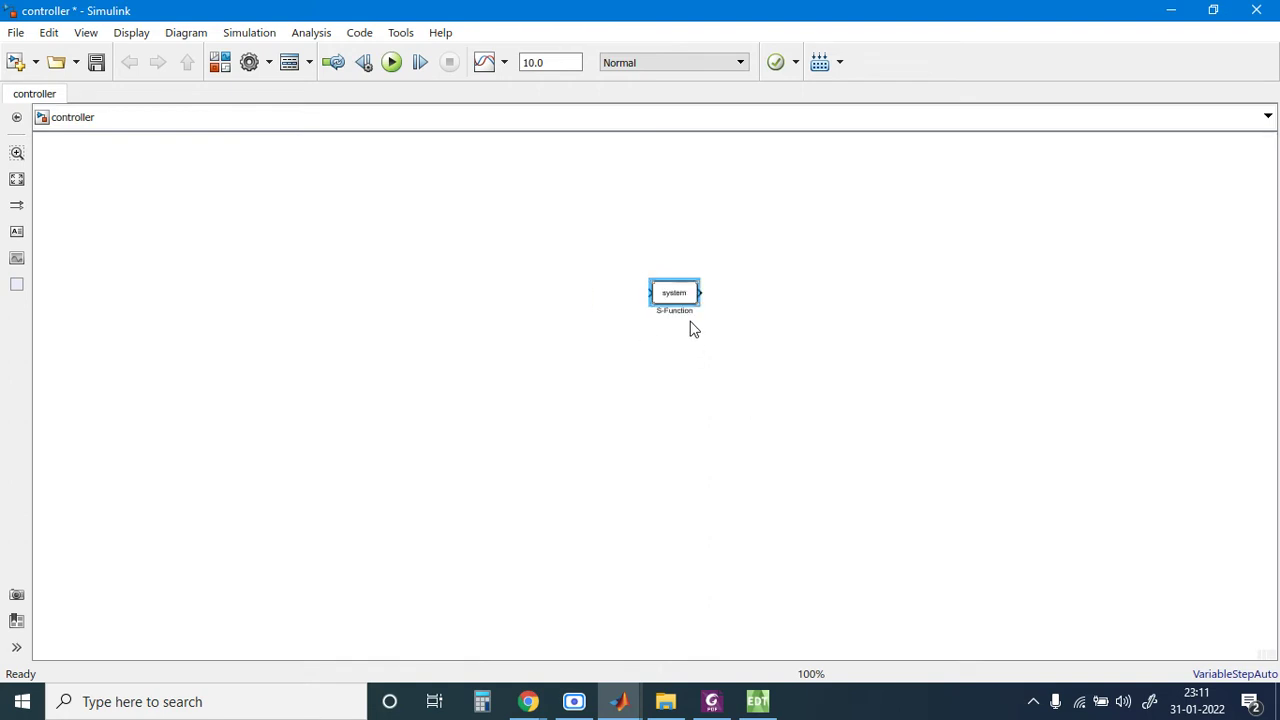
pyautogui.hotkey('alt', '1')
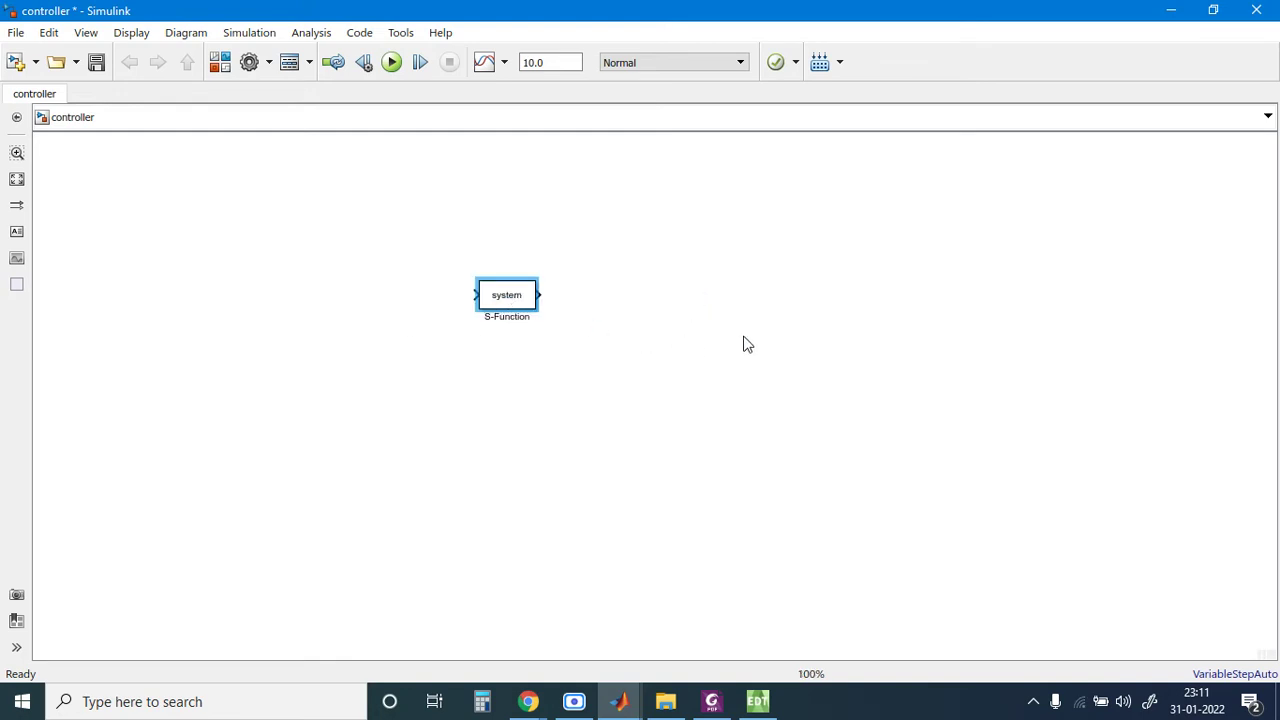
pyautogui.moveTo(736, 352); pyautogui.dragTo(608, 306)
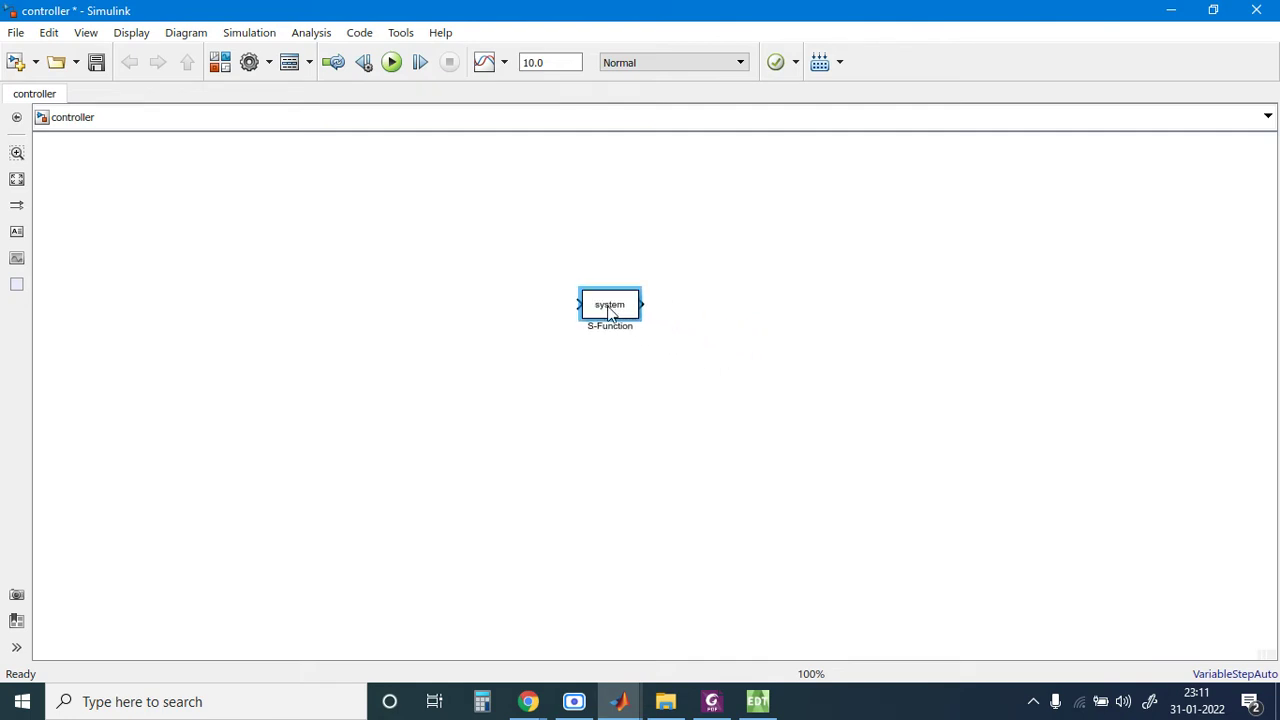
pyautogui.click(694, 366)
# Step: Set the S-Function block's function name to AnsoftSFunction and apply it to bring up the Simplorer link assignment
pyautogui.click(615, 307)
pyautogui.doubleClick(600, 312)
pyautogui.doubleClick(808, 347)
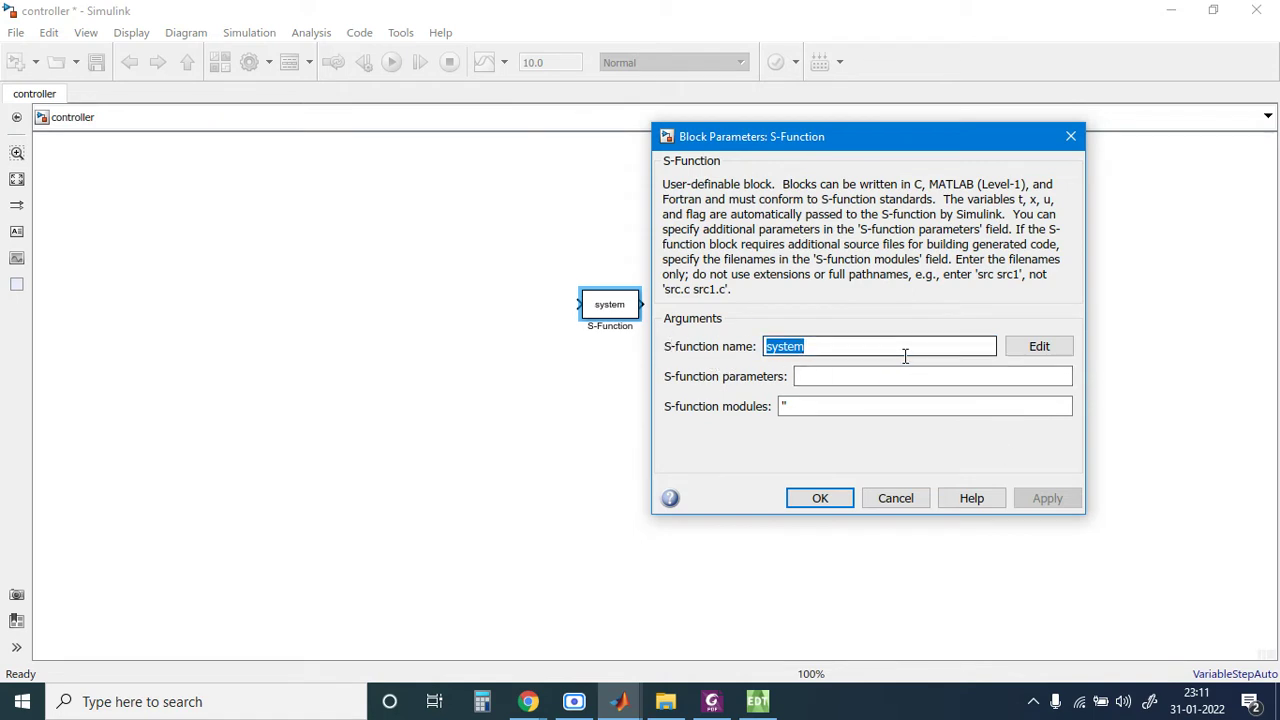
pyautogui.write('A')
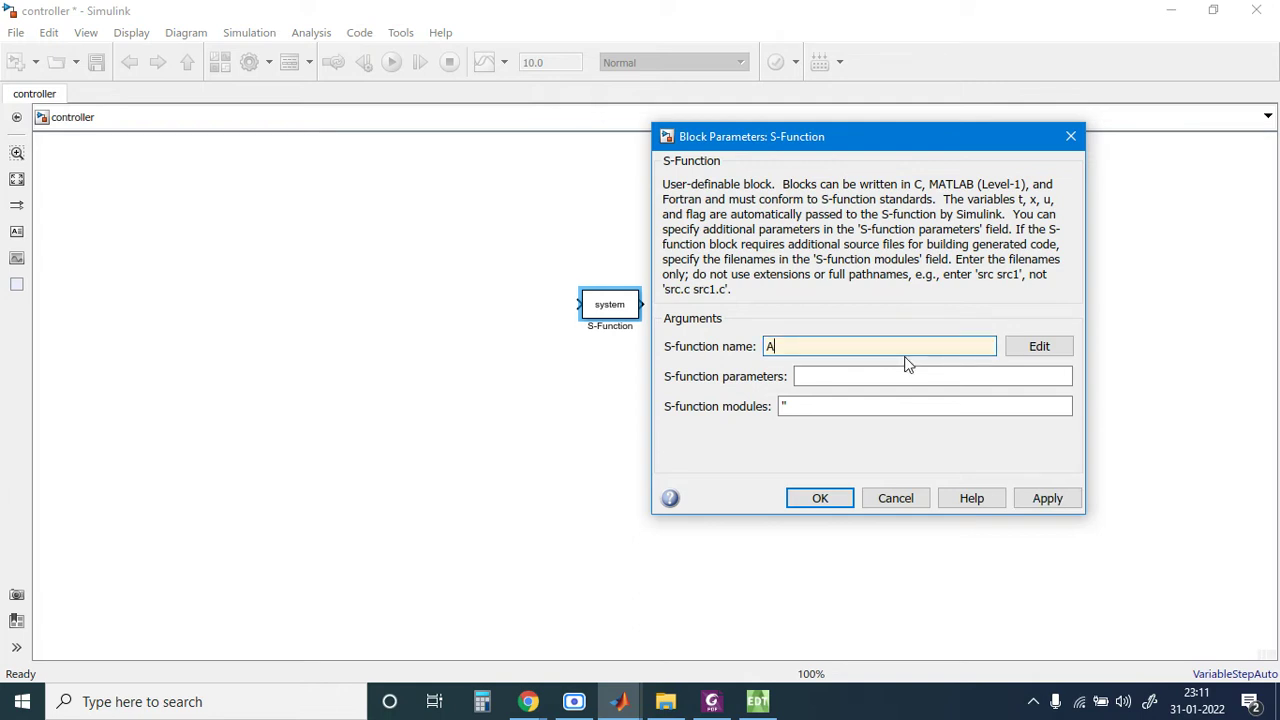
pyautogui.write('nsoftSFunction')
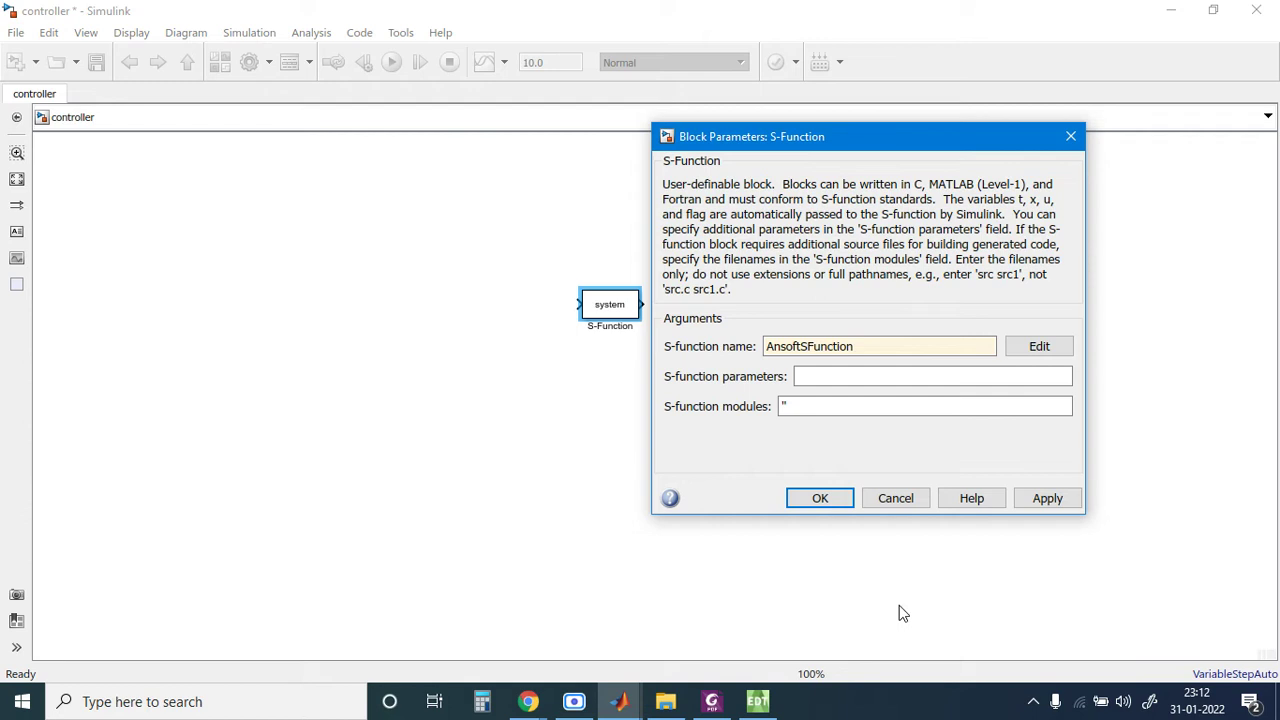
pyautogui.moveTo(742, 706)
pyautogui.press('Return')
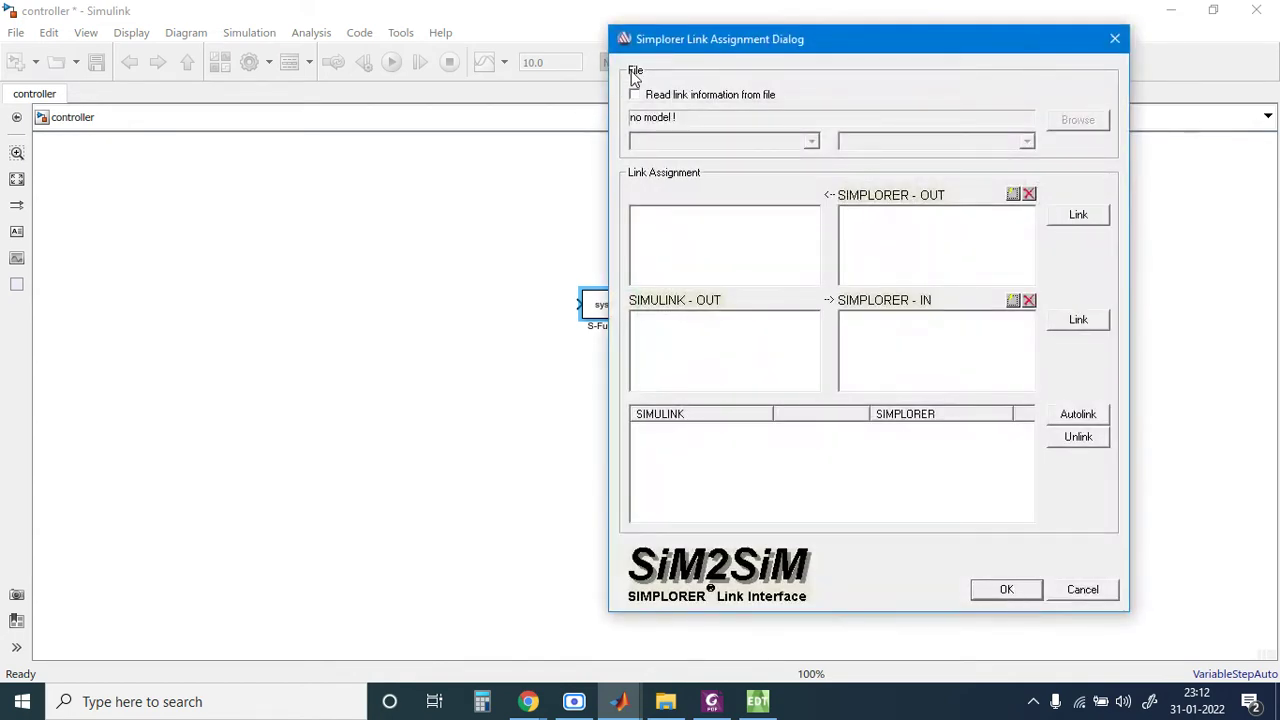
# Step: Read the link information from the buck project file in the cosim folder
pyautogui.click(634, 94)
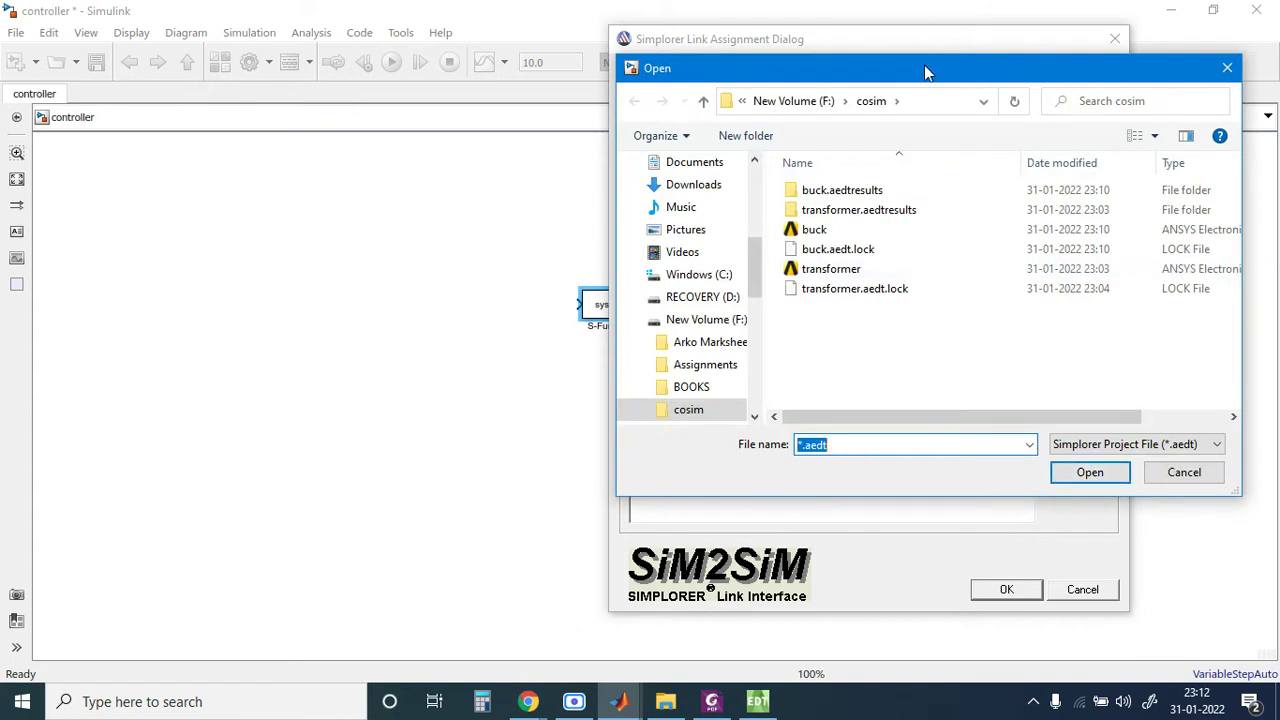
pyautogui.moveTo(923, 71); pyautogui.dragTo(640, 120)
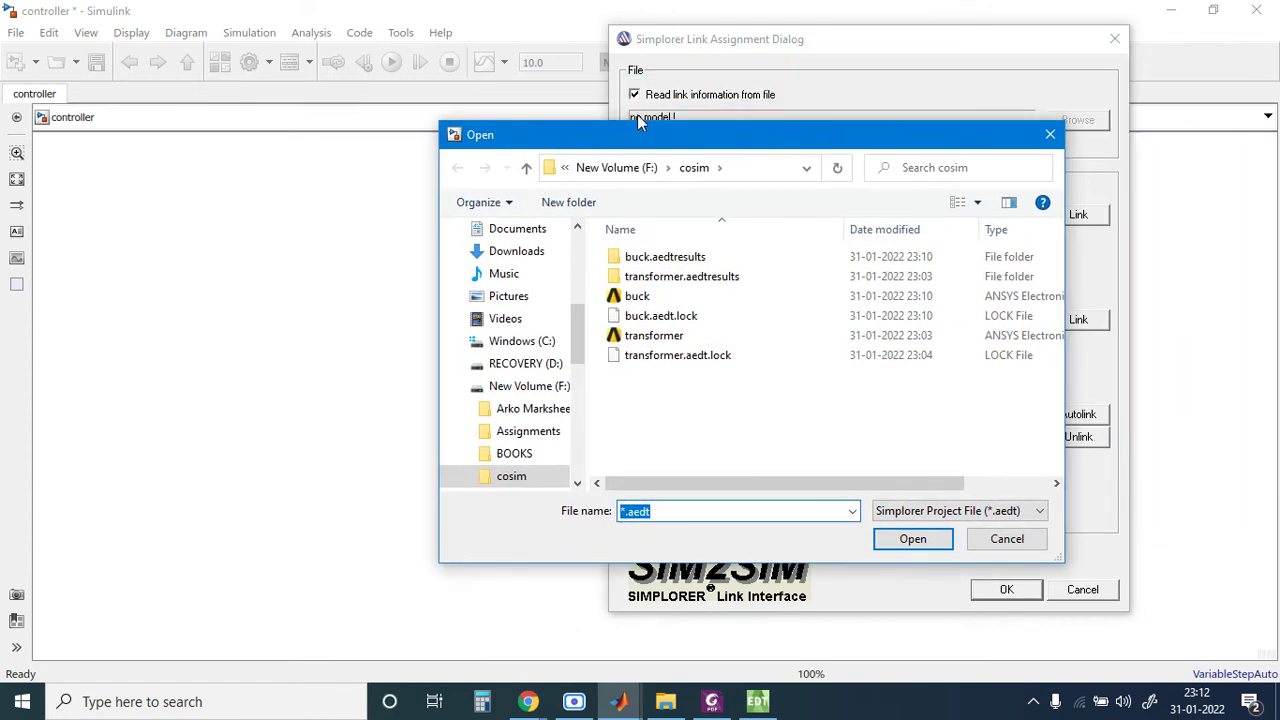
pyautogui.click(676, 337)
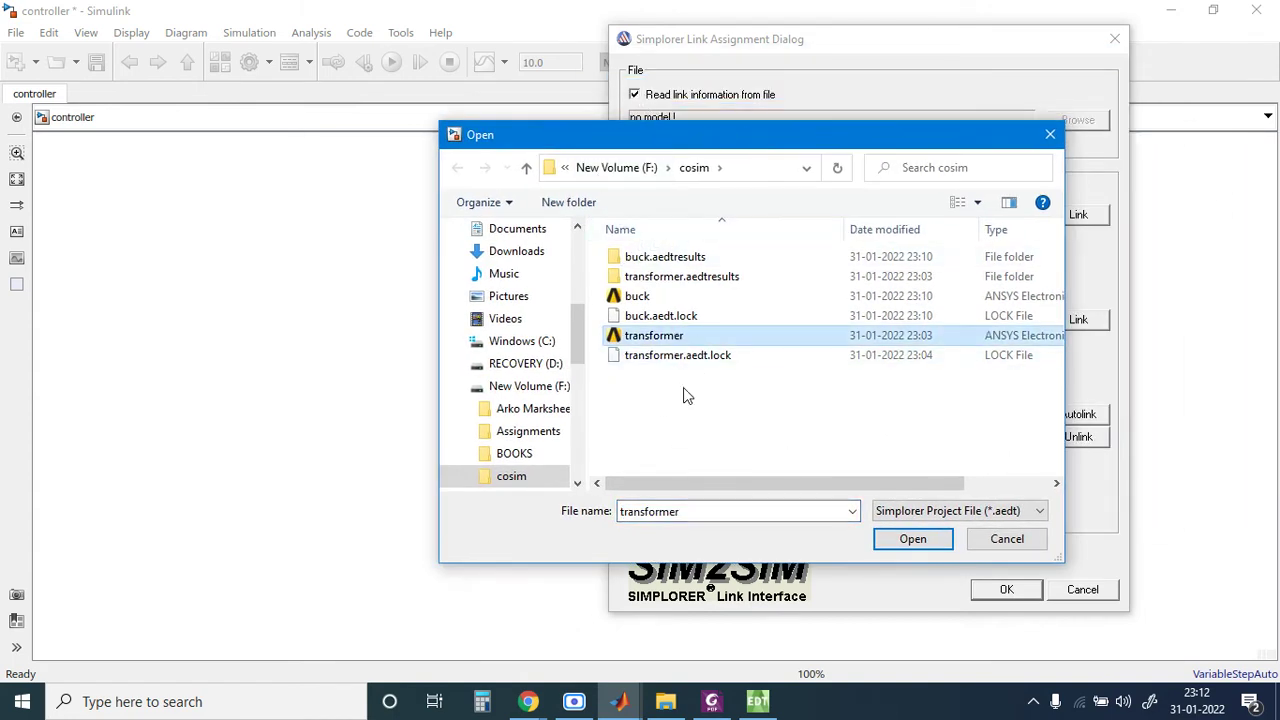
pyautogui.click(684, 296)
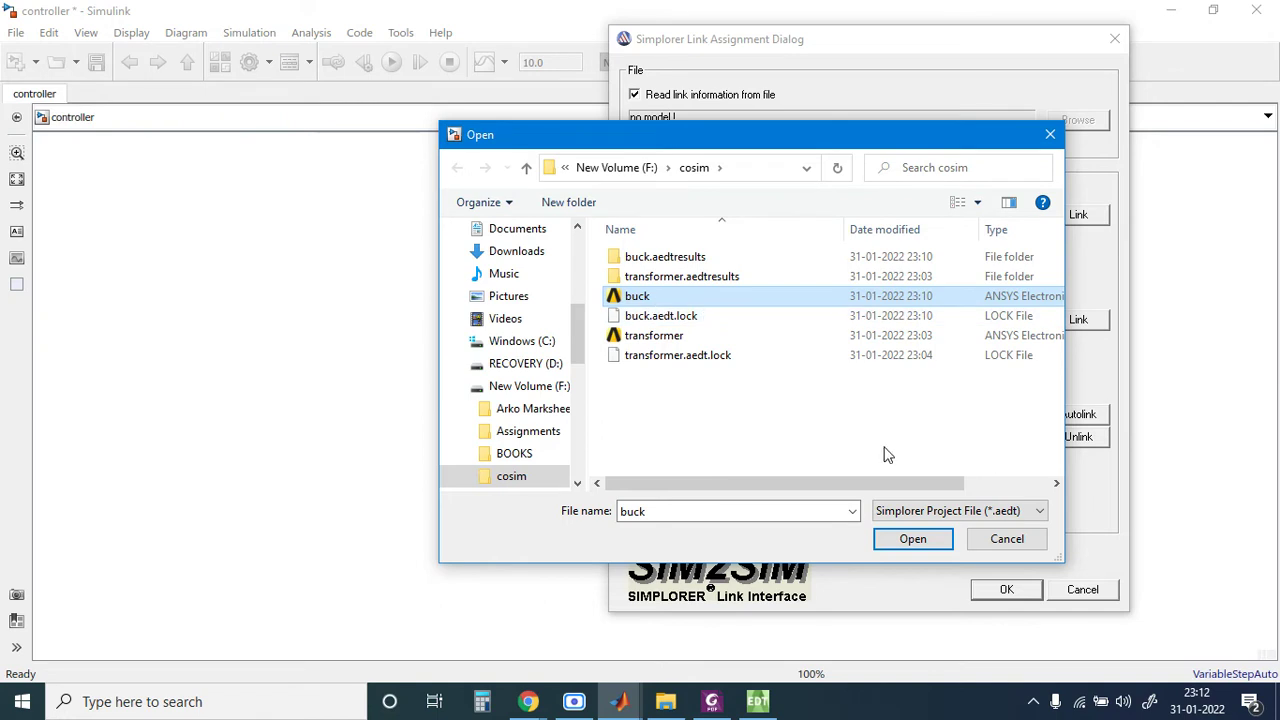
pyautogui.press('Return')
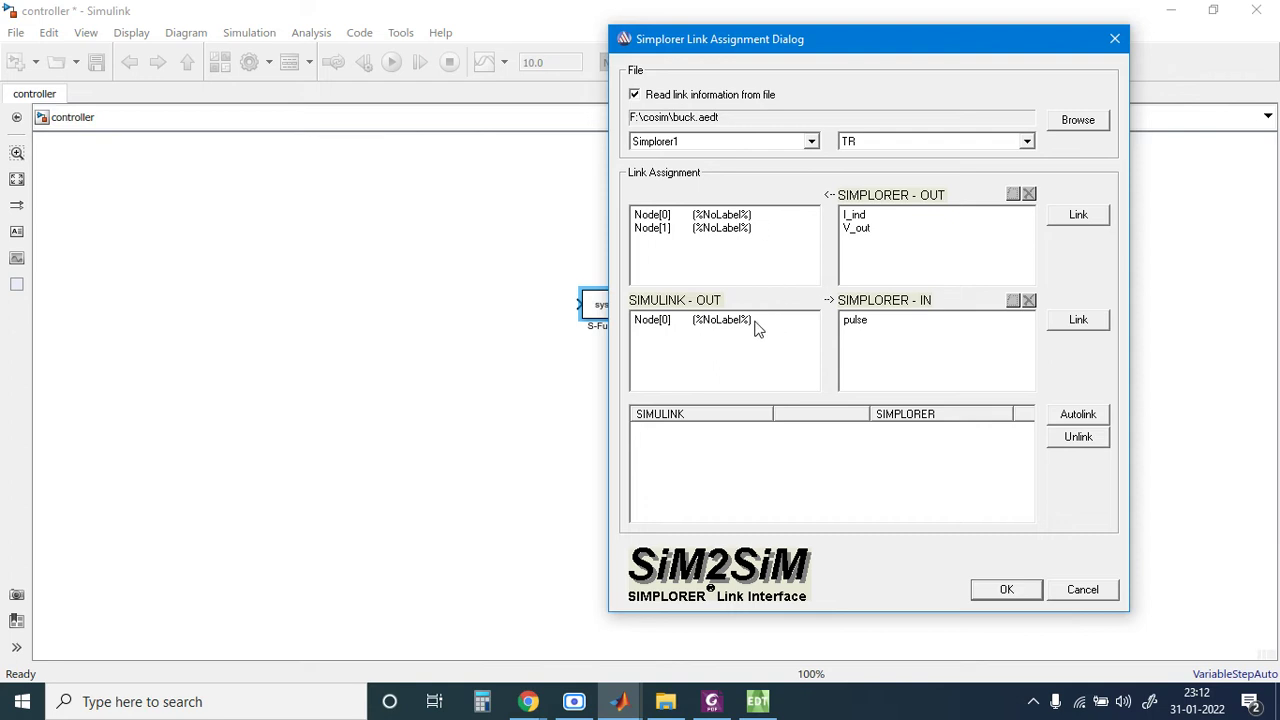
# Step: Link the Simplorer outputs to Simulink: I_ind to Node[0] and V_out to Node[1]
pyautogui.click(765, 215)
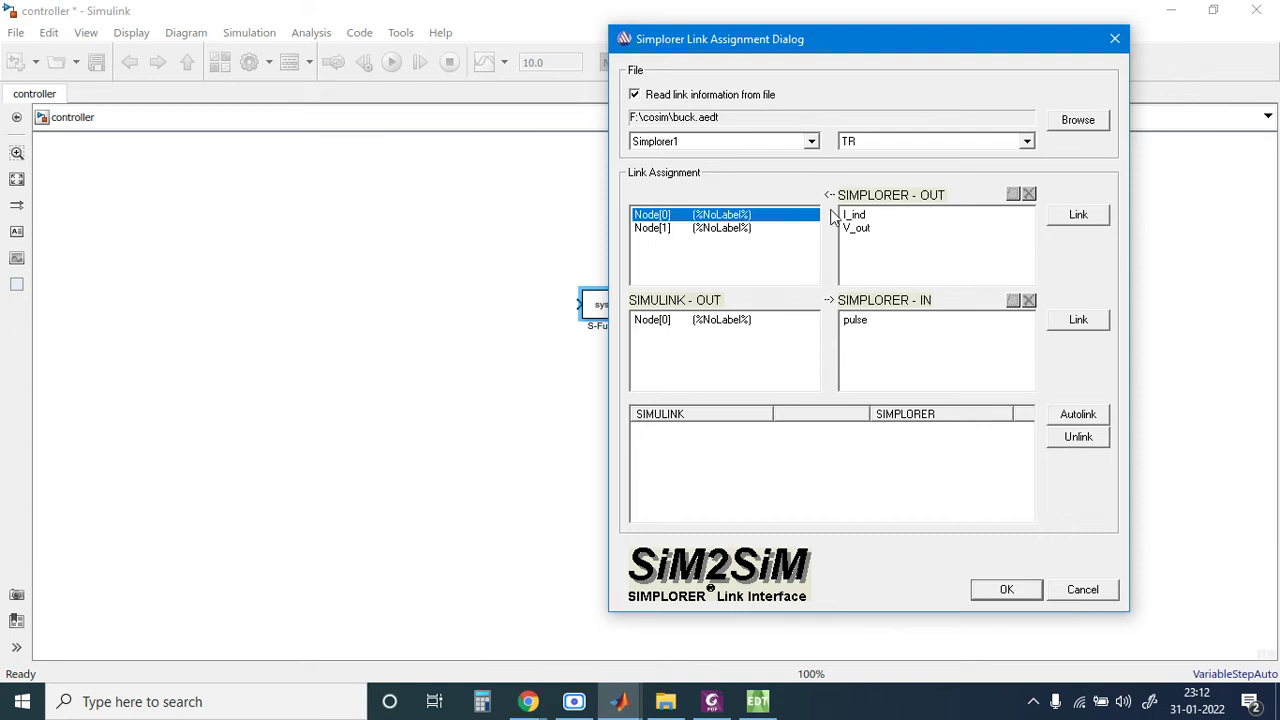
pyautogui.click(883, 214)
pyautogui.click(1078, 216)
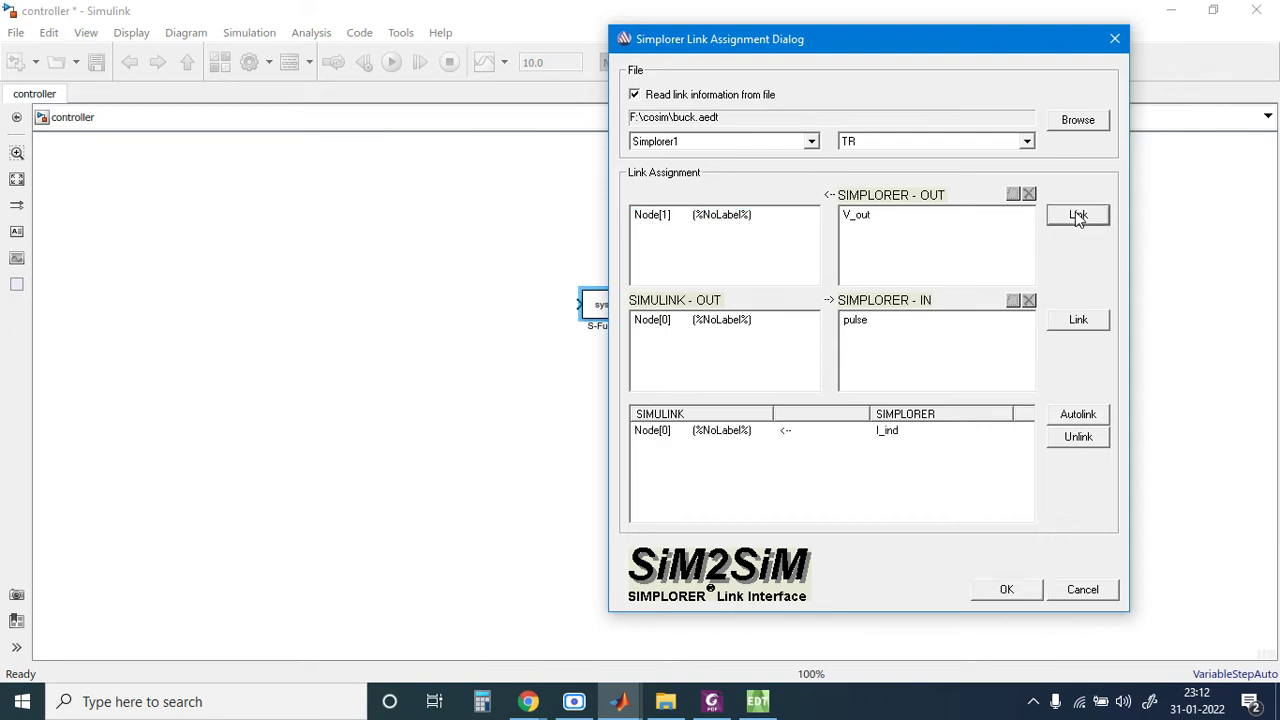
pyautogui.click(752, 216)
pyautogui.doubleClick(893, 219)
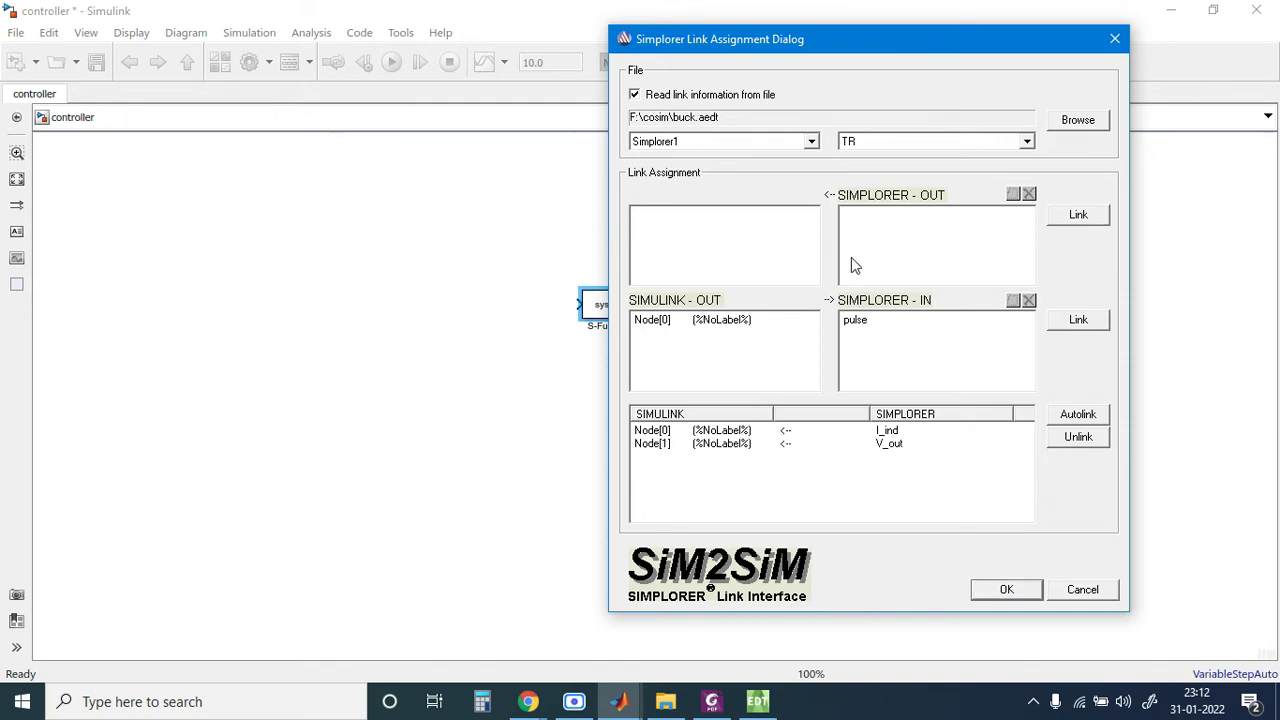
# Step: Link the Simulink output Node[0] to the Simplorer input pulse, then accept the link assignment and the block parameters
pyautogui.click(718, 322)
pyautogui.doubleClick(870, 322)
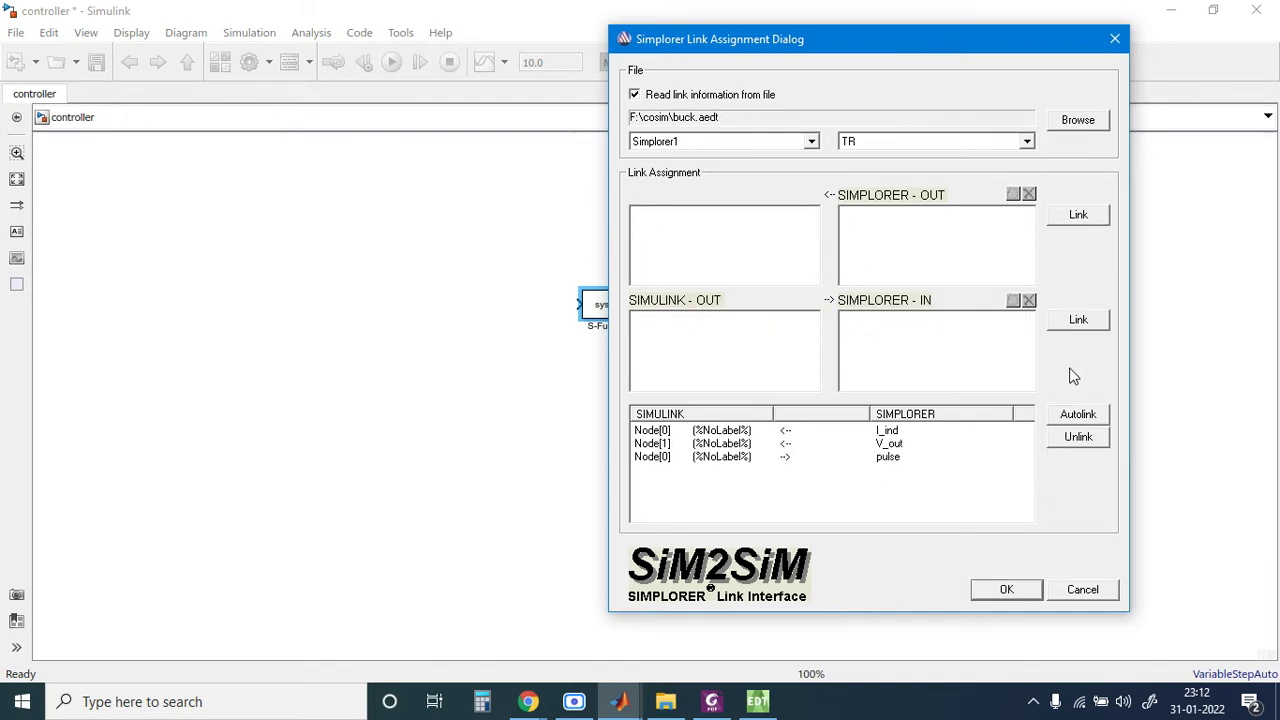
pyautogui.click(1002, 591)
pyautogui.click(815, 491)
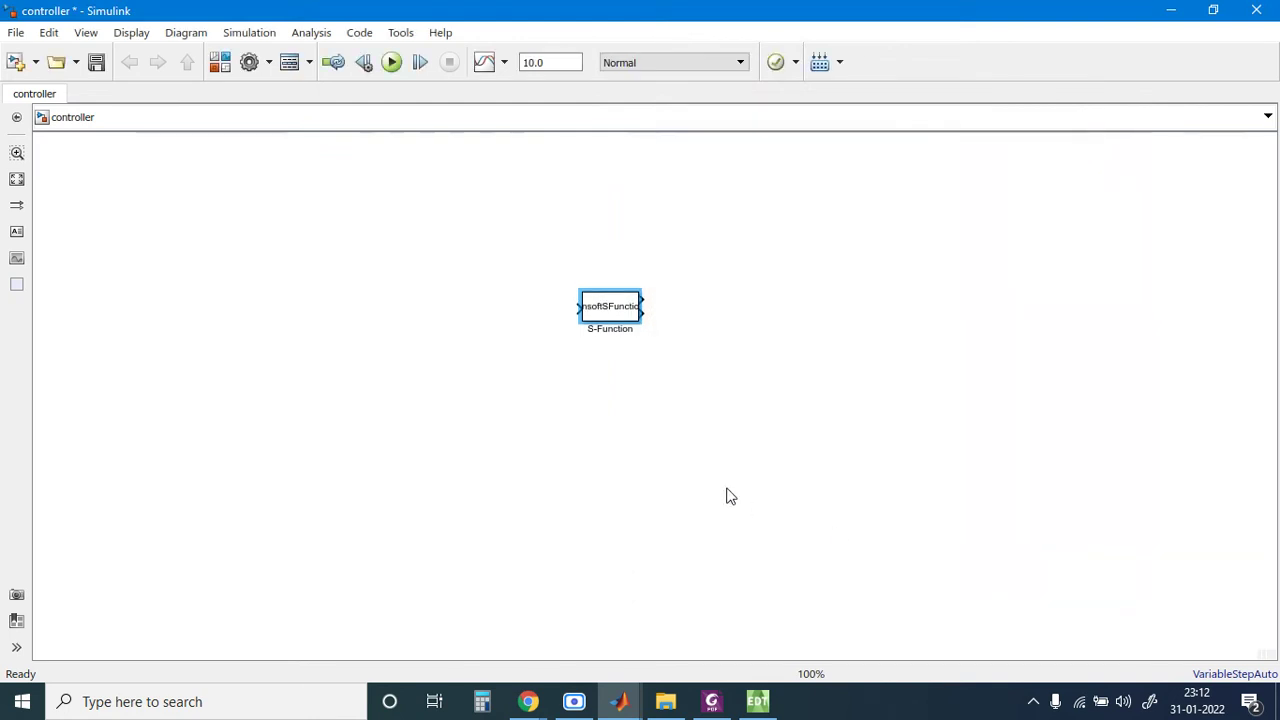
pyautogui.scroll(4, 588, 308)
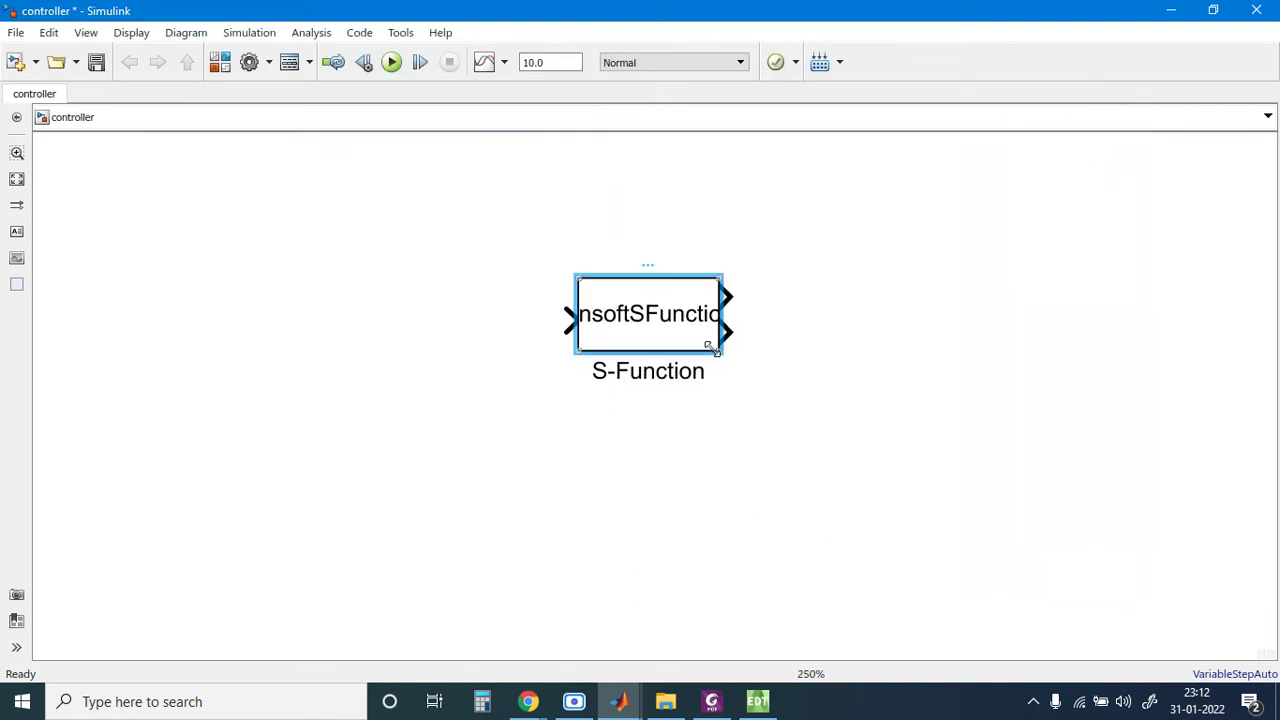
pyautogui.moveTo(737, 353); pyautogui.dragTo(855, 432)
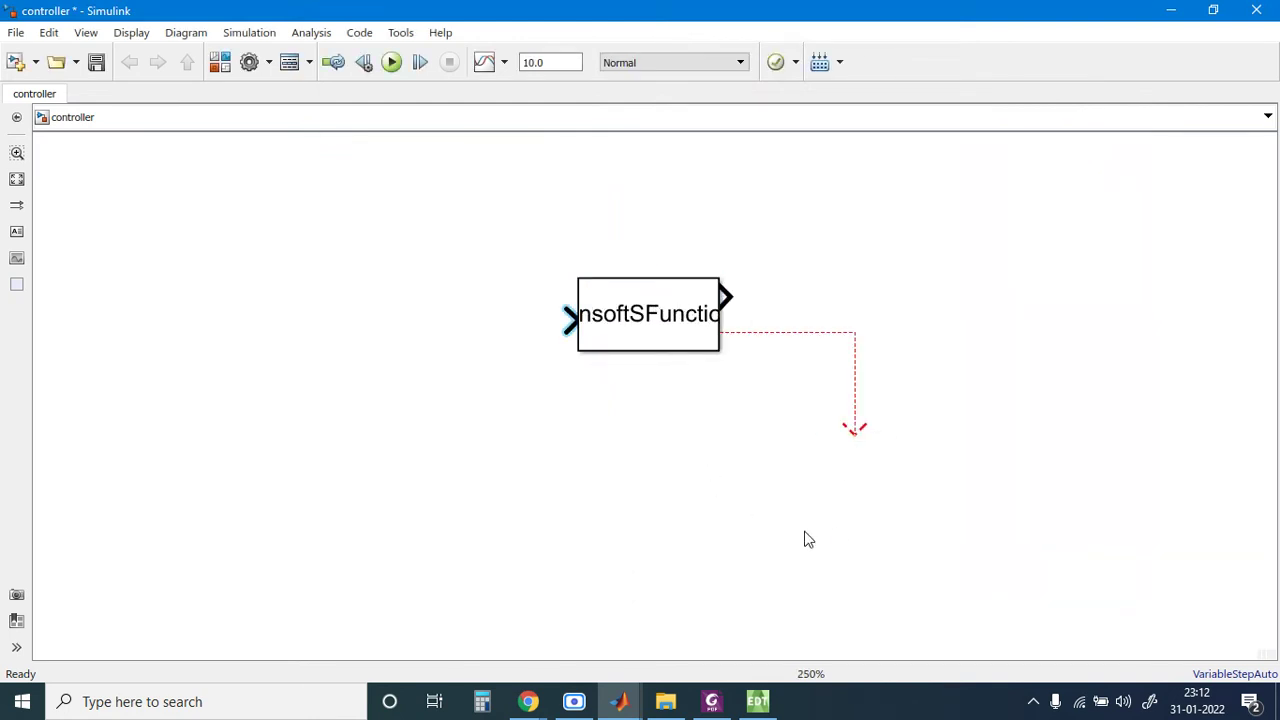
pyautogui.click(810, 338)
pyautogui.press('Delete')
# Step: Enlarge the S-Function block until its full AnsoftSFunction label fits inside
pyautogui.click(645, 328)
pyautogui.moveTo(724, 354); pyautogui.dragTo(858, 463)
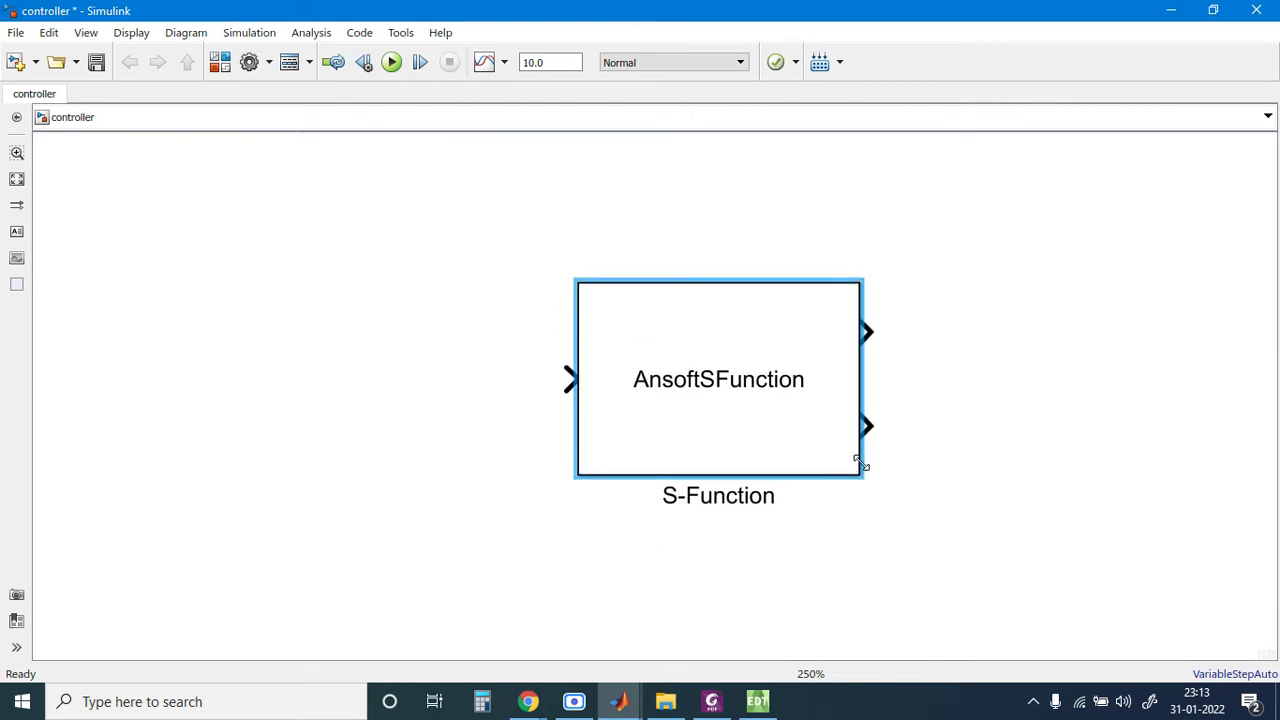
pyautogui.scroll(-2, 931, 323)
pyautogui.scroll(2, 1003, 463)
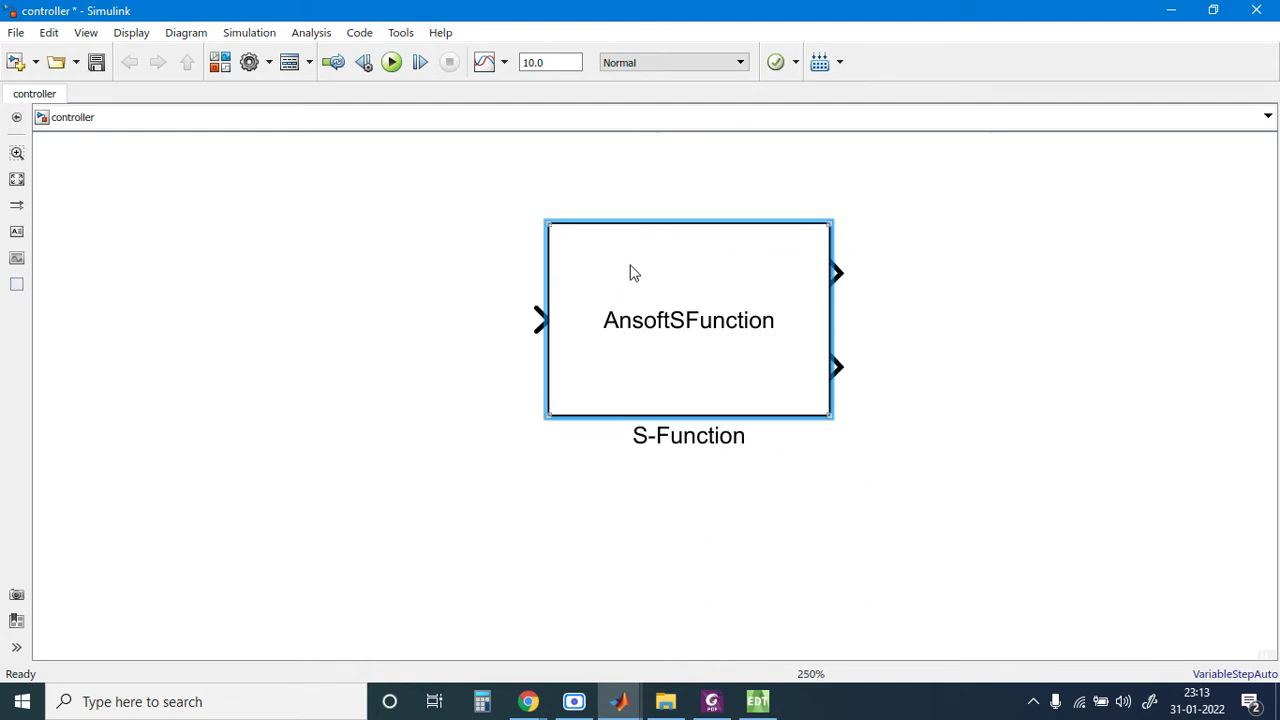
pyautogui.scroll(-1, 866, 598)
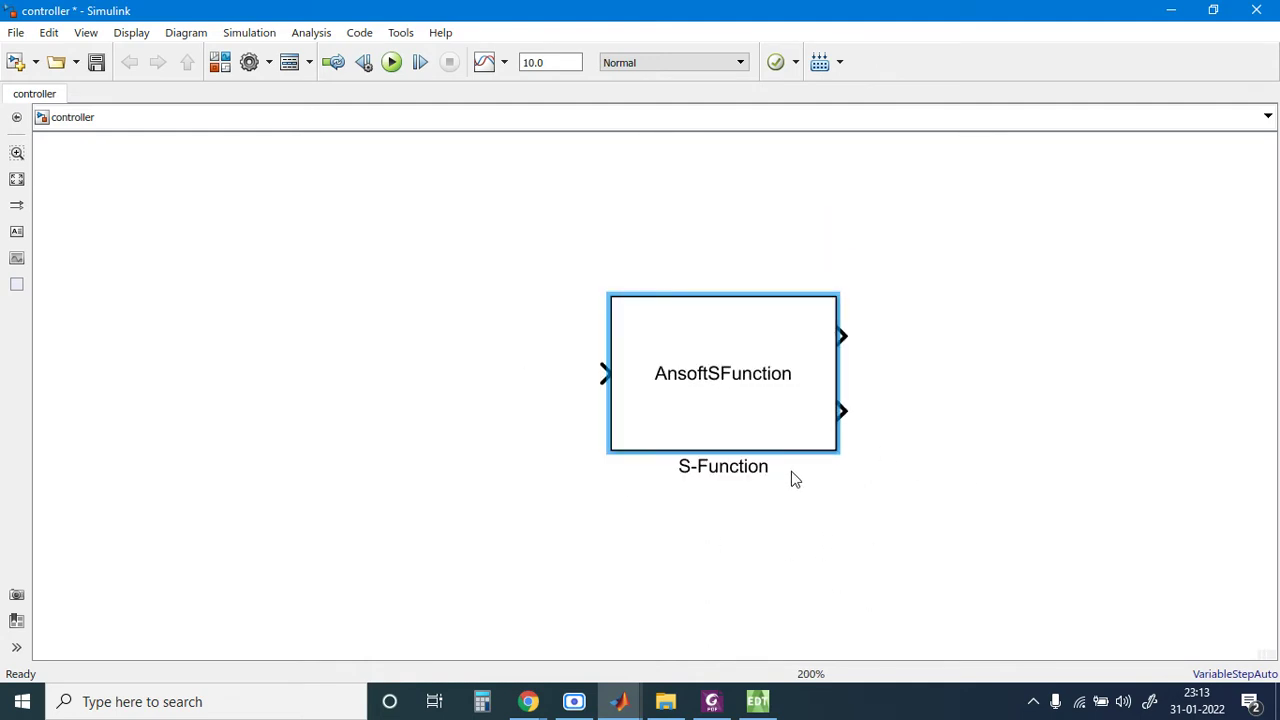
pyautogui.scroll(2, 723, 457)
pyautogui.scroll(-2, 737, 500)
pyautogui.scroll(2, 732, 420)
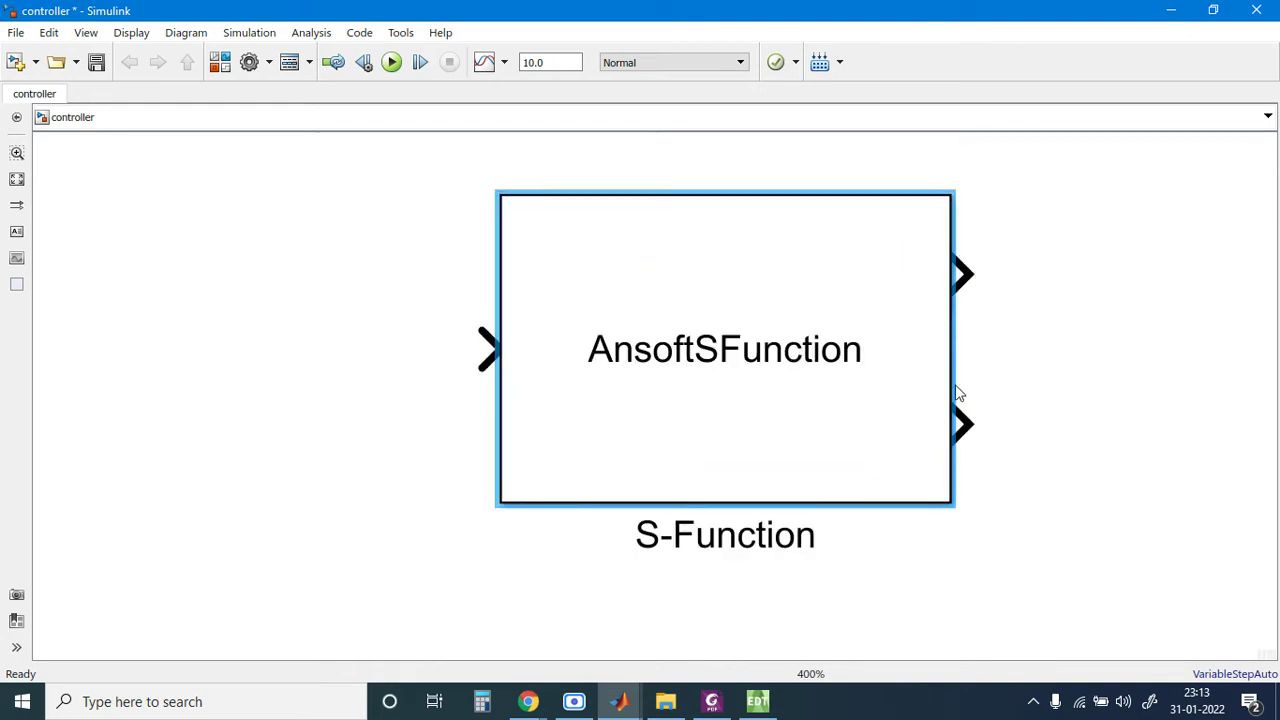
pyautogui.scroll(-2, 731, 487)
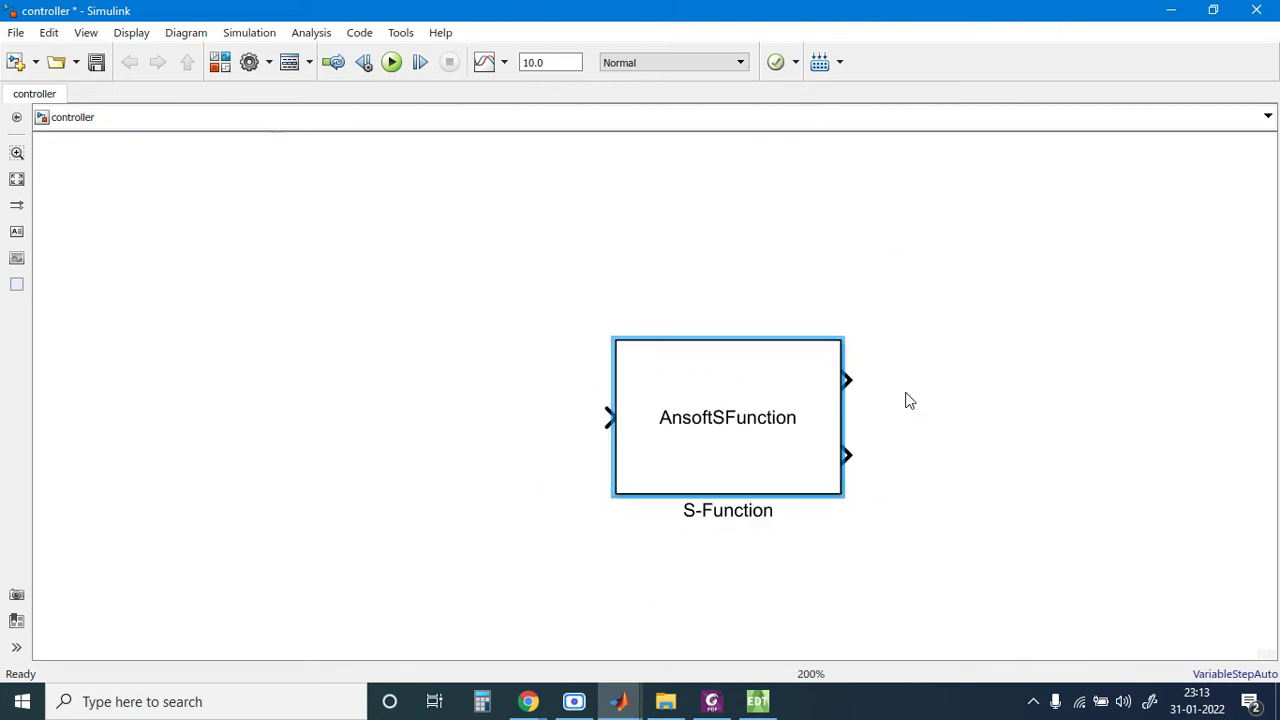
# Step: Add a Simulink Scope block with 2 input ports near the S-Function block's output side
pyautogui.doubleClick(943, 334)
pyautogui.write('sc')
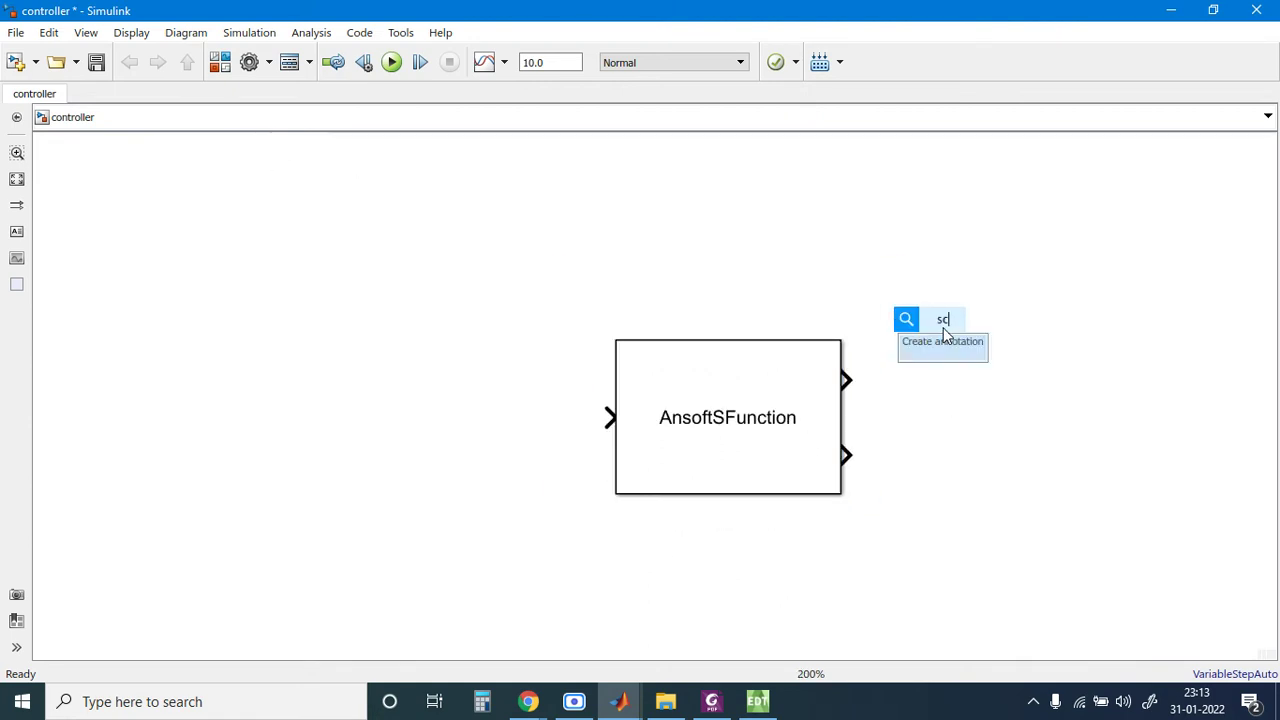
pyautogui.write('opr')
pyautogui.press('BackSpace')
pyautogui.write('e')
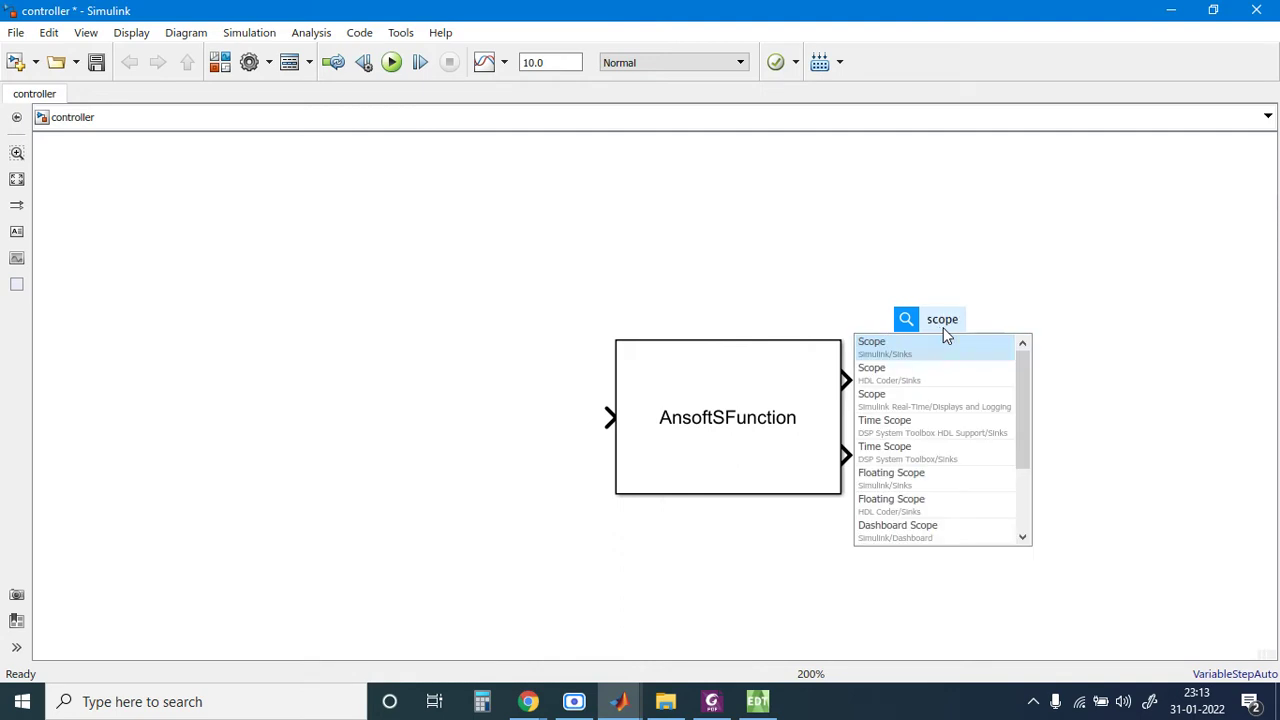
pyautogui.press('Return')
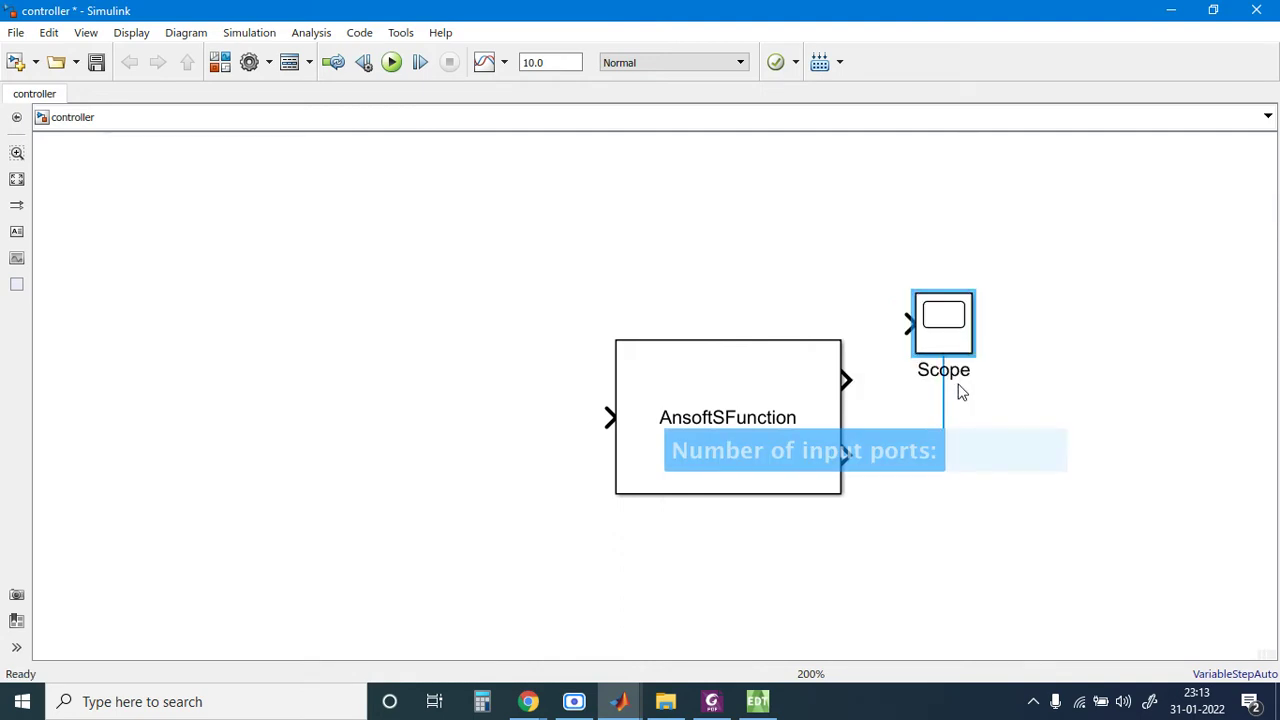
pyautogui.write('2')
pyautogui.press('Return')
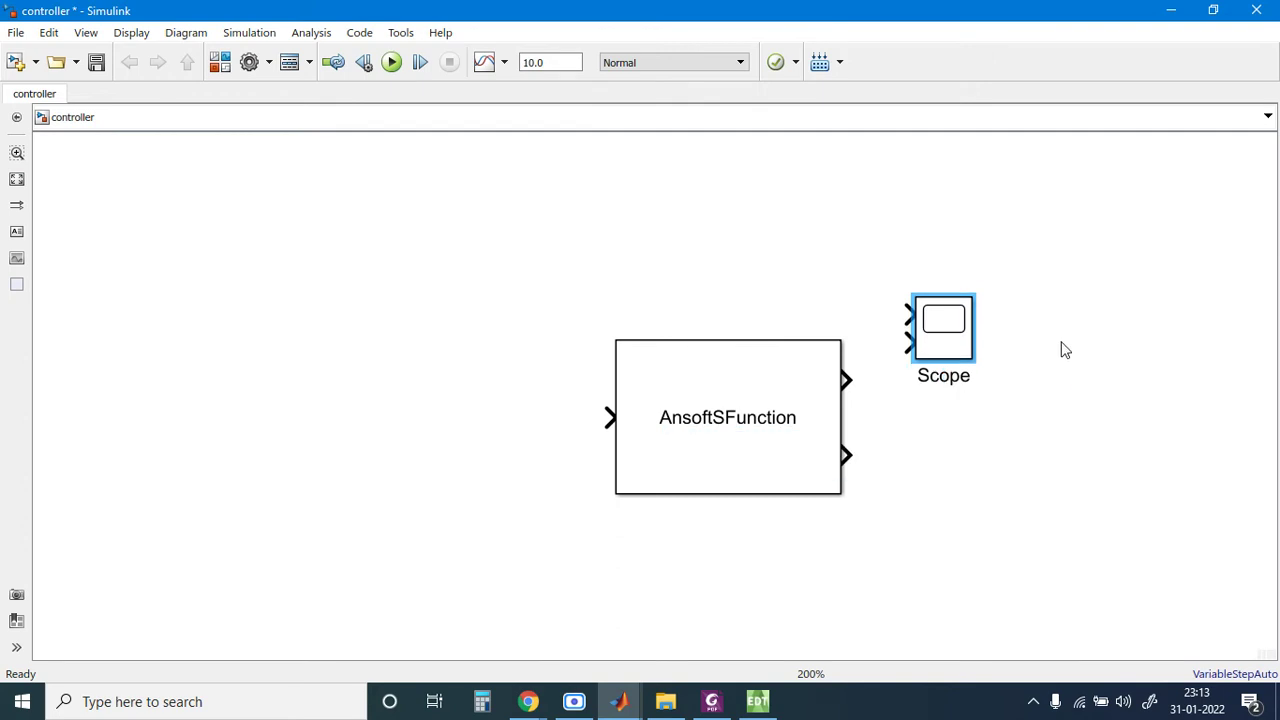
# Step: Place the Scope beside the S-Function block and connect both S-Function outputs to its two inputs
pyautogui.moveTo(949, 345); pyautogui.dragTo(958, 410)
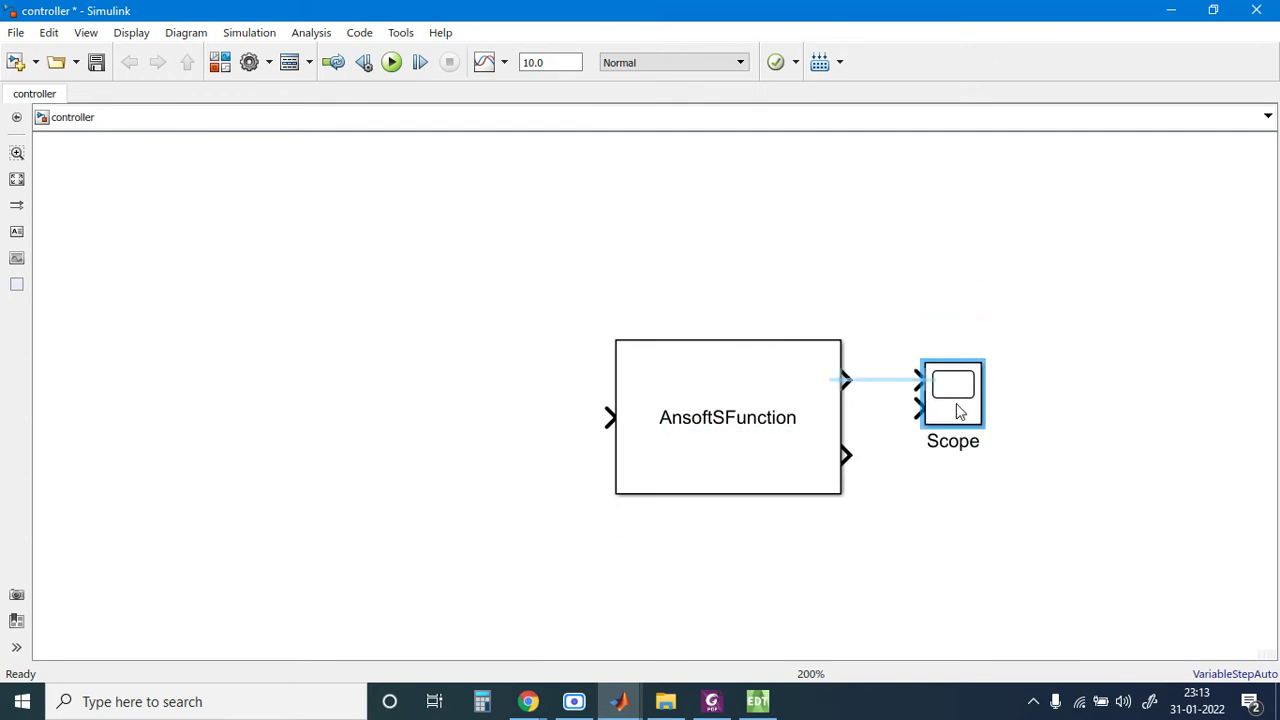
pyautogui.click(868, 380)
pyautogui.moveTo(849, 459)
pyautogui.mouseDown()
pyautogui.moveTo(911, 429)
pyautogui.moveTo(920, 440)
pyautogui.mouseUp()
# Step: Add a Simulink Pulse Generator block to the upper-left of the S-Function block, skipping the amplitude entry
pyautogui.doubleClick(303, 287)
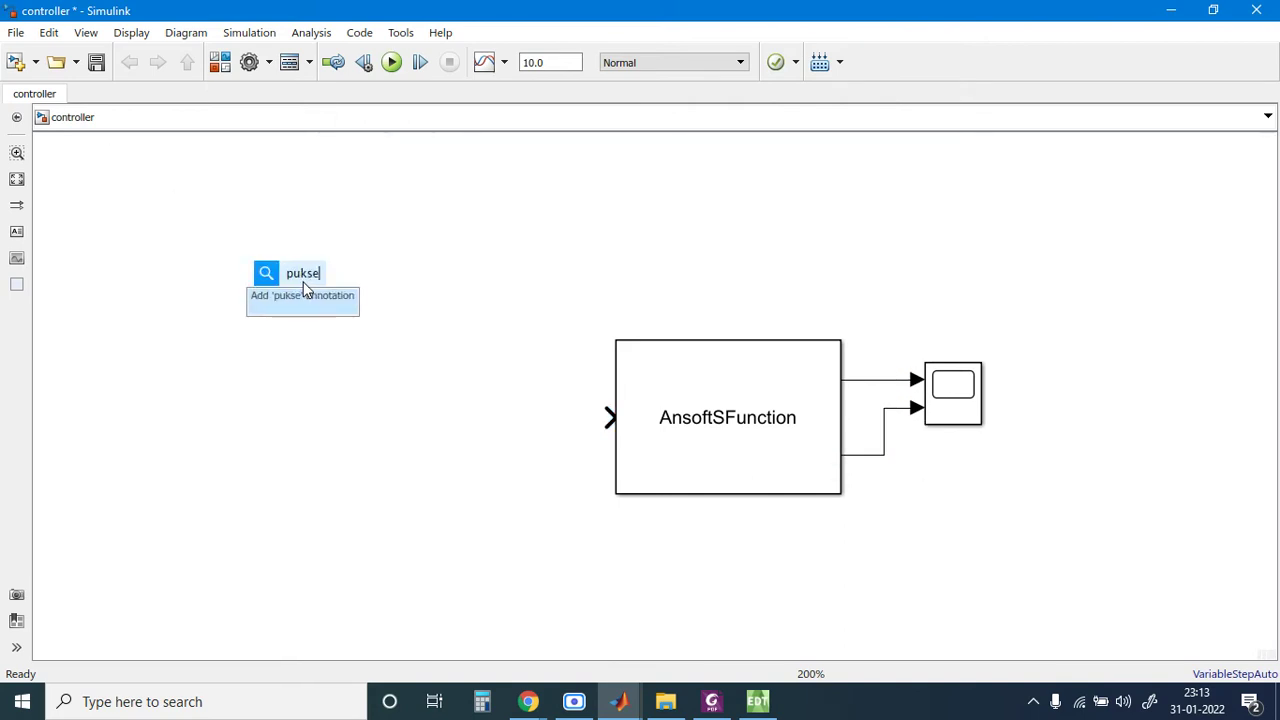
pyautogui.write('pulse')
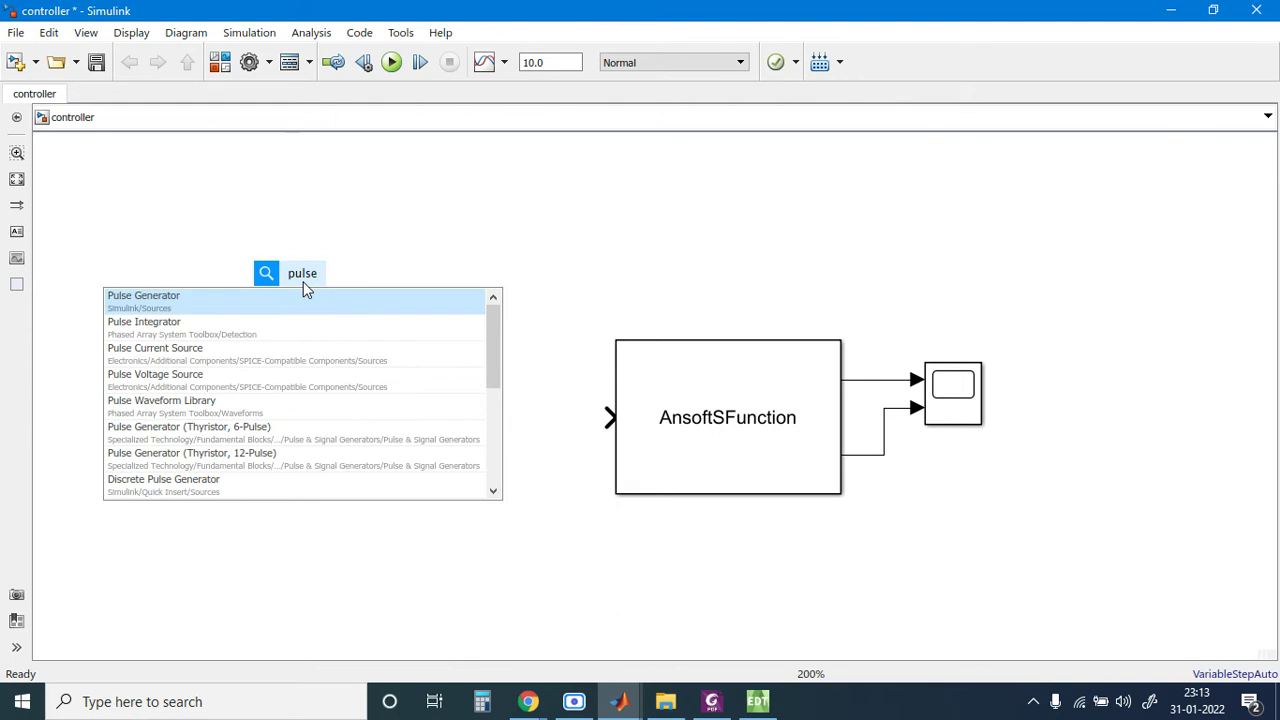
pyautogui.press('Return')
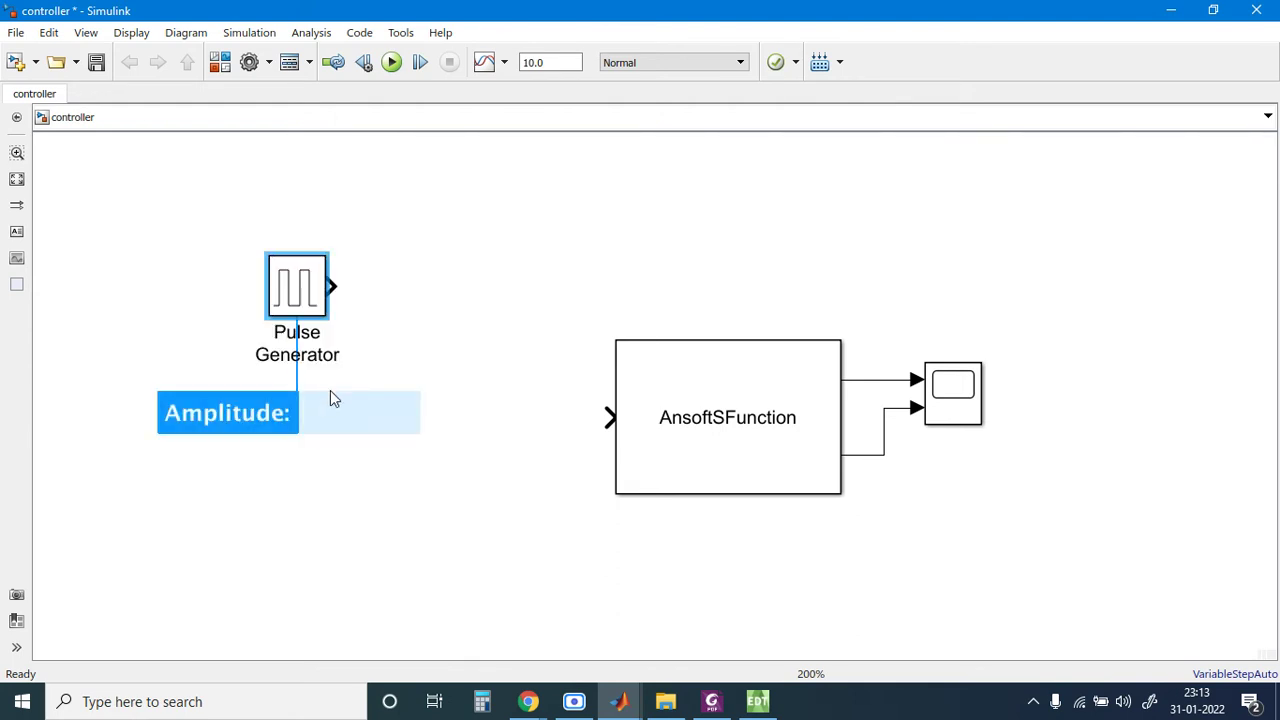
pyautogui.press('Escape')
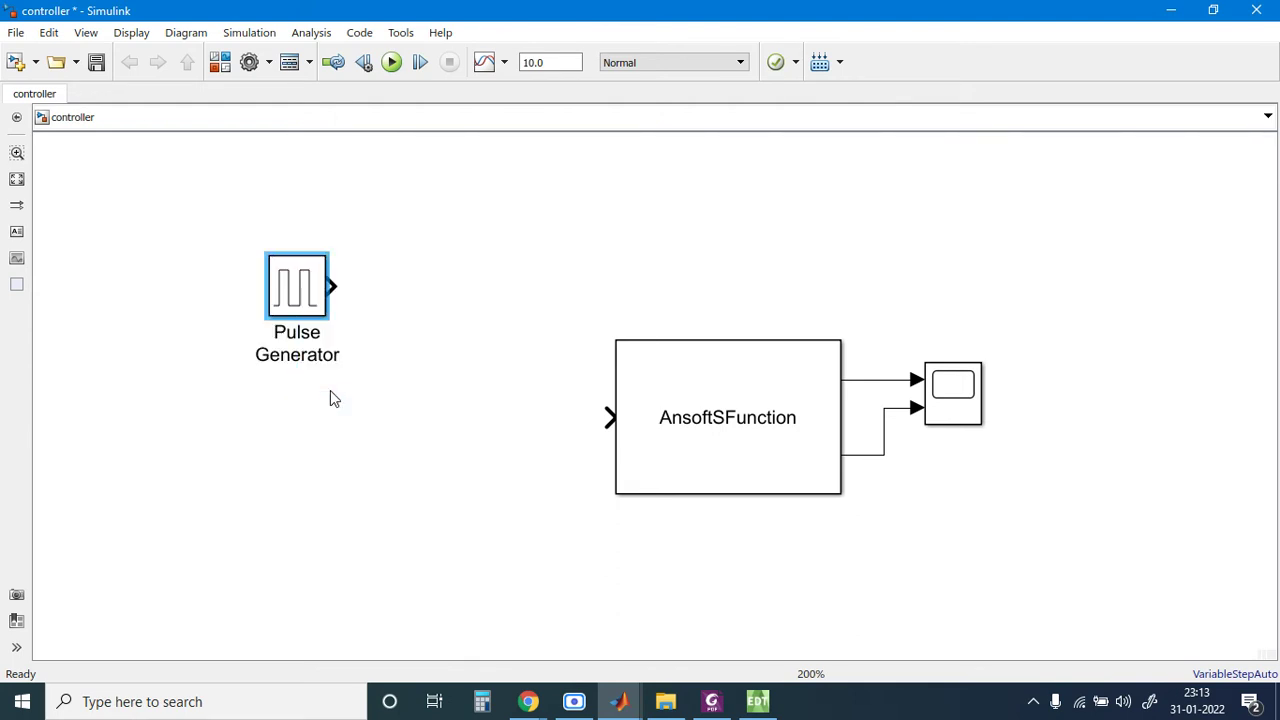
# Step: Set the Pulse Generator's period to 0.001 s and its pulse width to 50 % of the period
pyautogui.doubleClick(292, 308)
pyautogui.scroll(-3, 572, 285)
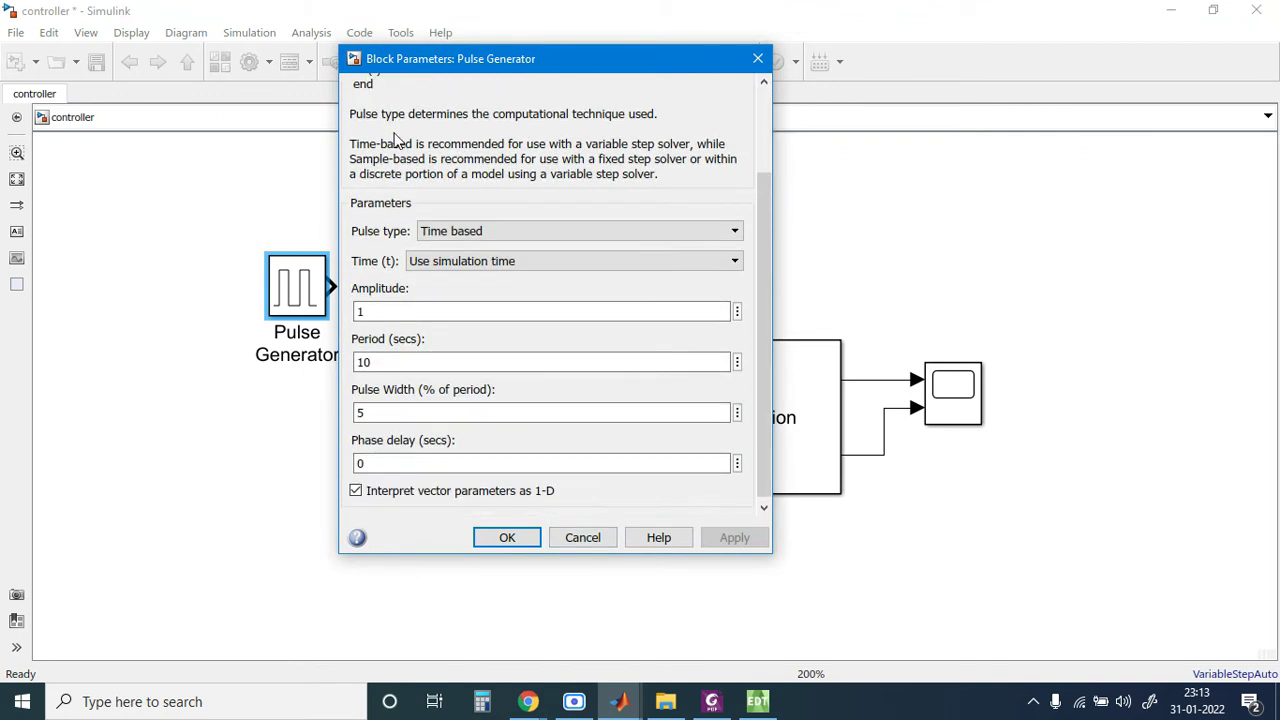
pyautogui.doubleClick(363, 359)
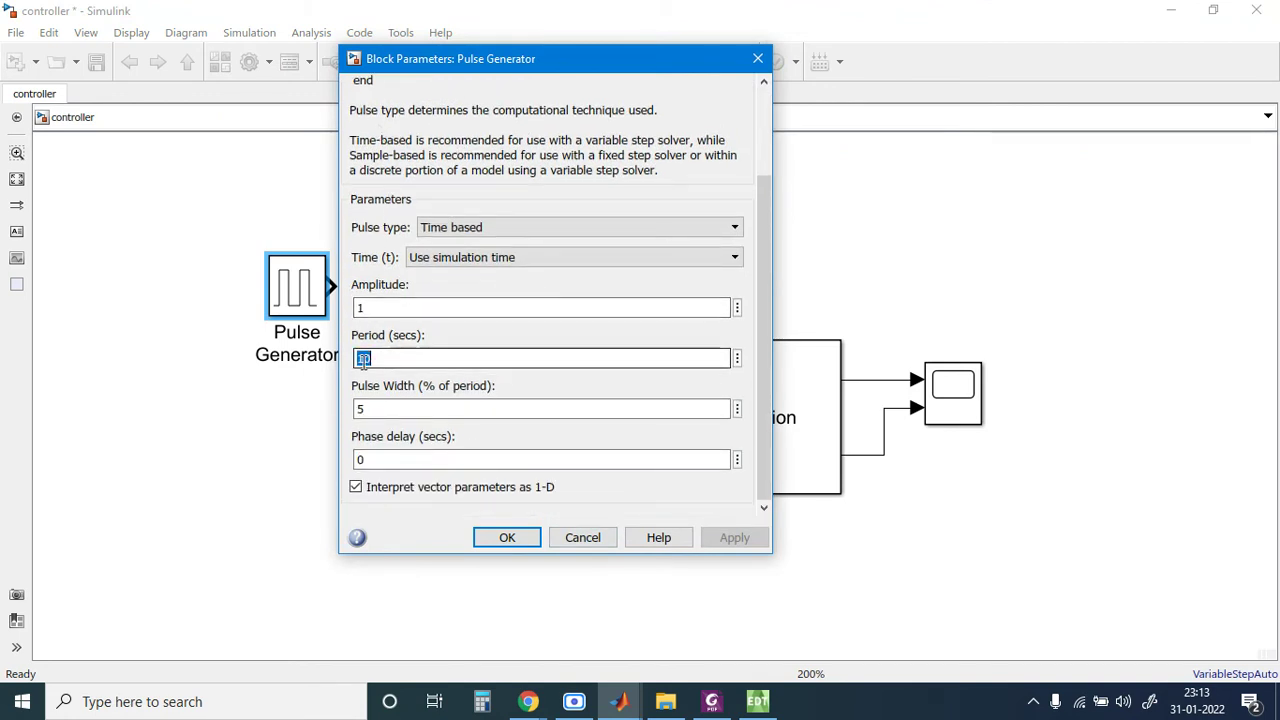
pyautogui.write('0.')
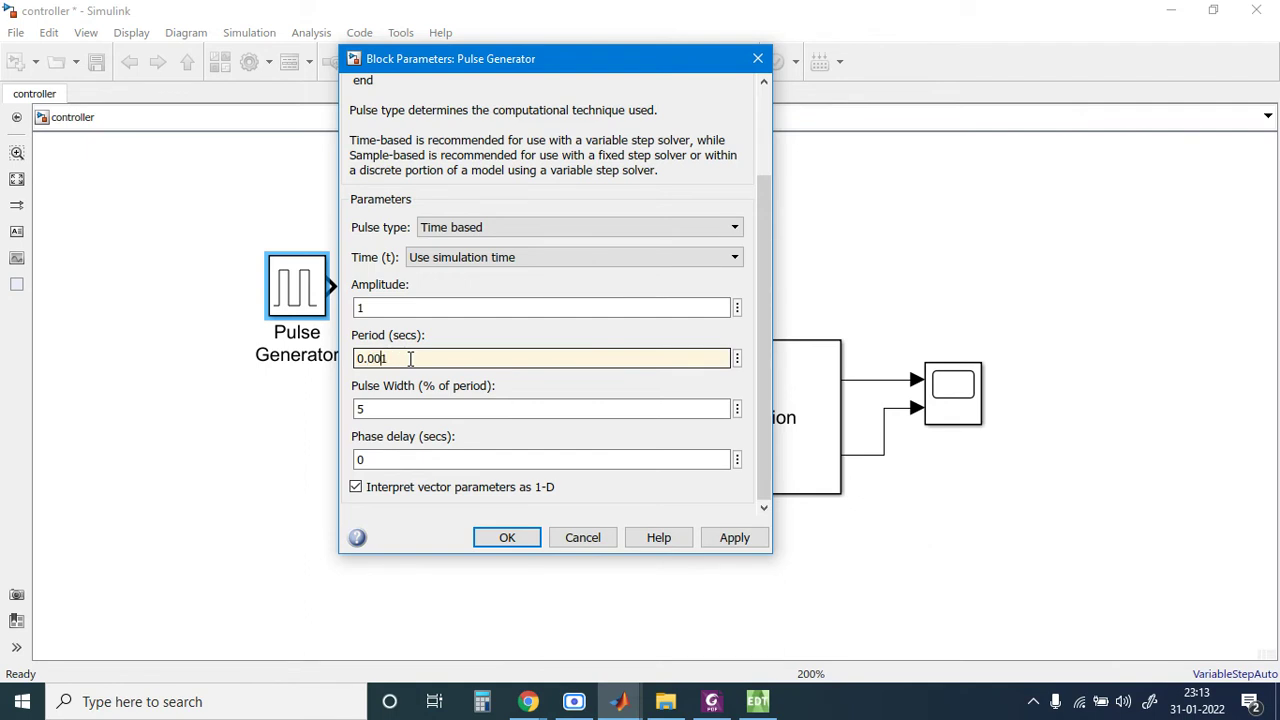
pyautogui.click(417, 410)
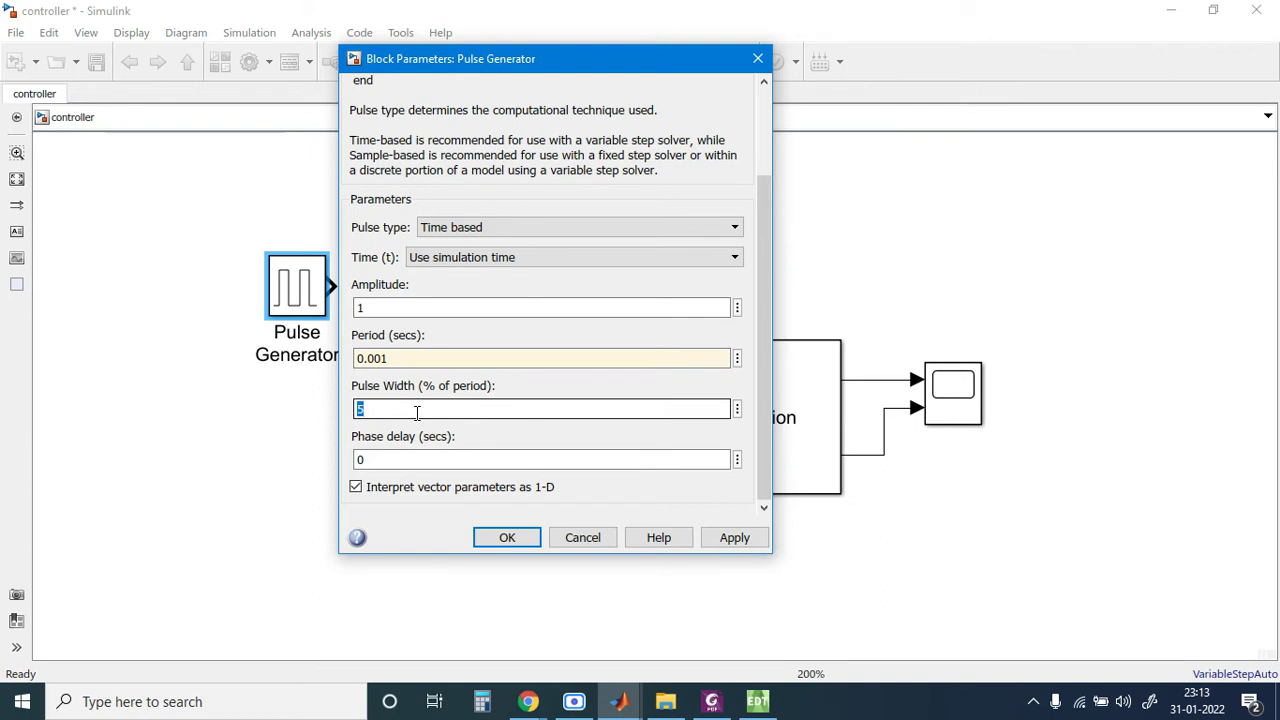
pyautogui.write('0')
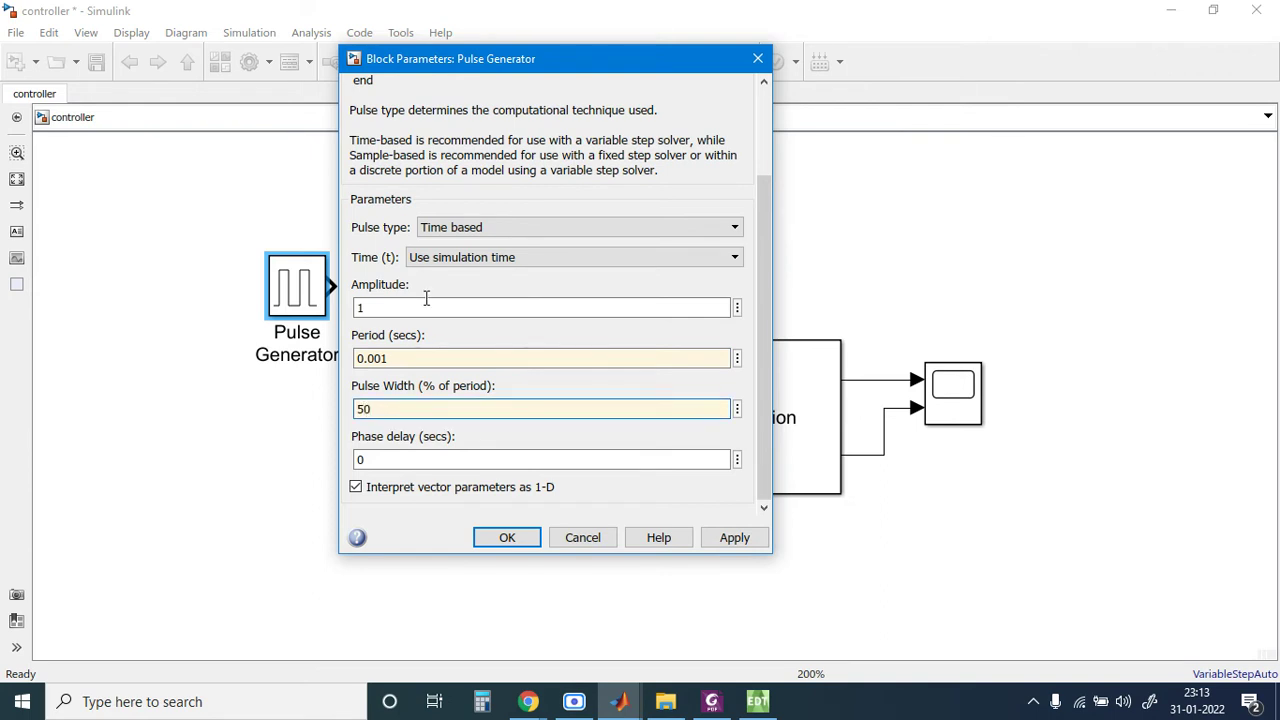
pyautogui.click(467, 173)
pyautogui.press('Return')
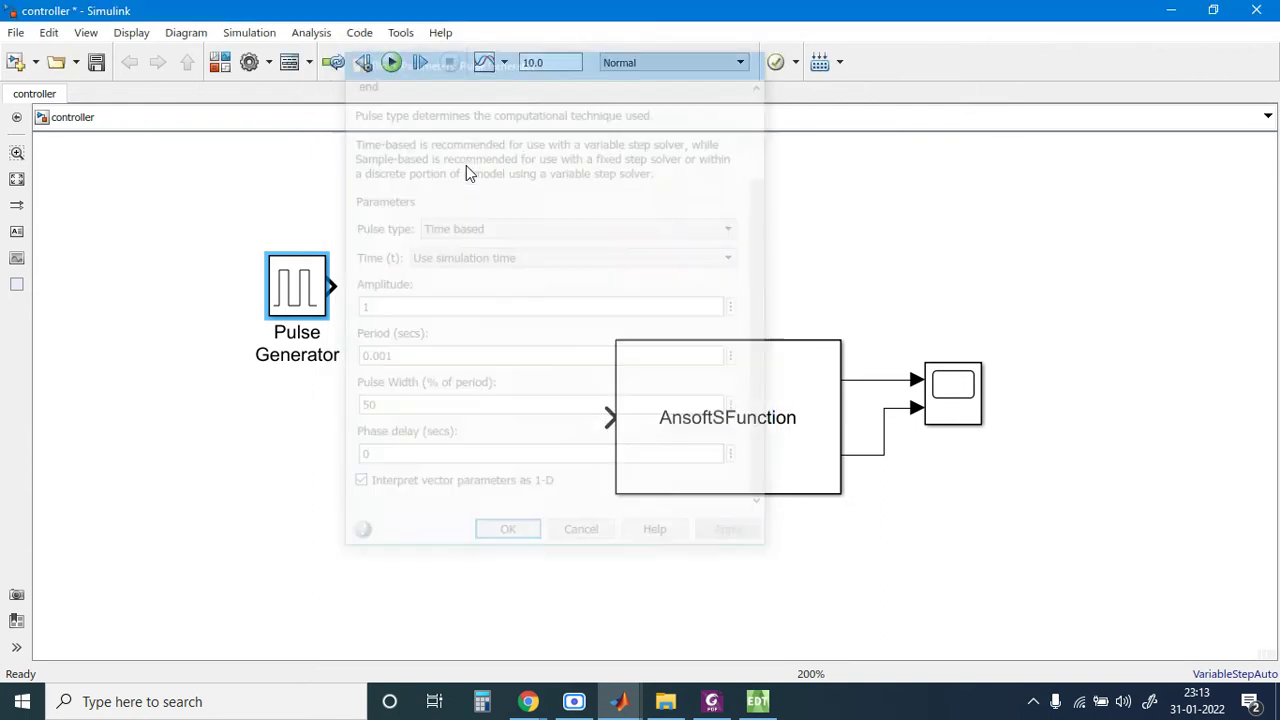
# Step: Move the Pulse Generator in line with the S-Function block, connect it to the block's input, and save the model
pyautogui.moveTo(310, 301); pyautogui.dragTo(486, 431)
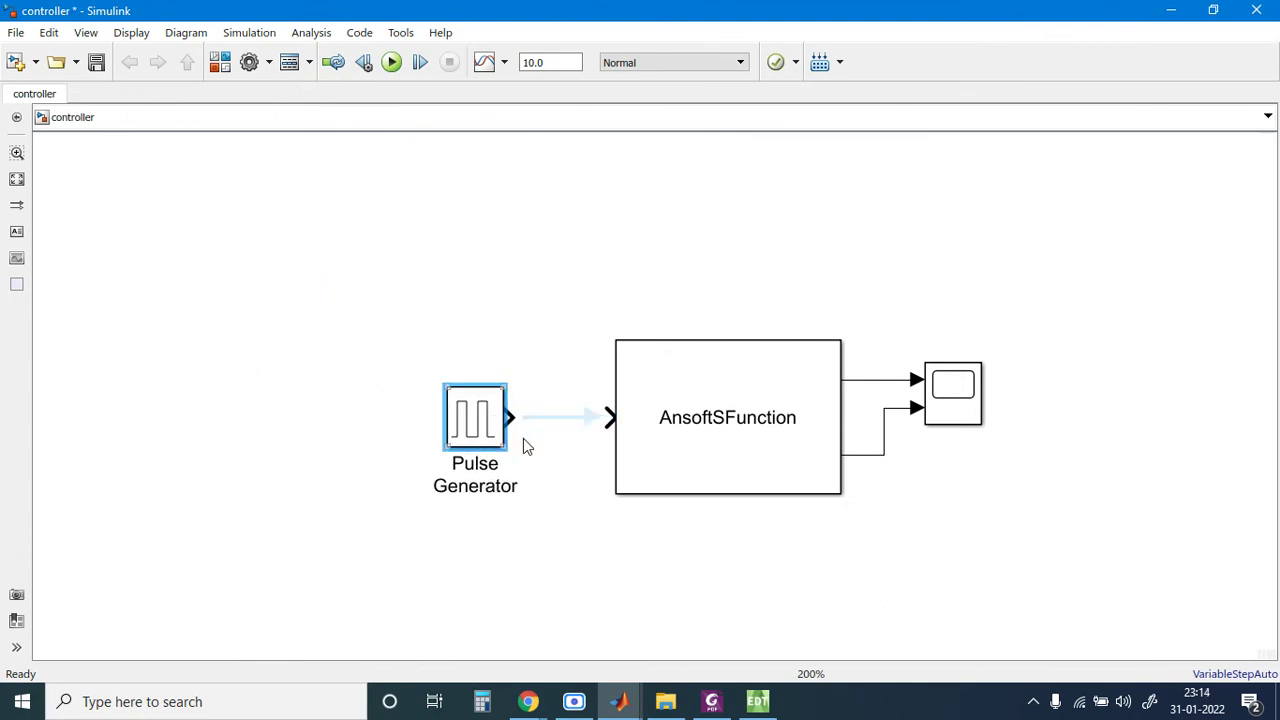
pyautogui.click(575, 430)
pyautogui.hotkey('ctrl', 's')
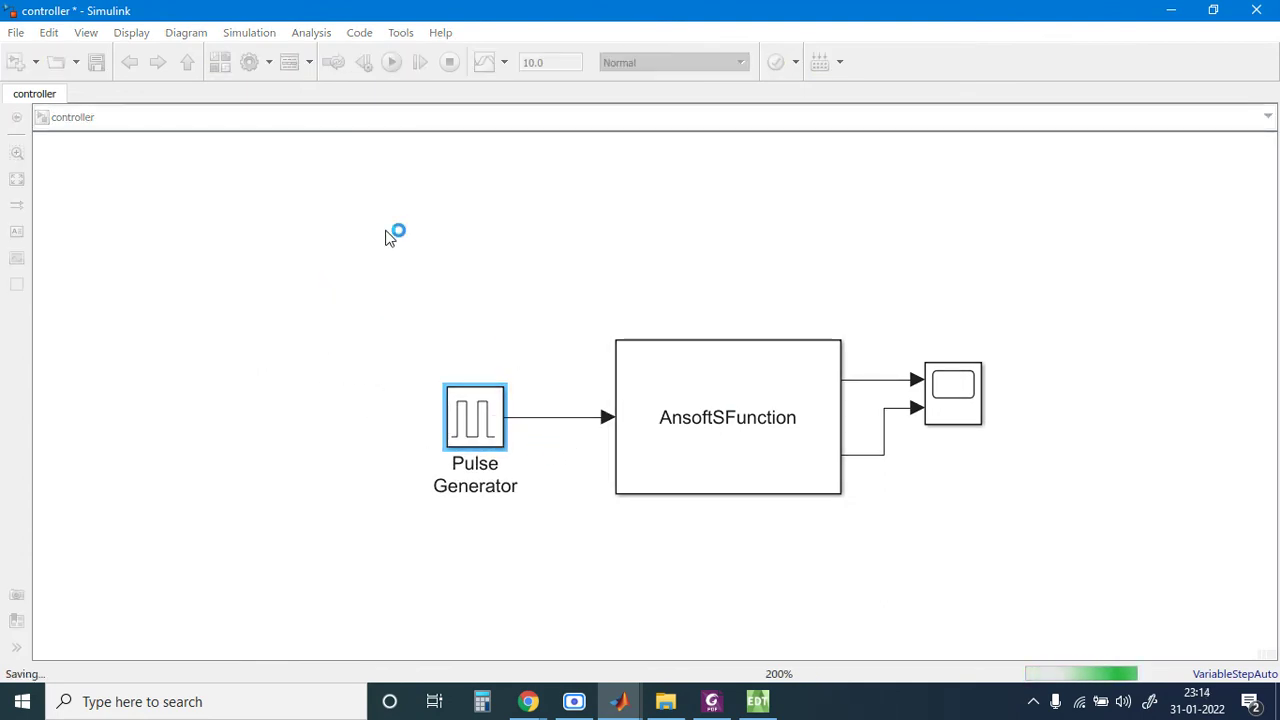
pyautogui.scroll(-2, 386, 237)
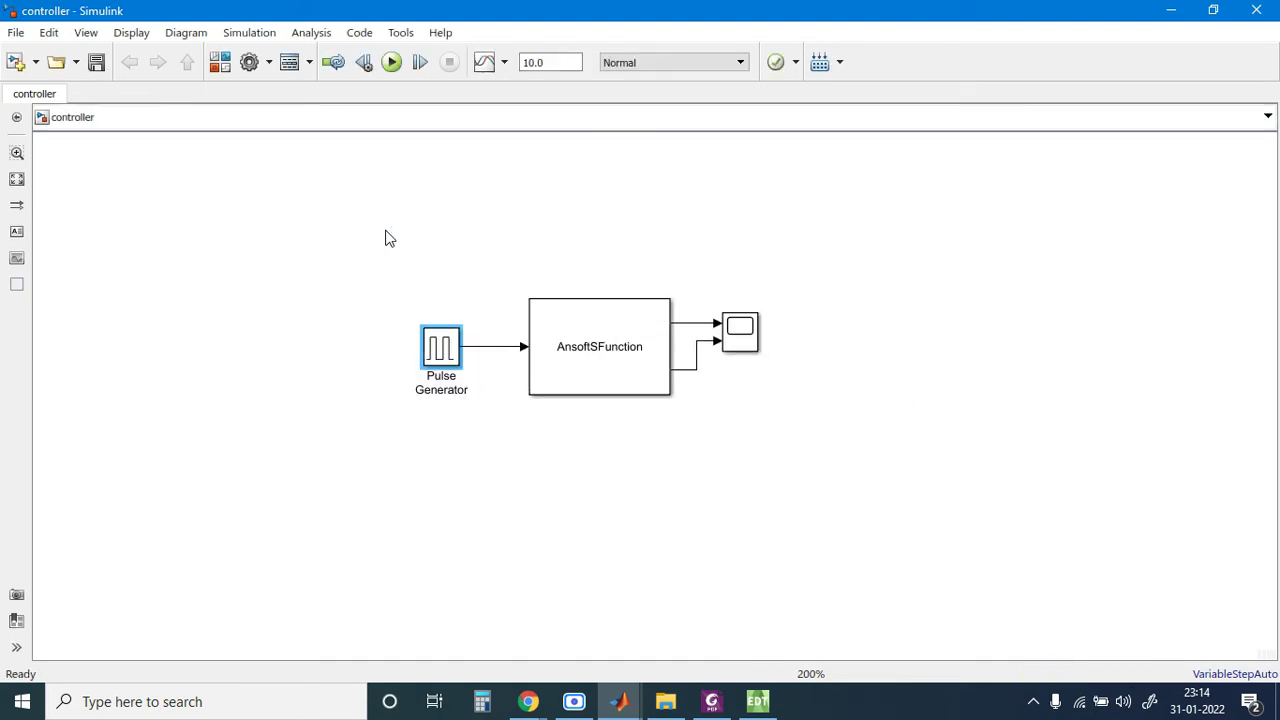
pyautogui.scroll(2, 623, 480)
pyautogui.scroll(-2, 666, 517)
pyautogui.scroll(2, 457, 377)
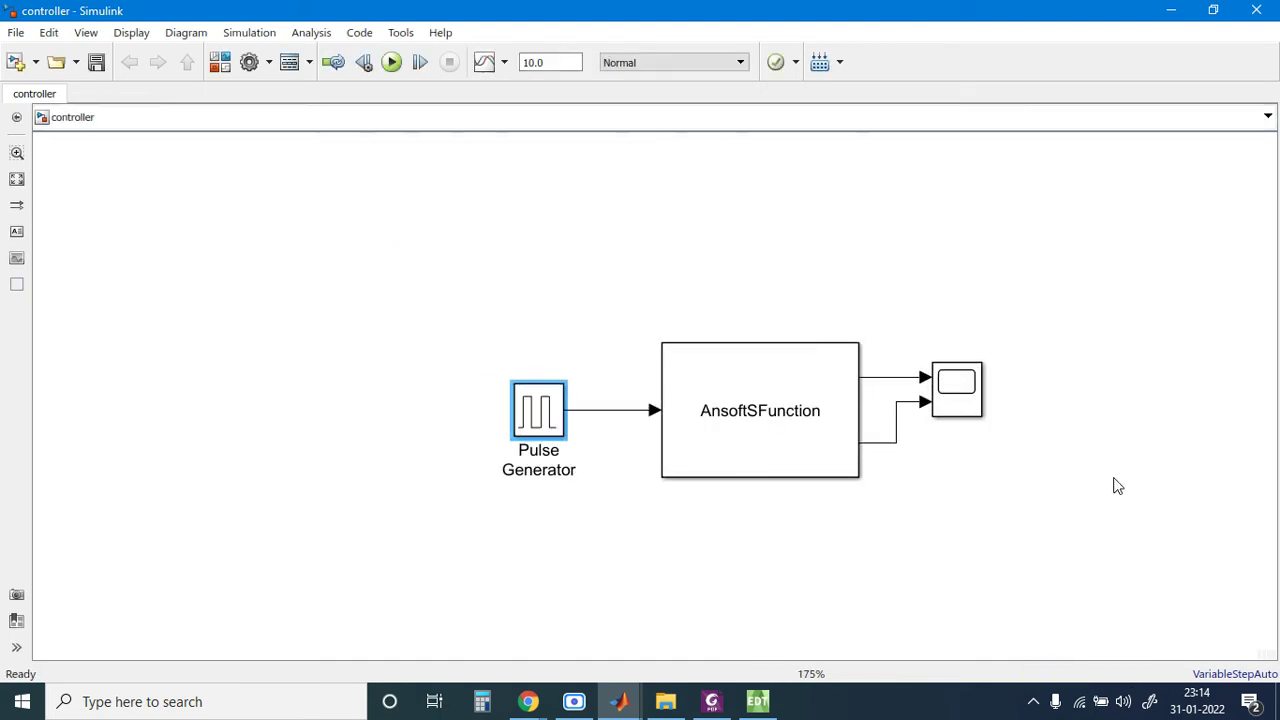
pyautogui.scroll(1, 1111, 483)
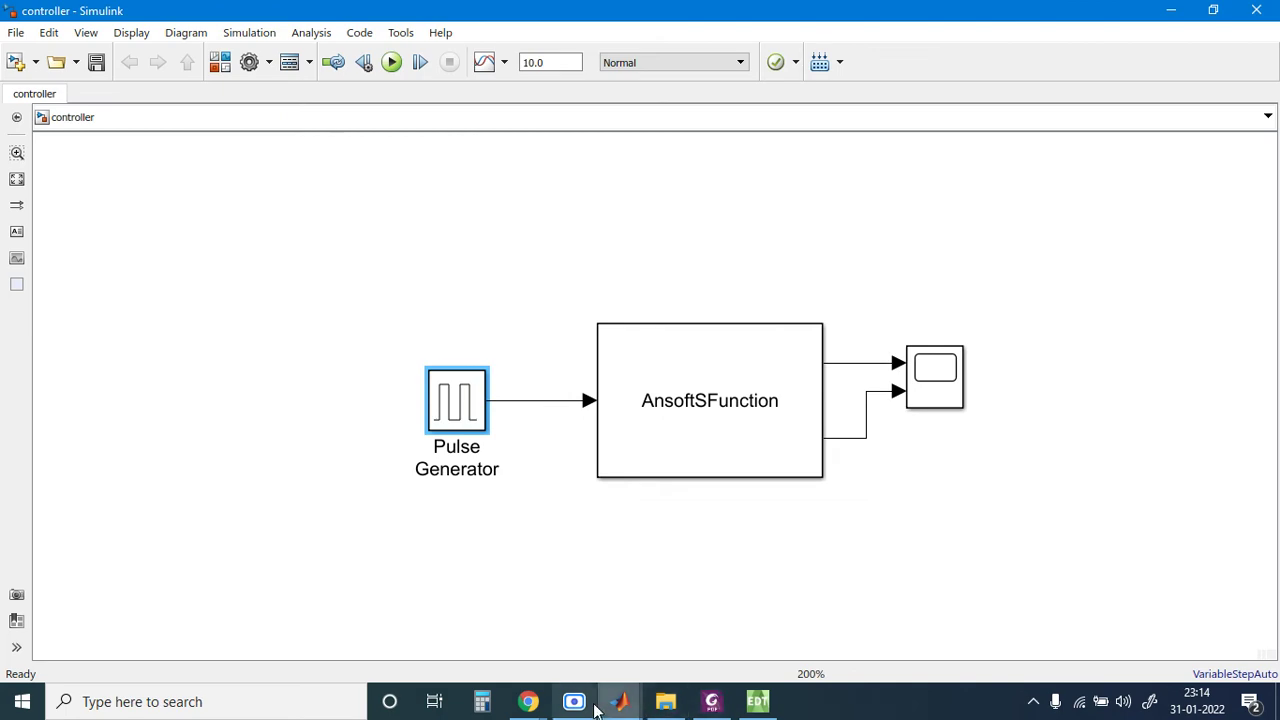
# Step: Switch to ANSYS Electronics Desktop and open the TR transient analysis setup of the buck project's Simplorer1 design
pyautogui.moveTo(745, 706)
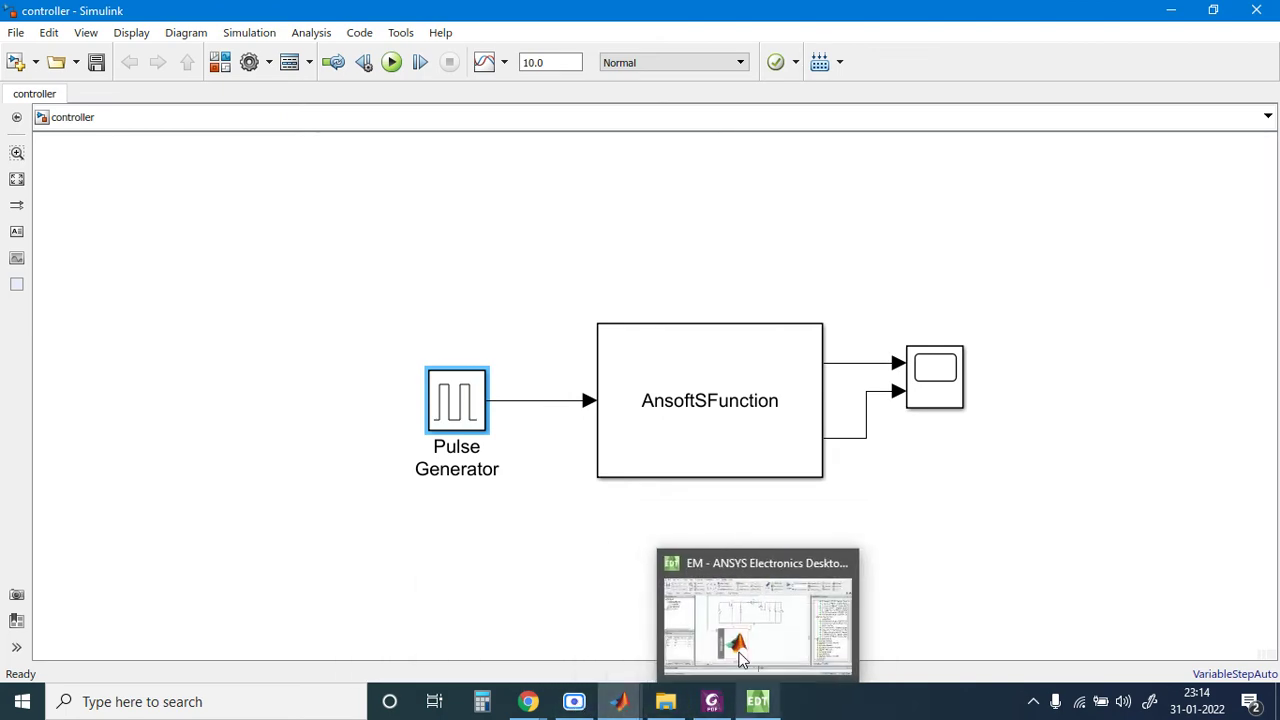
pyautogui.click(737, 634)
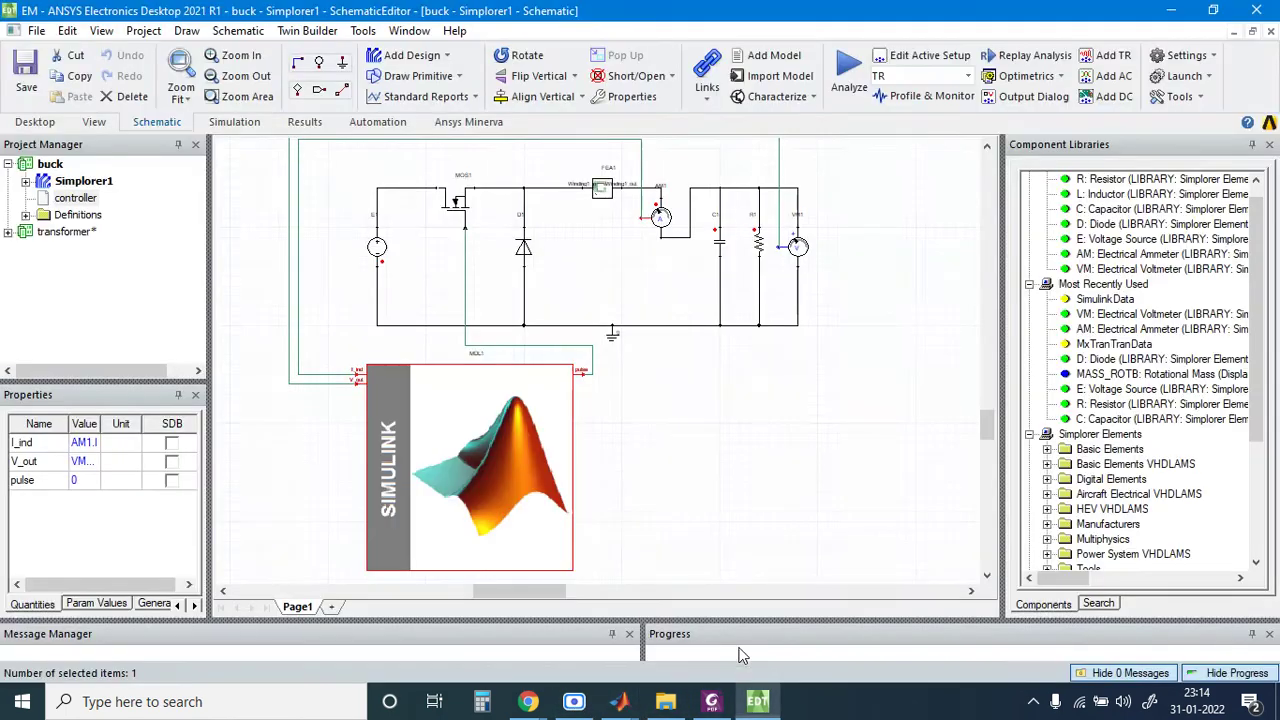
pyautogui.click(42, 198)
pyautogui.click(43, 215)
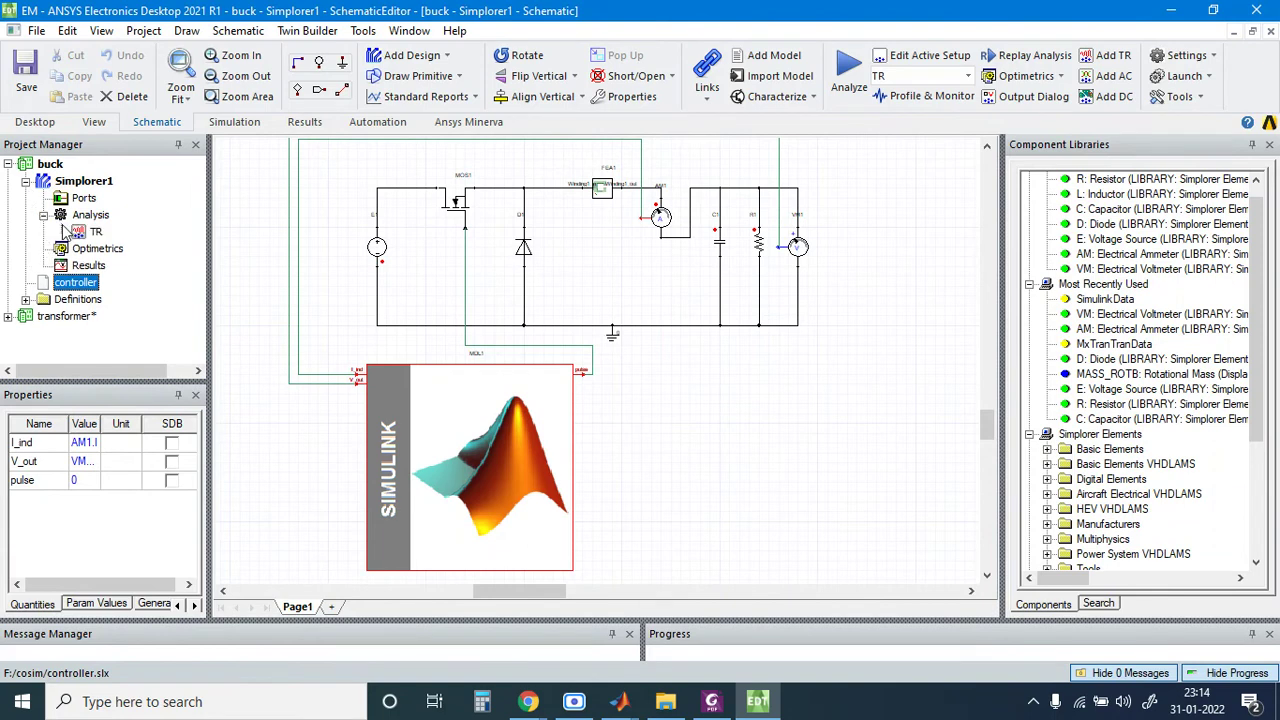
pyautogui.doubleClick(96, 231)
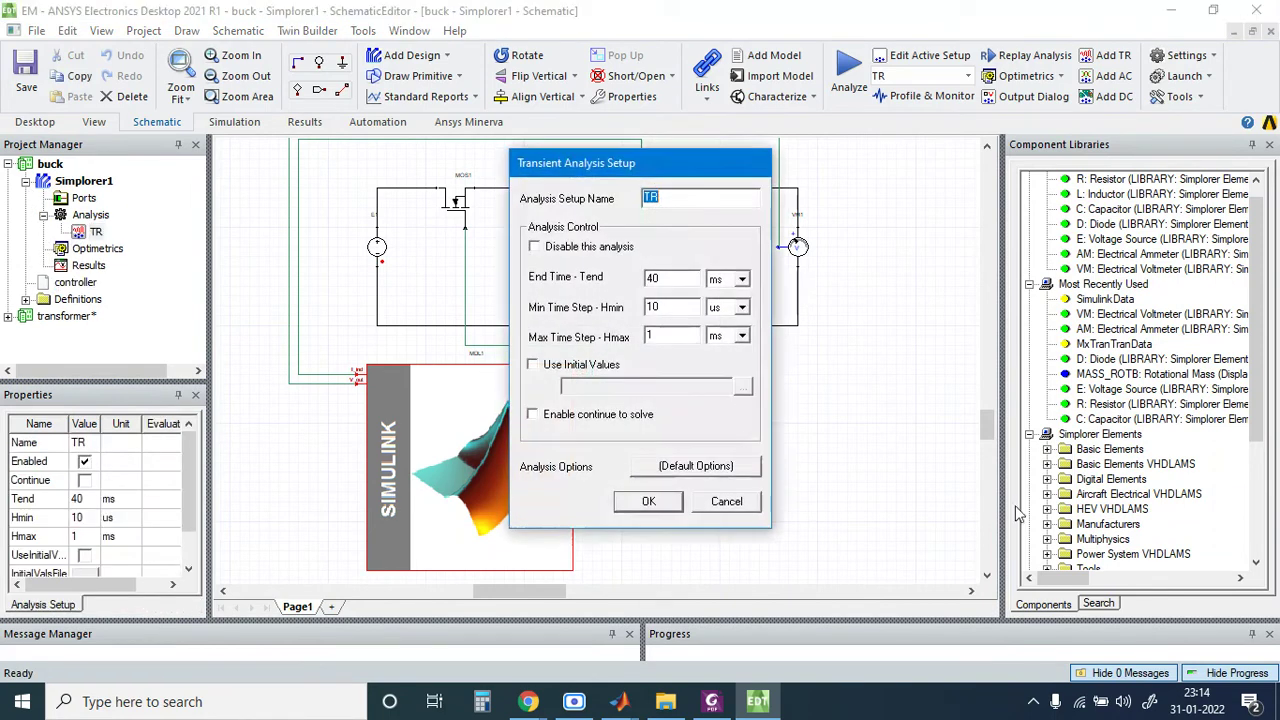
# Step: Set the transient end time to 100 ms, minimum time step to 0.1 ms and maximum to 0.2 ms, and save the project
pyautogui.click(669, 279)
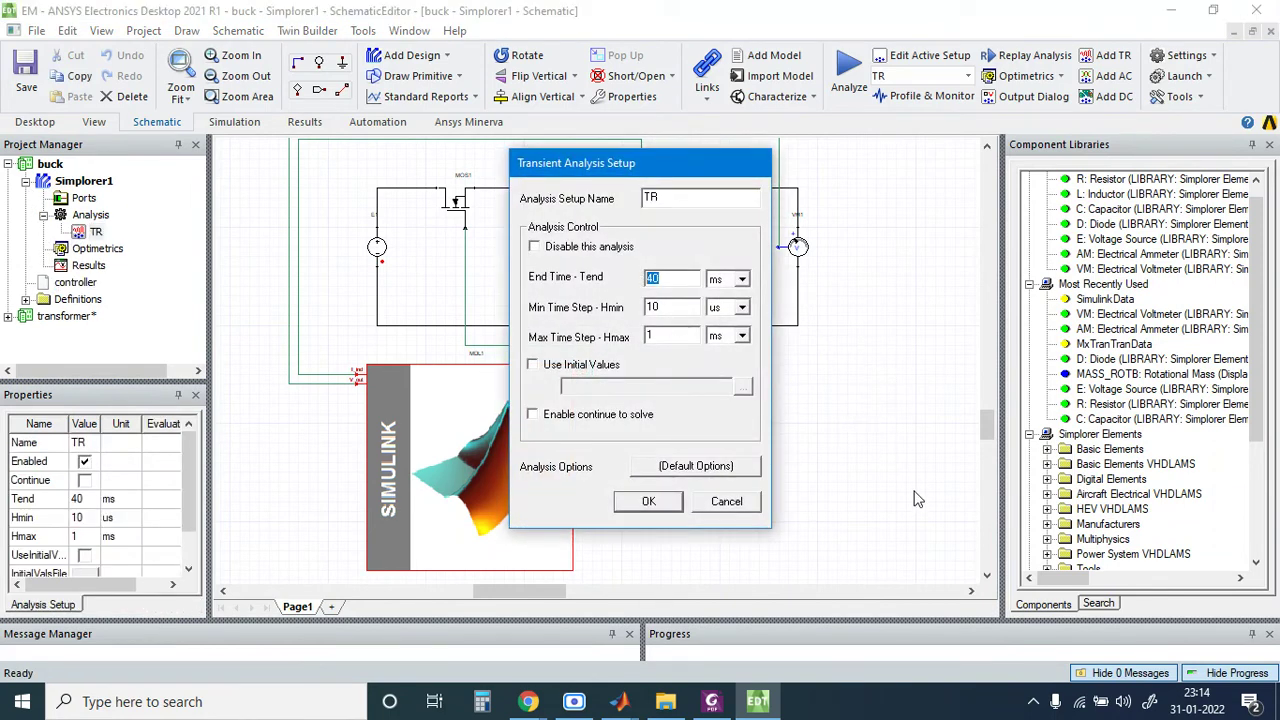
pyautogui.write('100')
pyautogui.click(741, 307)
pyautogui.click(728, 387)
pyautogui.click(653, 306)
pyautogui.press('BackSpace')
pyautogui.write('0.2')
pyautogui.click(648, 502)
pyautogui.hotkey('ctrl', 's')
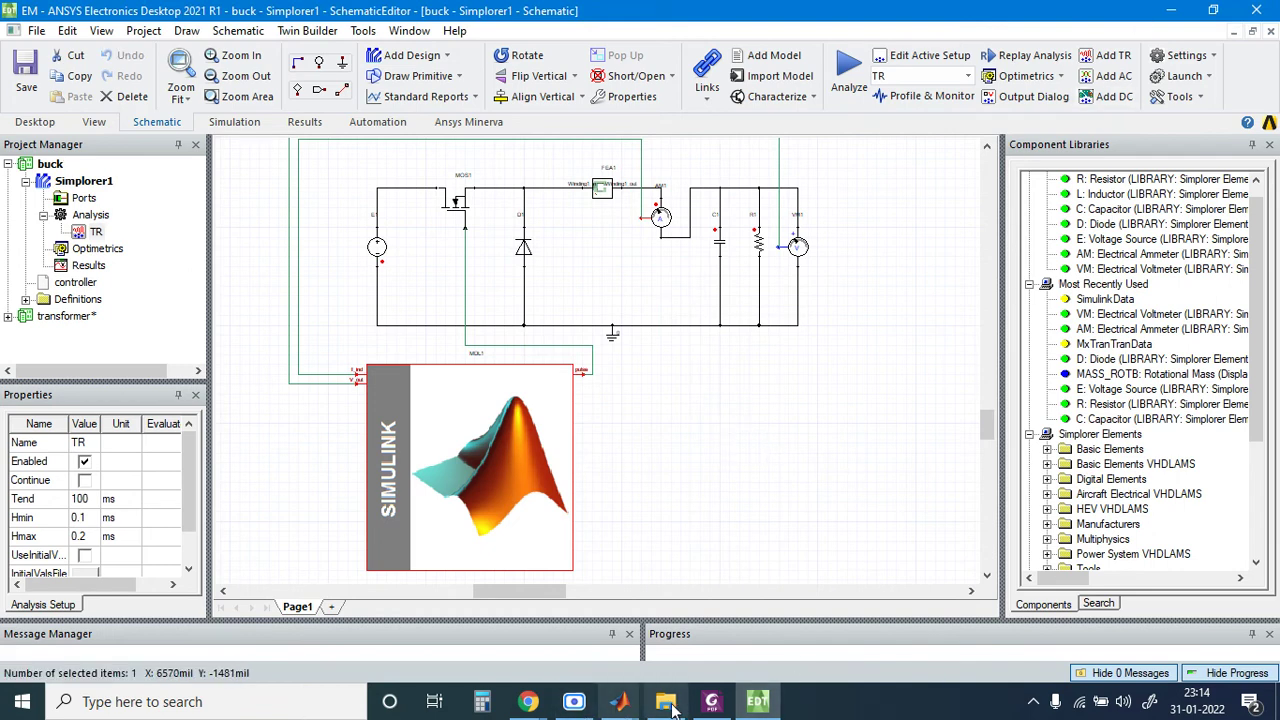
# Step: Switch to the controller model in Simulink and run the simulation
pyautogui.moveTo(624, 700)
pyautogui.click(634, 632)
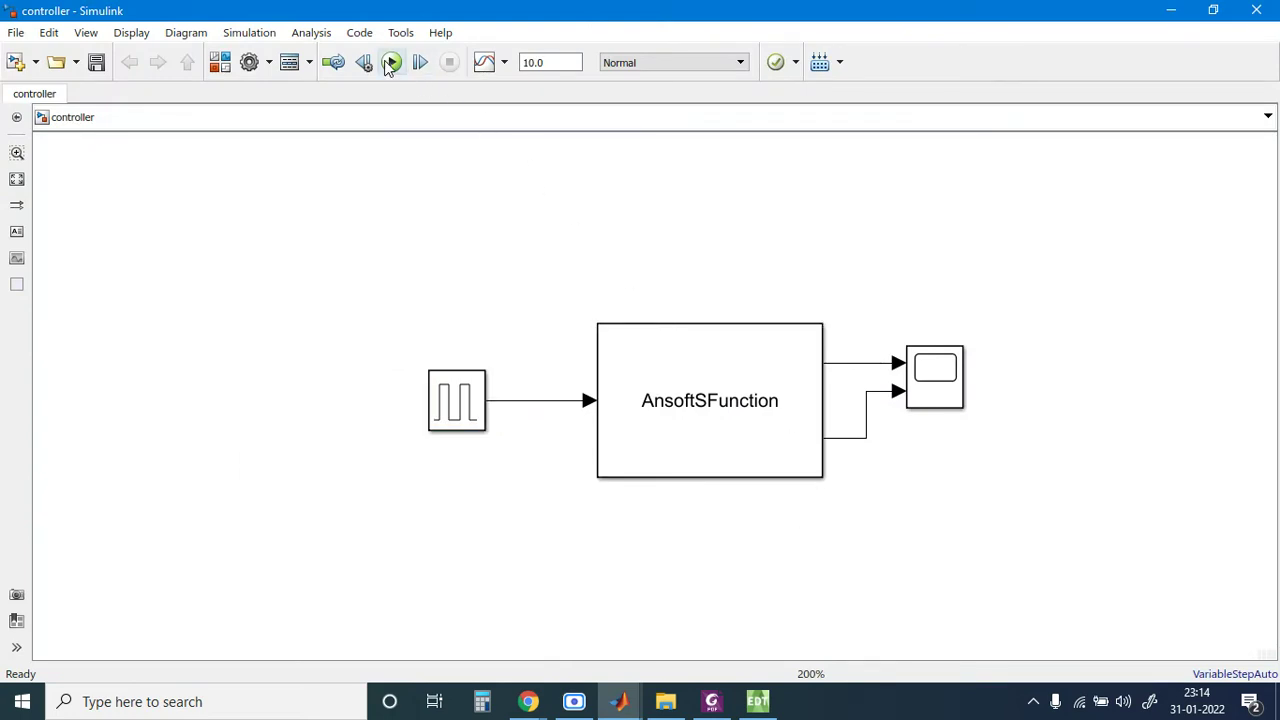
pyautogui.hotkey('ctrl', 't')
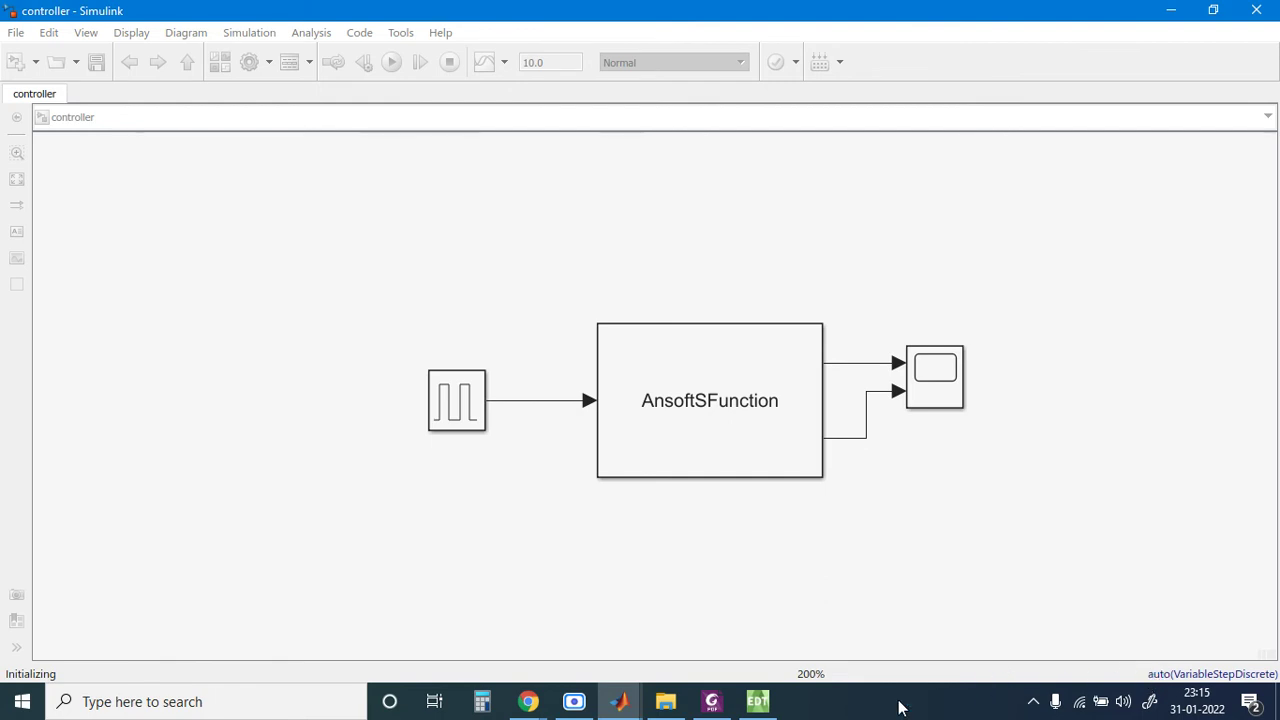
# Step: Switch to ANSYS Electronics Desktop and enlarge the message and progress area to monitor the running solvers
pyautogui.click(758, 703)
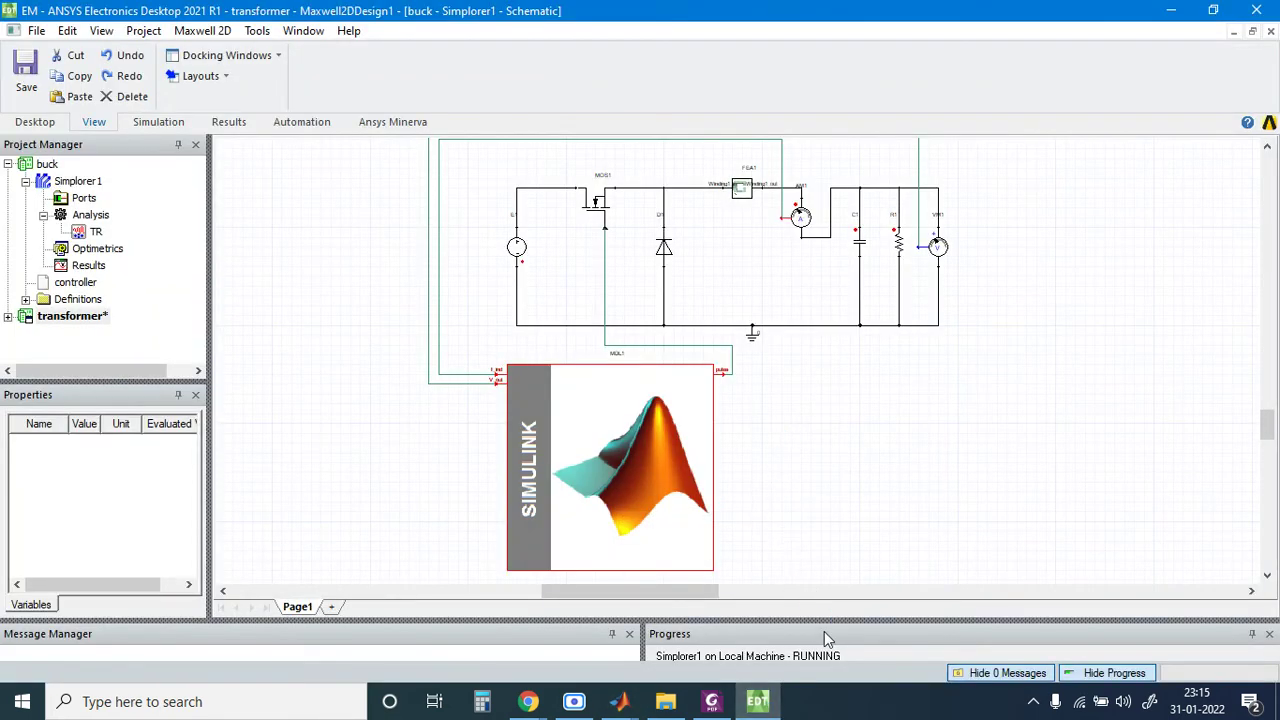
pyautogui.moveTo(820, 620); pyautogui.dragTo(797, 504)
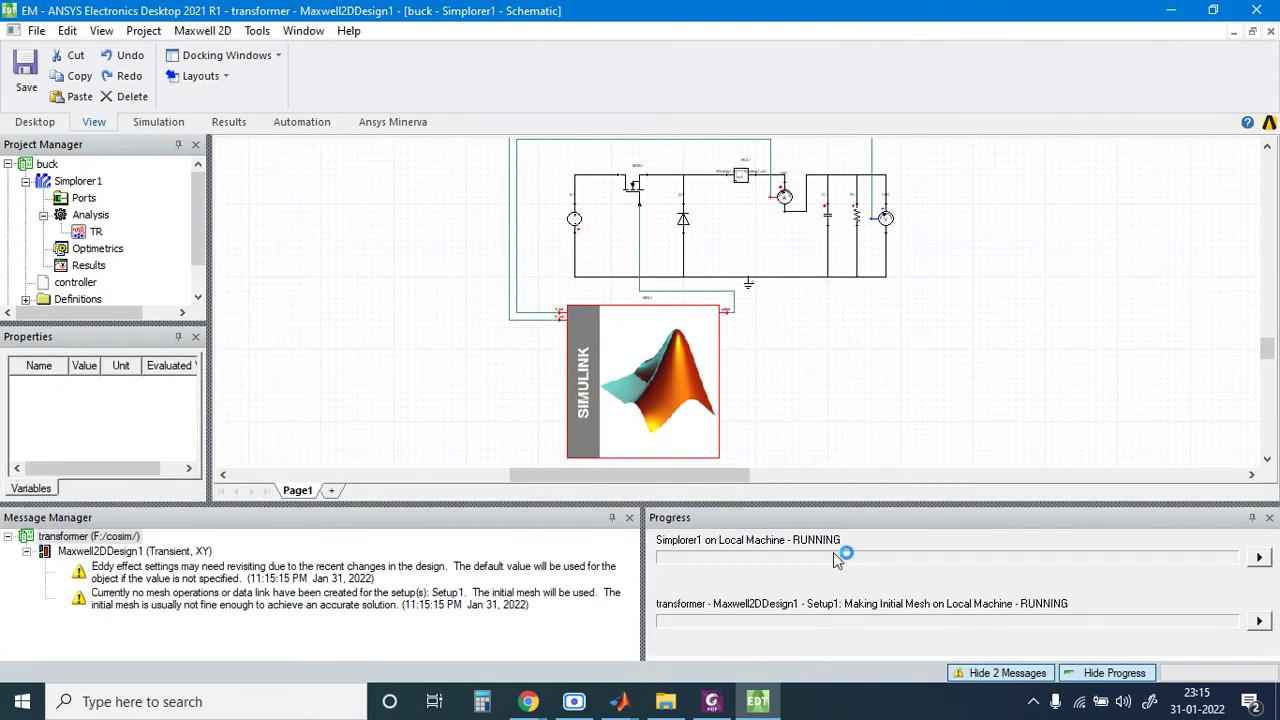
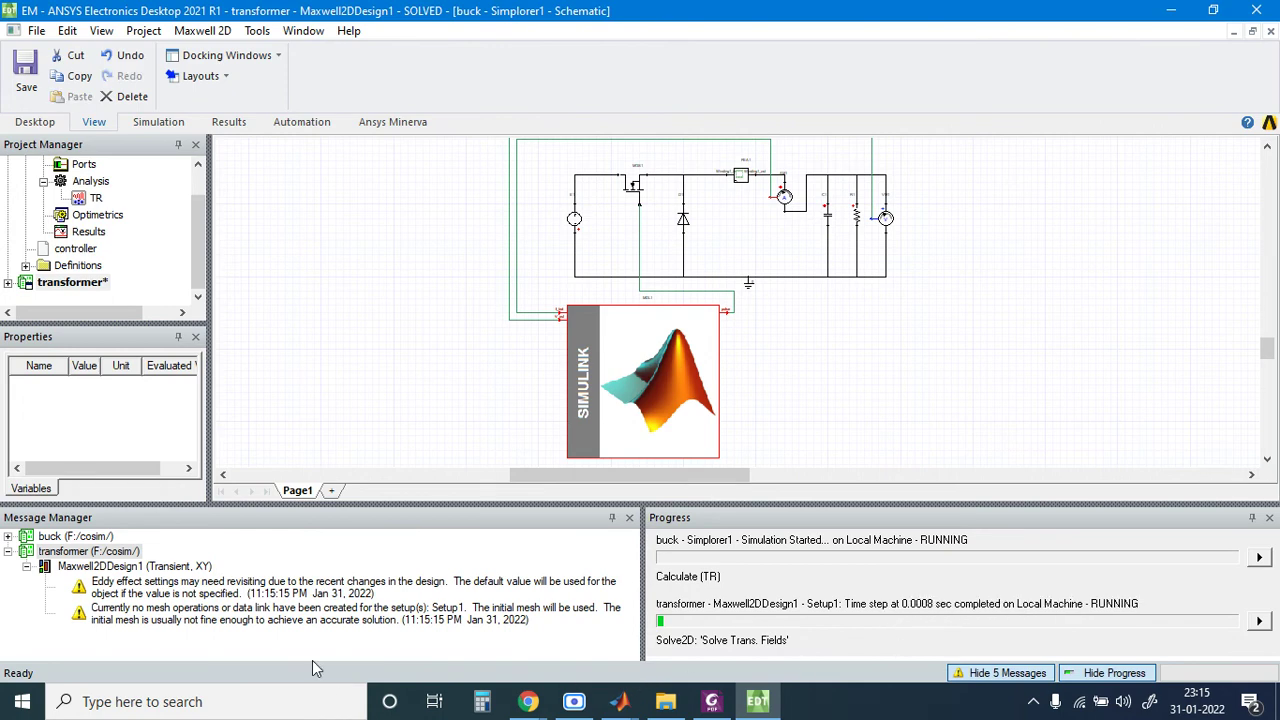
# Step: Switch to the Simulink controller model, open its Scope during the run, and minimize the model window
pyautogui.click(634, 702)
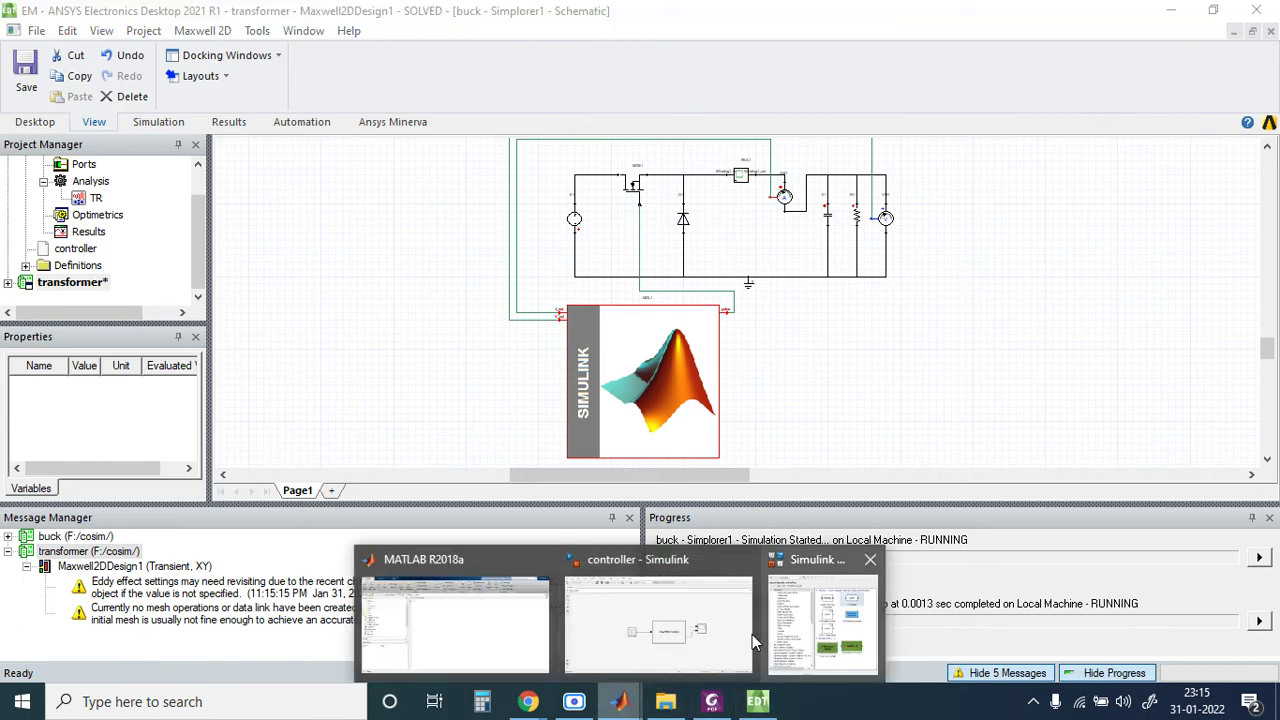
pyautogui.click(740, 626)
pyautogui.click(938, 376)
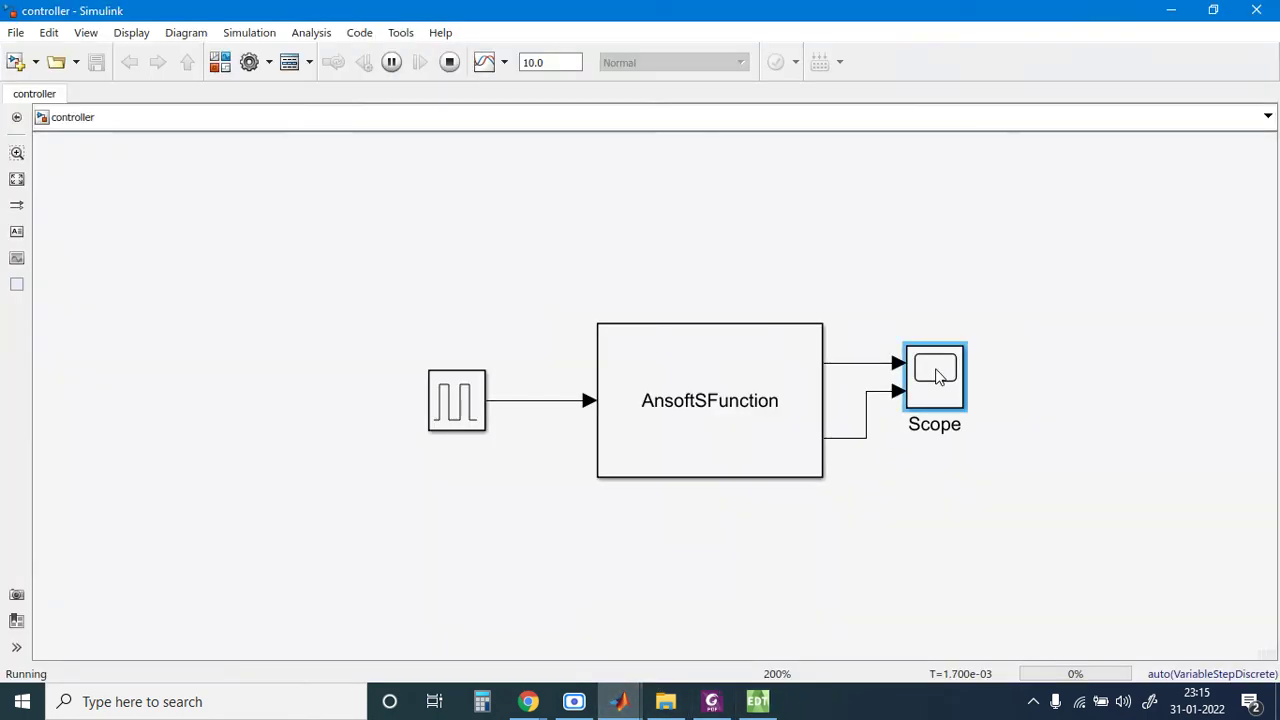
pyautogui.click(1171, 10)
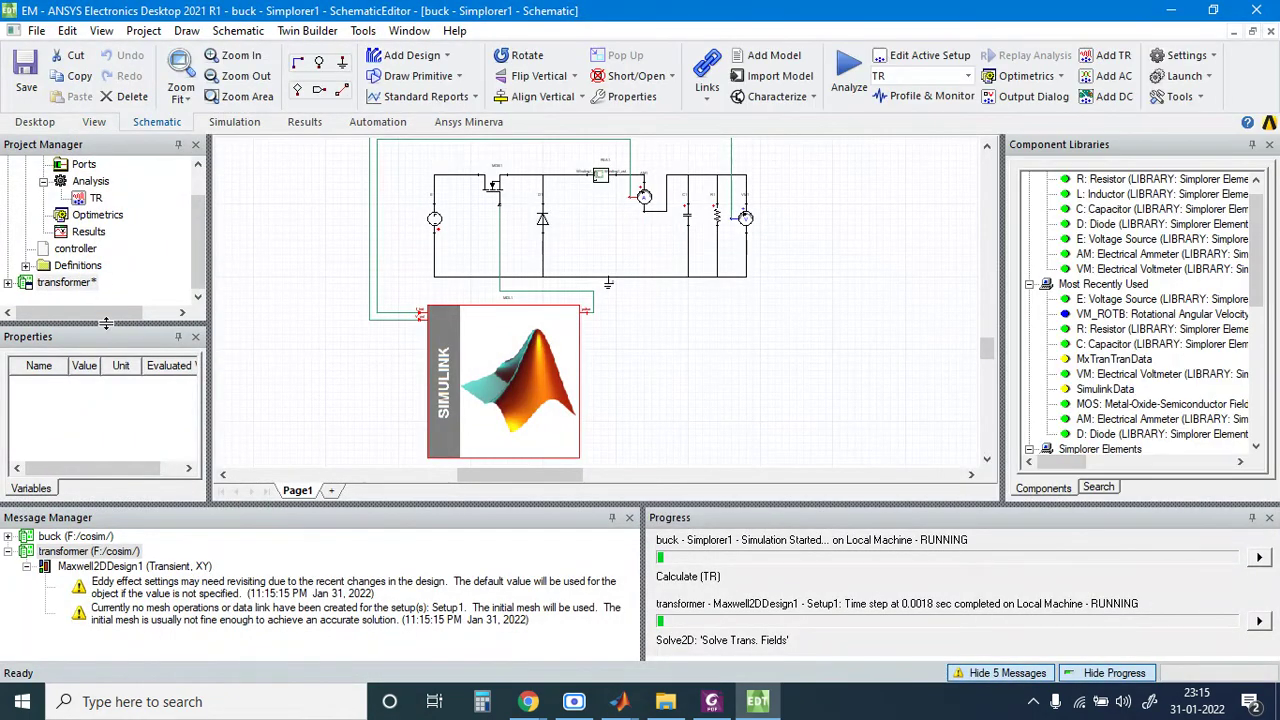
# Step: Make the Project Manager pane taller, collapse the Simplorer1 tree and select the transformer project
pyautogui.moveTo(109, 327); pyautogui.dragTo(112, 390)
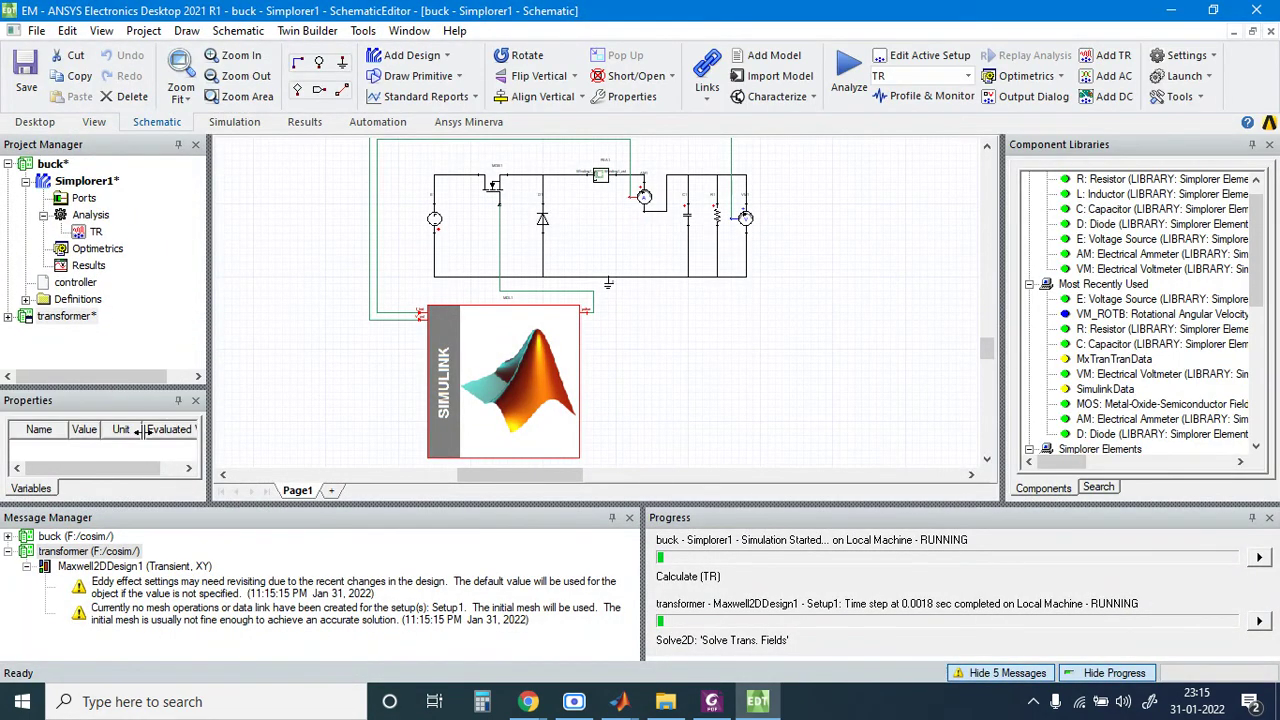
pyautogui.click(27, 182)
pyautogui.click(78, 233)
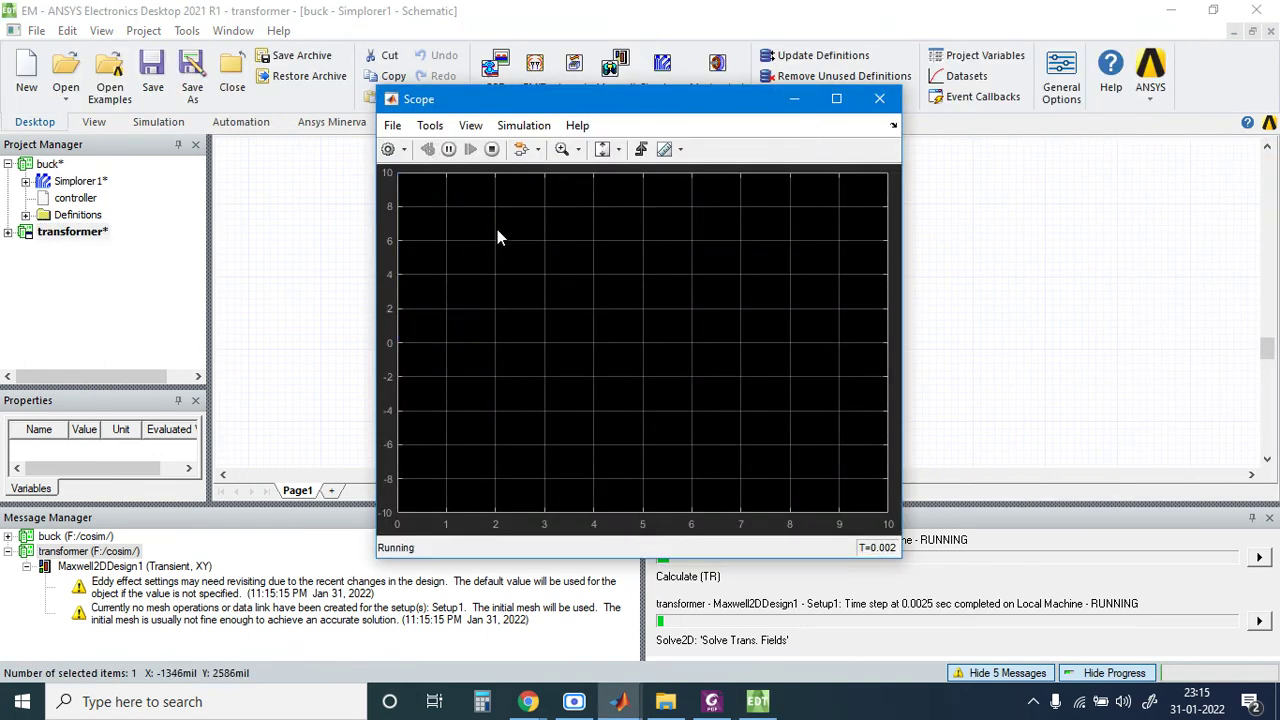
# Step: Change the Scope layout to two plots stacked vertically
pyautogui.click(470, 125)
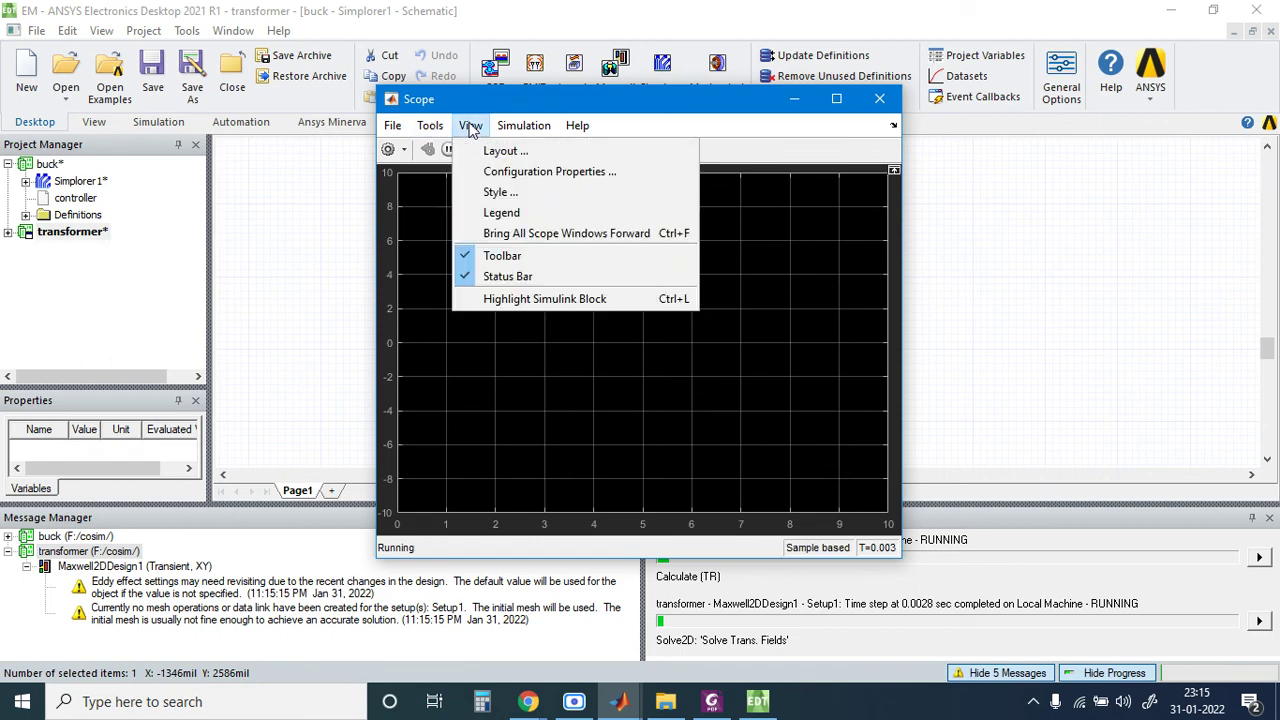
pyautogui.click(470, 125)
pyautogui.click(467, 126)
pyautogui.click(488, 149)
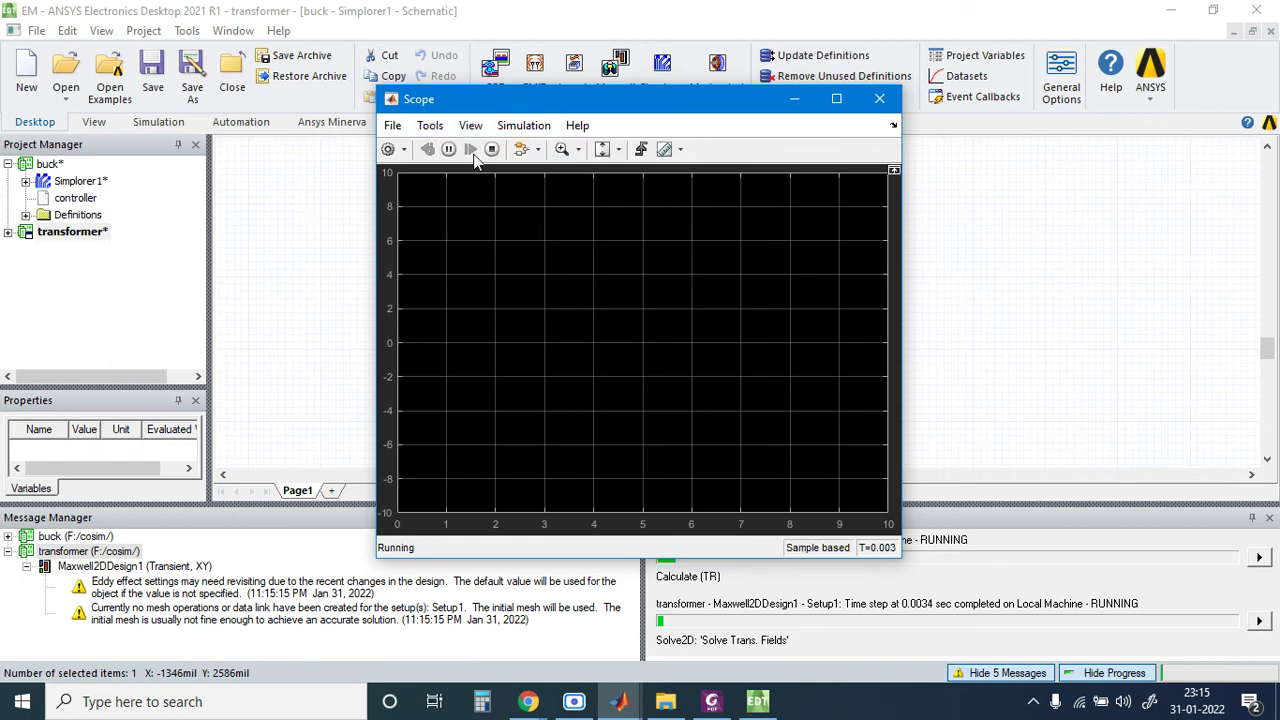
pyautogui.click(486, 201)
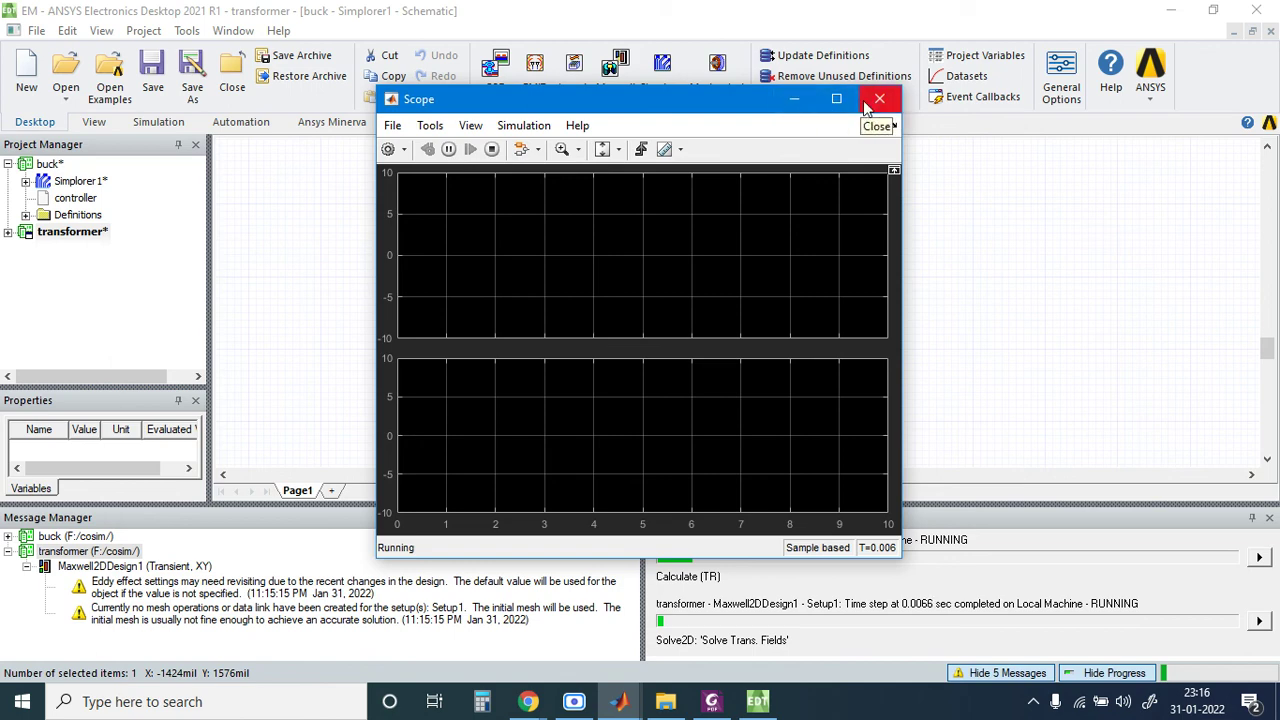
# Step: Switch to ANSYS Electronics Desktop and plot Current(Winding1) against time in a new transient report for the transformer project's Maxwell2DDesign1
pyautogui.click(33, 346)
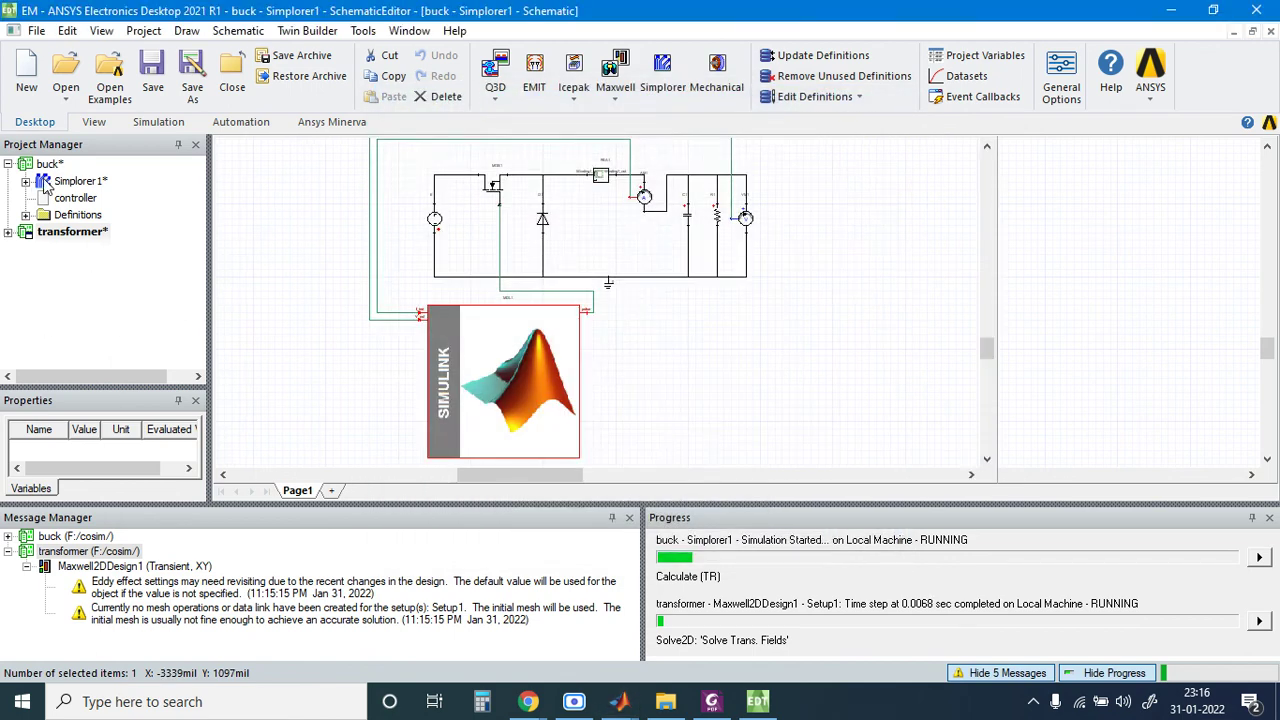
pyautogui.click(9, 232)
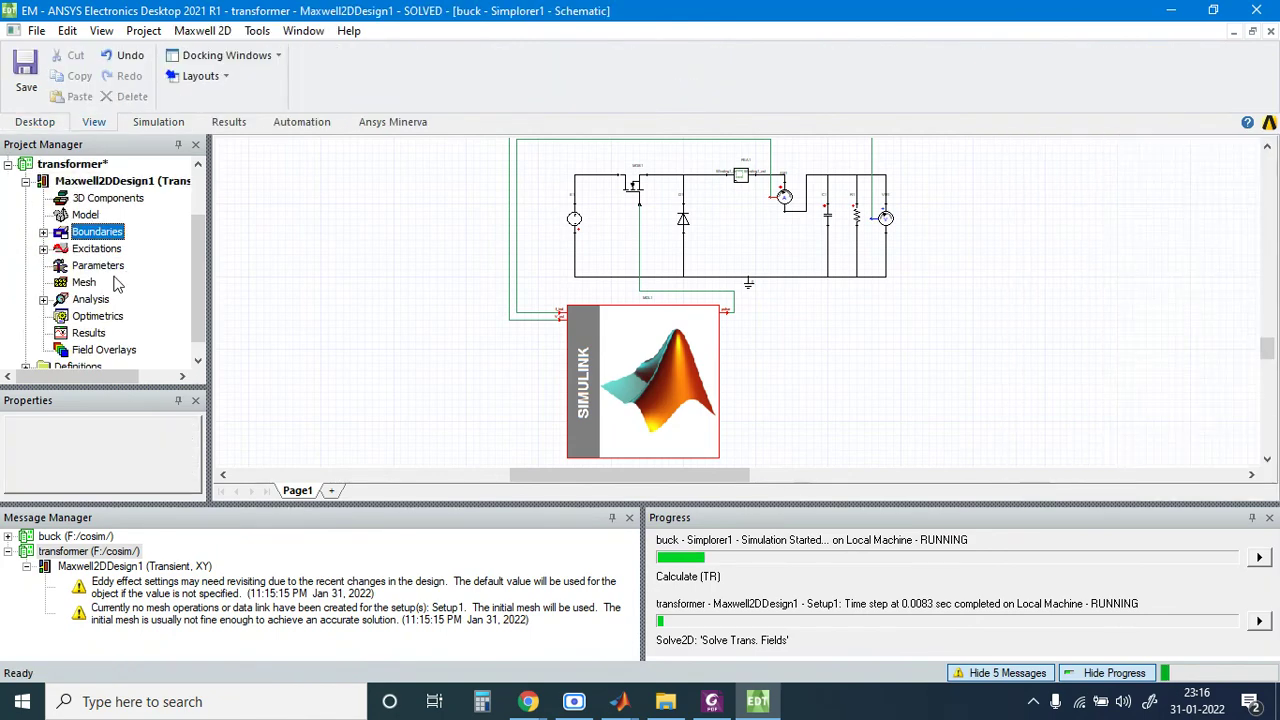
pyautogui.scroll(-1, 115, 285)
pyautogui.rightClick(66, 316)
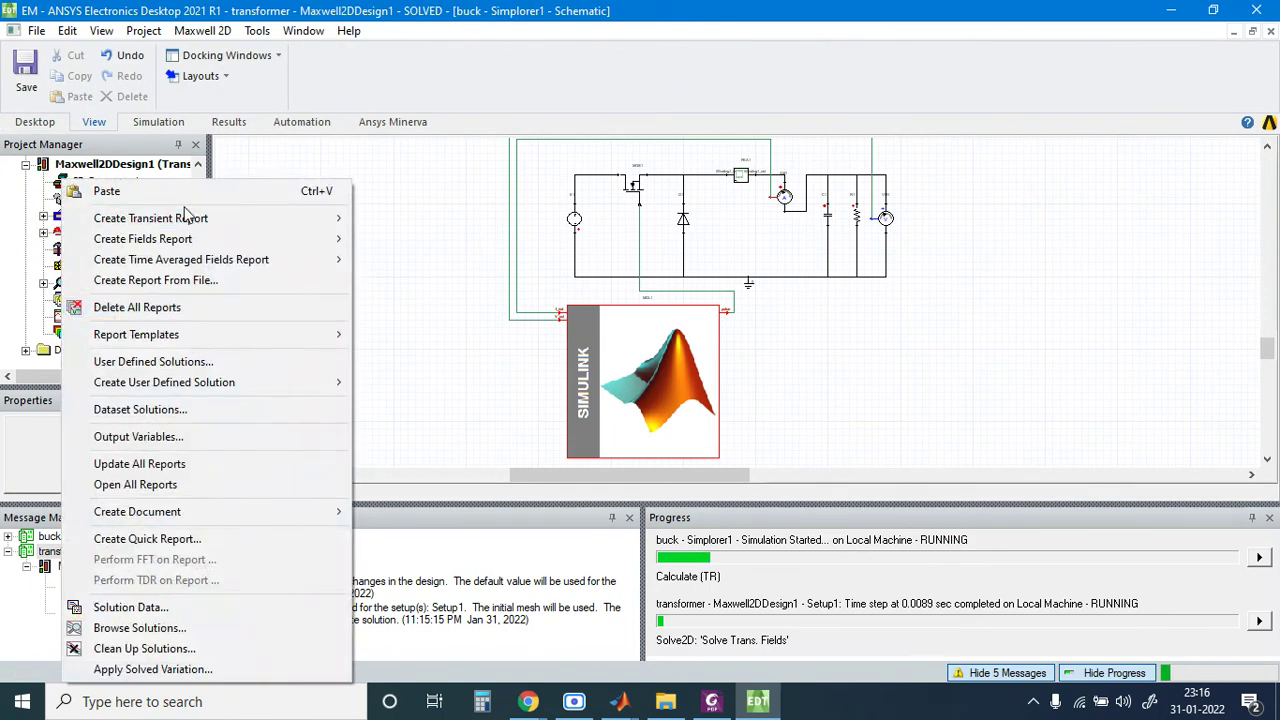
pyautogui.moveTo(300, 218)
pyautogui.click(404, 208)
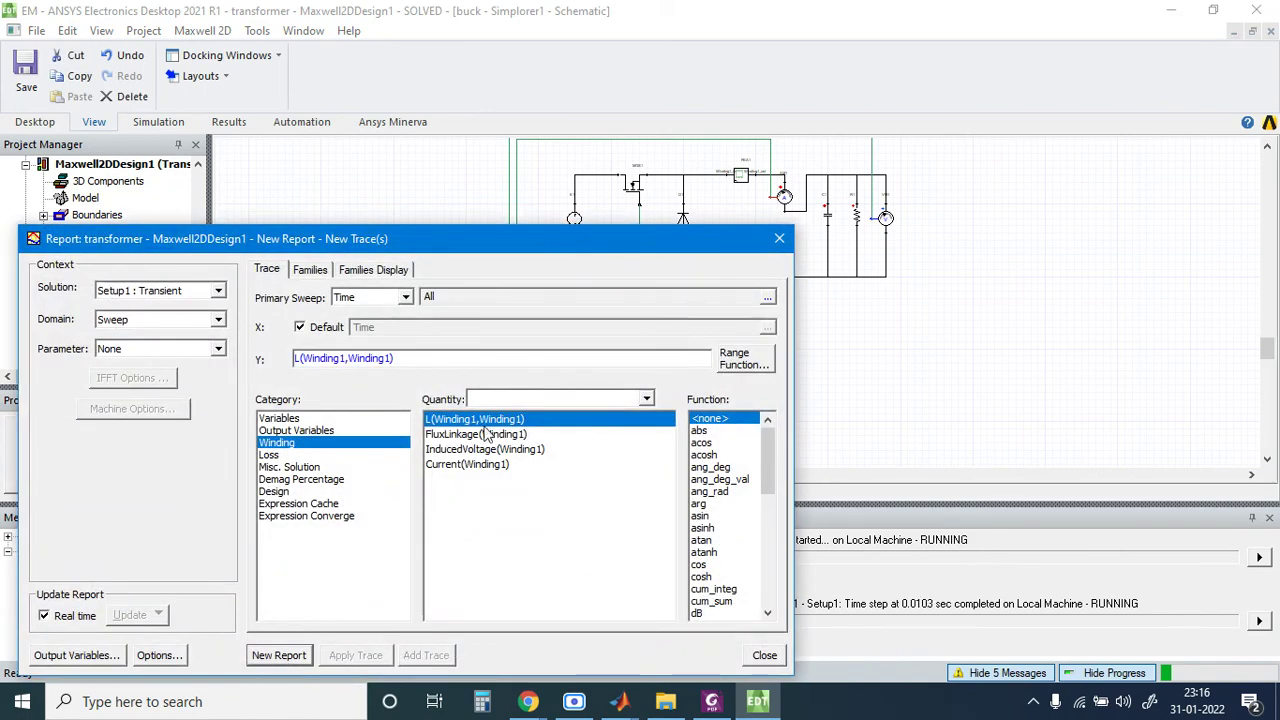
pyautogui.click(480, 464)
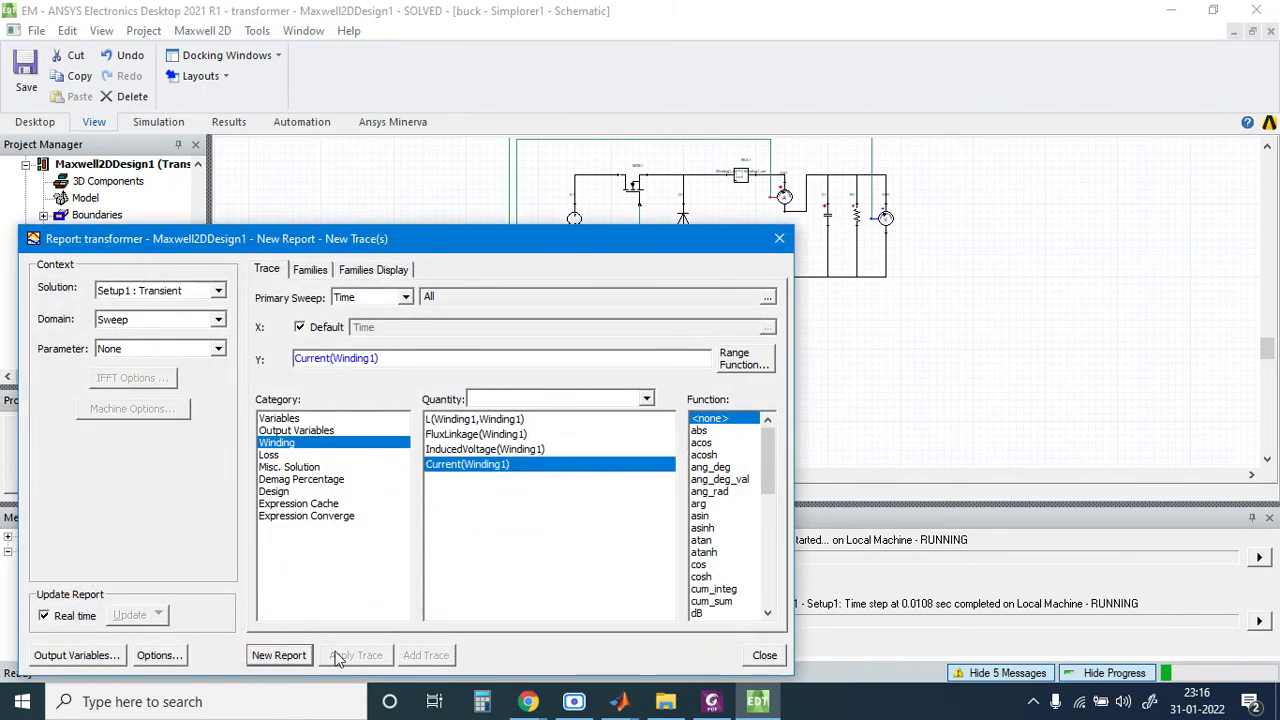
pyautogui.click(290, 655)
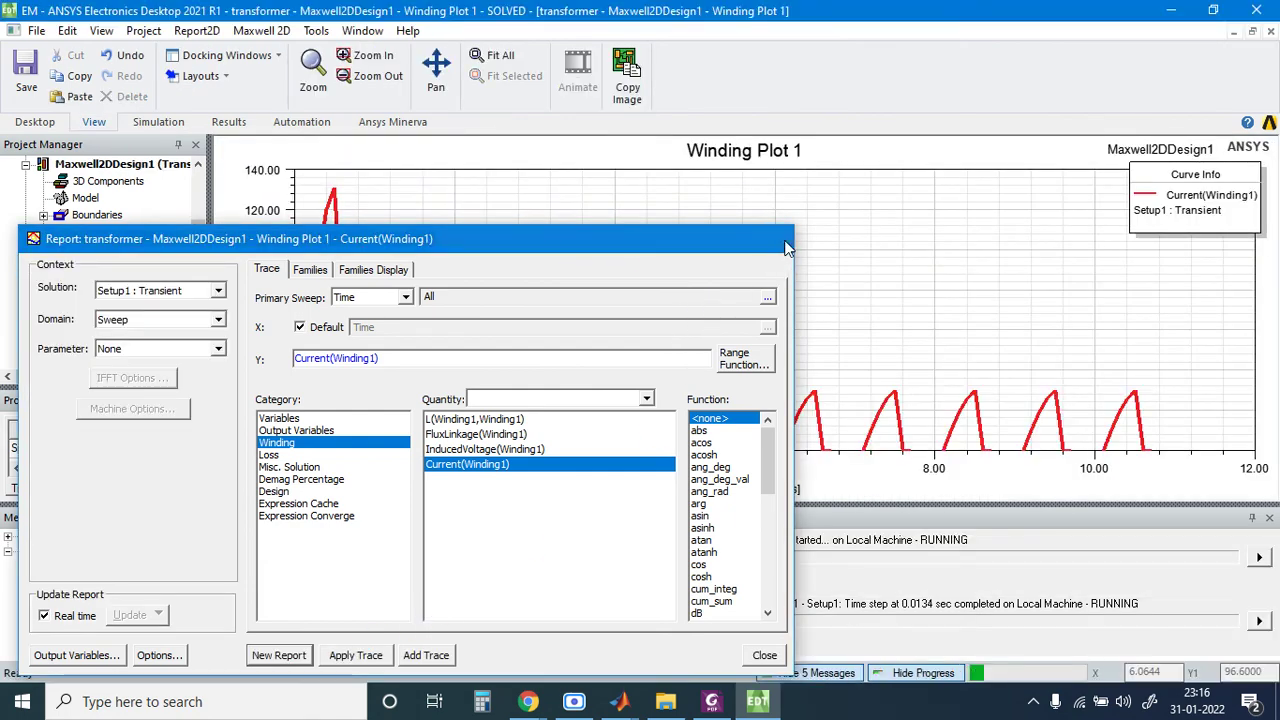
pyautogui.click(786, 247)
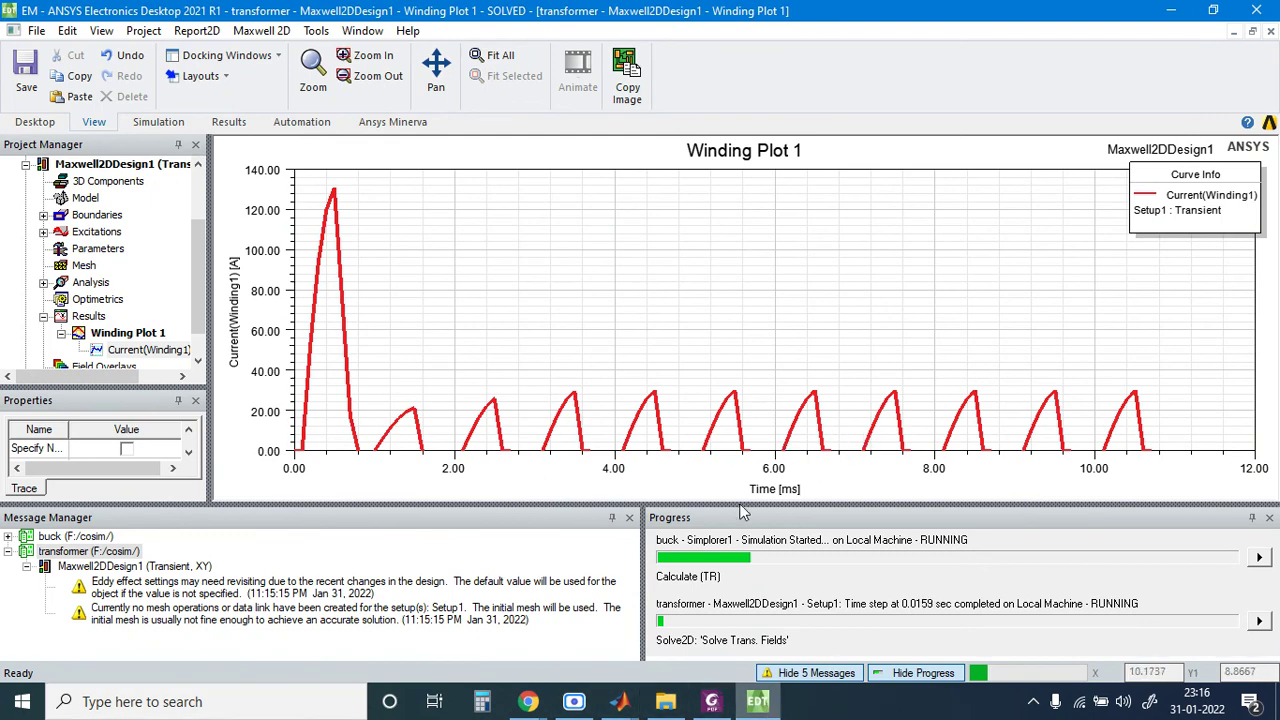
# Step: Switch to the Simulink controller model and stop the running simulation
pyautogui.moveTo(620, 701)
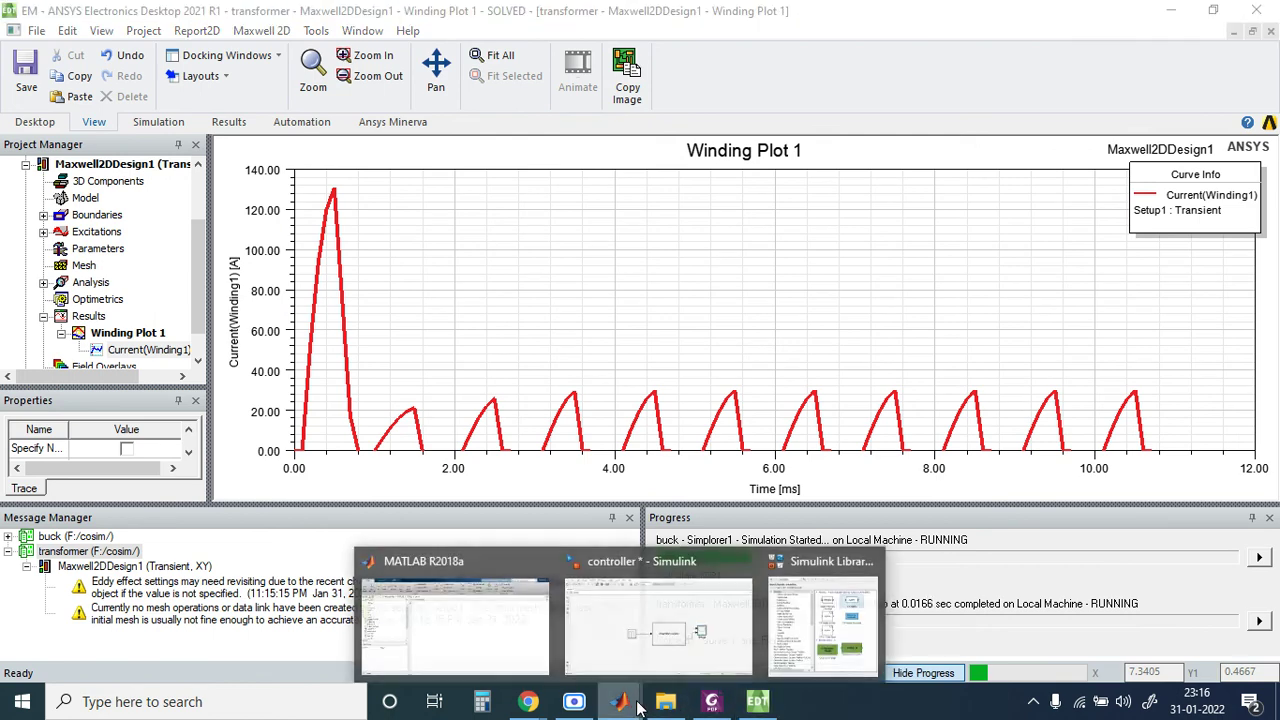
pyautogui.click(740, 632)
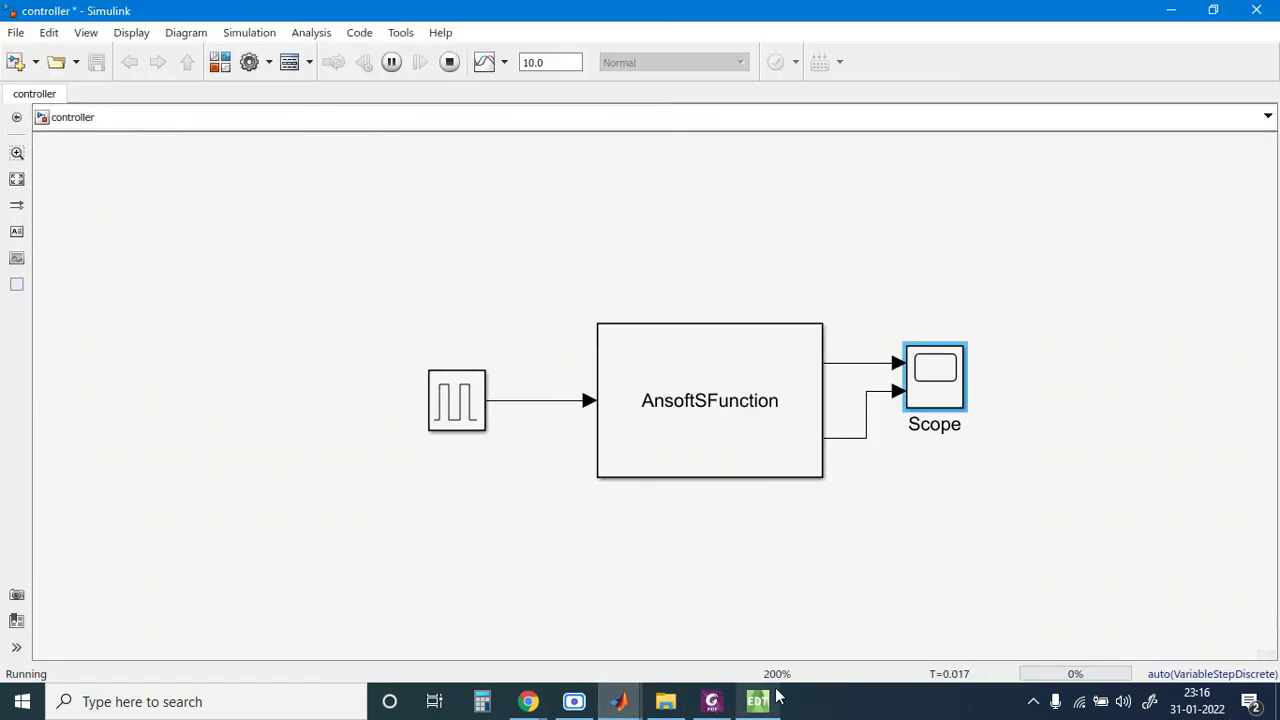
pyautogui.click(450, 63)
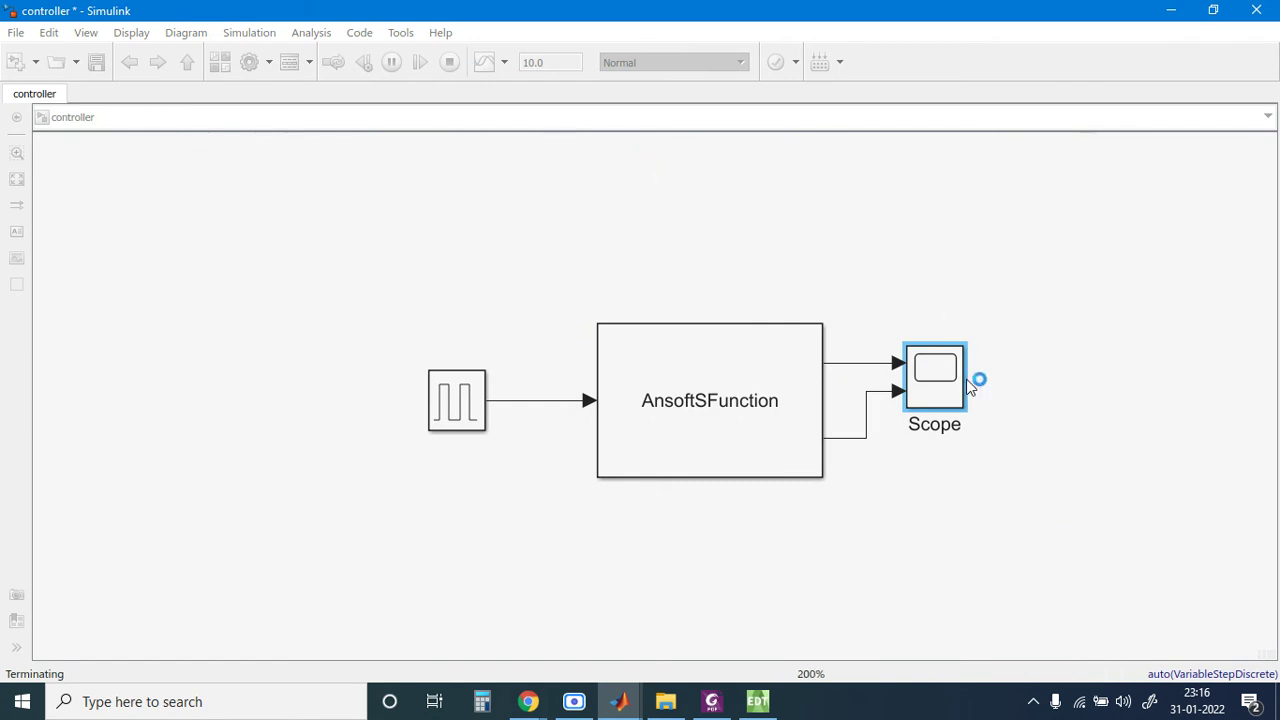
# Step: Open the Scope, scale both its X and Y axes to fit the signals, and close the Scope window
pyautogui.doubleClick(927, 395)
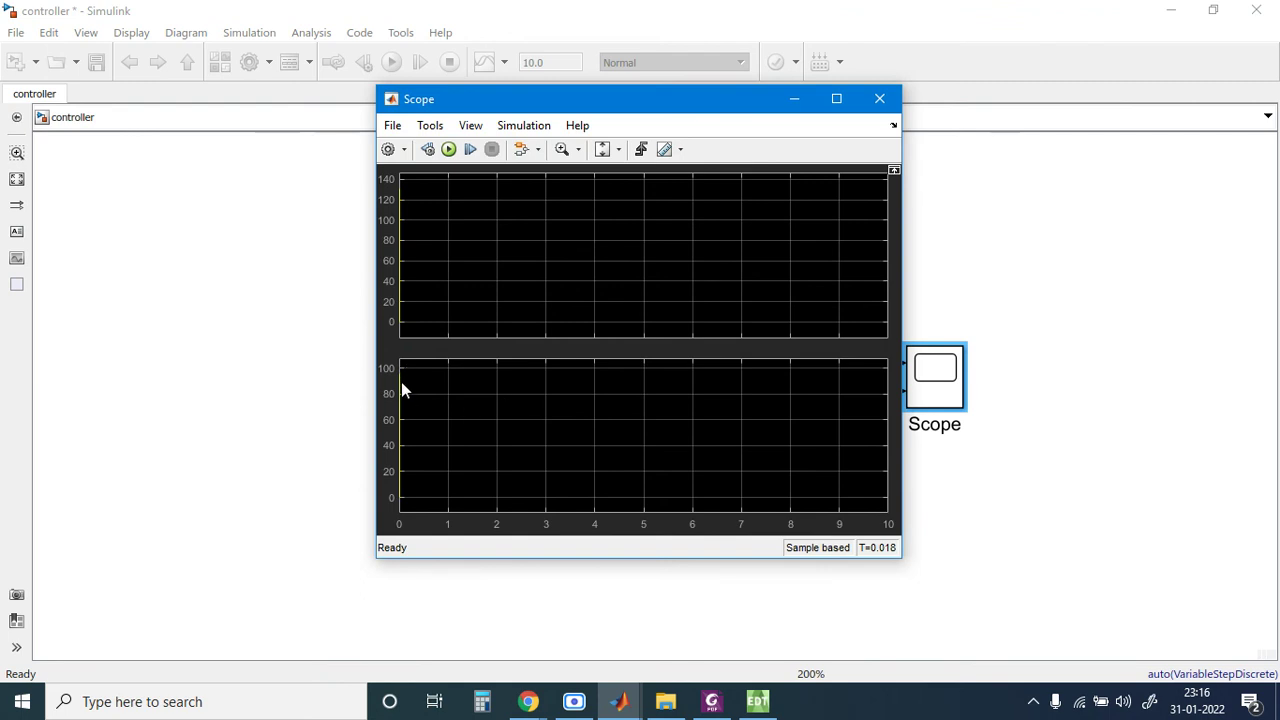
pyautogui.click(618, 149)
pyautogui.click(606, 197)
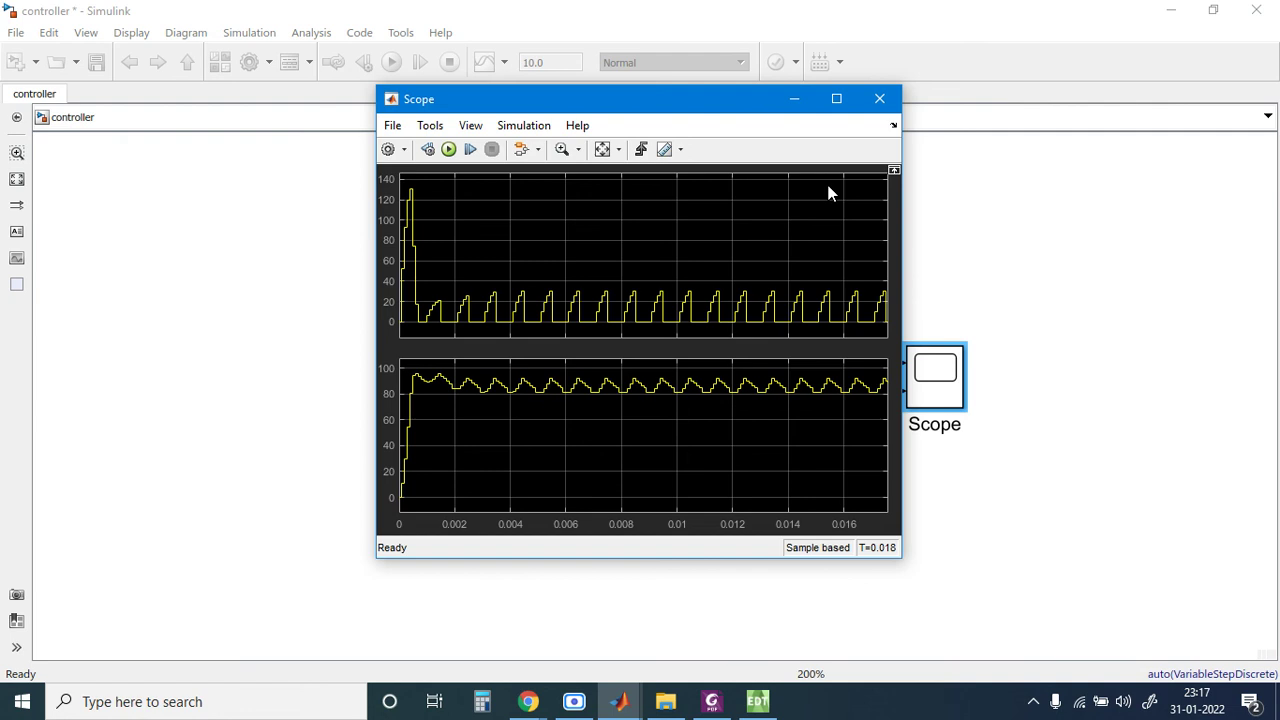
pyautogui.click(879, 100)
pyautogui.scroll(-6, 634, 491)
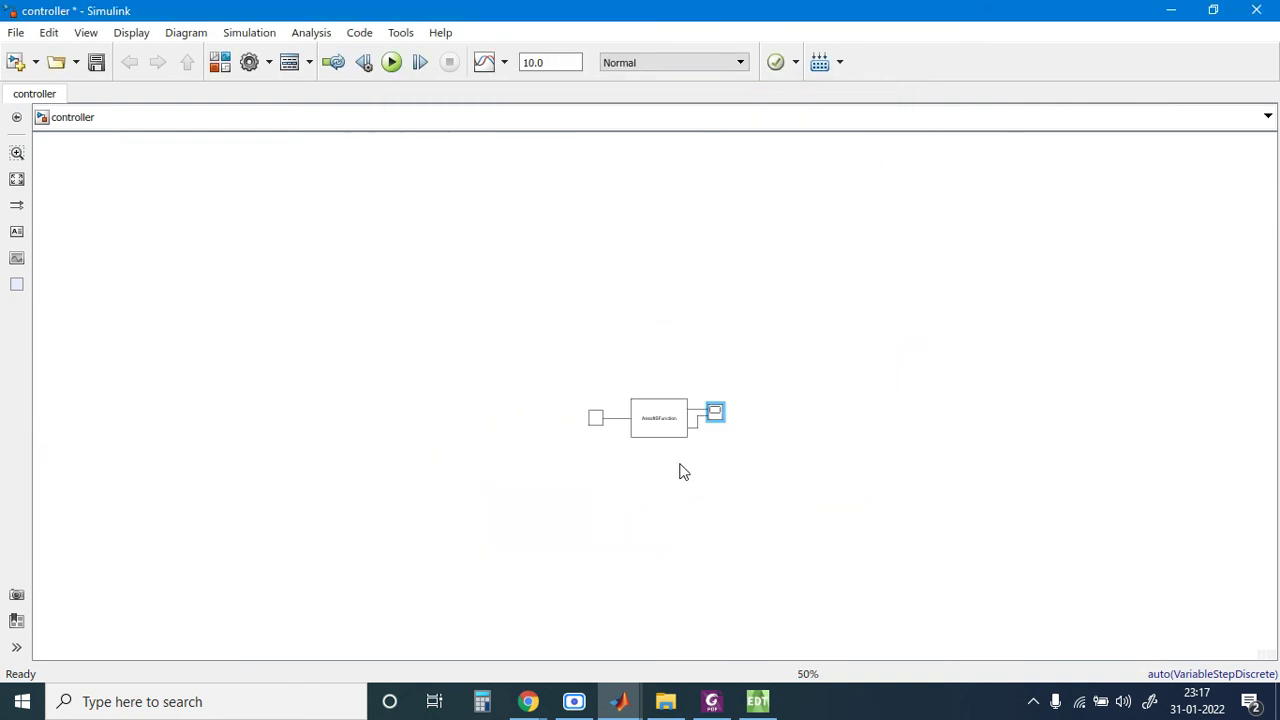
pyautogui.scroll(1, 680, 471)
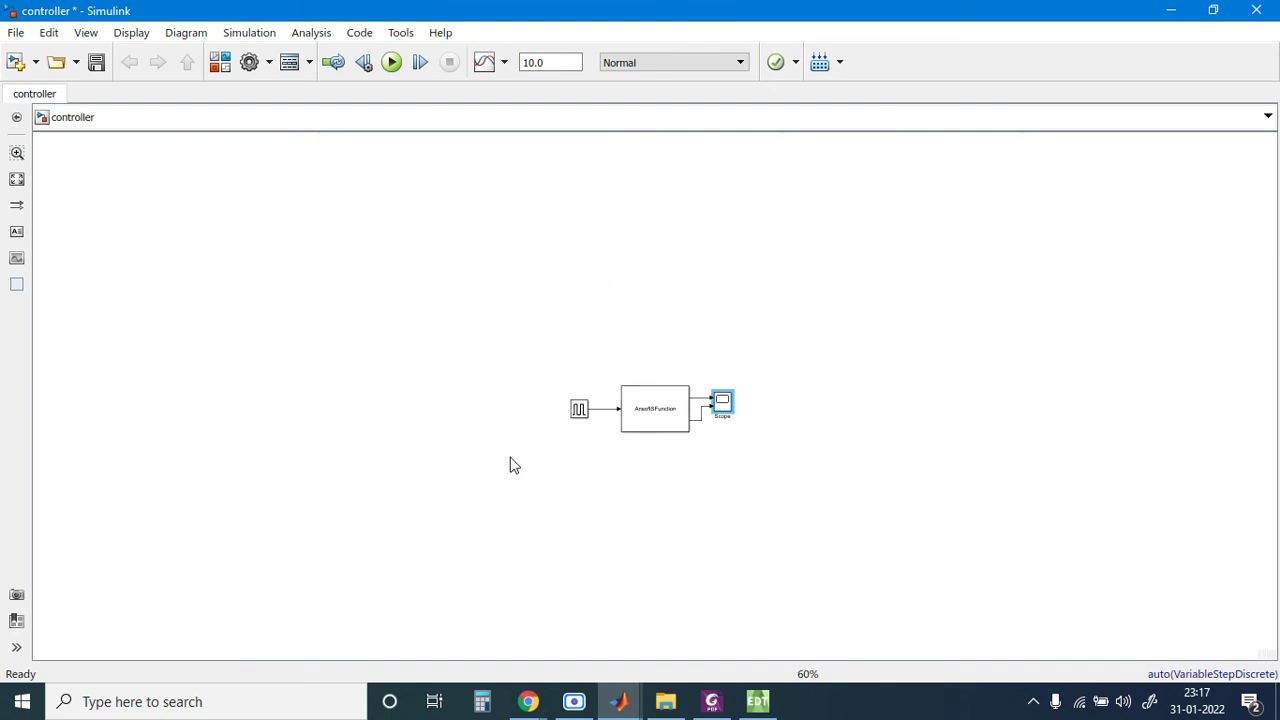
pyautogui.scroll(3, 489, 458)
pyautogui.scroll(1, 922, 373)
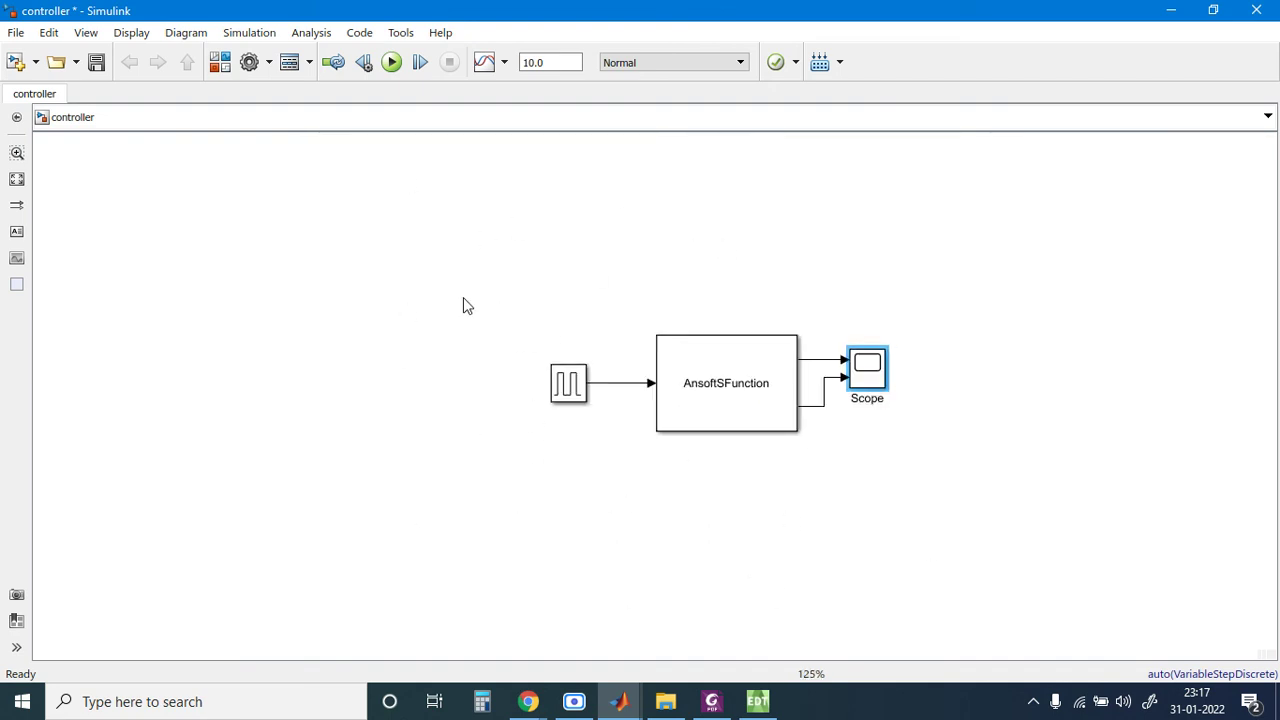
pyautogui.scroll(-2, 312, 407)
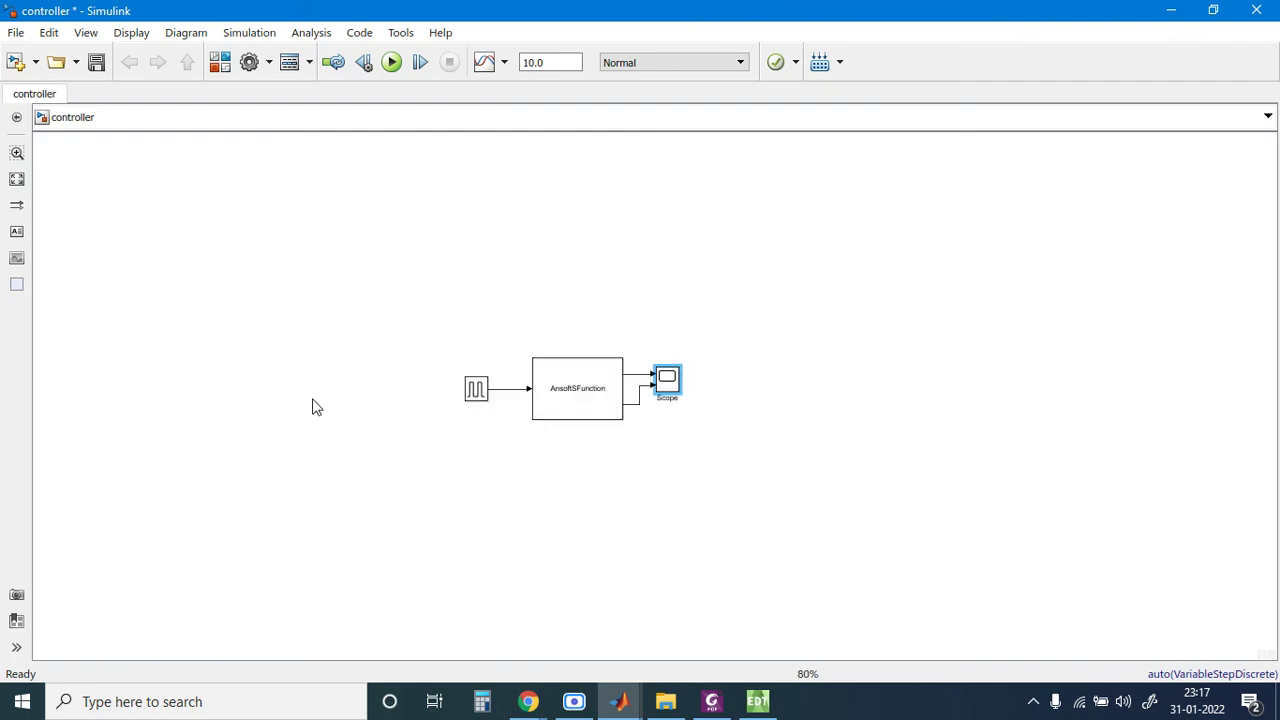